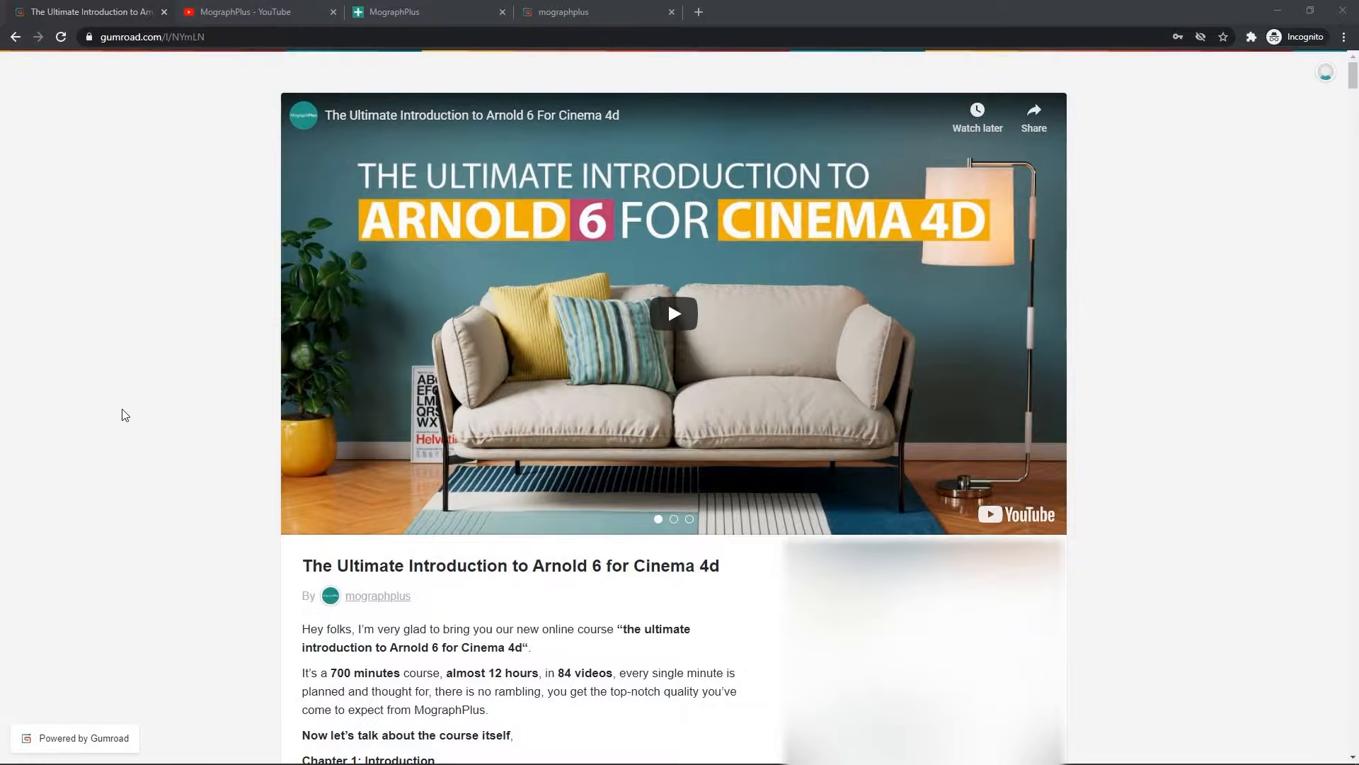
Look through the Arnold 6 for Cinema 4D course page and the MographPlus YouTube channel's uploads.
scroll(123, 415, down, 8)
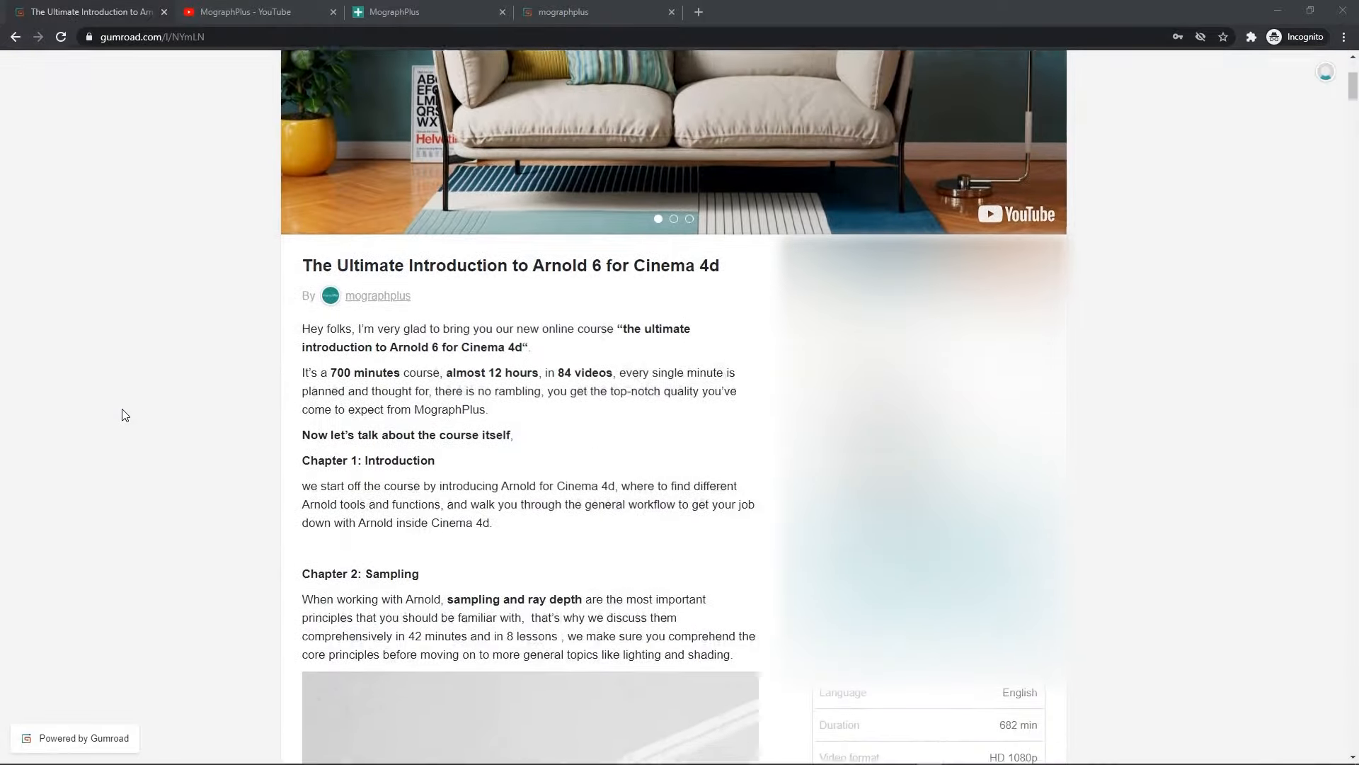
scroll(124, 414, down, 20)
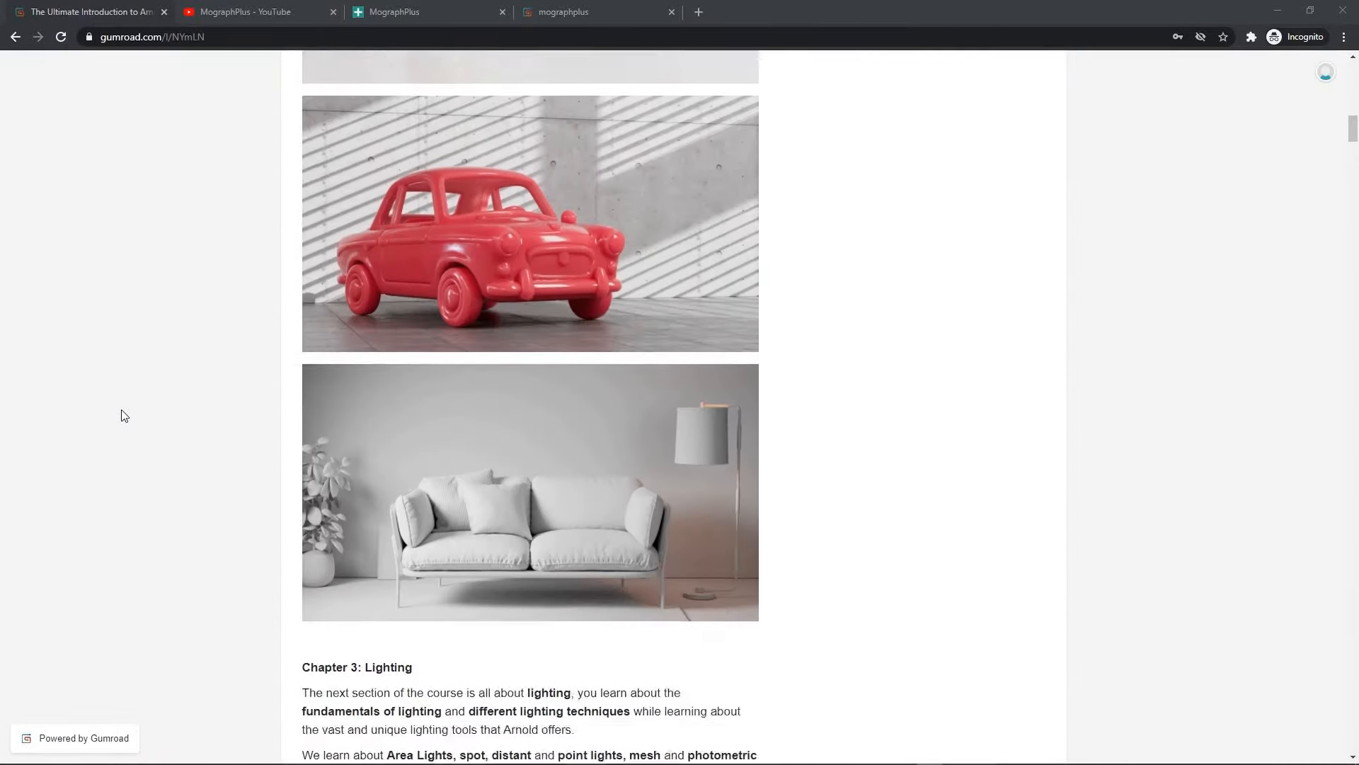
scroll(124, 415, down, 20)
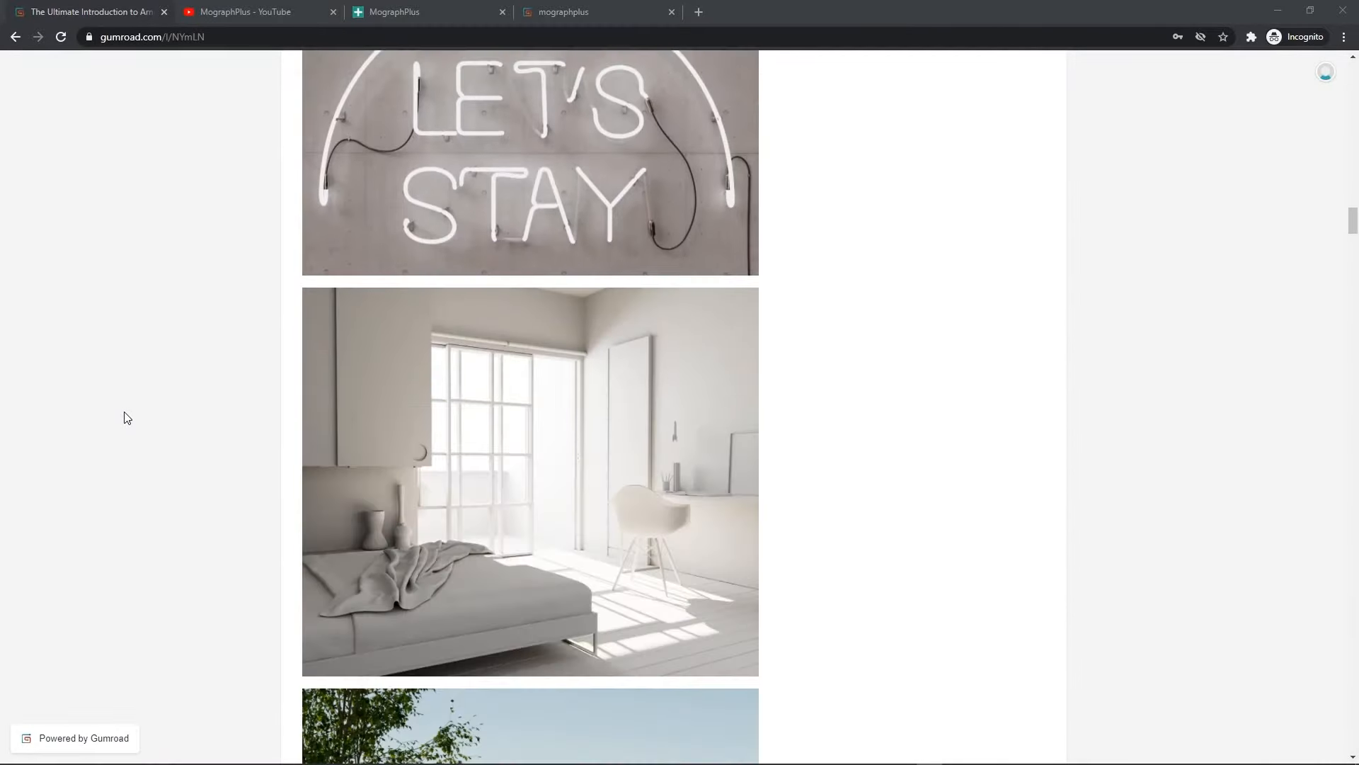
scroll(126, 417, down, 20)
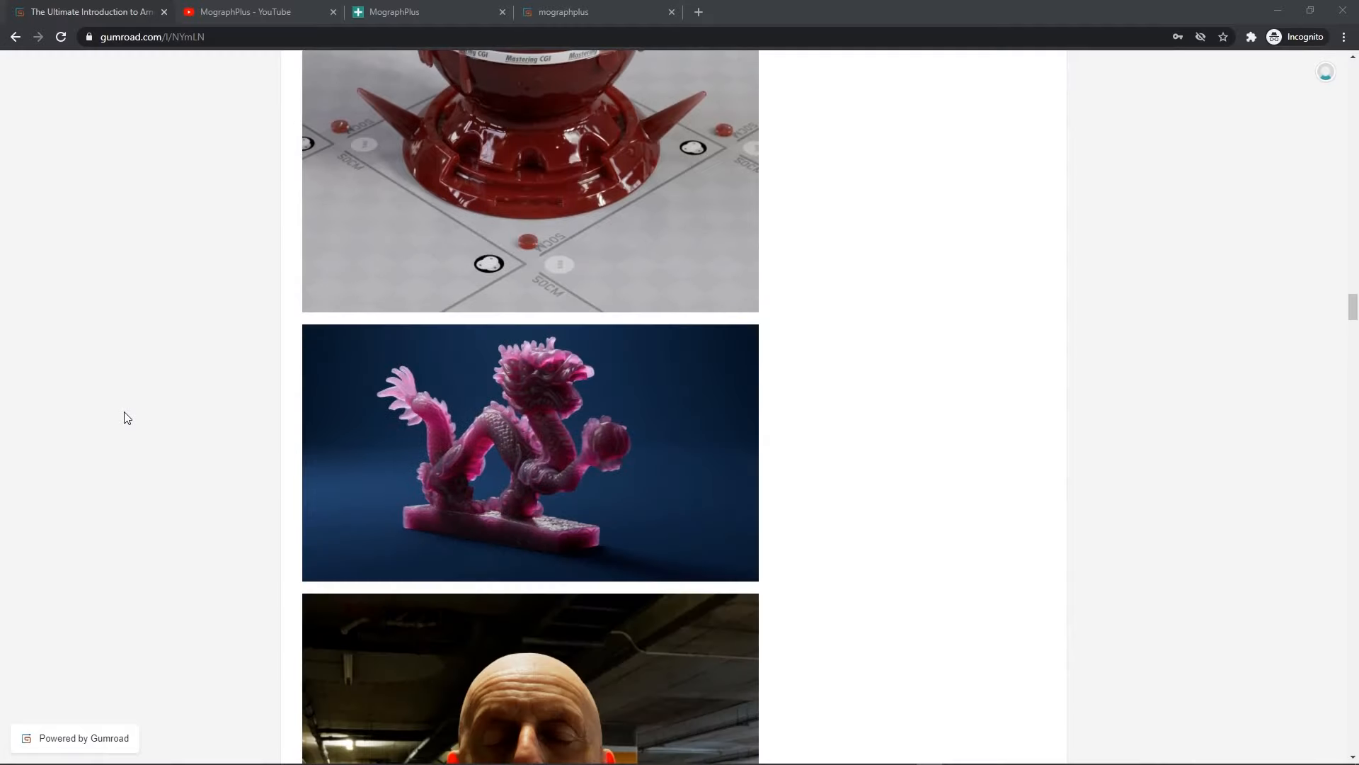
scroll(126, 417, down, 20)
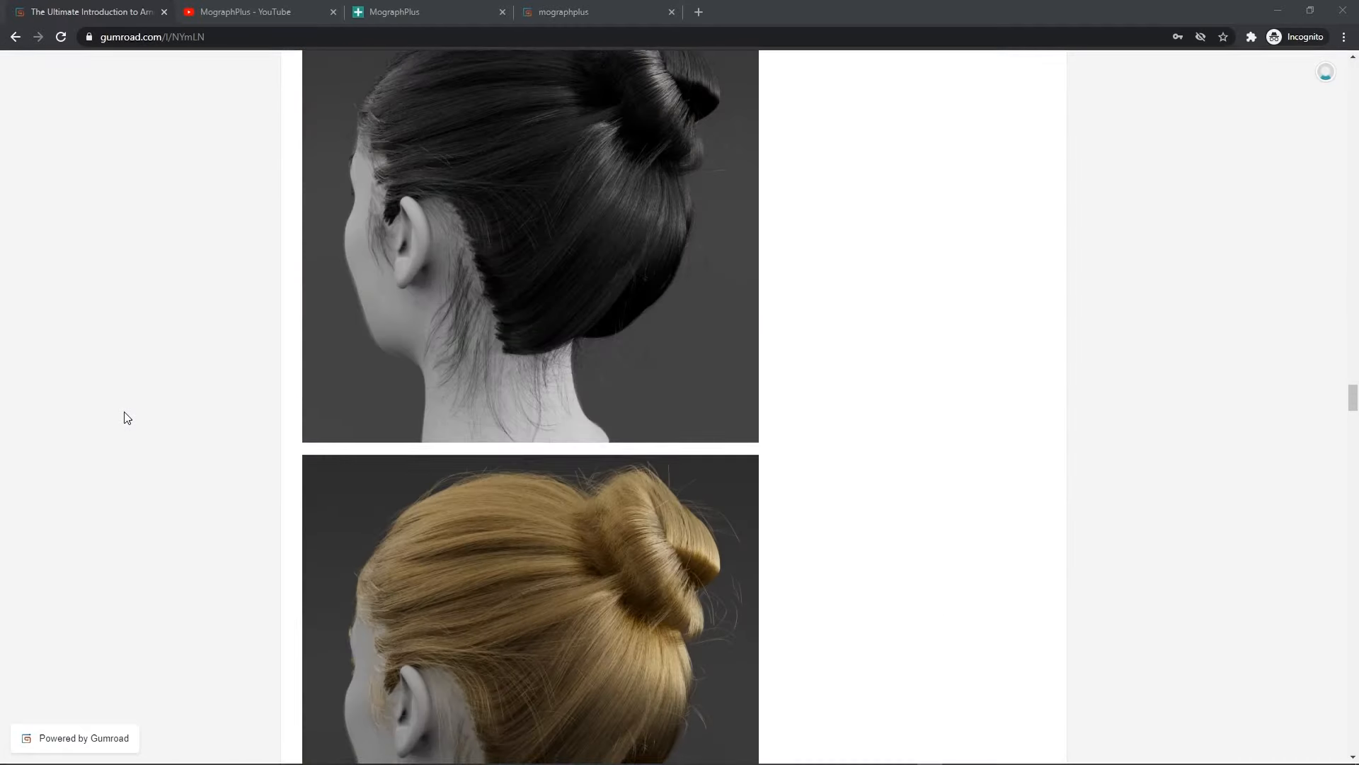
click(234, 11)
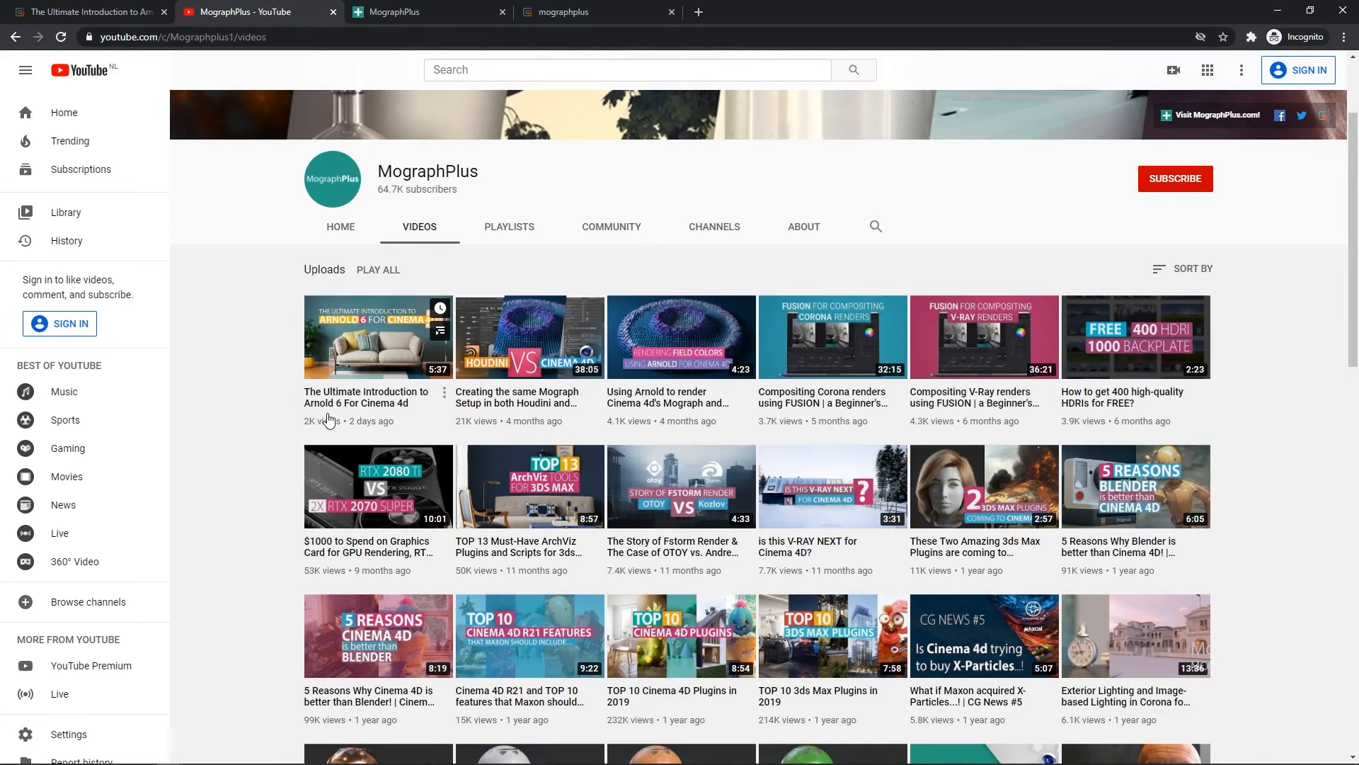
scroll(256, 401, down, 1)
scroll(256, 394, up, 1)
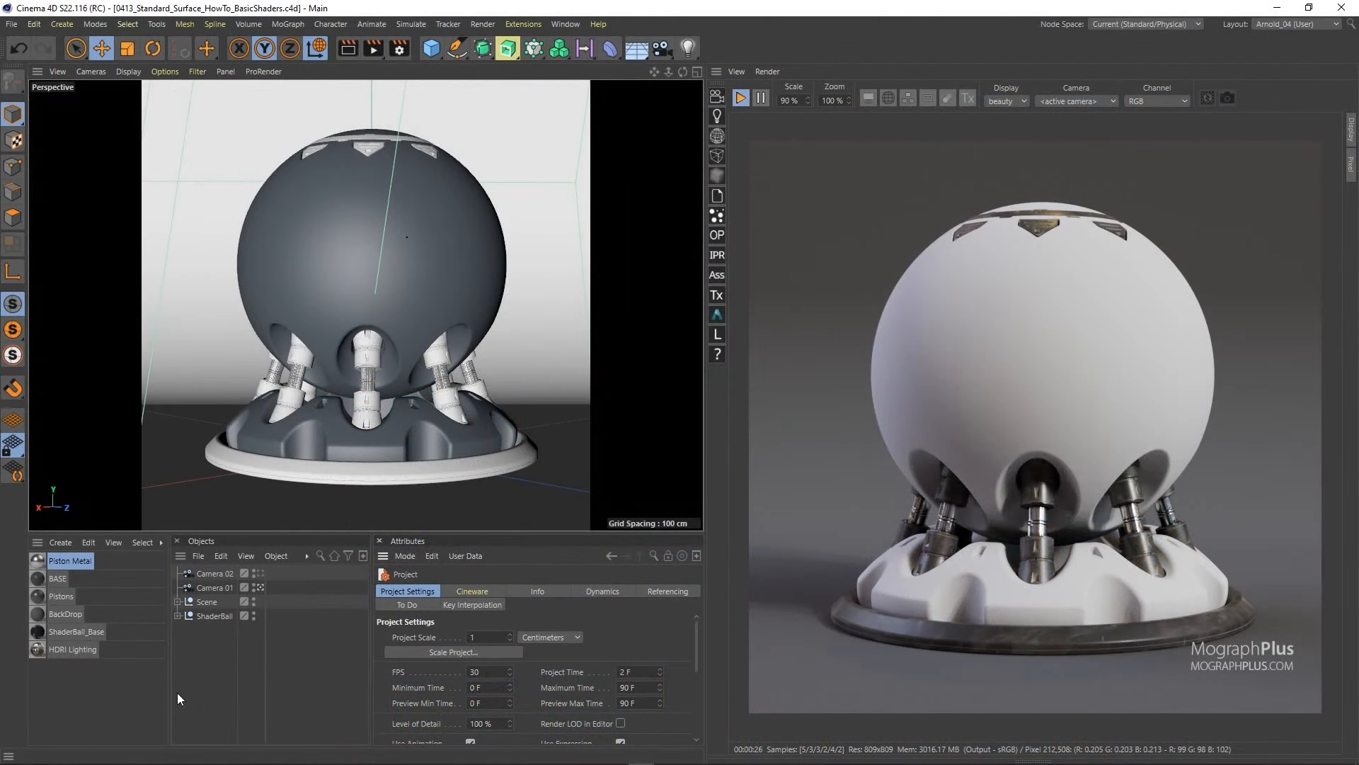
Create an Arnold standard_surface material and rename it Plastic_Yellow.
click(54, 542)
mouse_move(95, 613)
mouse_move(248, 629)
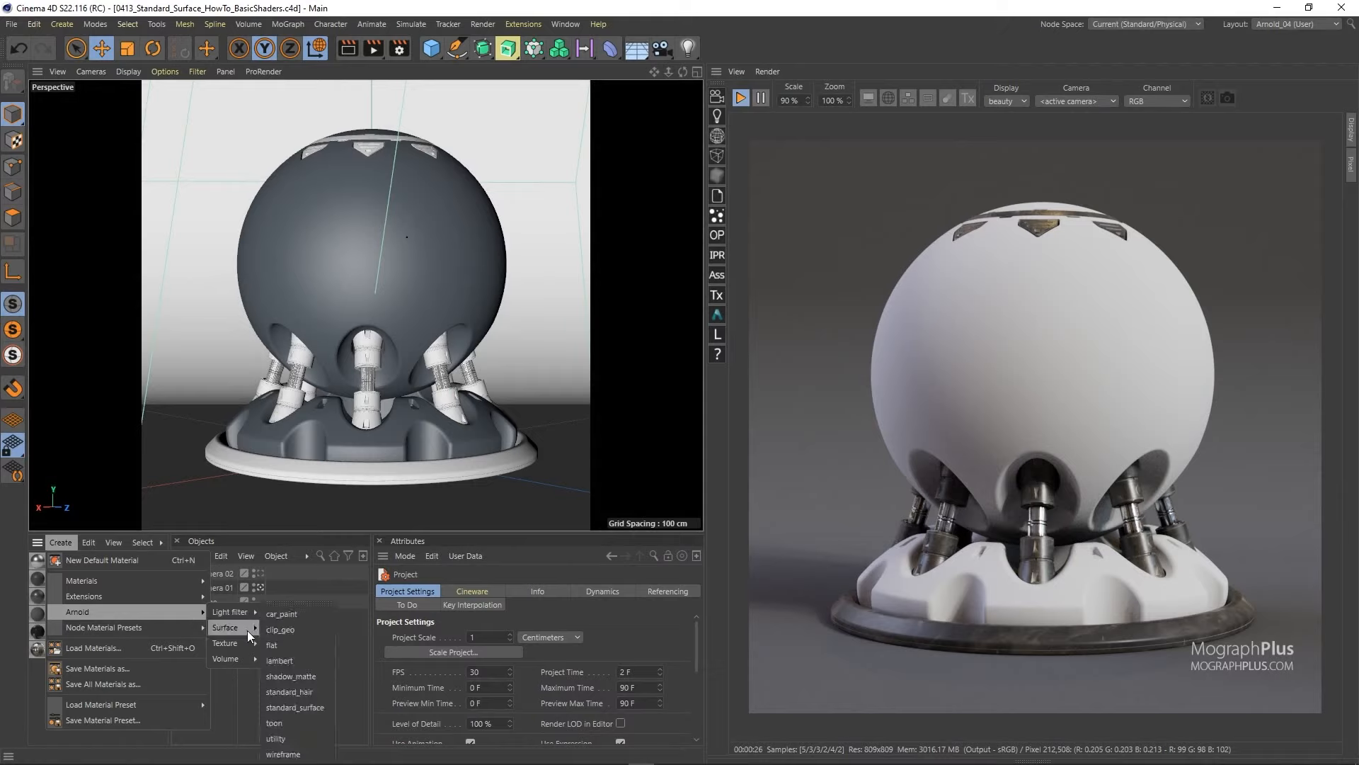
click(315, 703)
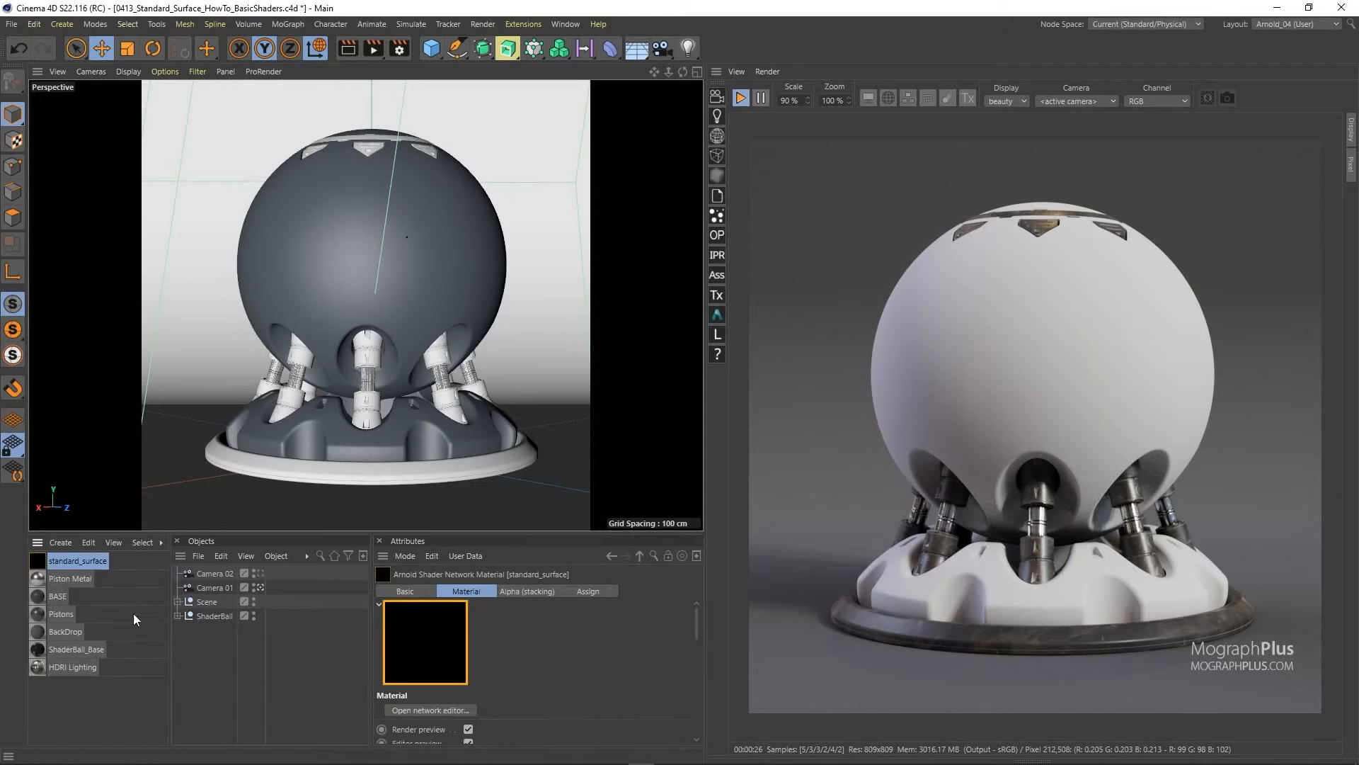
double_click(76, 561)
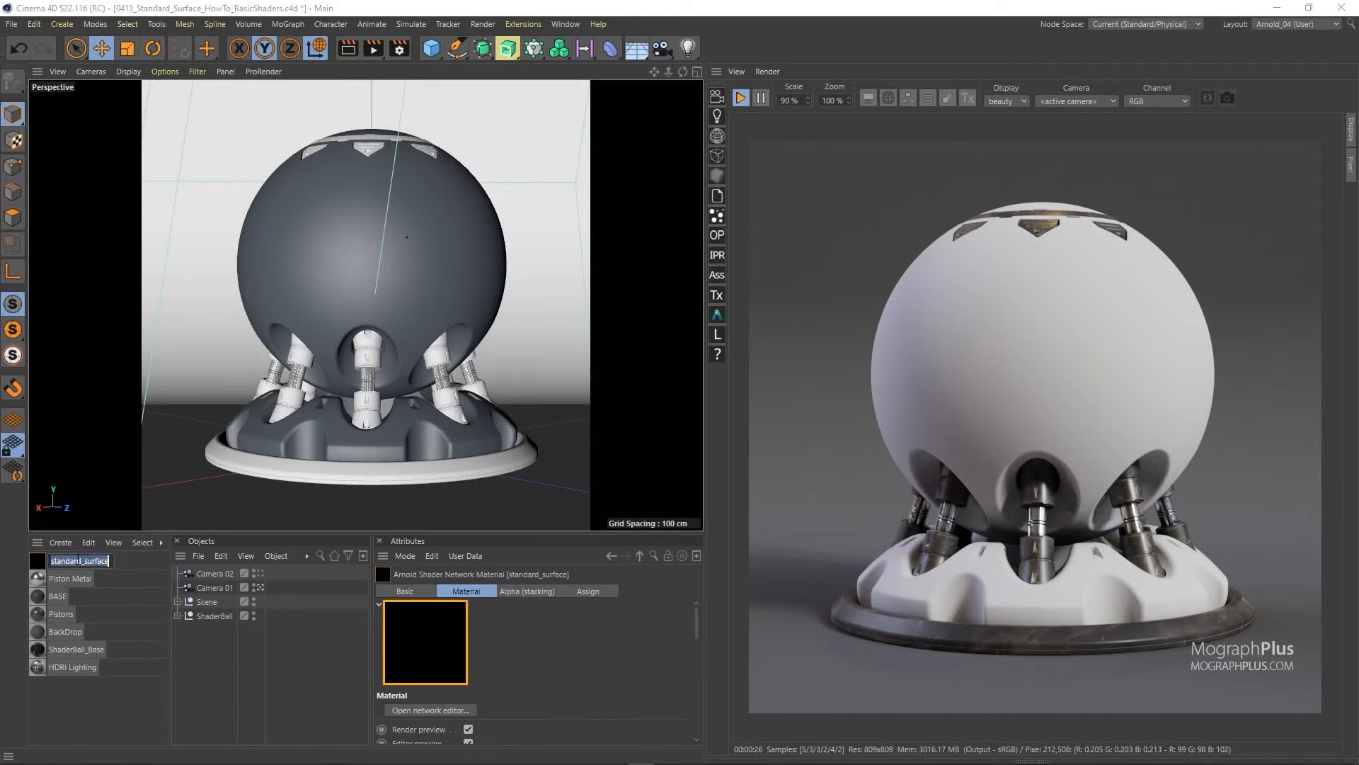
text(Plastic_Yellow)
key(Return)
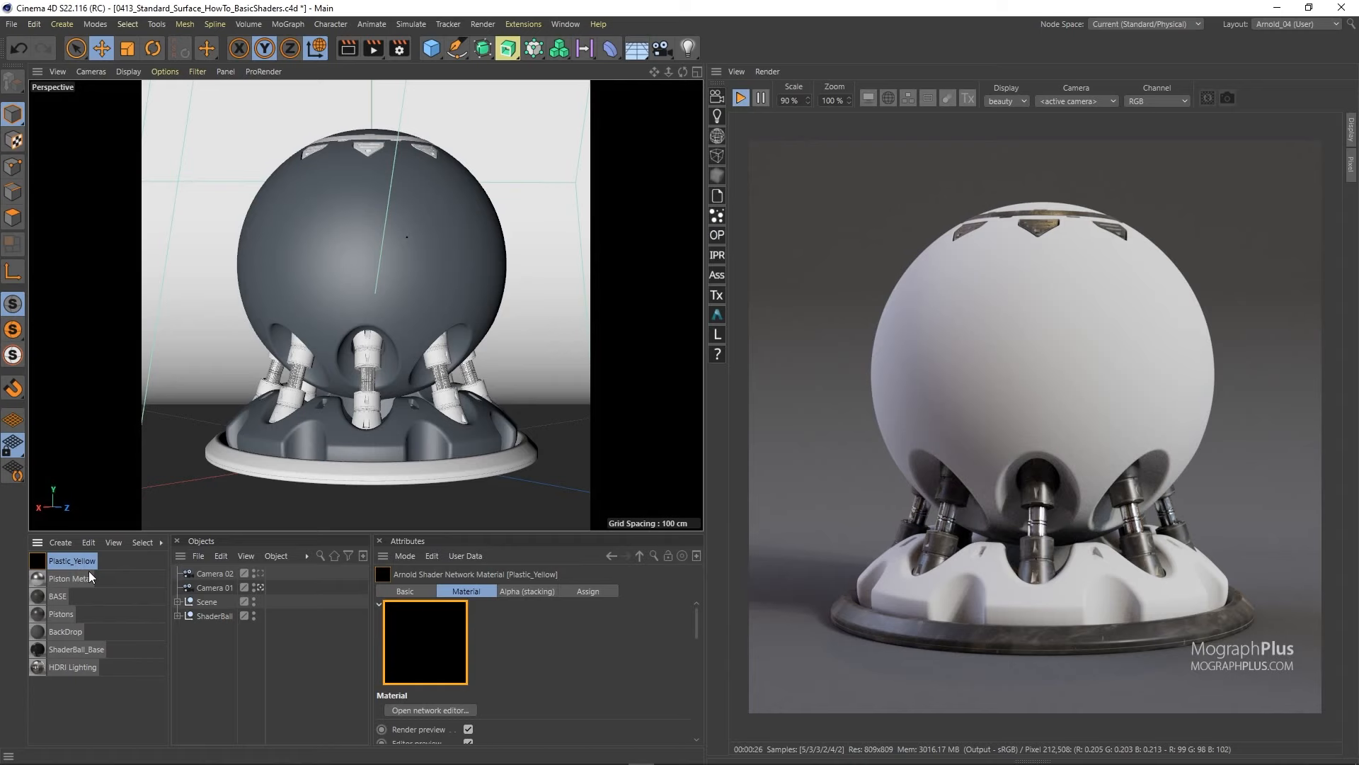
Assign Plastic_Yellow to the ShaderBall object and open the material's shader network, showing the standard_surface node's settings.
drag(80, 563, 213, 620)
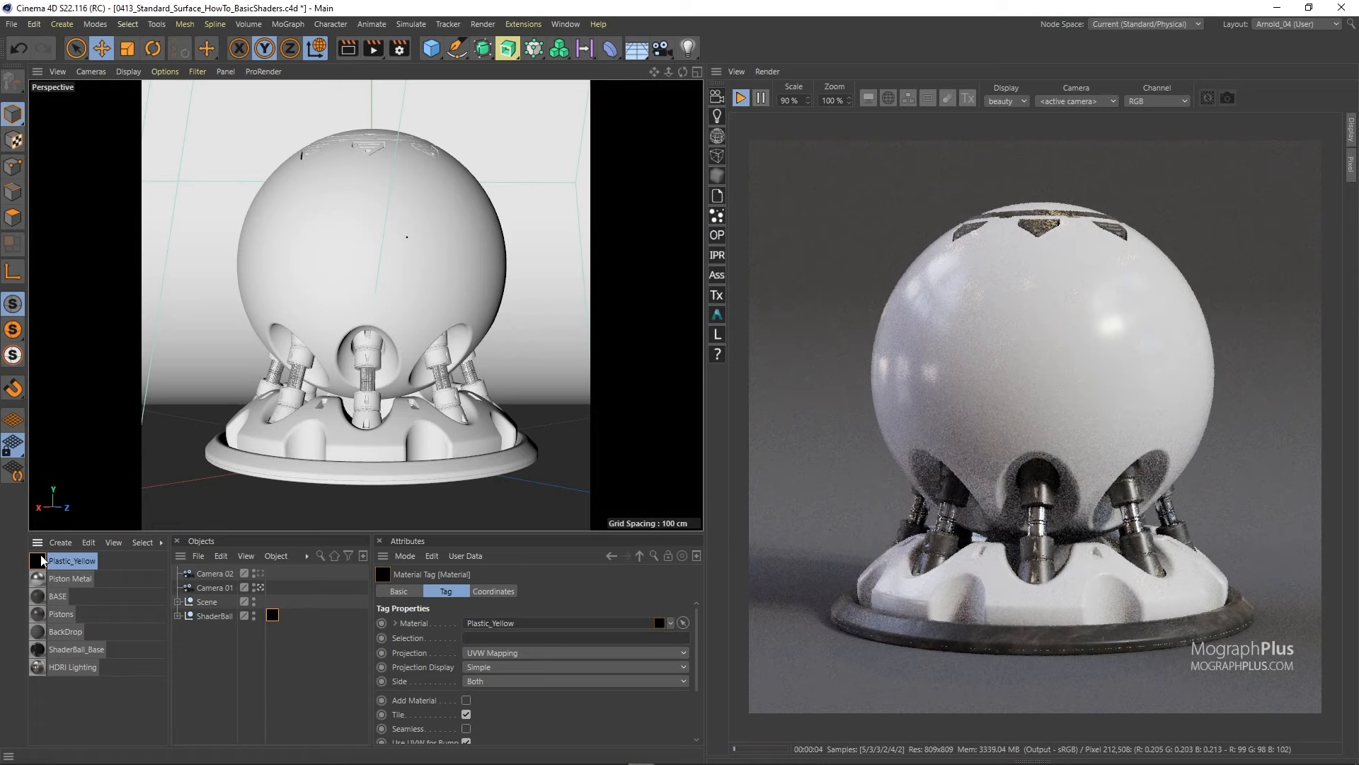
double_click(41, 560)
drag(528, 240, 487, 29)
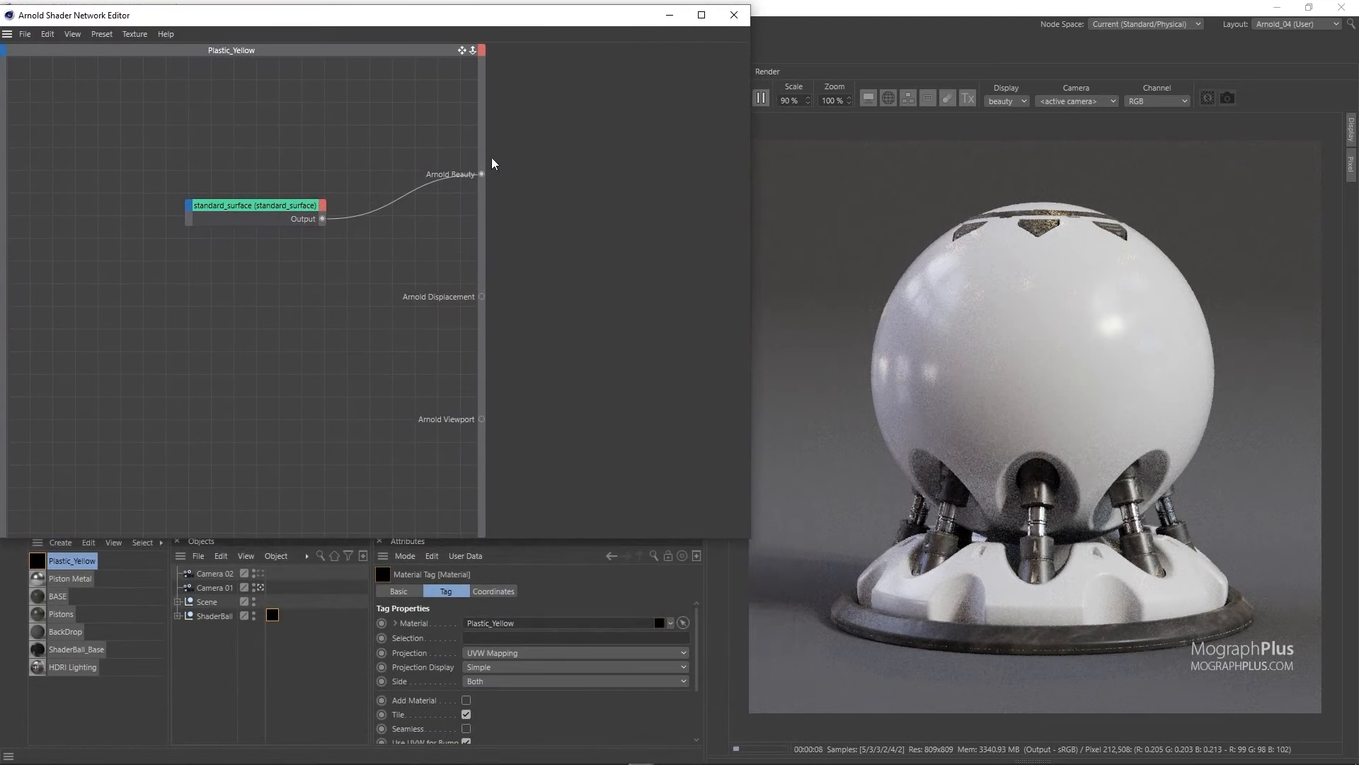
drag(257, 206, 371, 142)
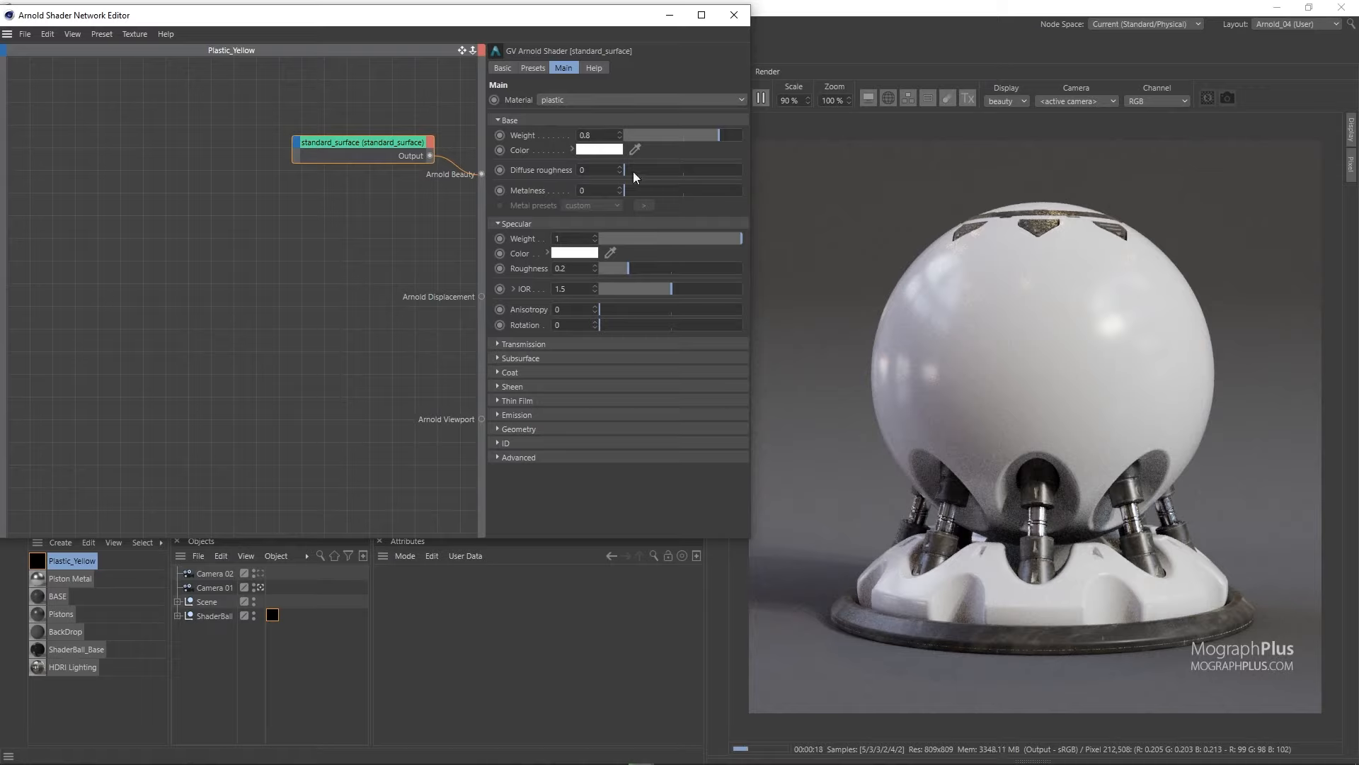
Set the standard_surface base color to RGB 252, 190, 10.
click(572, 149)
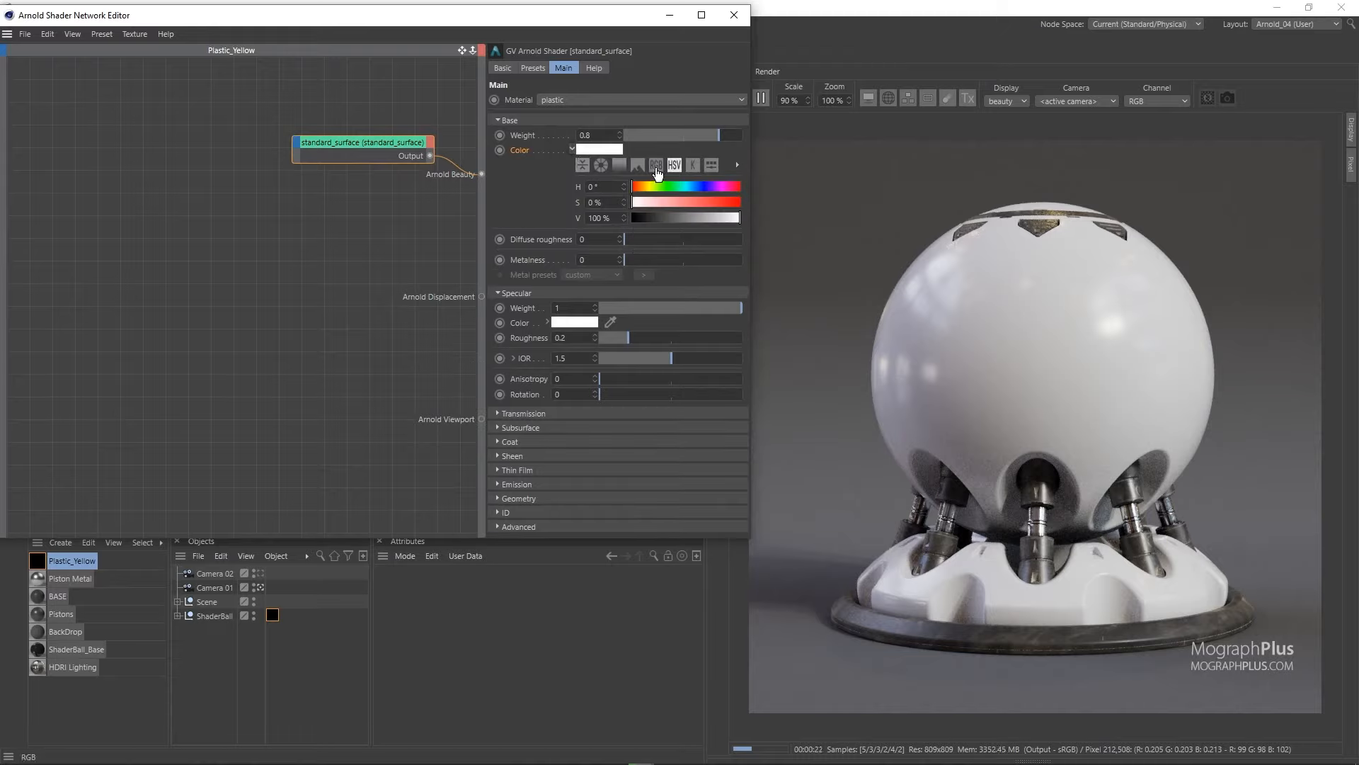
click(656, 165)
click(598, 187)
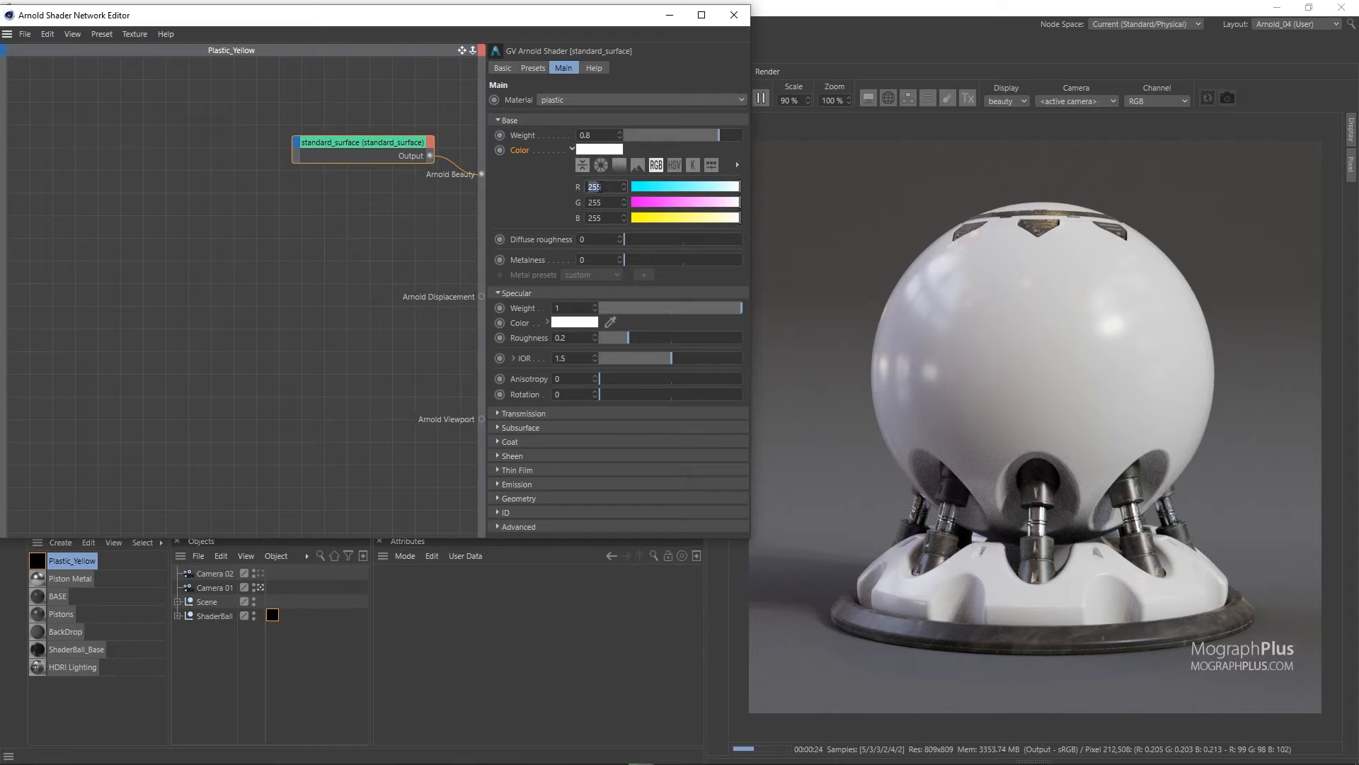
text(252)
click(595, 203)
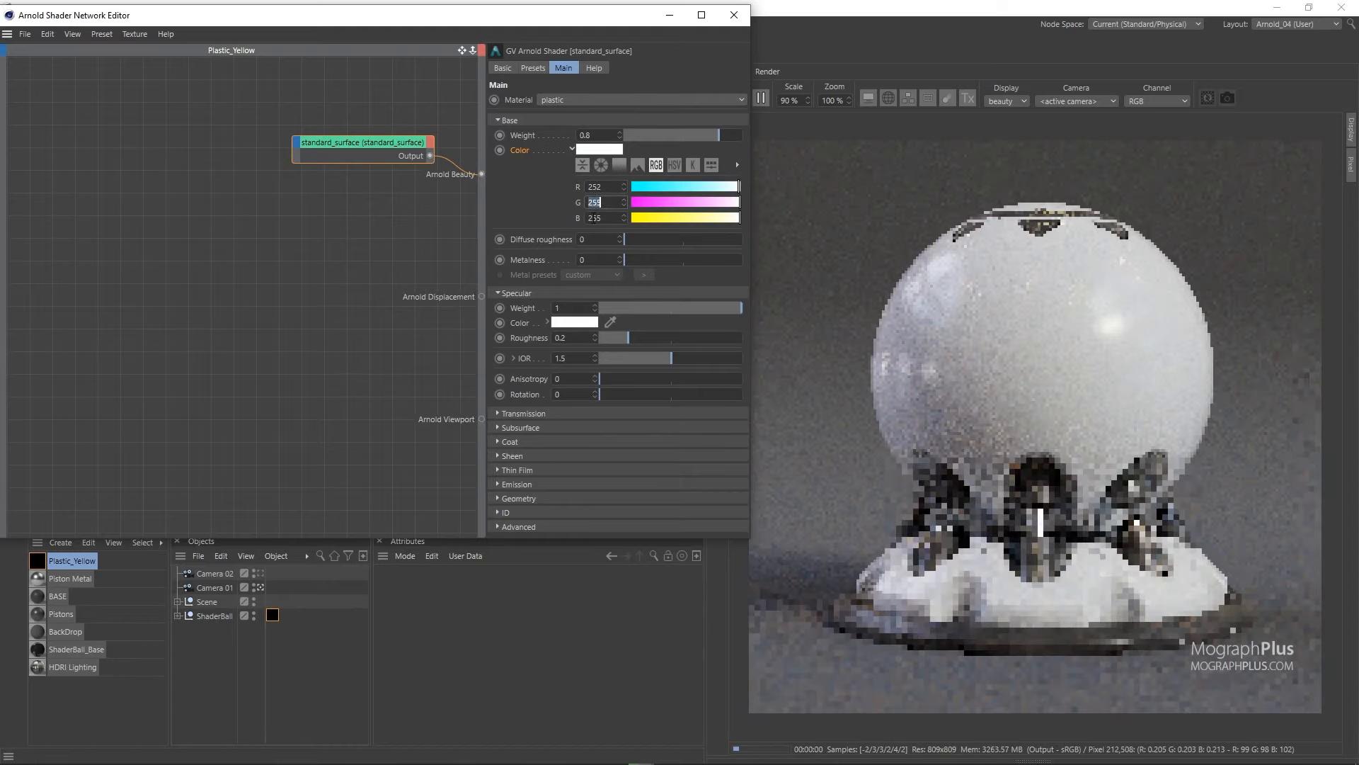
text(15)
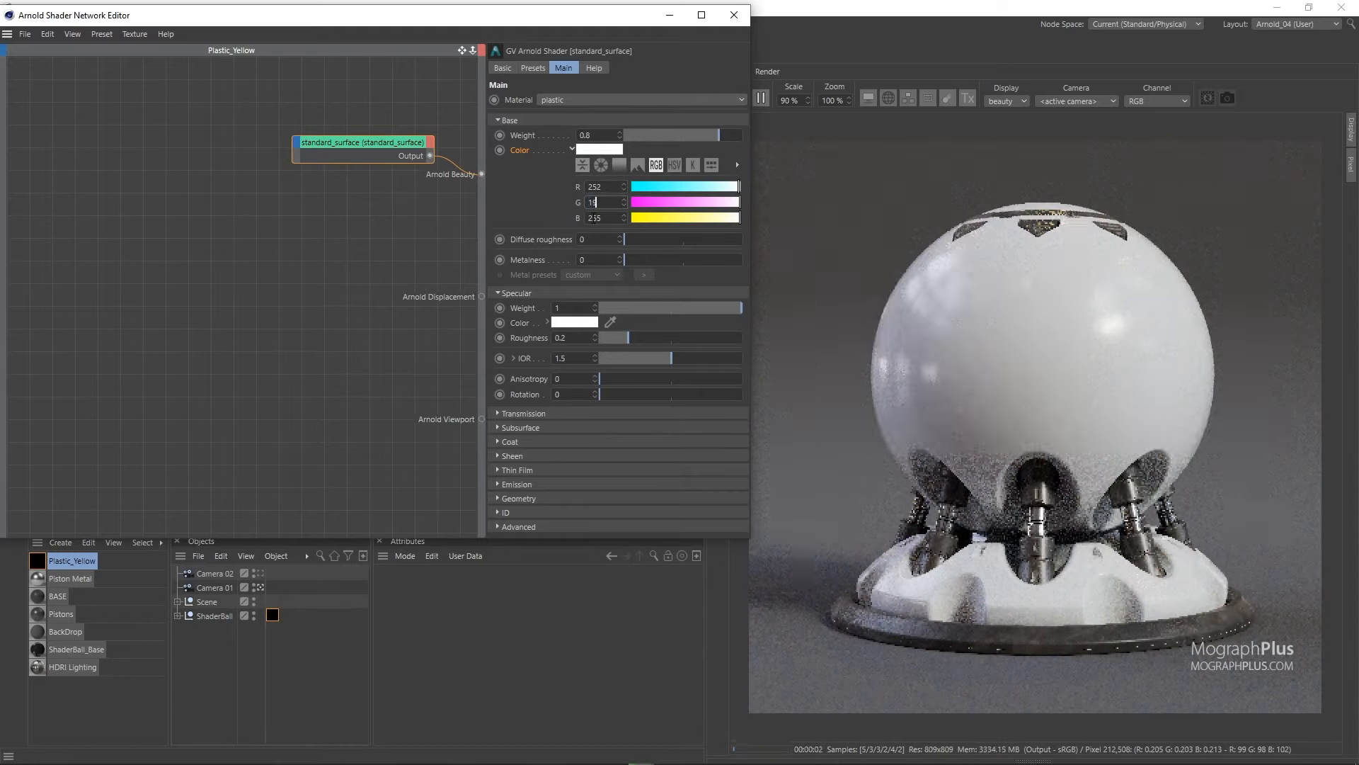
text(0)
click(593, 217)
text(10)
key(Return)
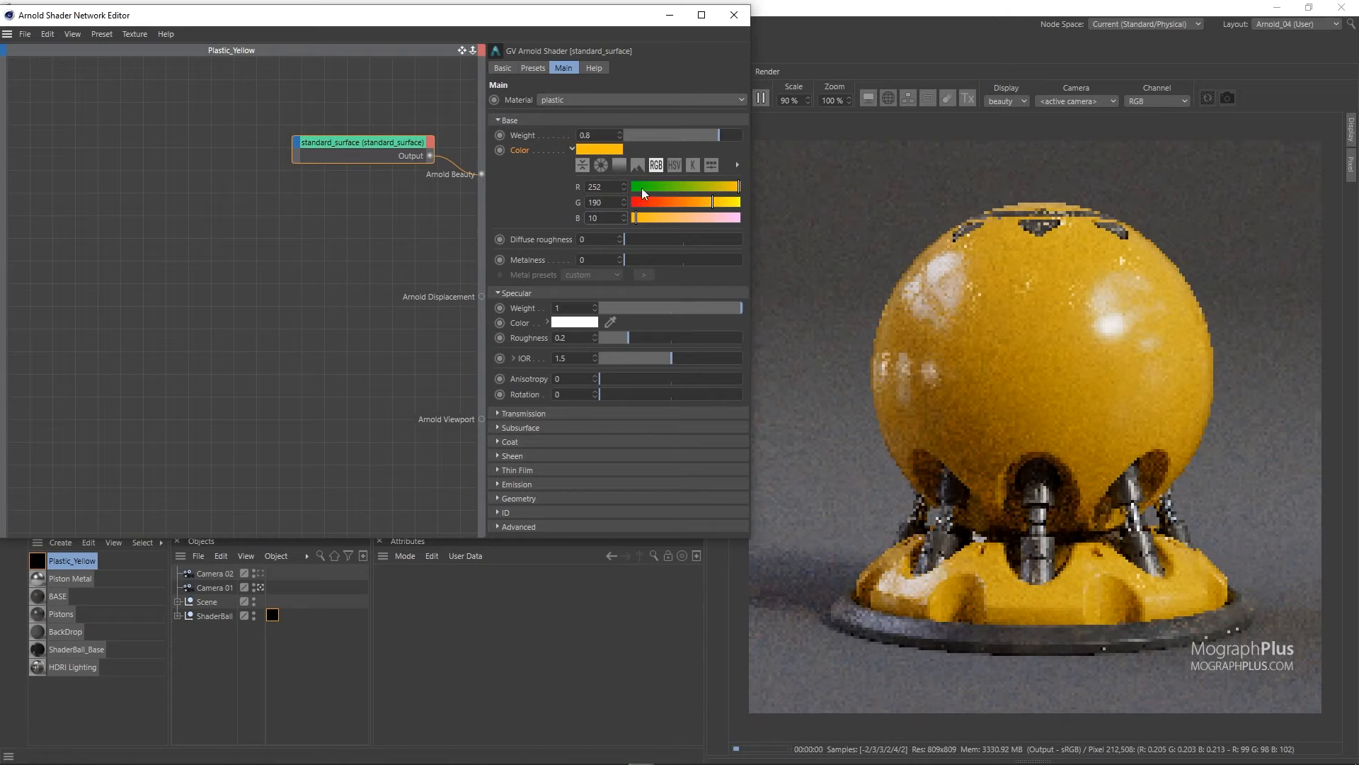
Set the plastic's base weight to 1 and its specular roughness to 0.17.
drag(719, 136, 760, 140)
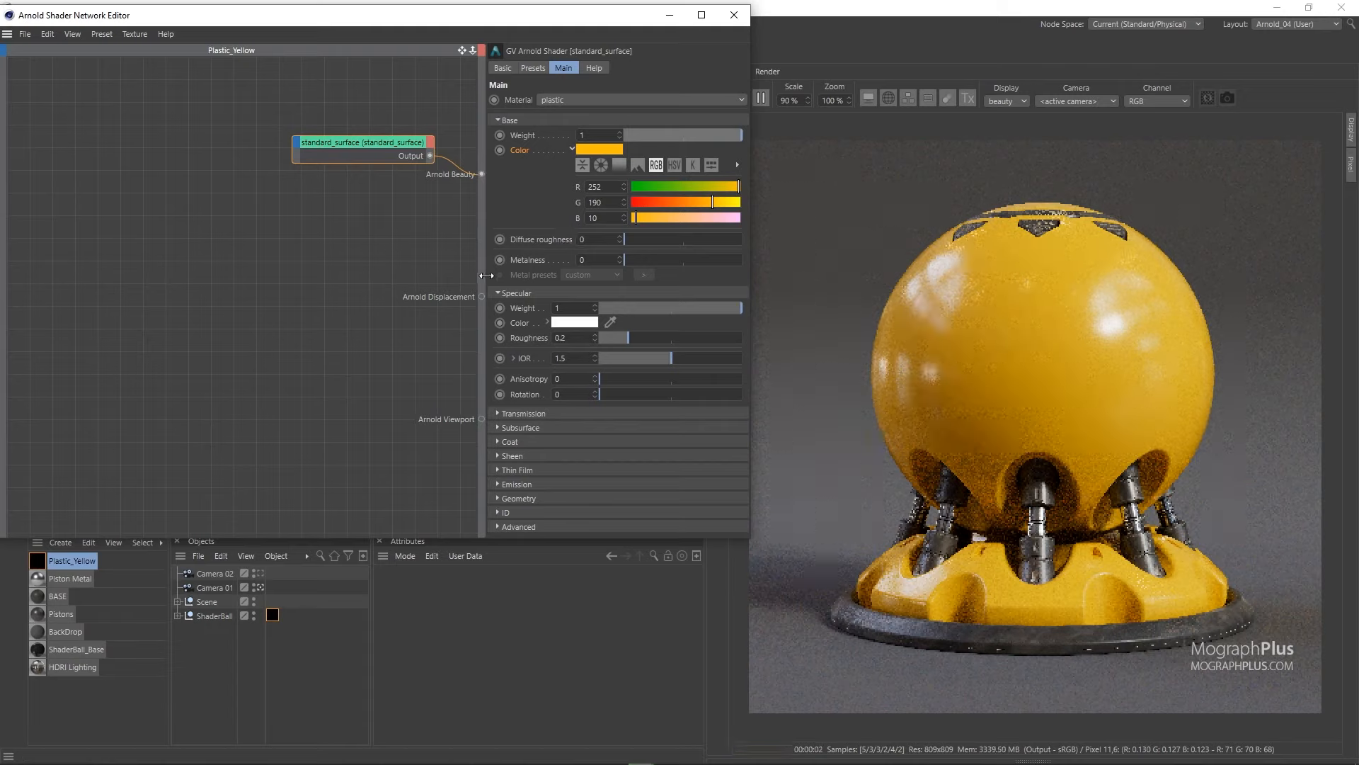
click(522, 308)
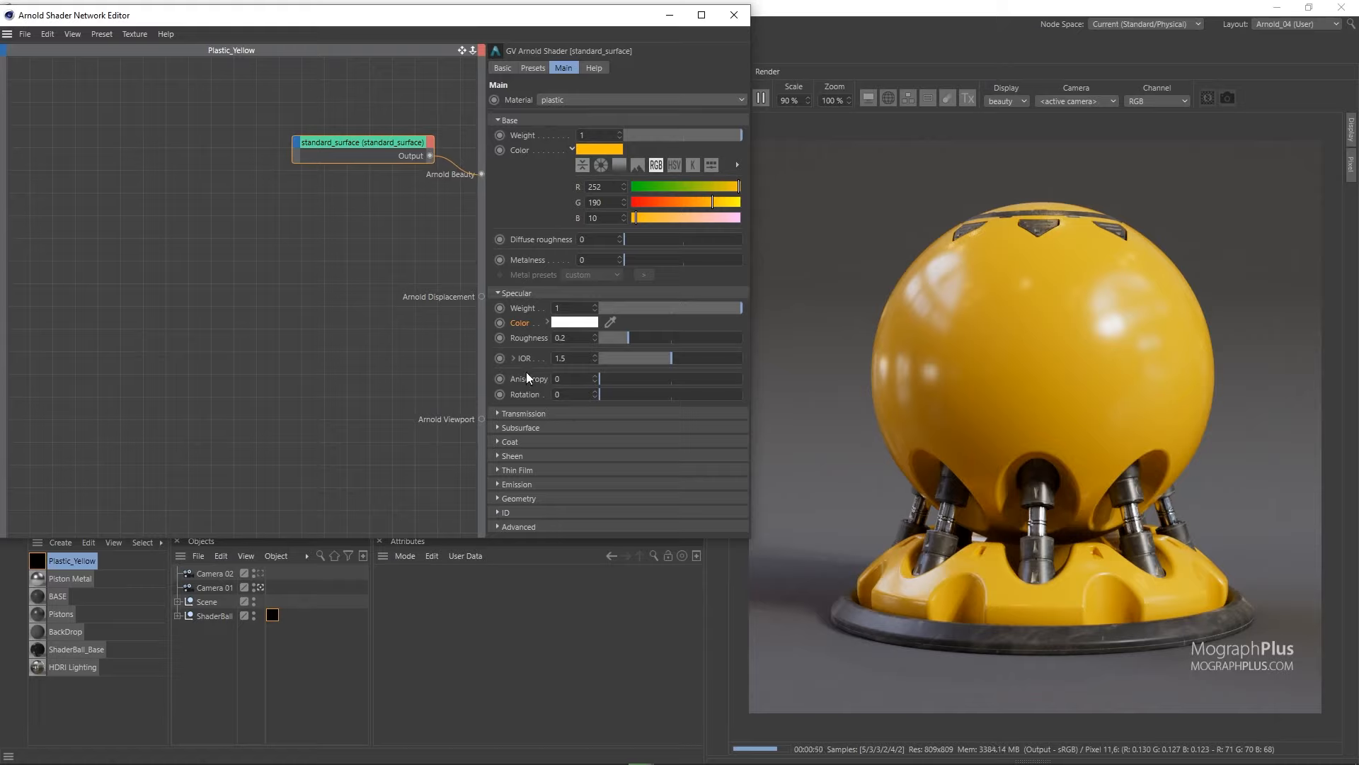
mouse_move(610, 338)
mouse_down()
mouse_move(721, 339)
mouse_move(623, 339)
mouse_up()
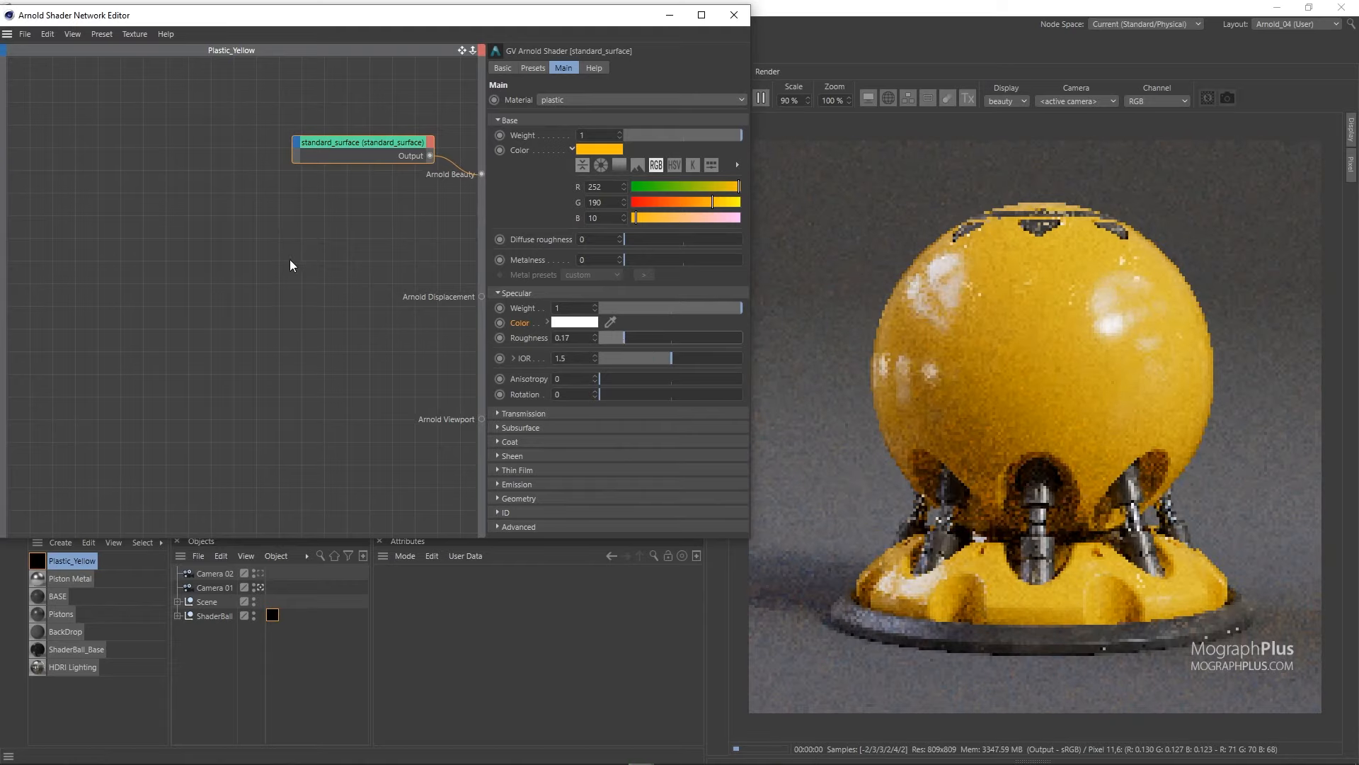
Add an image node to the Plastic_Yellow network and load the BW1 texture from the project's tex folder.
click(218, 207)
key(Tab)
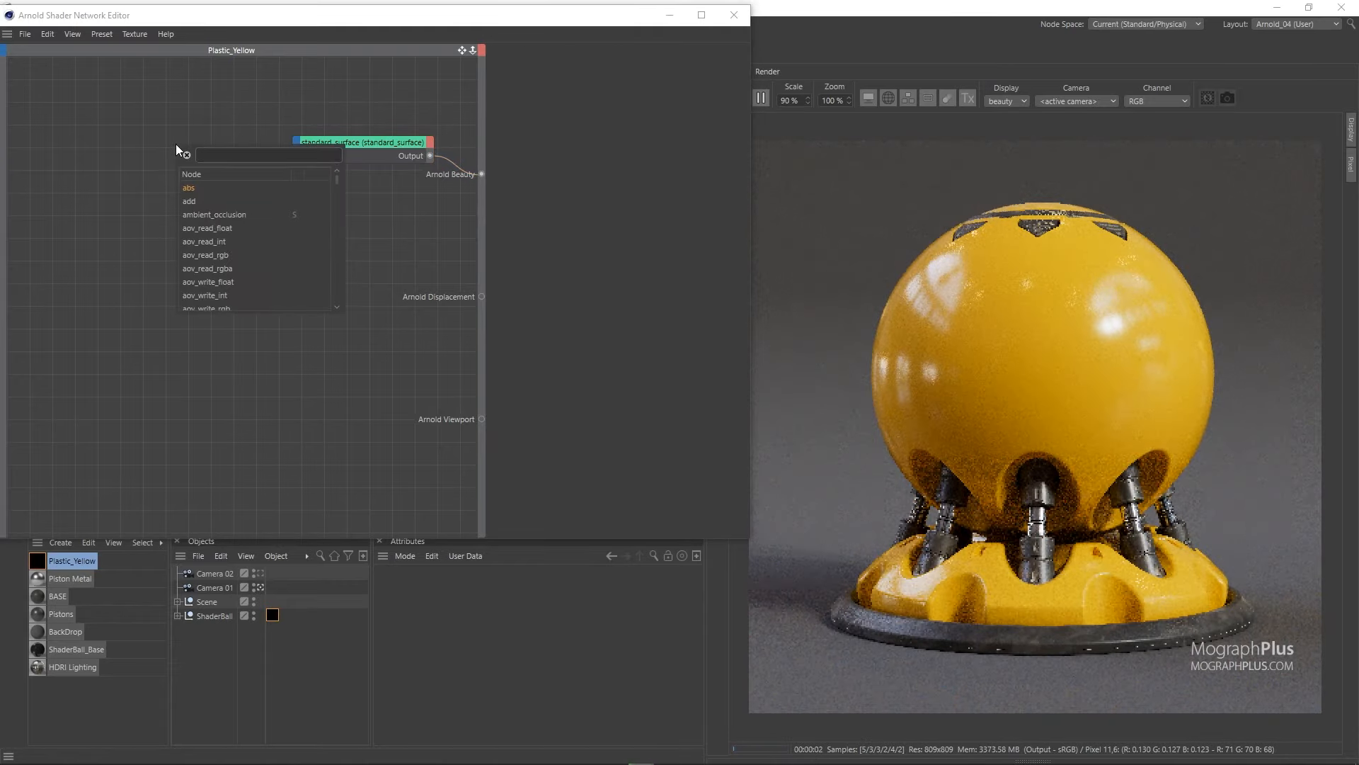
text(image)
key(Return)
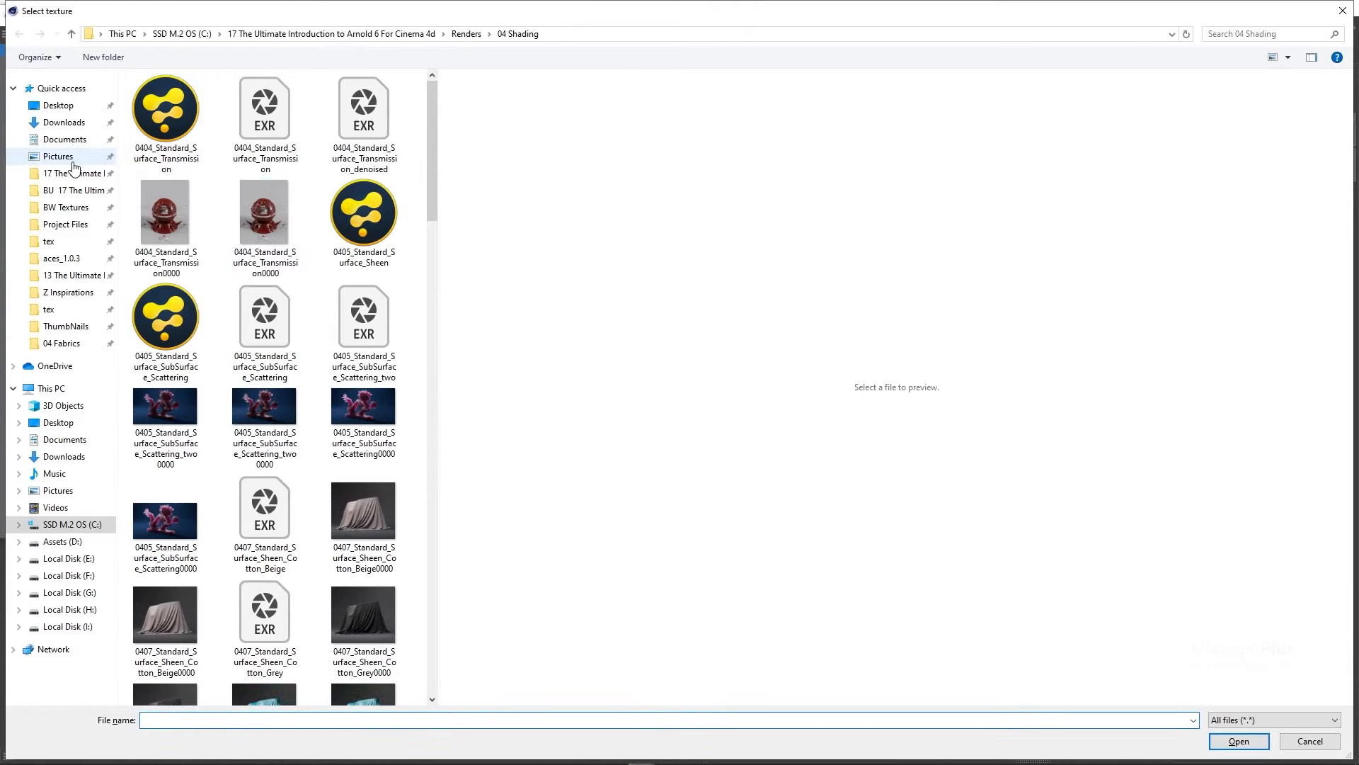
click(68, 241)
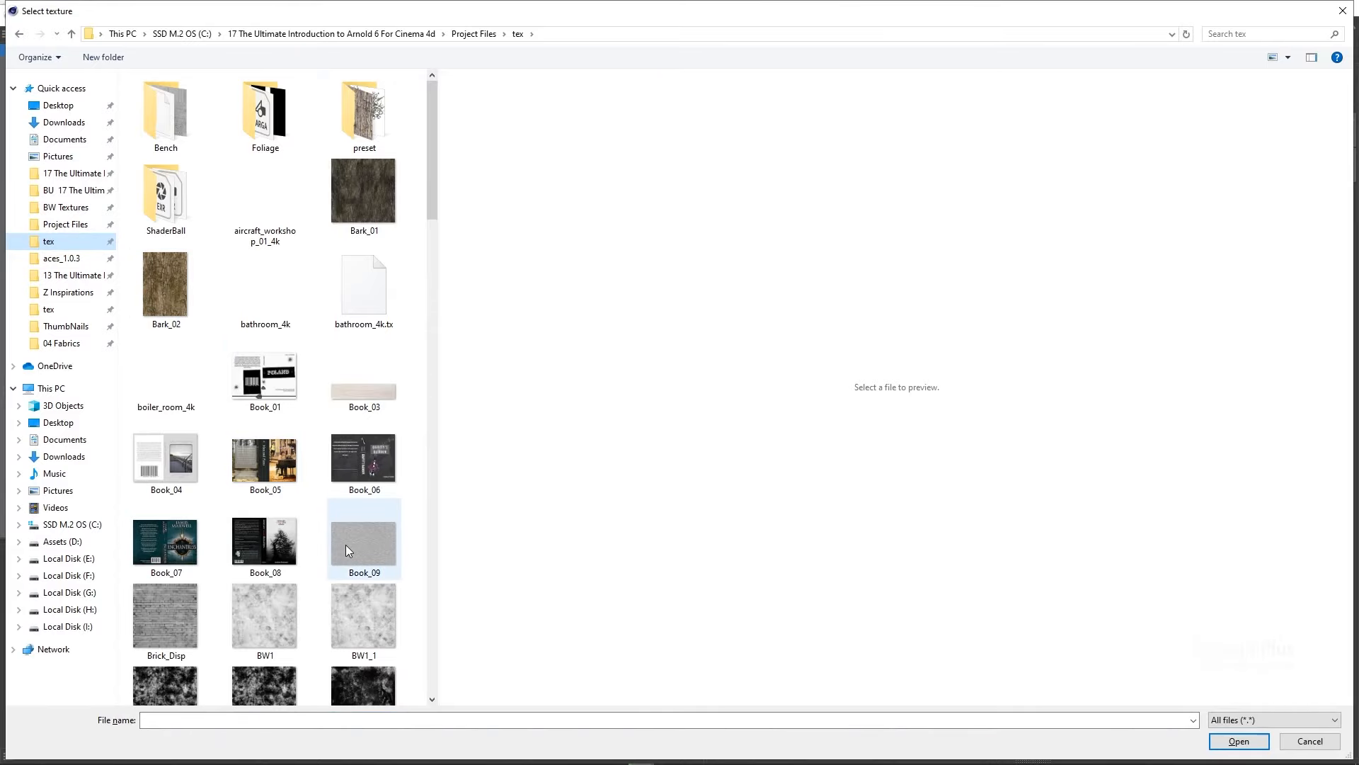
double_click(286, 605)
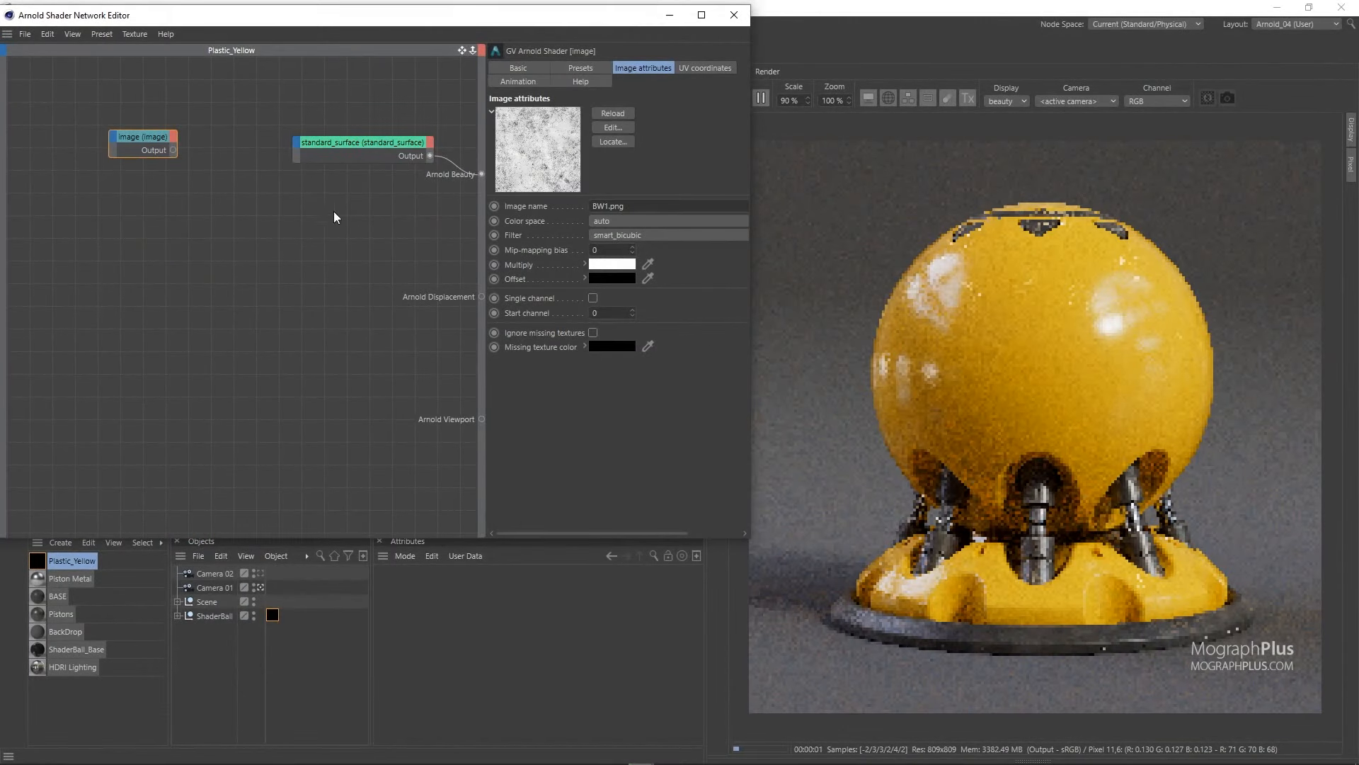
double_click(138, 172)
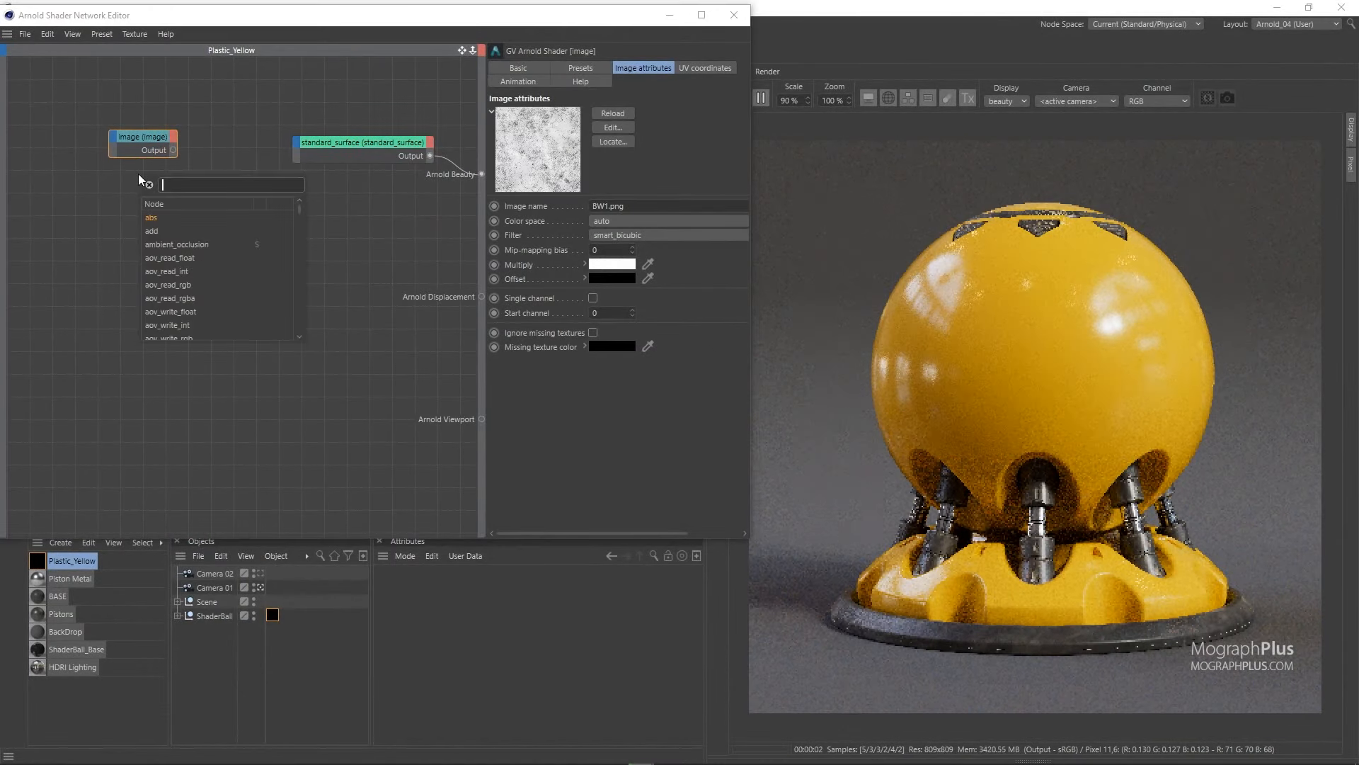
text(1)
key(Escape)
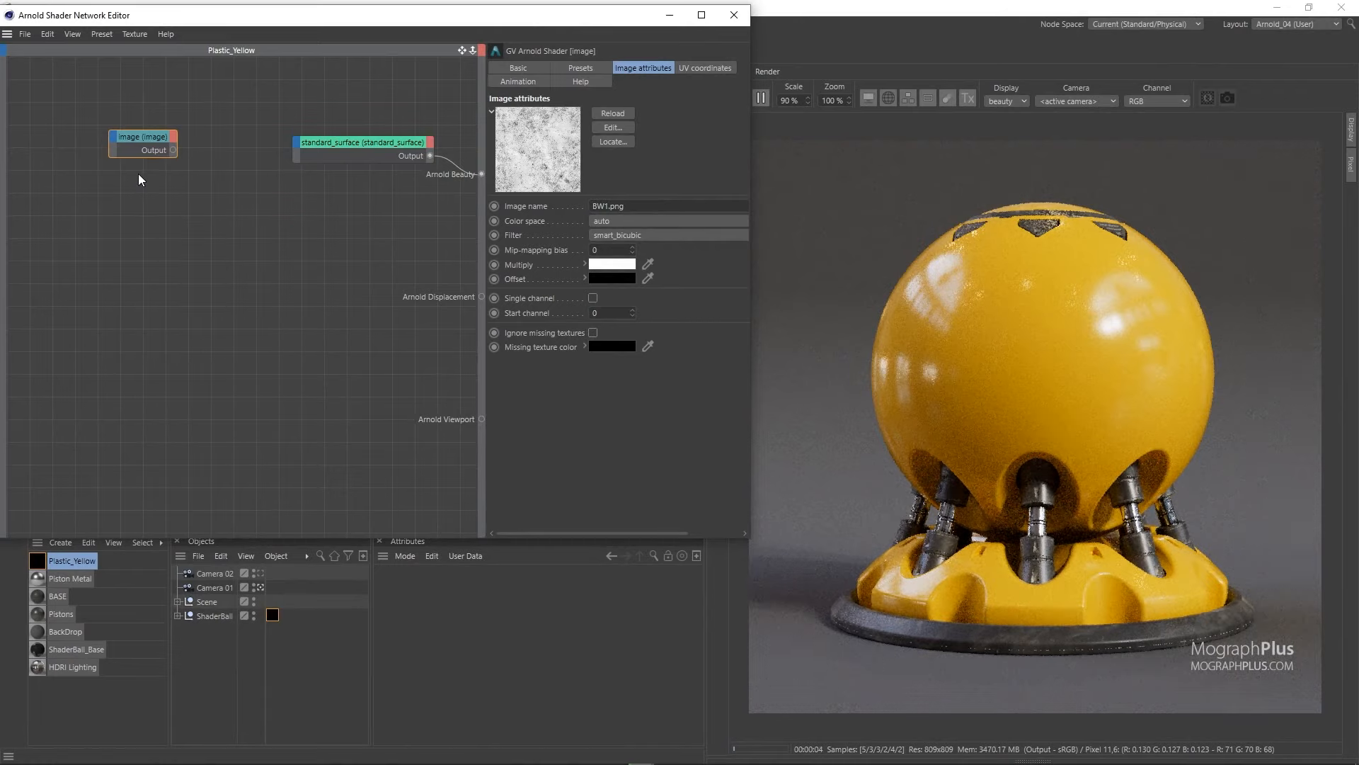
Connect the image node's output straight to Arnold Beauty and set its uniform UV scale to 2.
key(alt+w)
key(1)
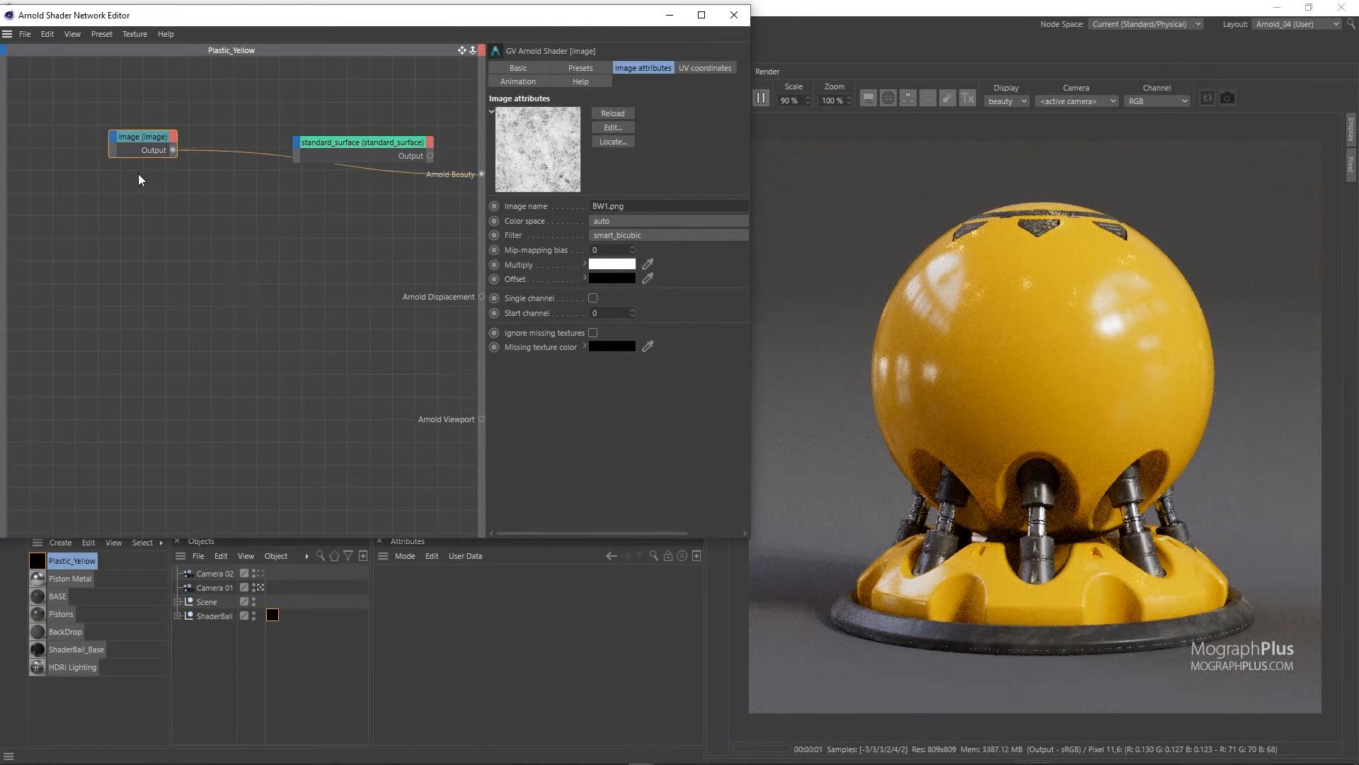
click(696, 68)
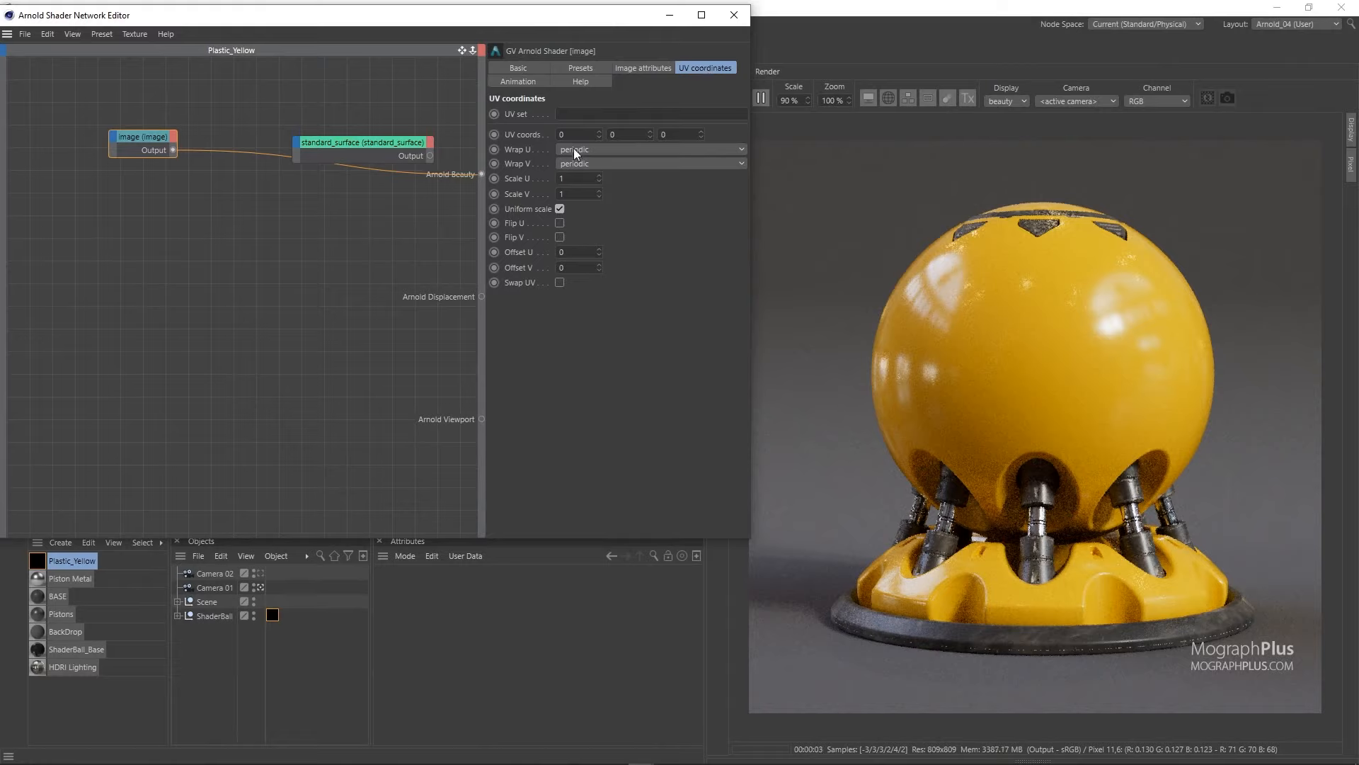
double_click(578, 180)
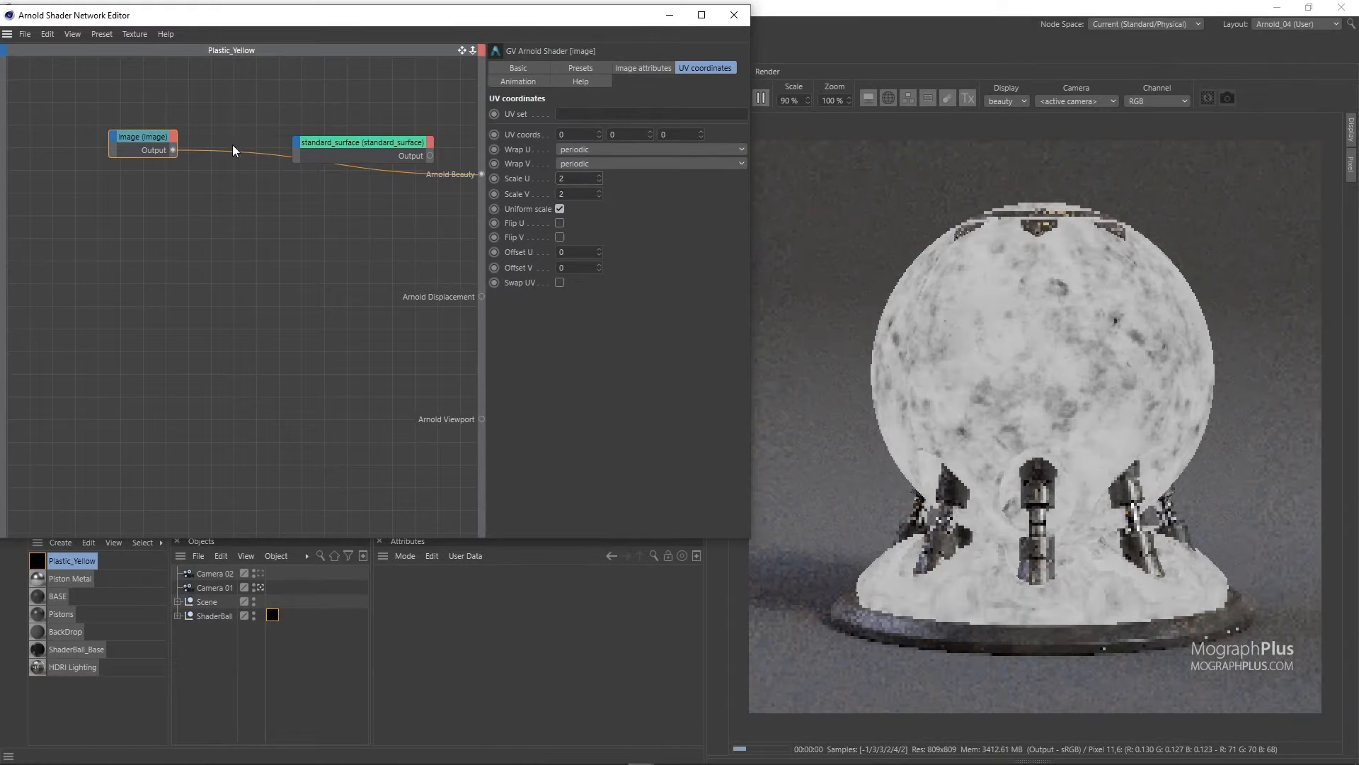
Set the BW1 image's color space to Utility - Raw and move the image node slightly farther from the standard_surface node.
click(644, 68)
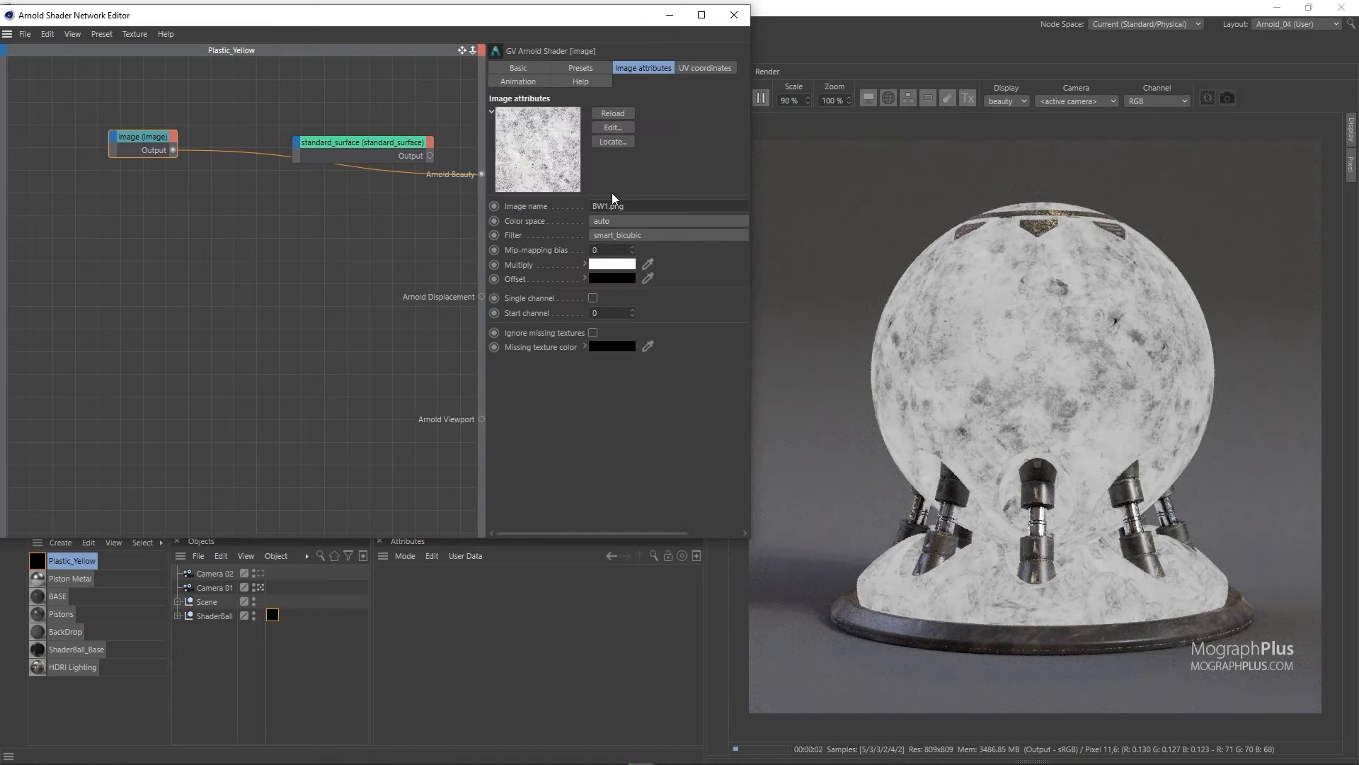
click(639, 222)
mouse_move(685, 449)
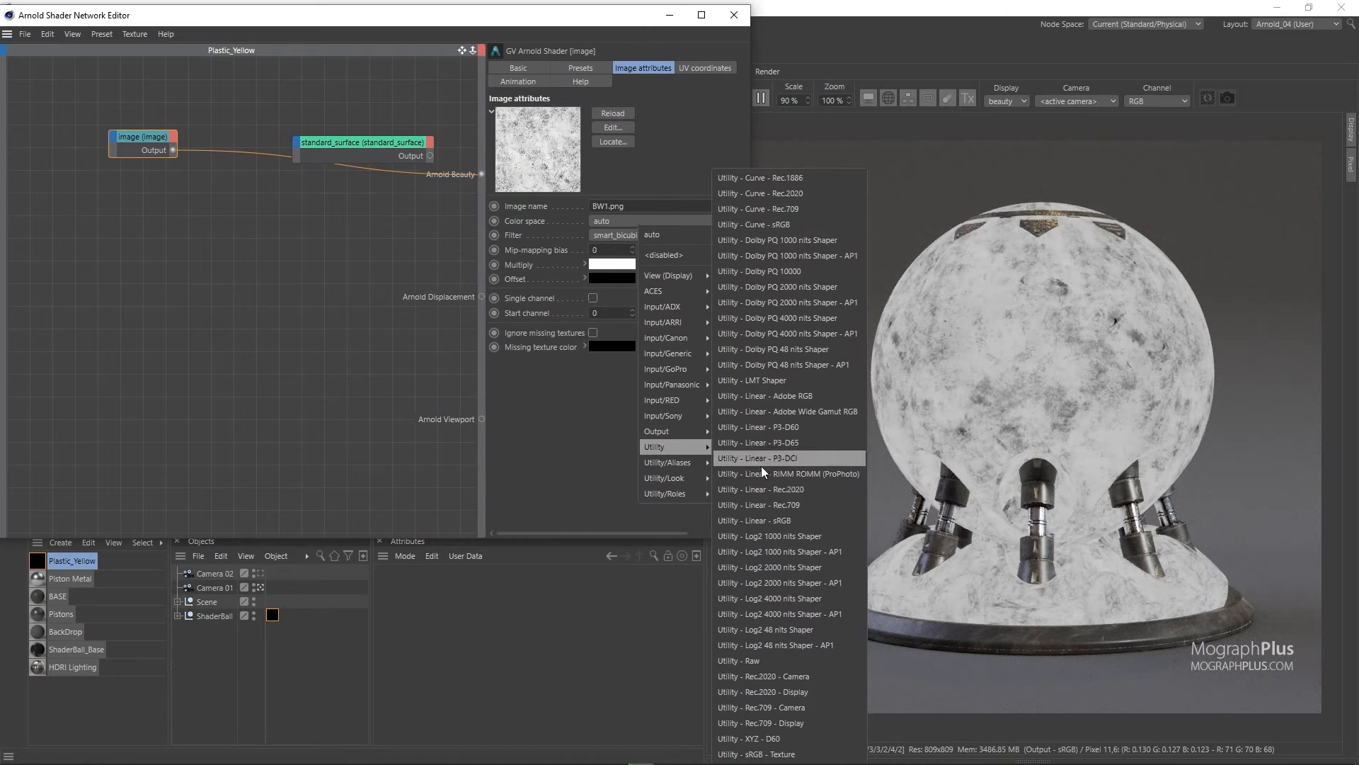
click(801, 660)
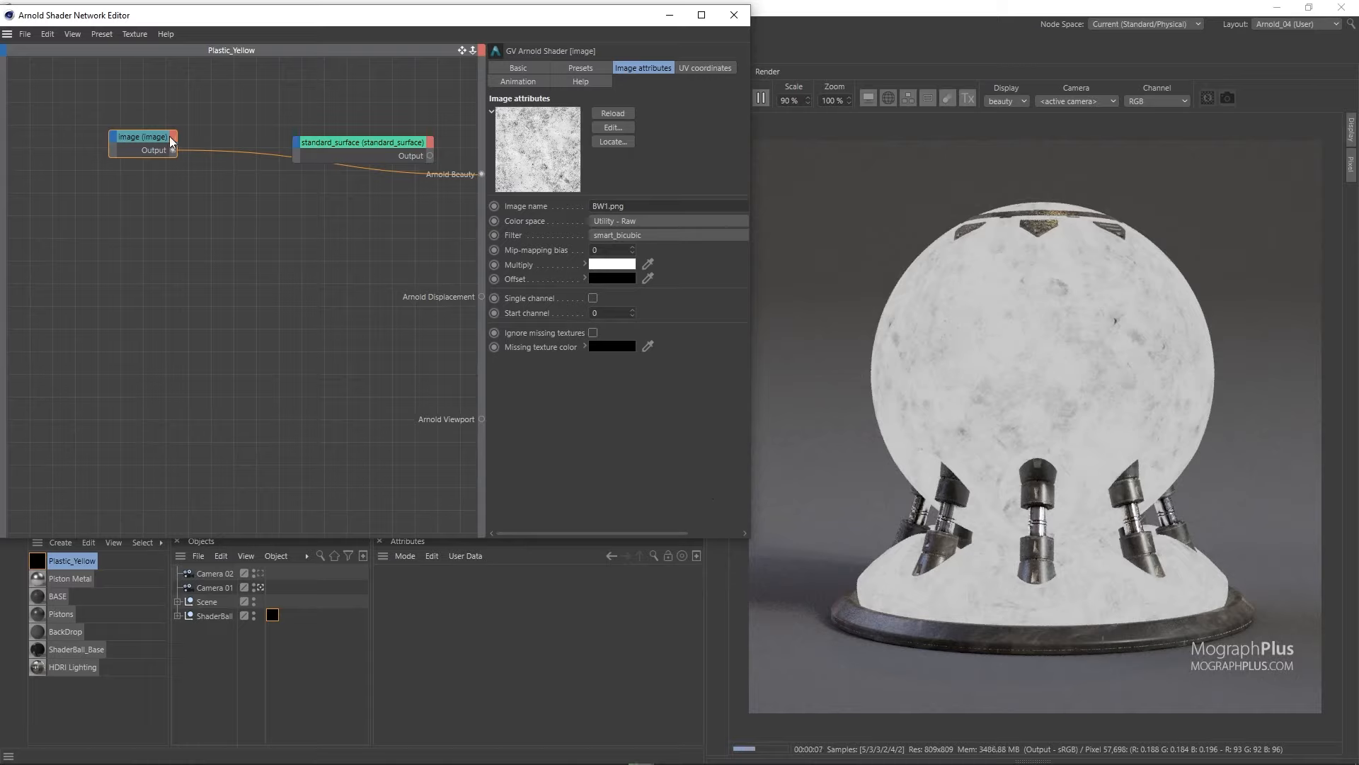
drag(159, 138, 143, 157)
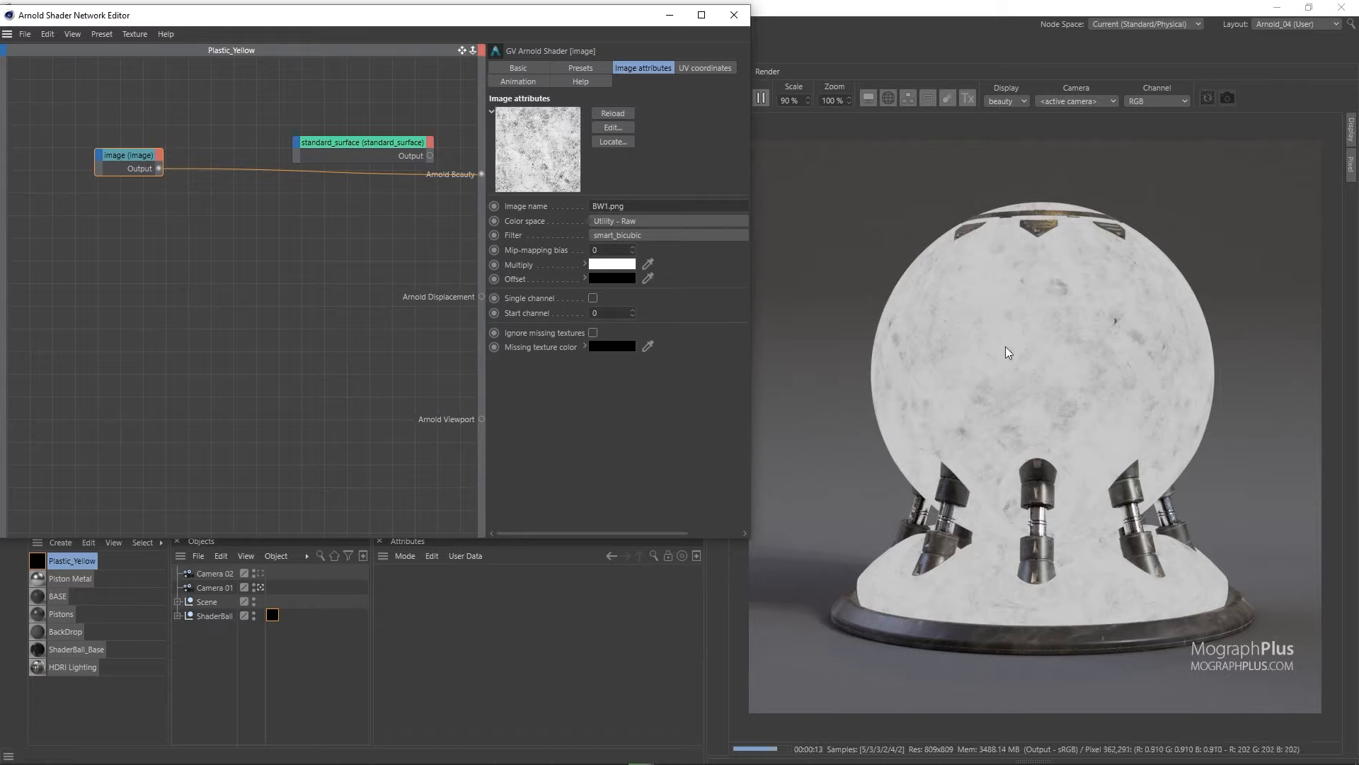
Insert a complement (invert) node between the BW1 image node and Arnold Beauty.
click(209, 215)
drag(94, 143, 159, 207)
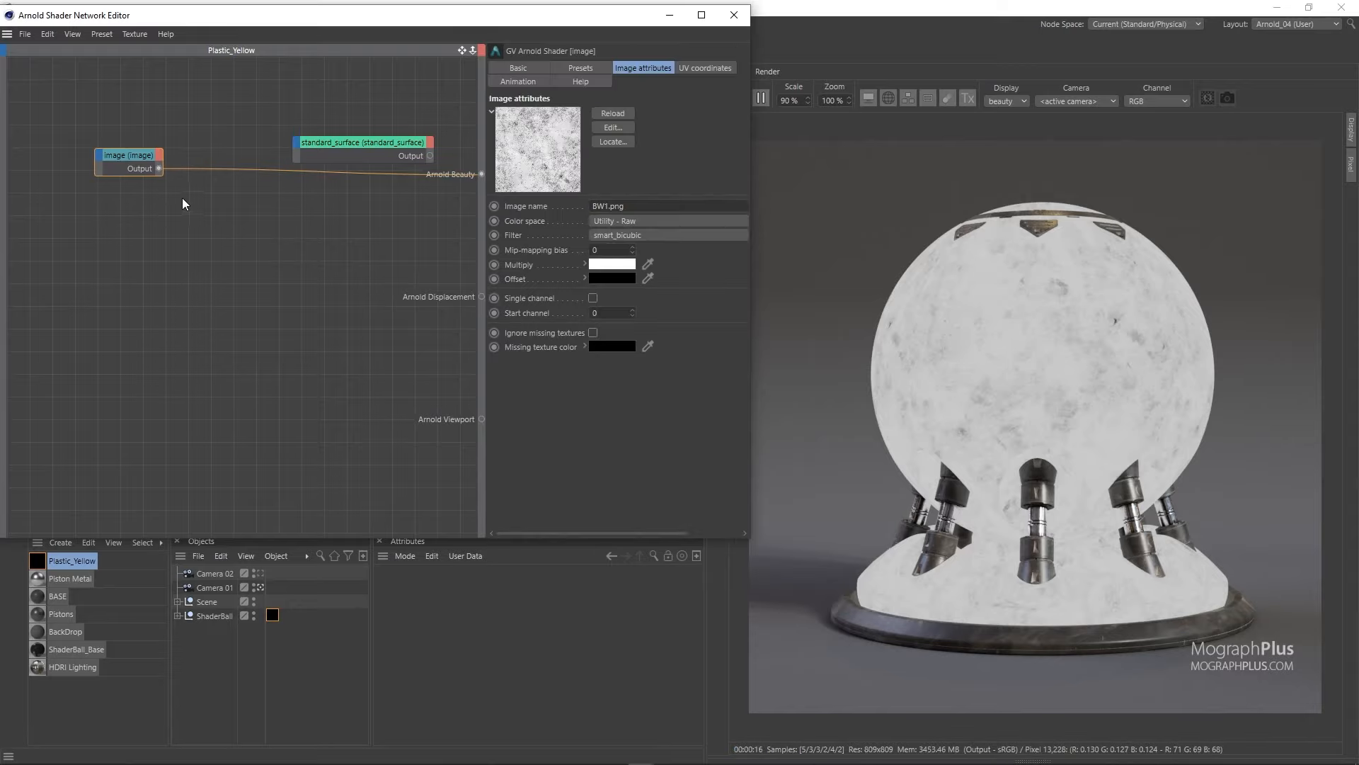
click(182, 199)
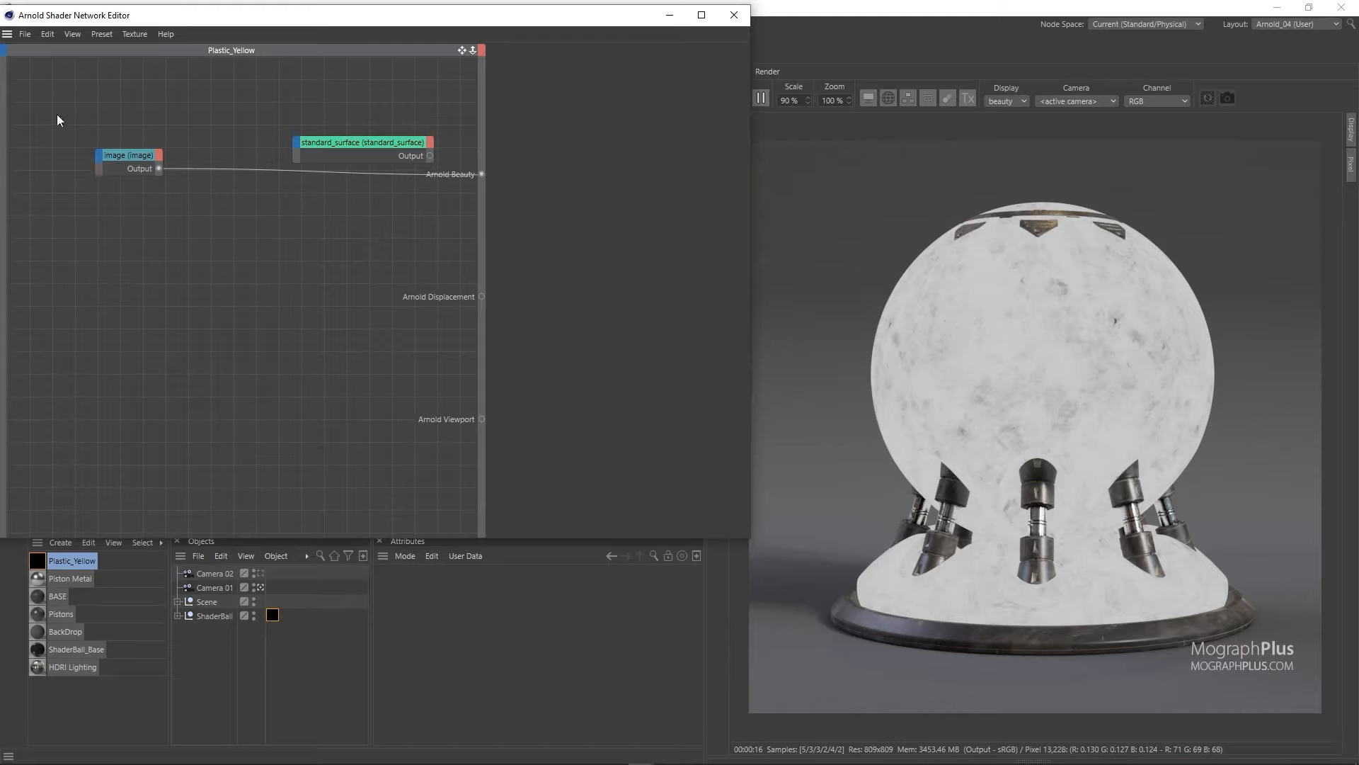
drag(60, 116, 206, 209)
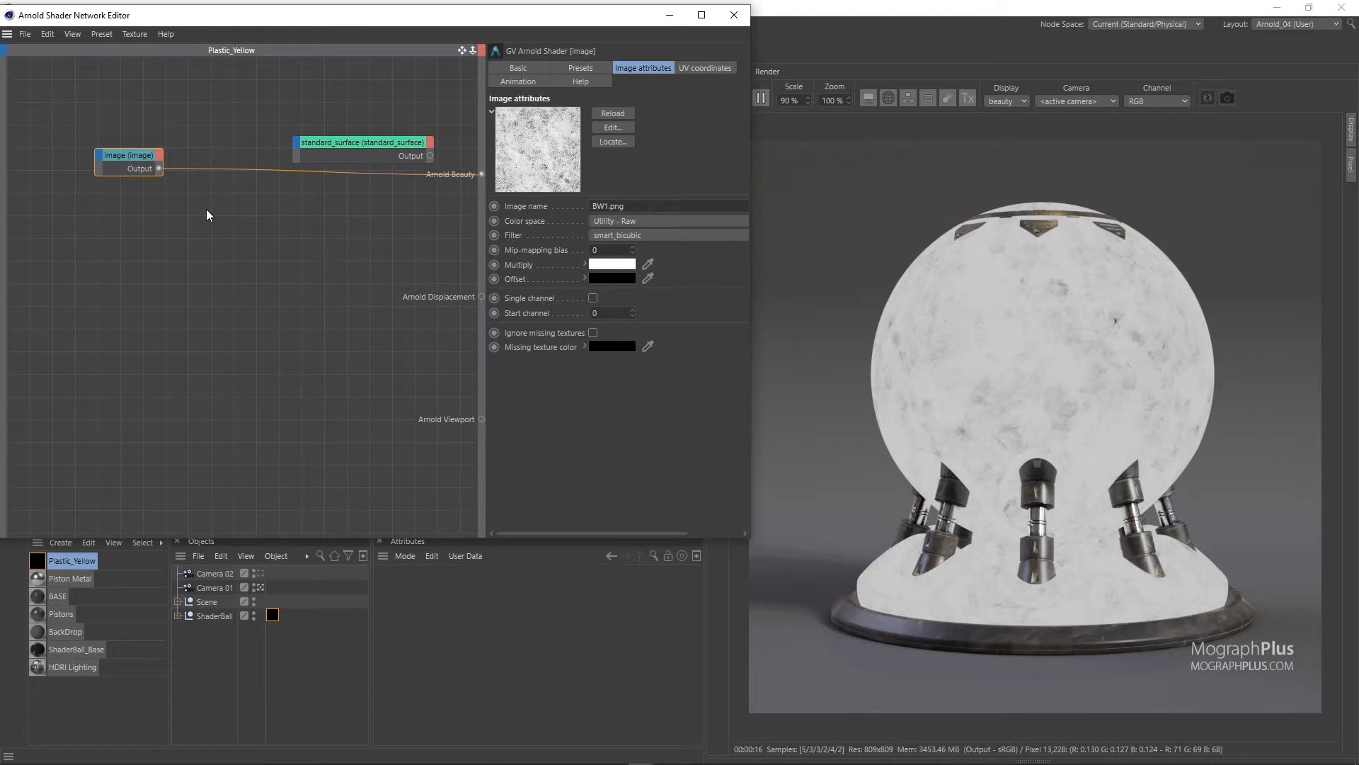
key(Tab)
text(co)
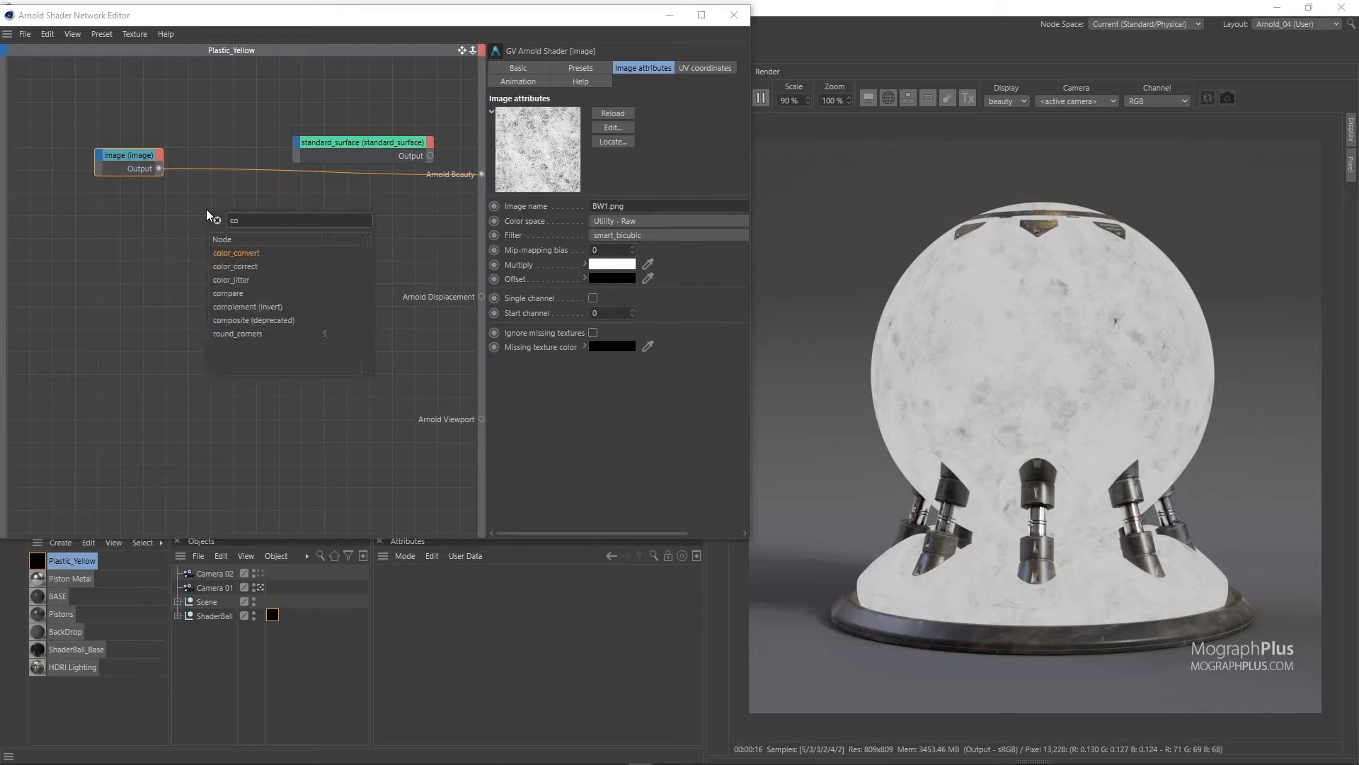
text(mpl)
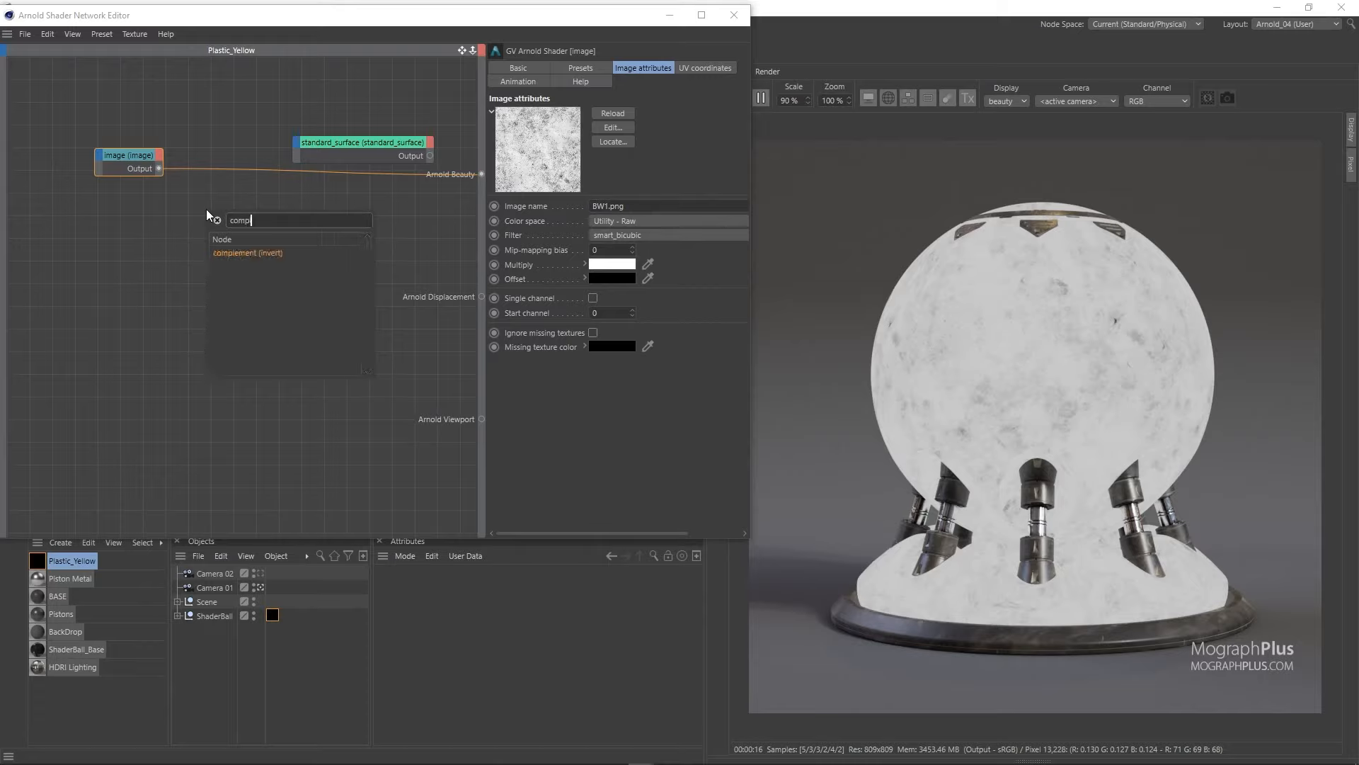
key(Return)
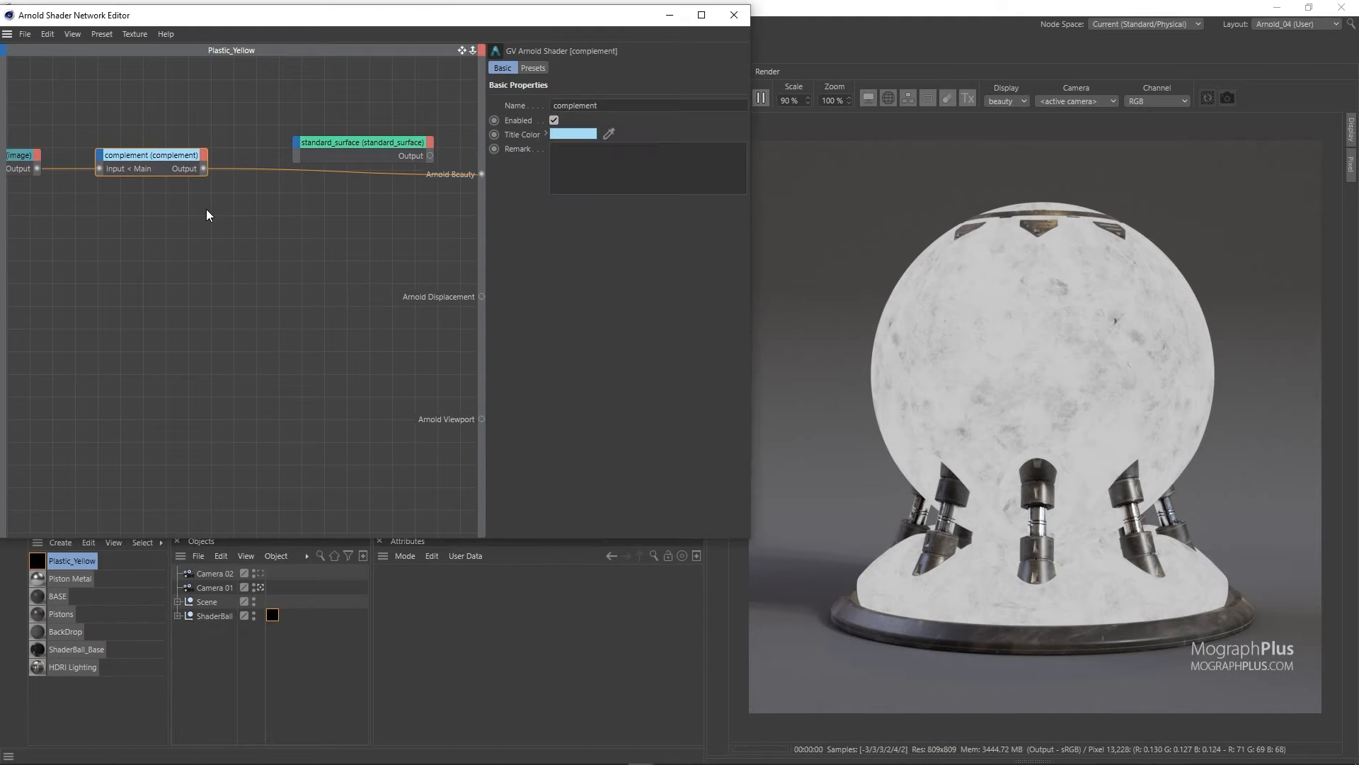
Rearrange the image and complement nodes so both are fully visible side by side before the standard_surface node.
drag(136, 163, 199, 167)
drag(19, 155, 95, 160)
drag(94, 164, 64, 161)
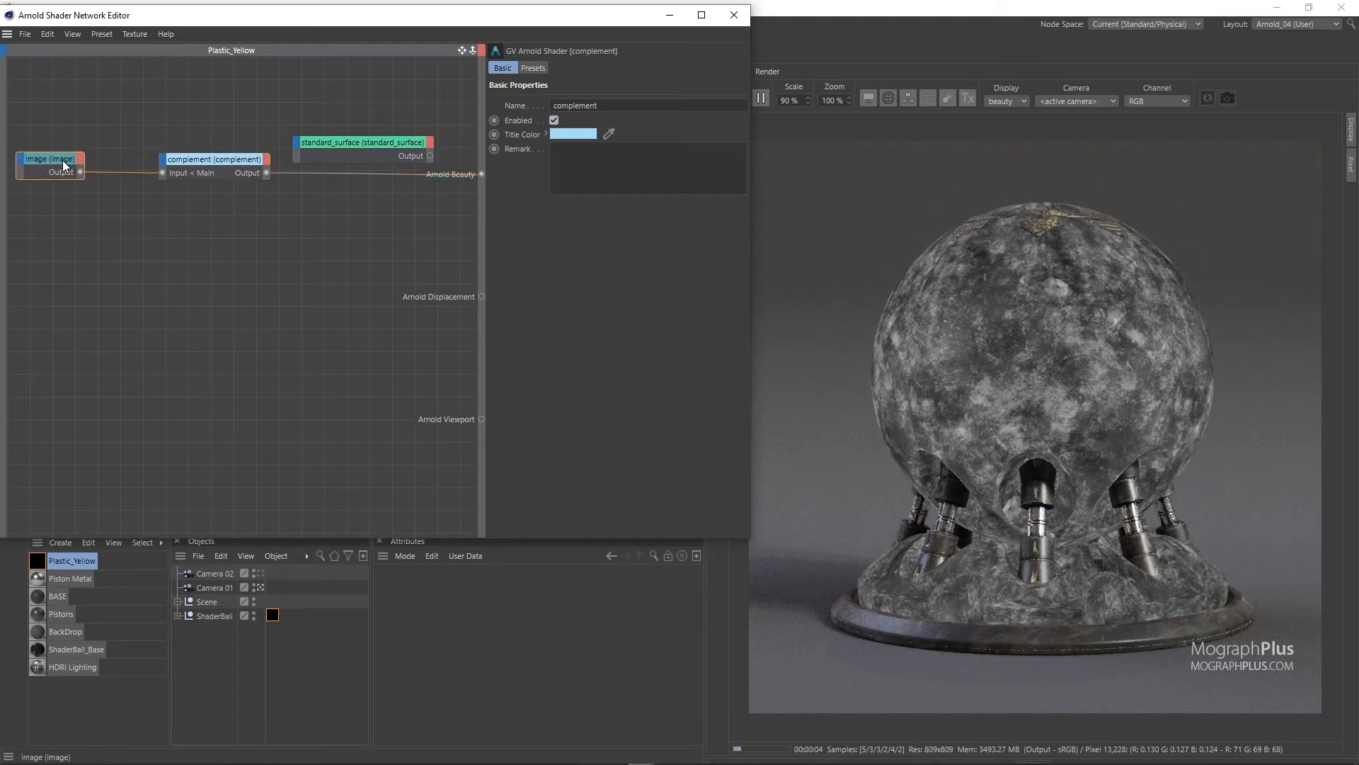
drag(180, 159, 139, 161)
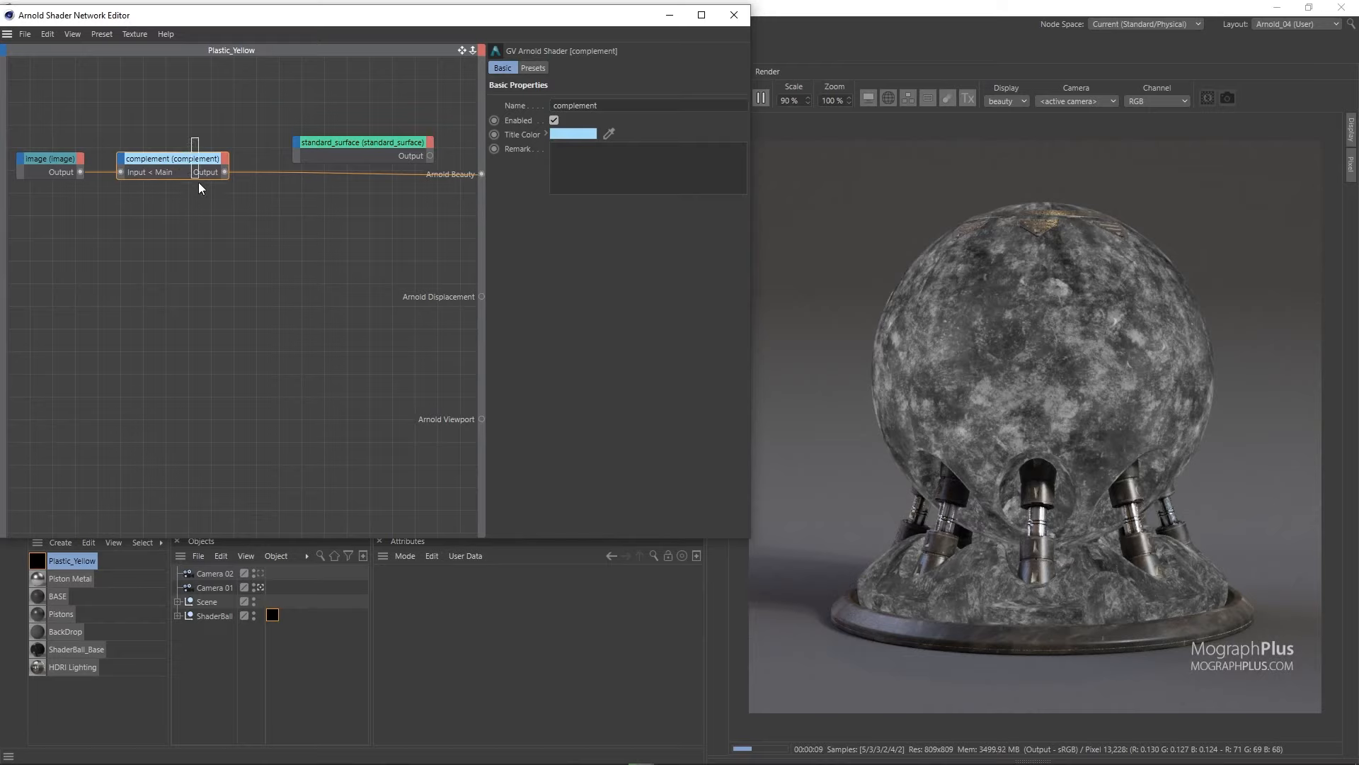
Insert a ramp_float node between the complement node and Arnold Beauty.
key(Tab)
text(ranp)
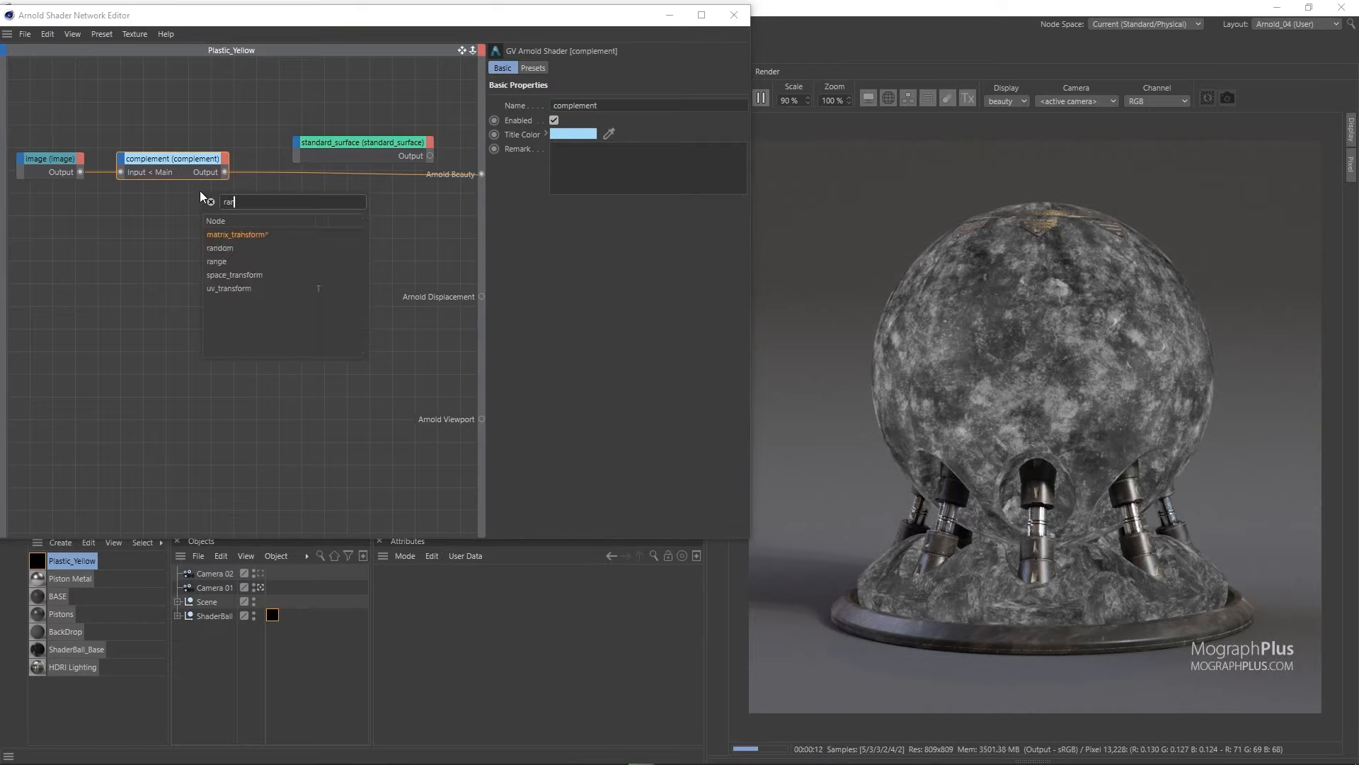
key(BackSpace)
key(BackSpace)
text(mp)
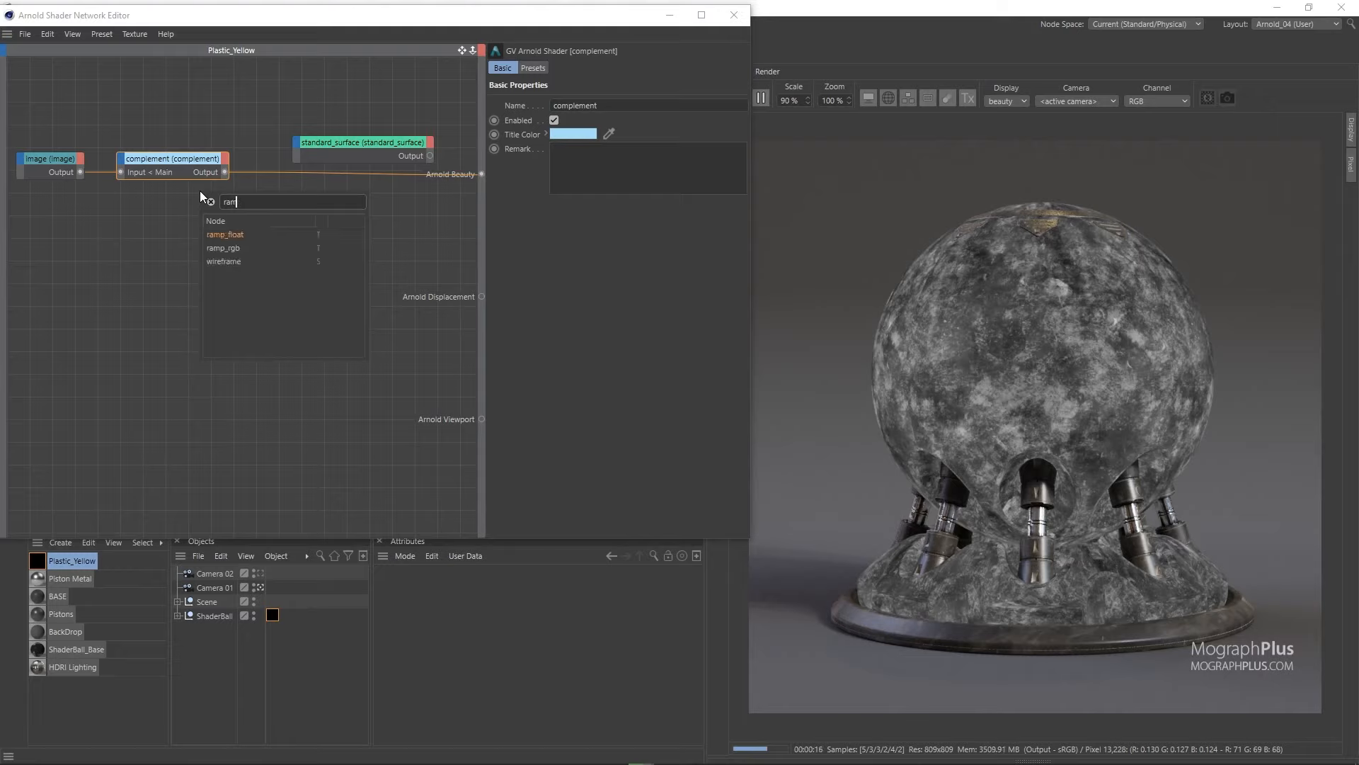
key(Return)
double_click(247, 258)
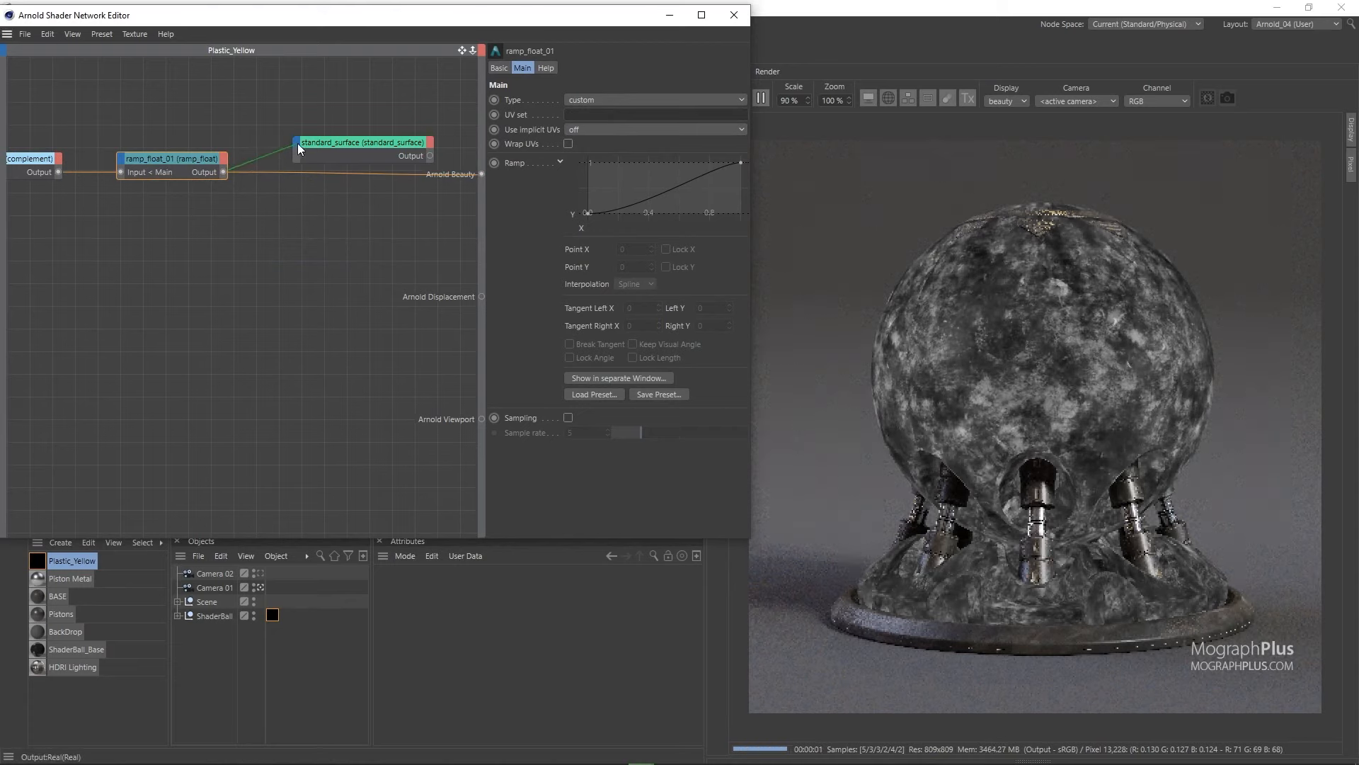
Connect the ramp_float output to the standard_surface's specular roughness and set the standard_surface as the beauty shader.
drag(297, 143, 300, 147)
mouse_move(368, 168)
click(427, 194)
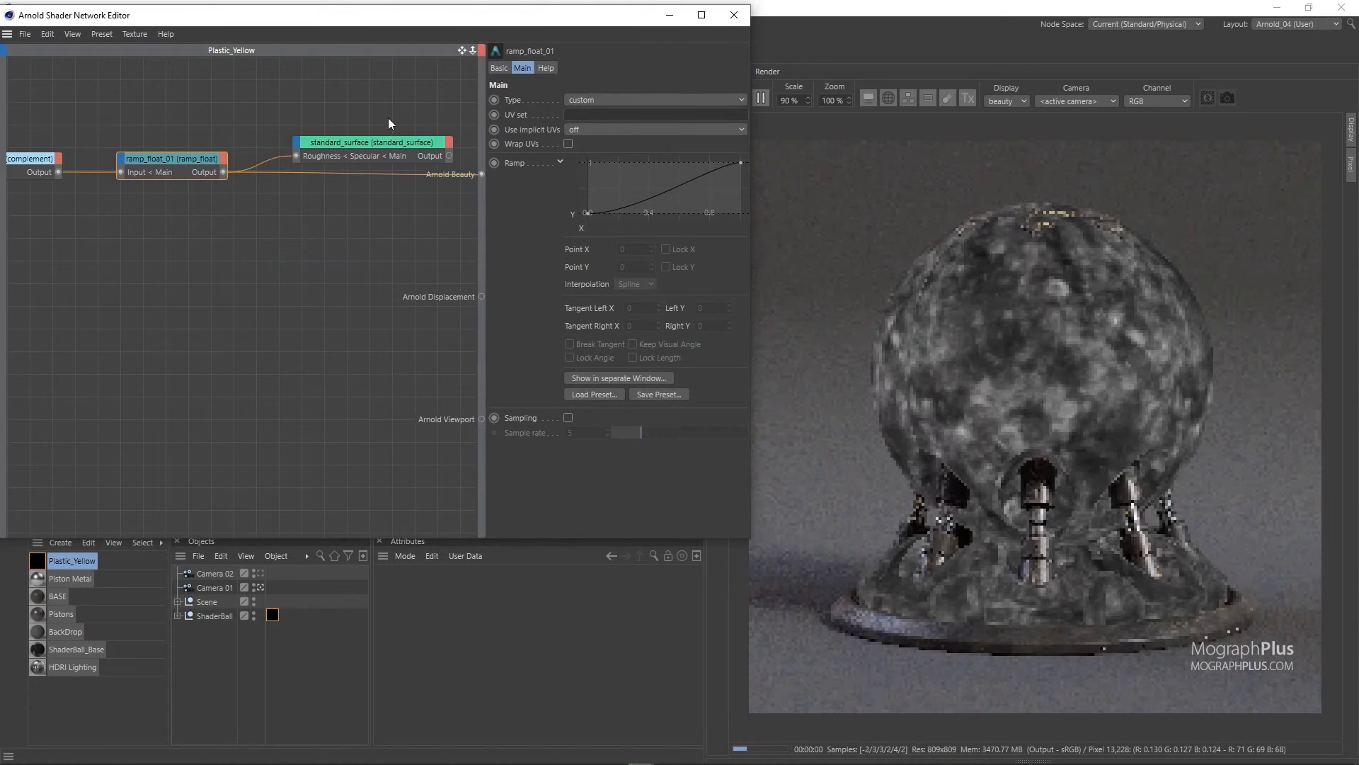
click(380, 142)
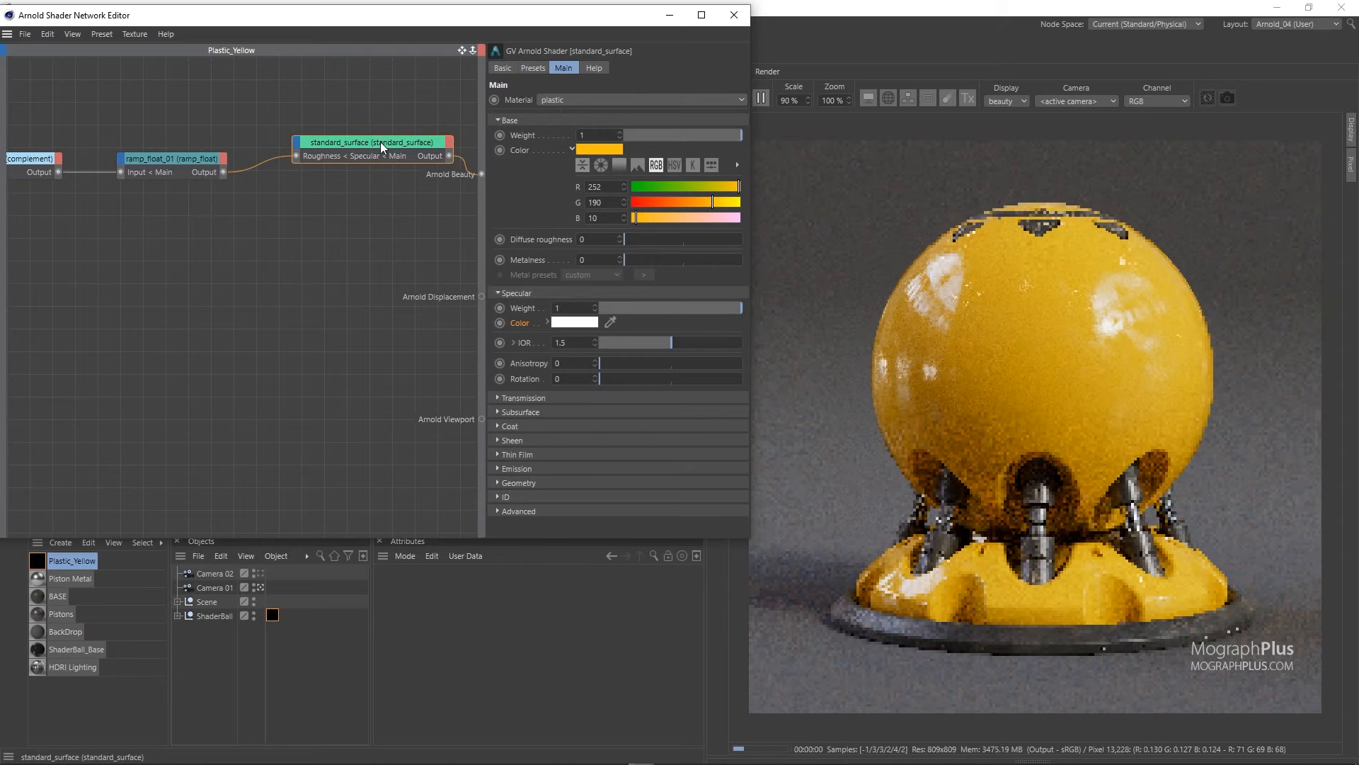
Set the Y value of the ramp_float curve's first point to 0.085.
scroll(197, 226, down, 1)
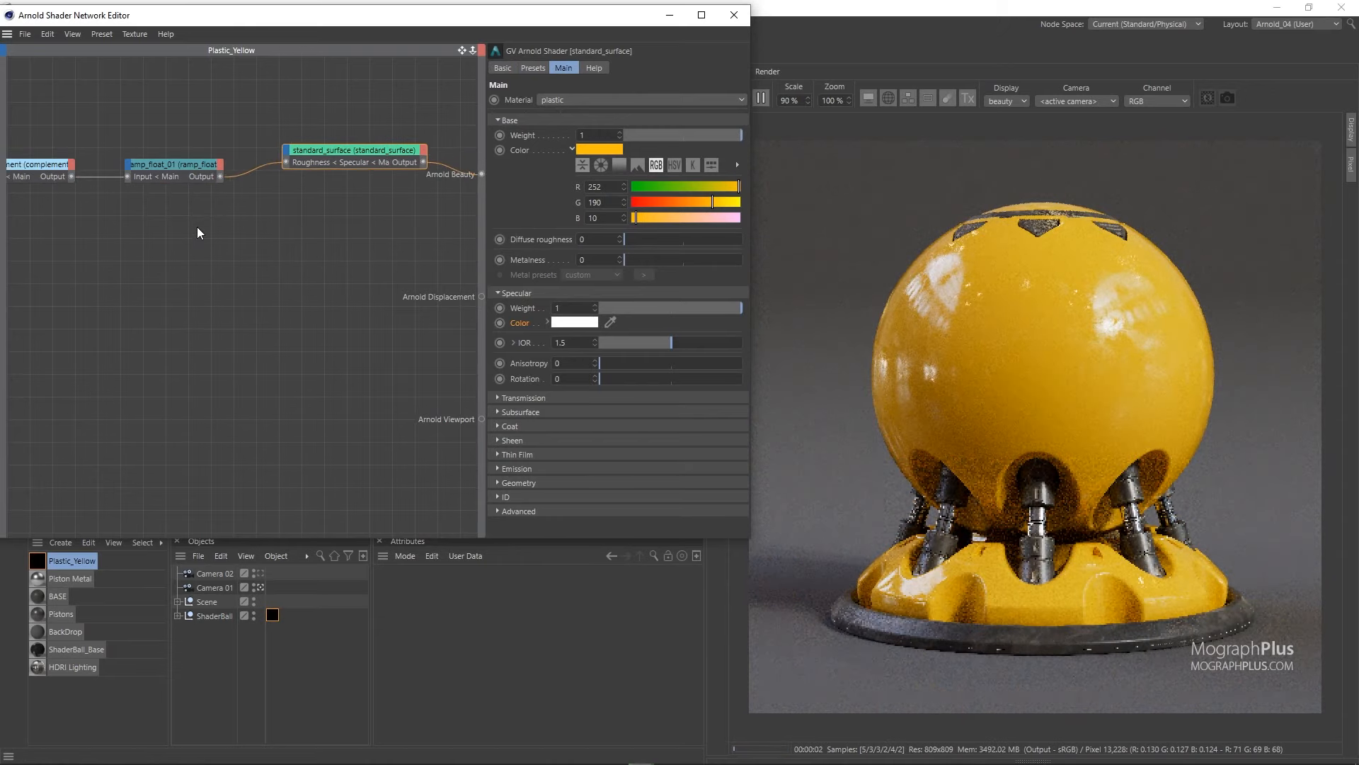
scroll(197, 226, down, 4)
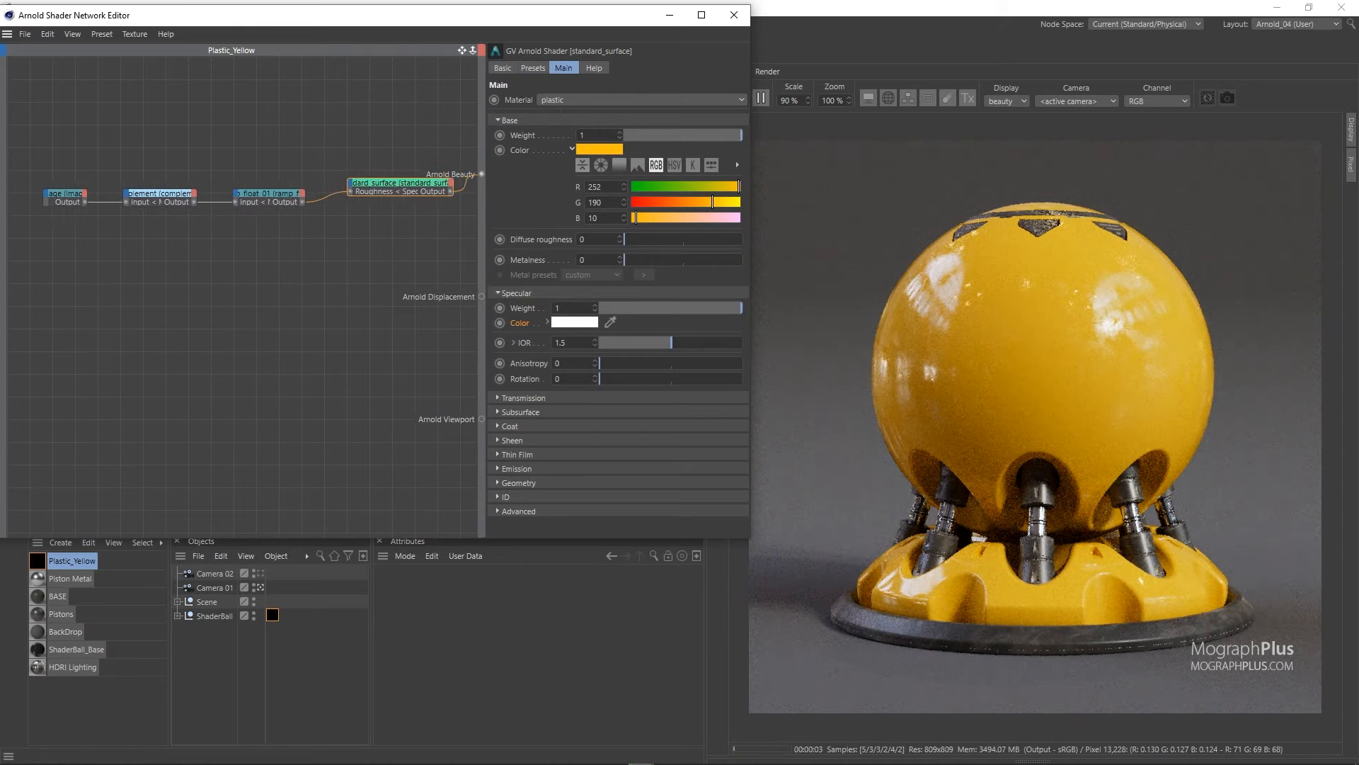
scroll(131, 240, up, 1)
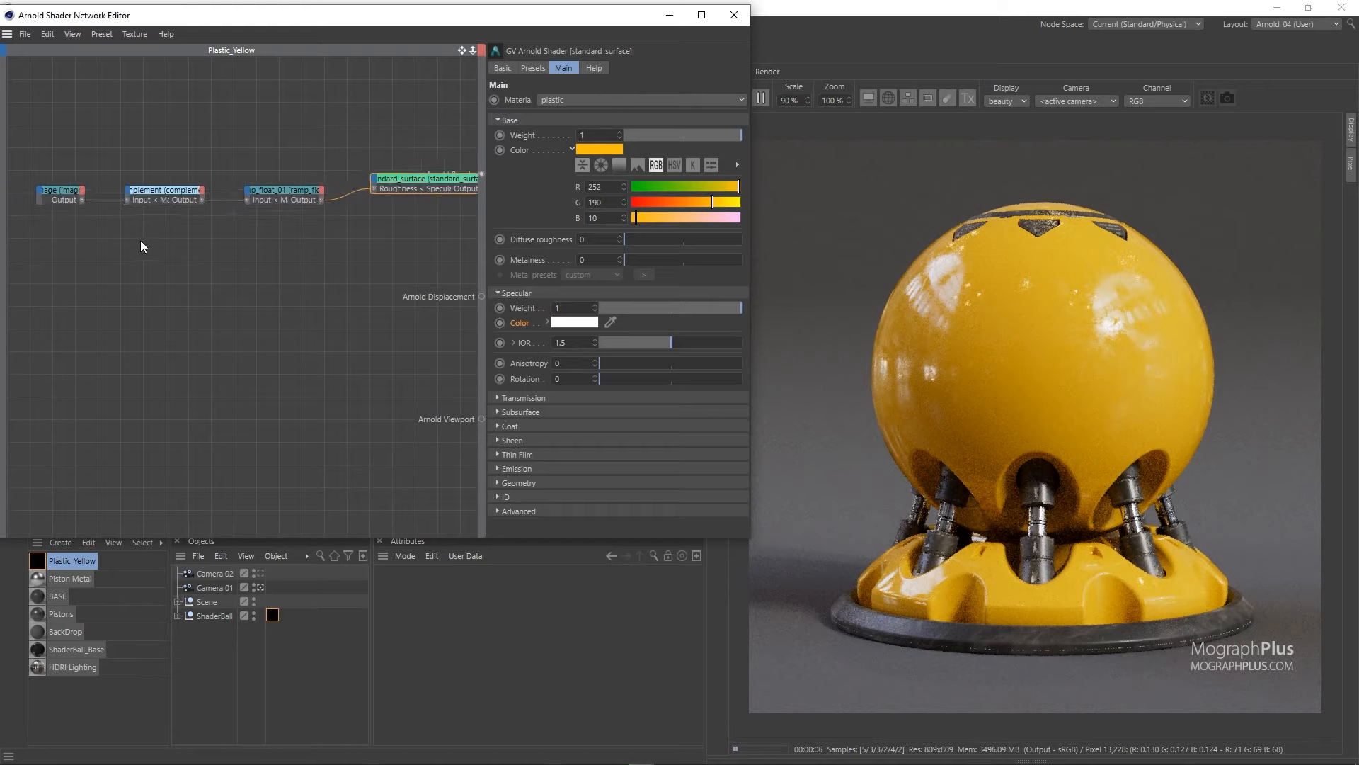
middle_drag(385, 232, 353, 228)
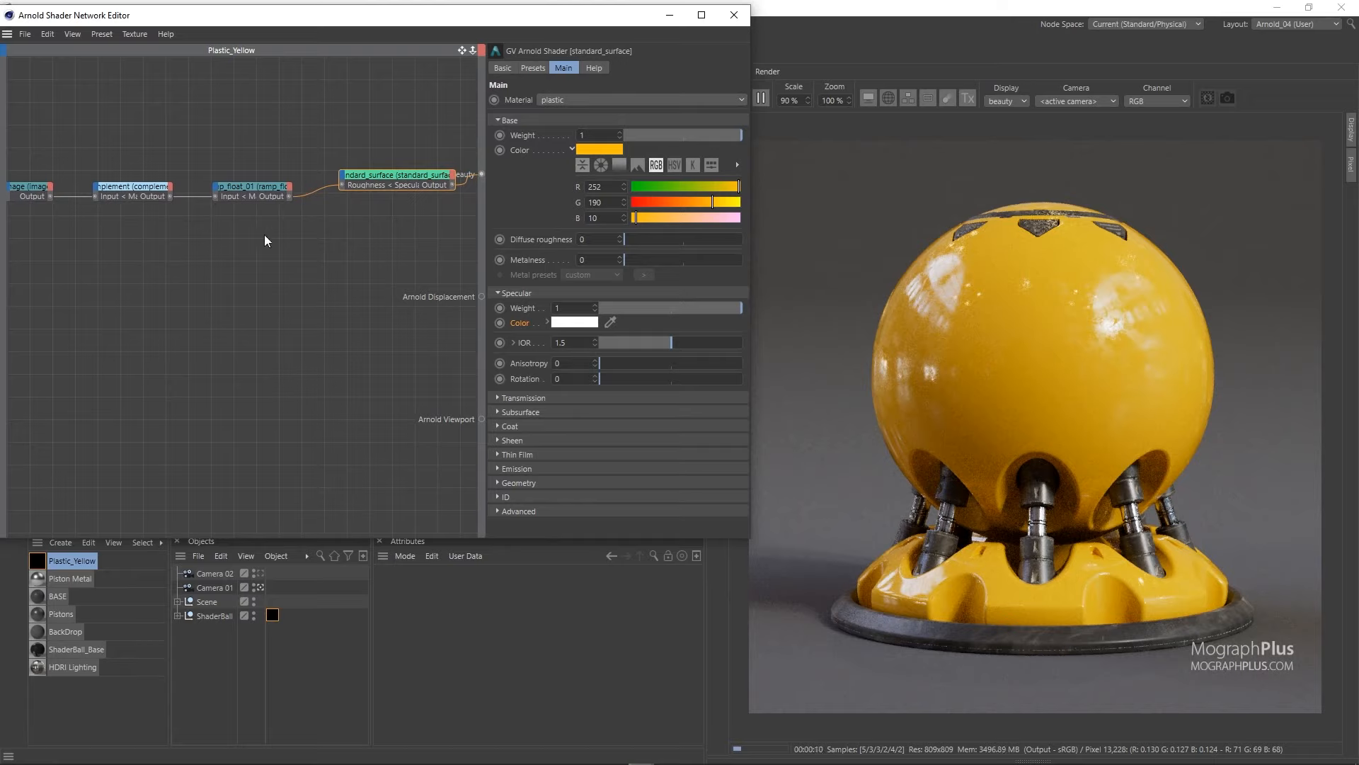
click(251, 186)
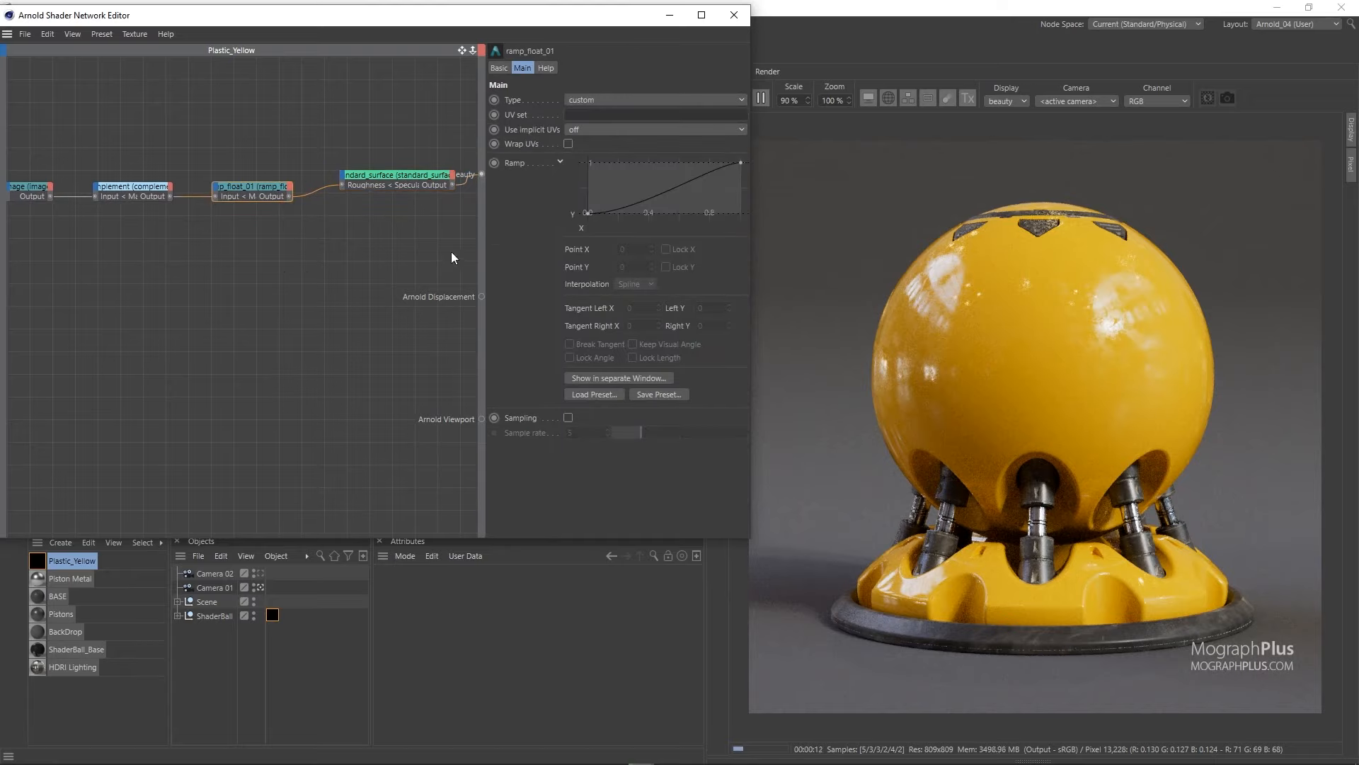
click(622, 190)
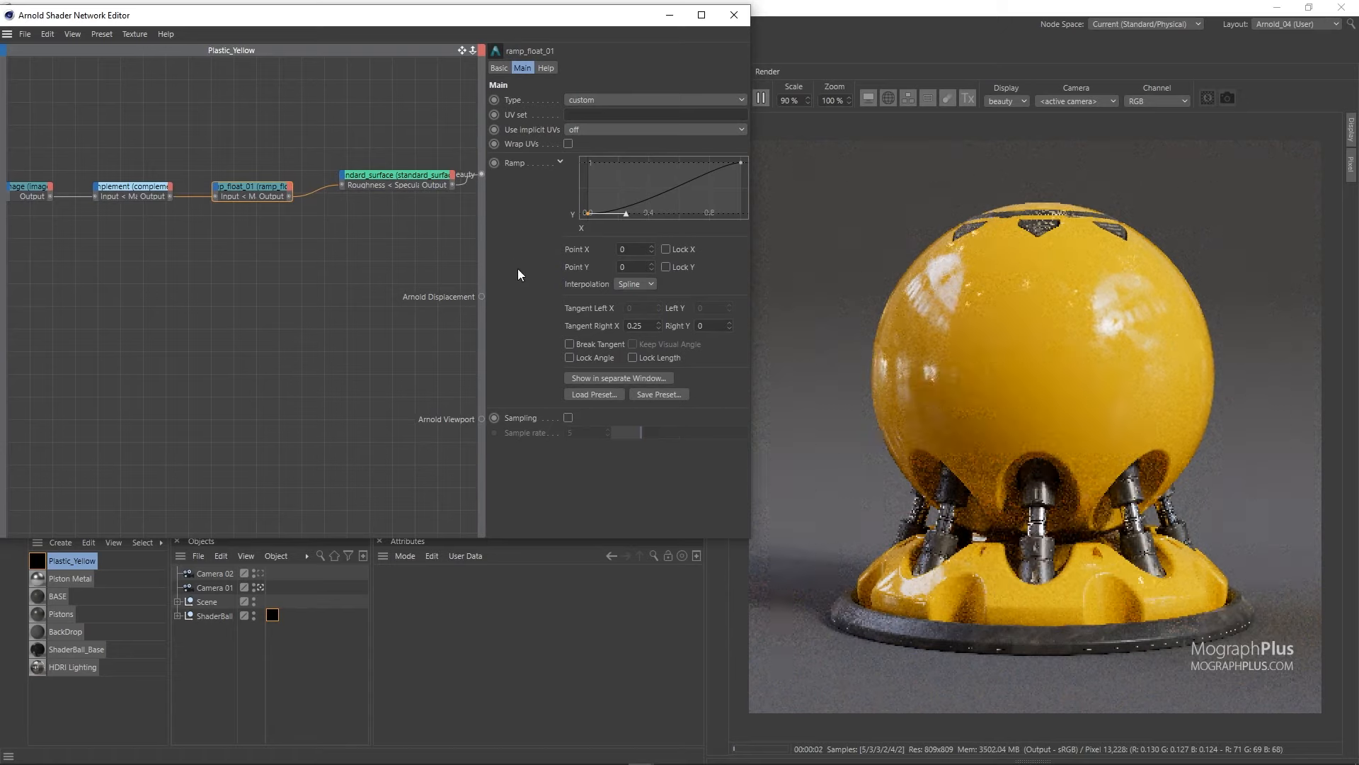
click(628, 267)
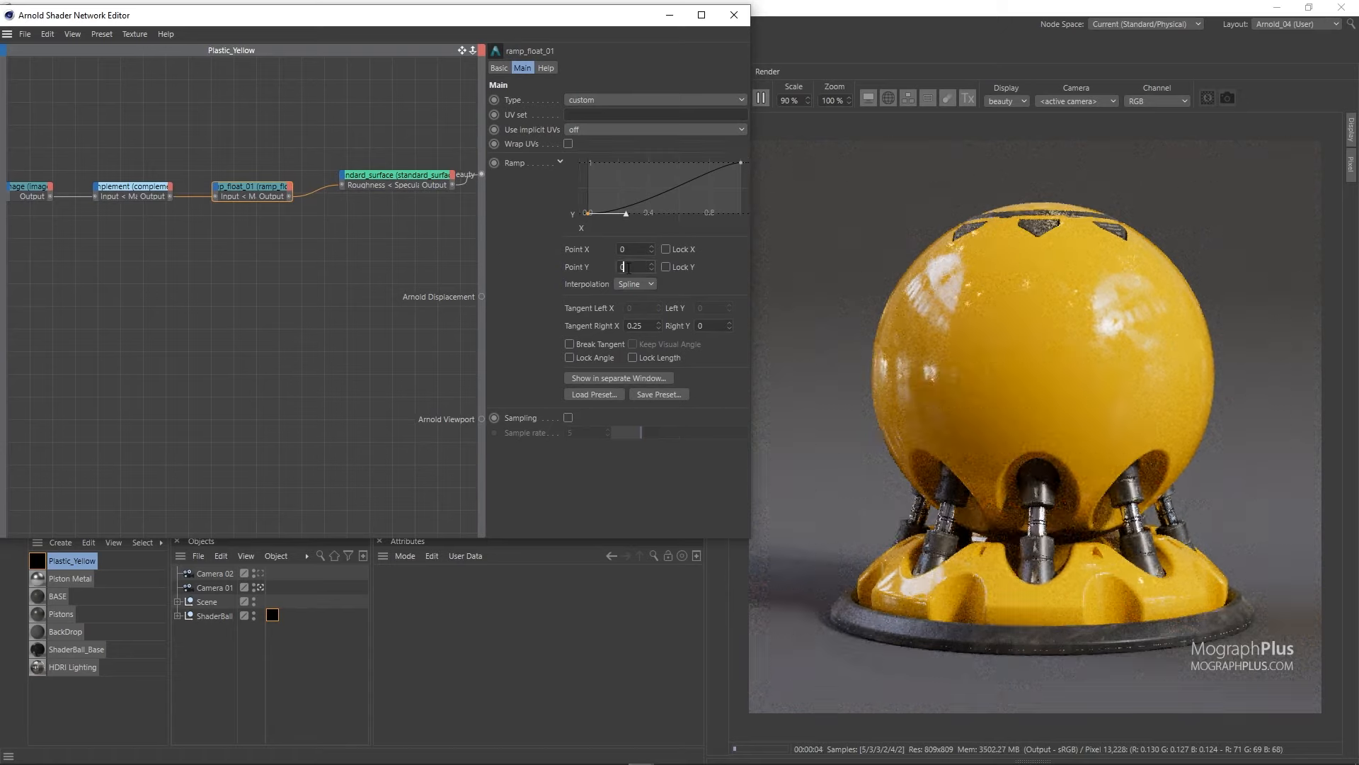
text(0.085)
key(Return)
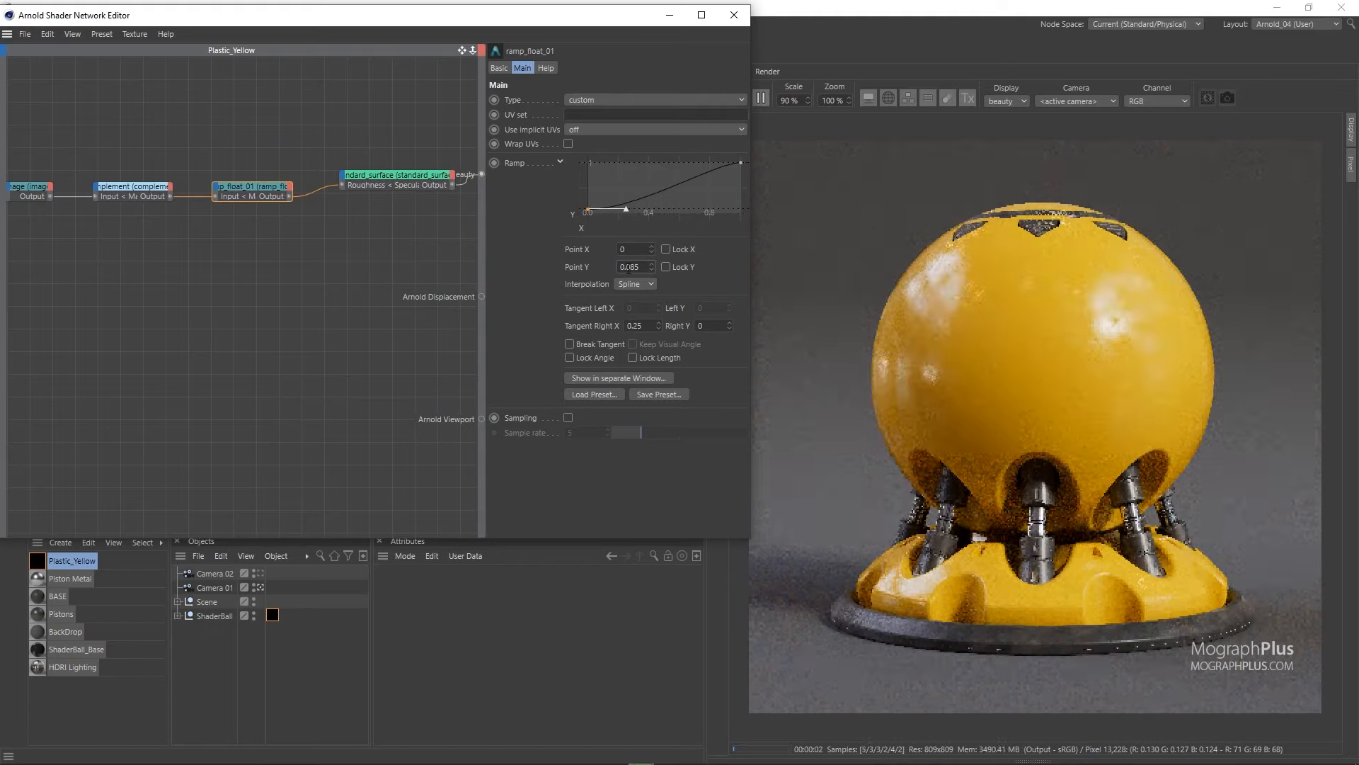
Set the Y value of the ramp_float curve's last point to 0.5.
click(741, 162)
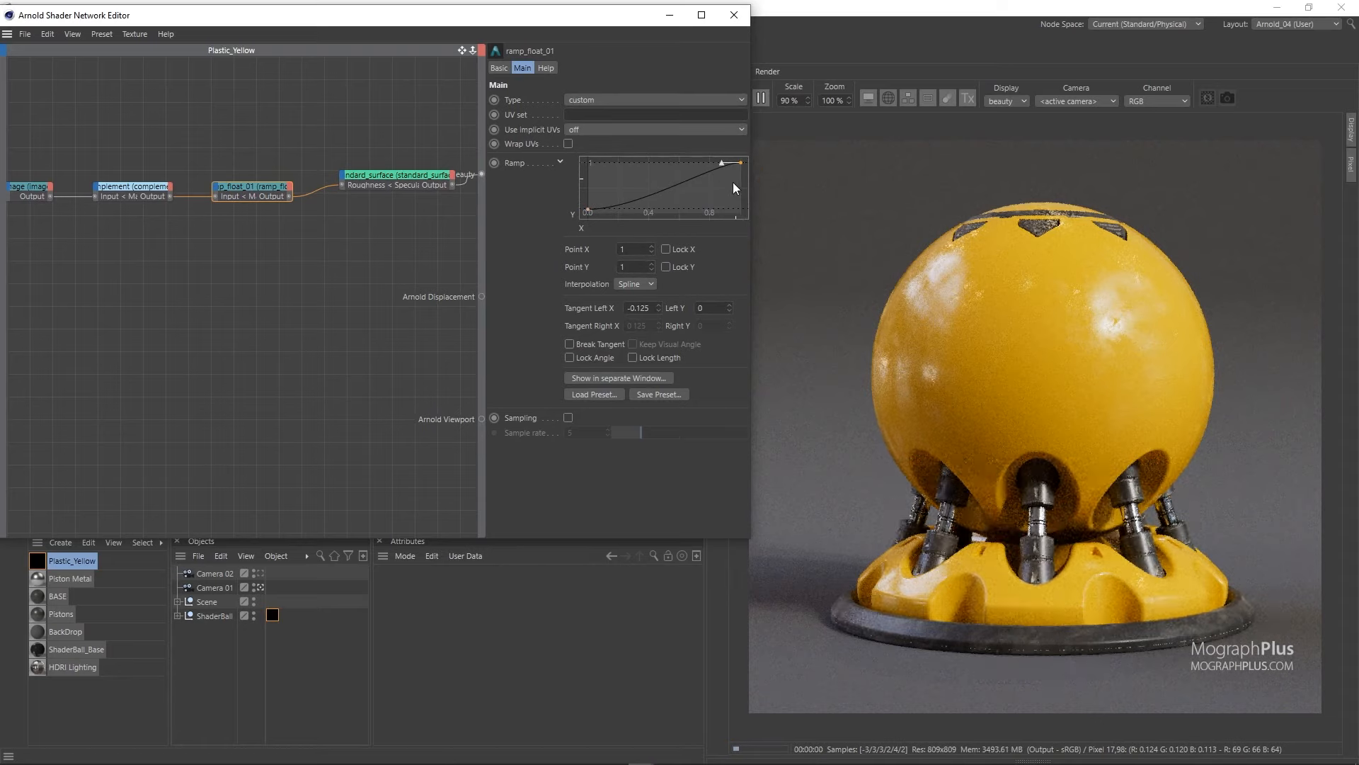
click(639, 262)
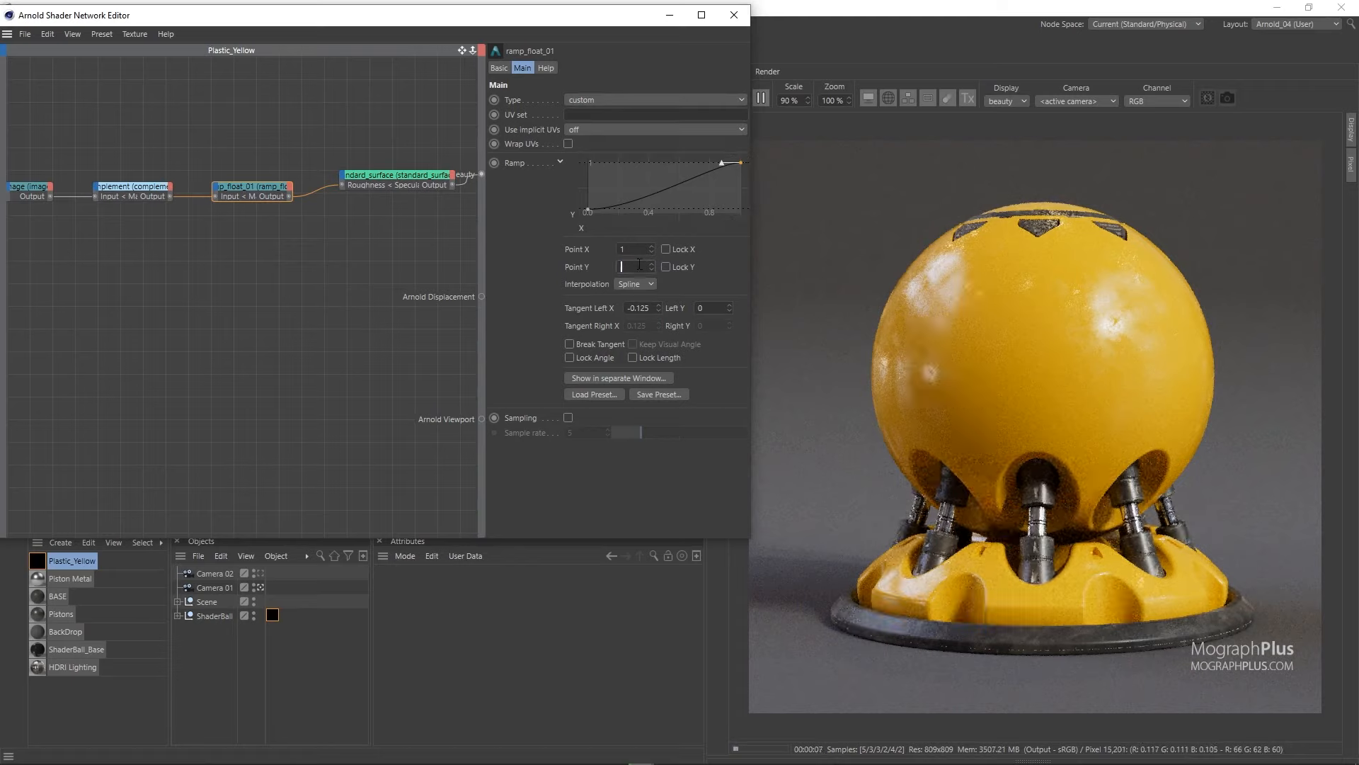
text(0.5)
key(Return)
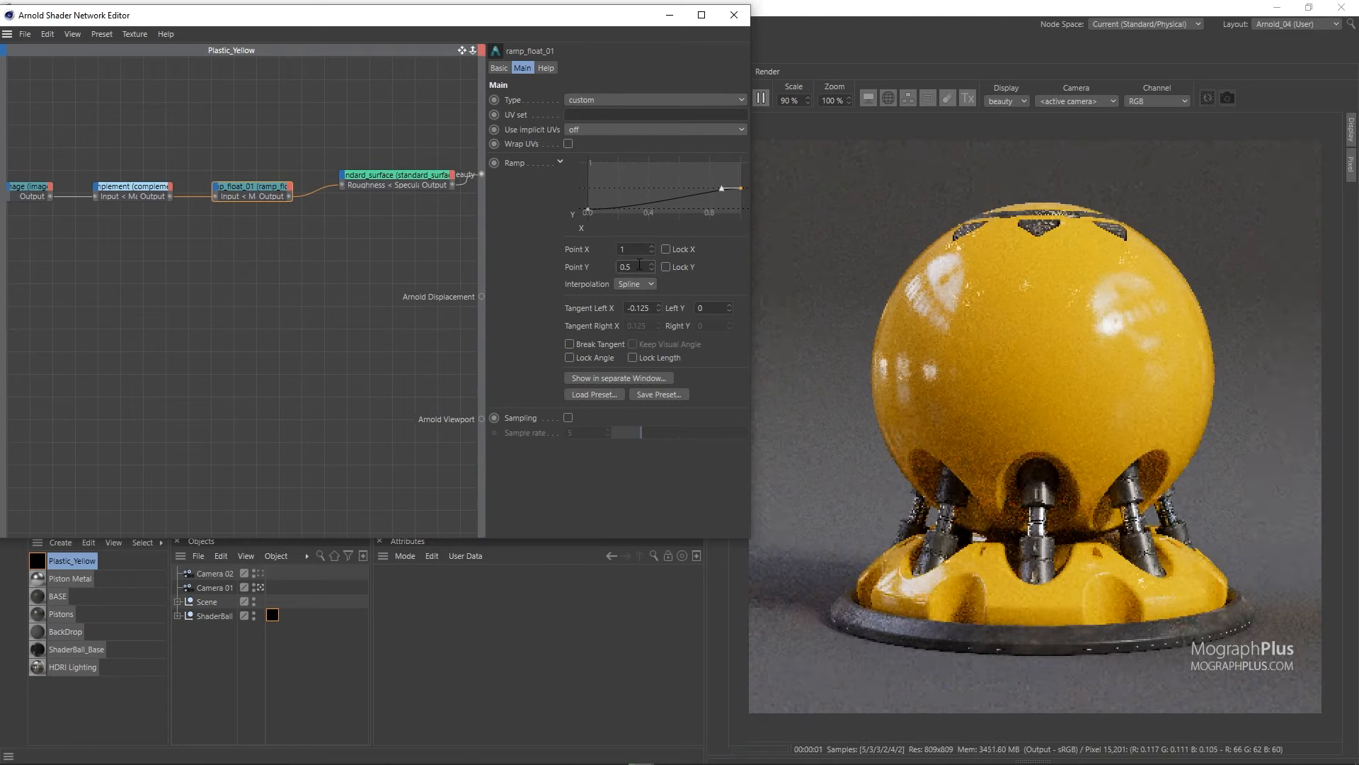
Preview the complement and ramp_float nodes in turn as the beauty shader, and move the ramp_float node below the chain.
click(133, 192)
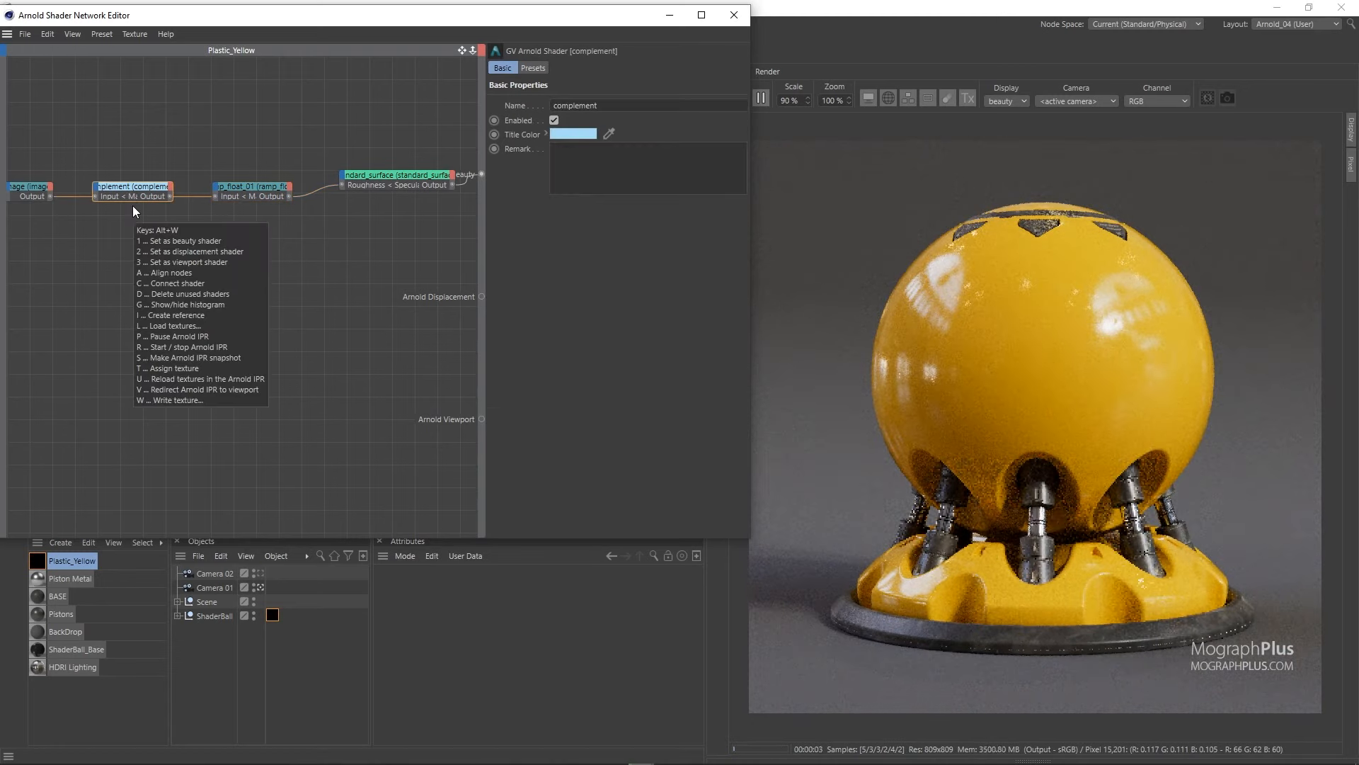
key(1)
drag(216, 168, 235, 201)
key(1)
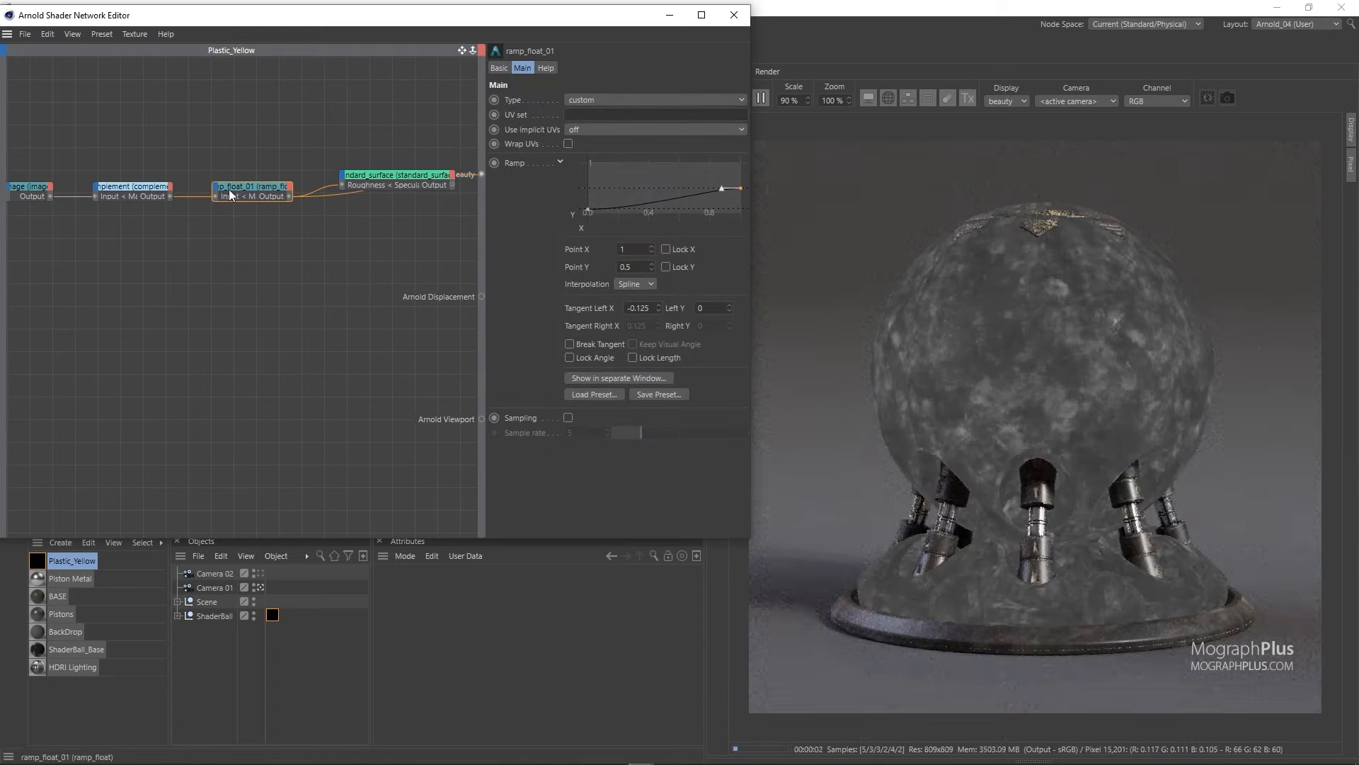
drag(244, 201, 243, 244)
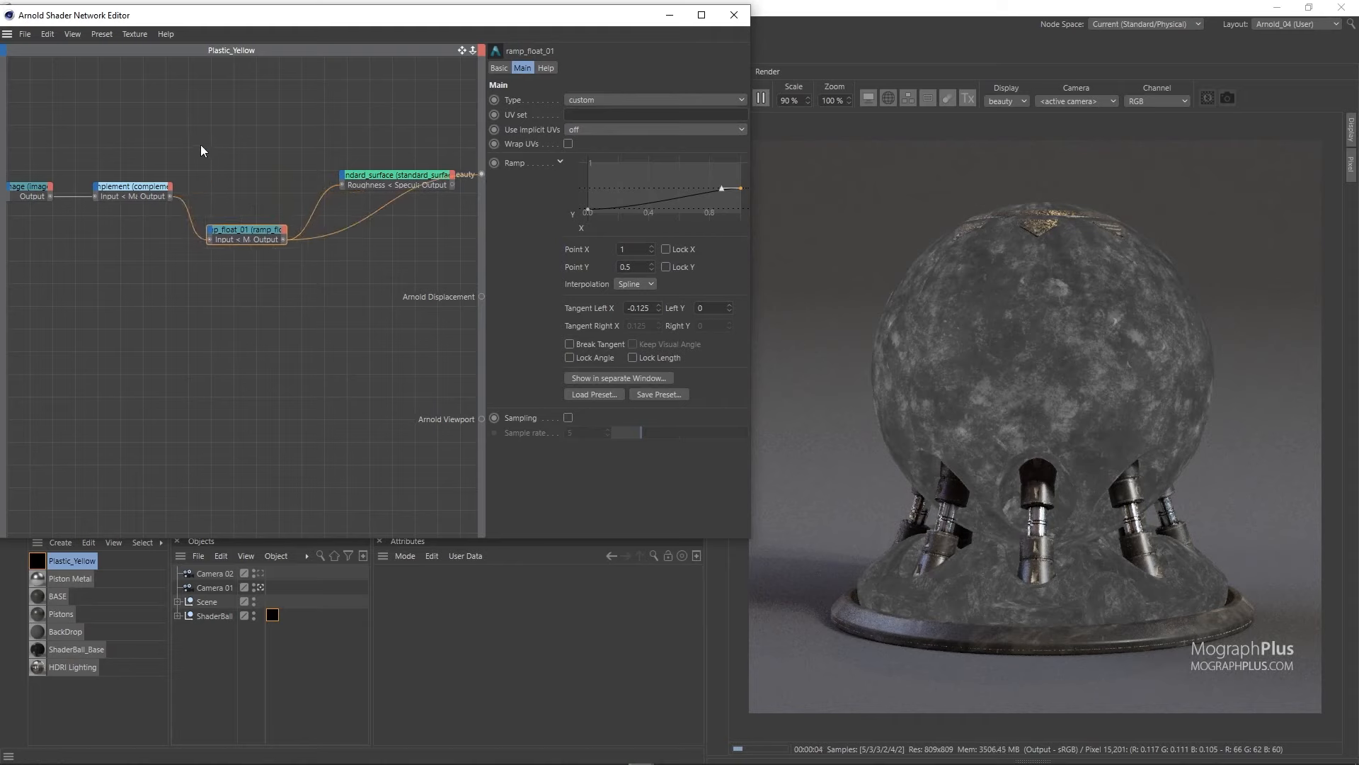
Compare the inverted texture with its ramped version on the ShaderBall by alternating complement and ramp_float as the beauty shader.
click(144, 197)
key(alt+w)
key(c)
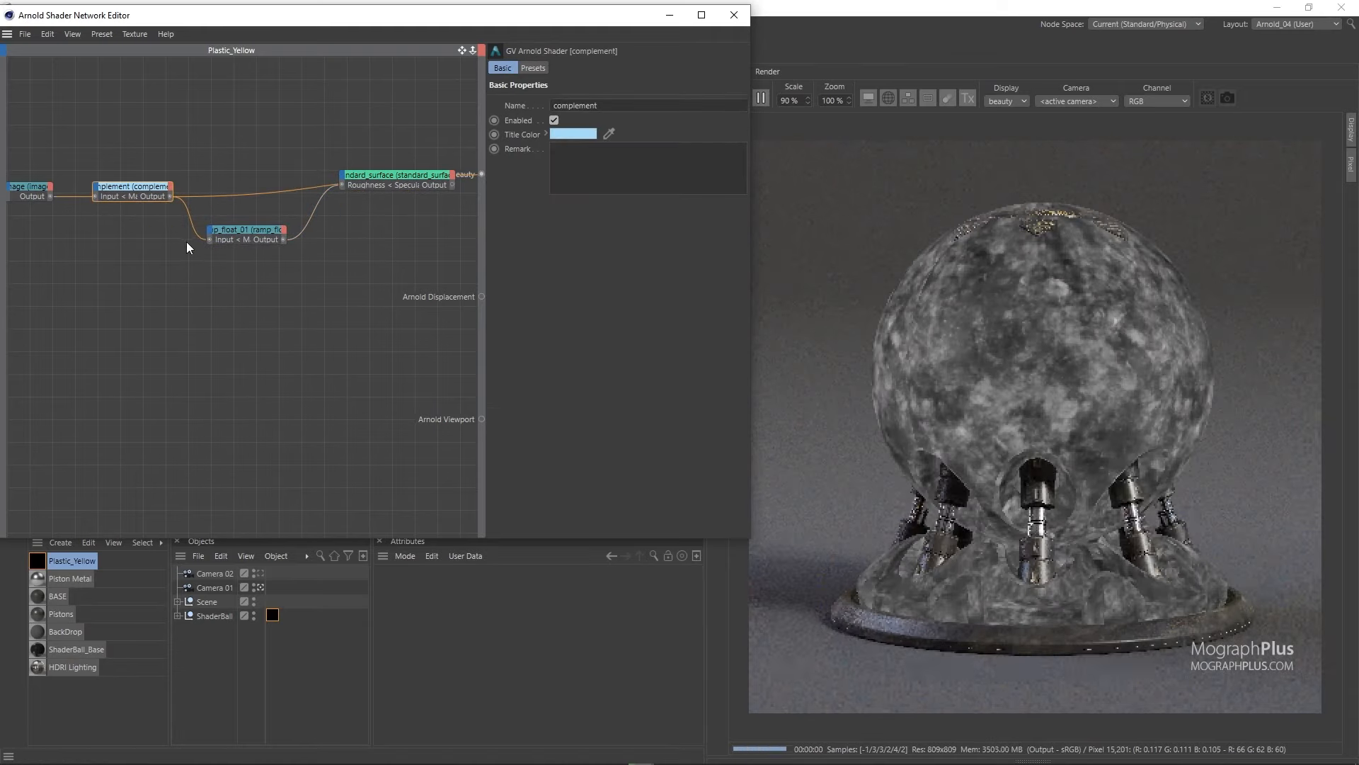
click(245, 233)
key(alt+w)
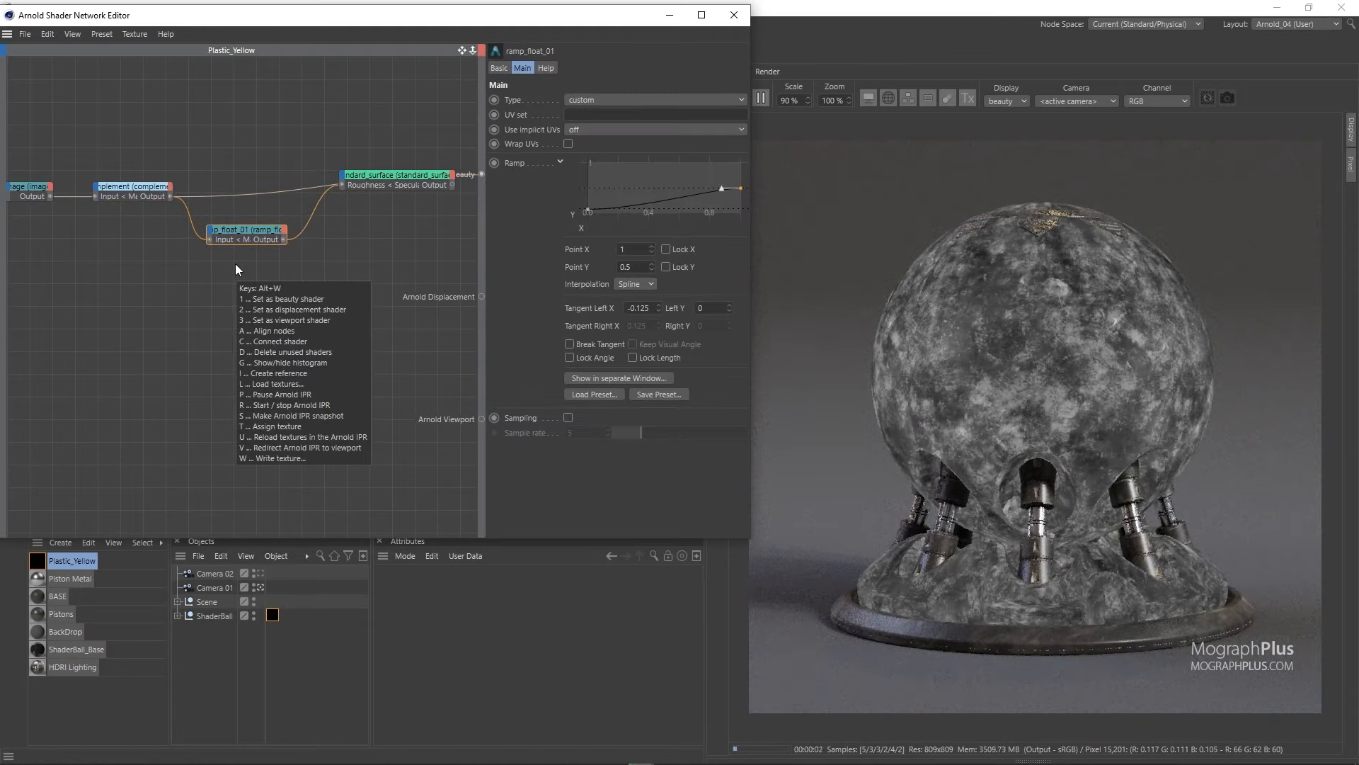
key(1)
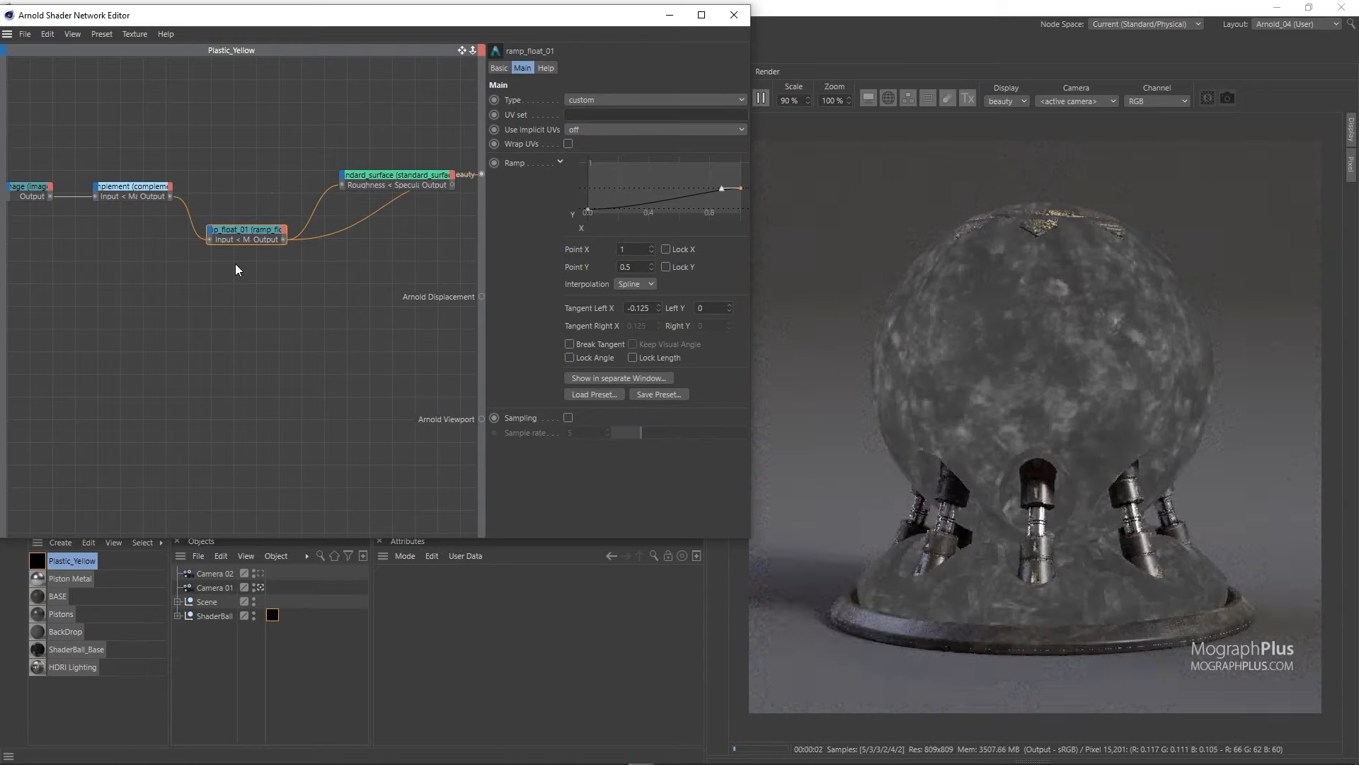
click(151, 197)
key(alt+w)
key(1)
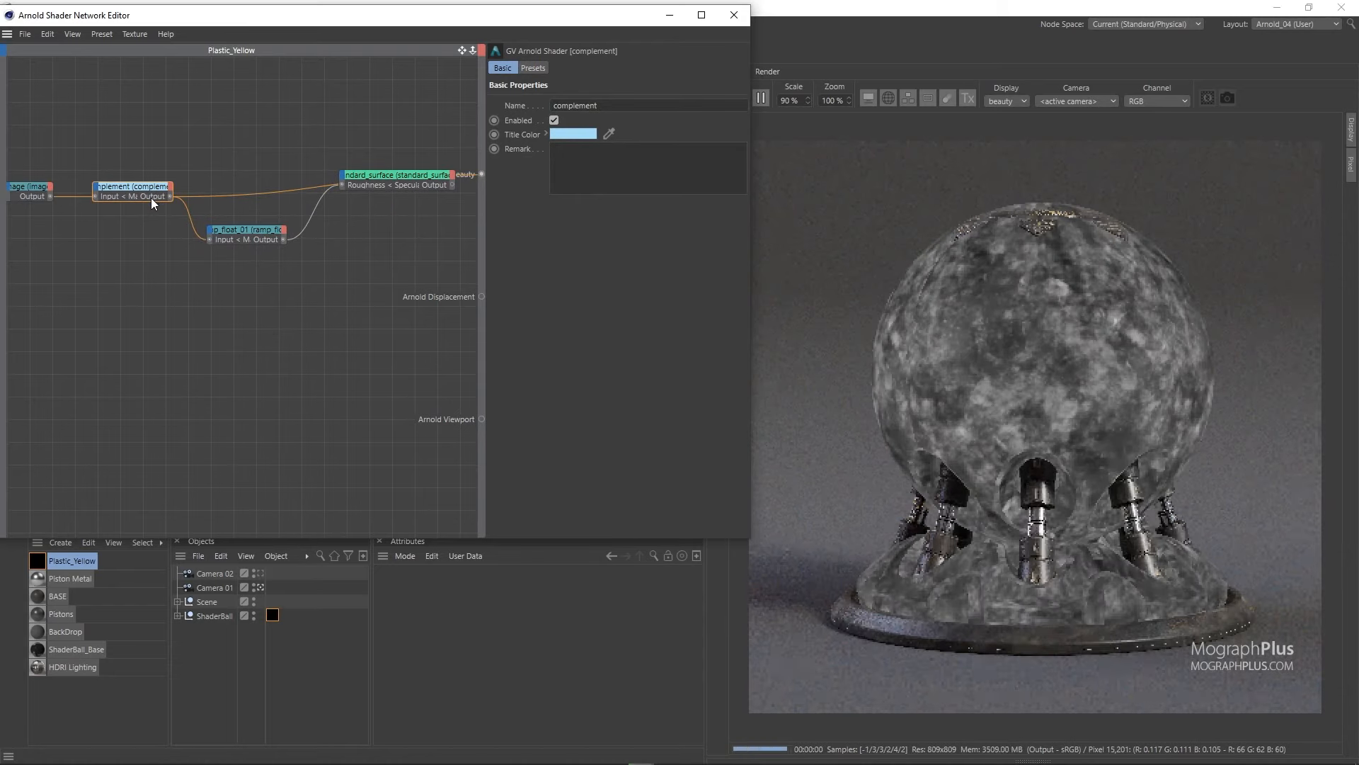
Preview the ramp_float node once more and restore the standard_surface as the beauty shader.
drag(236, 223, 278, 257)
key(alt+w)
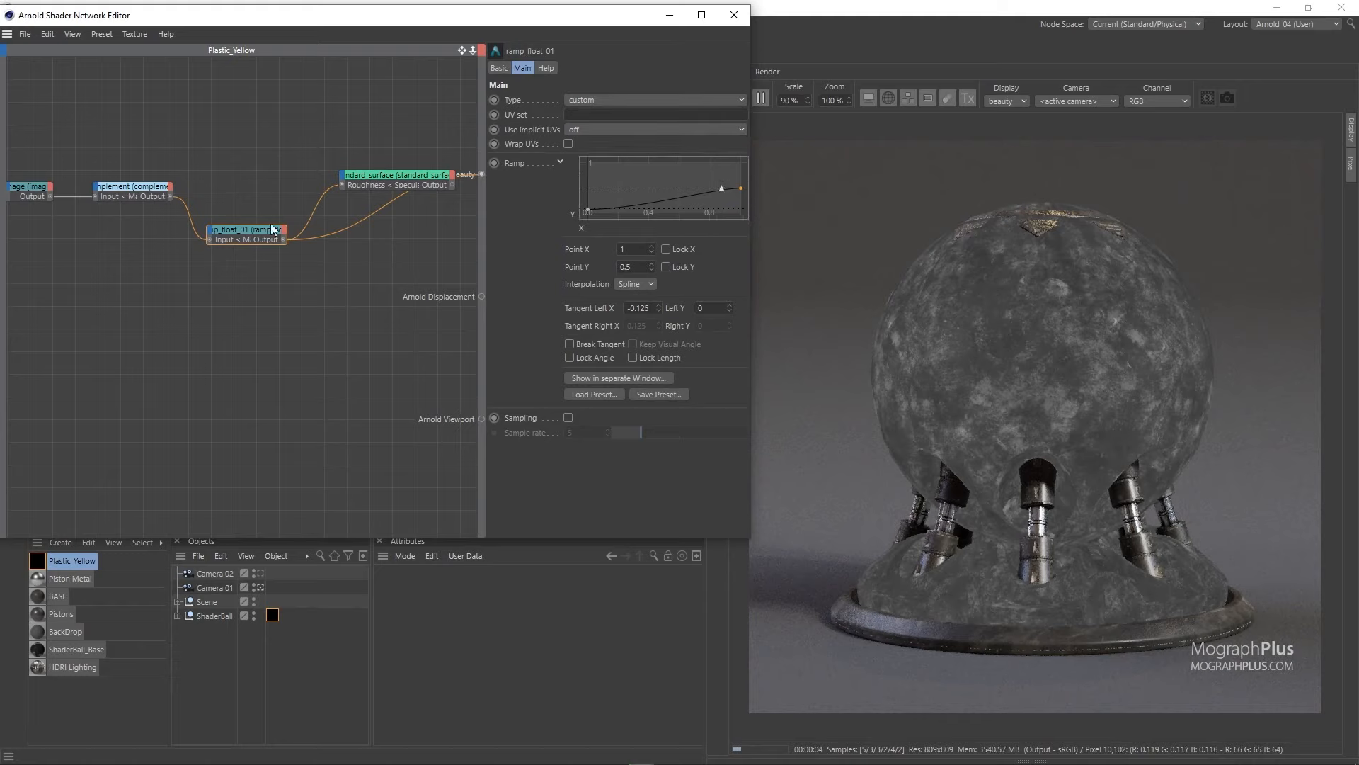
click(374, 176)
key(alt+w)
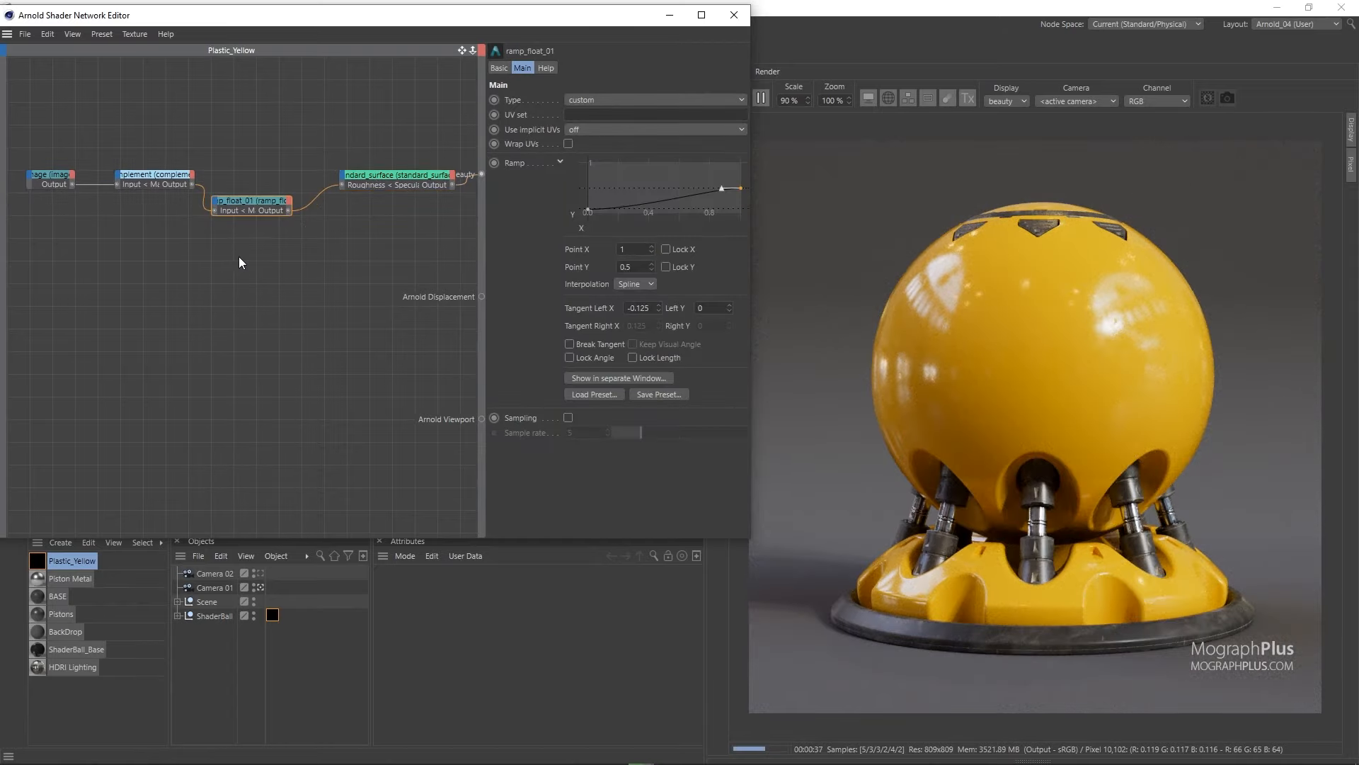
Set the subsurface weight of the standard_surface shader to 0.6.
click(400, 179)
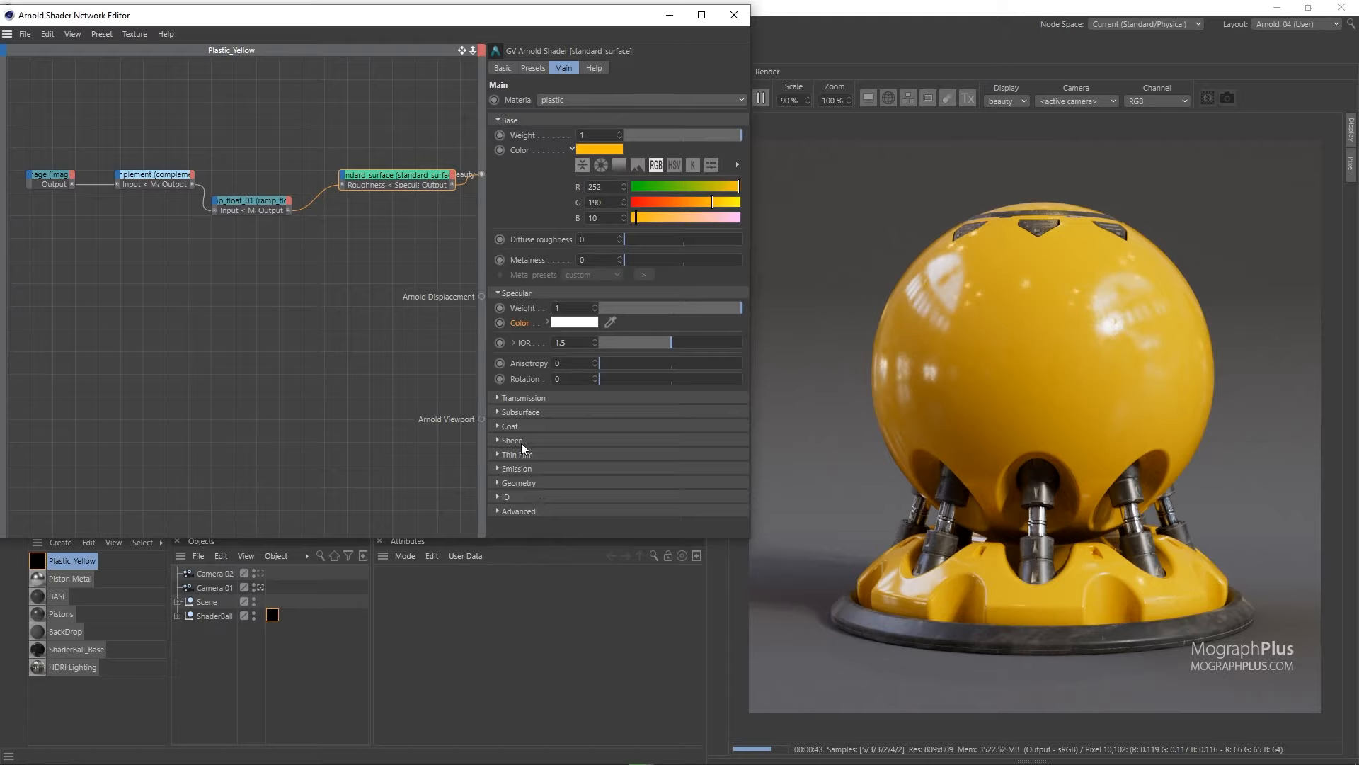
click(520, 412)
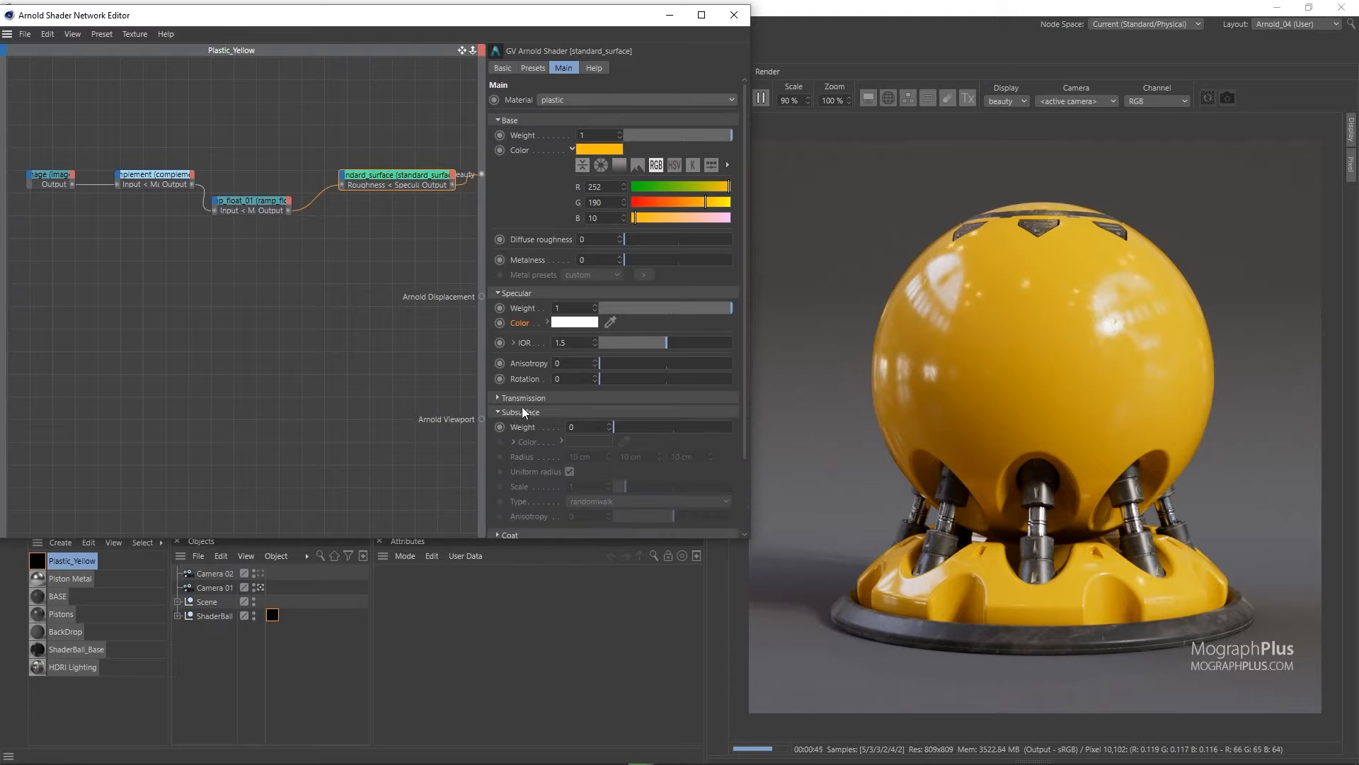
click(582, 427)
text(0.5)
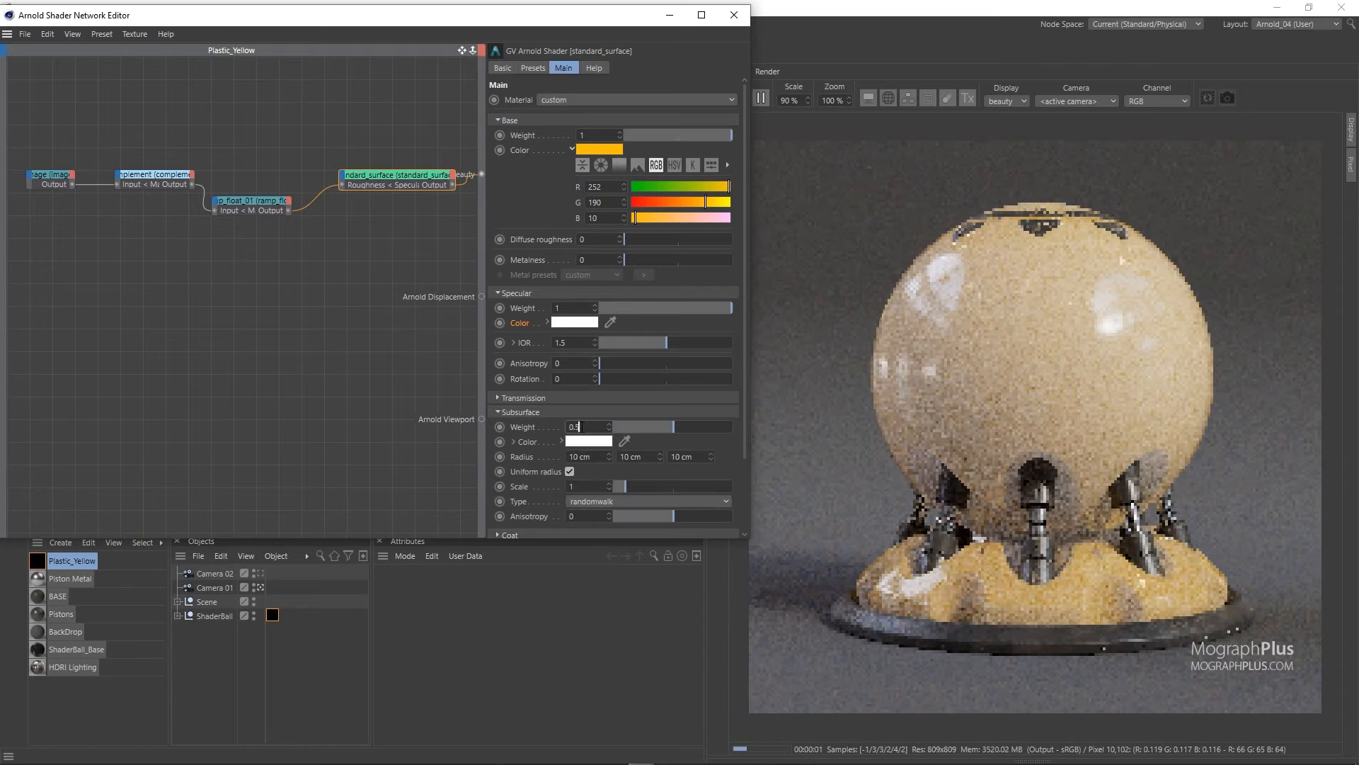
key(BackSpace)
text(6)
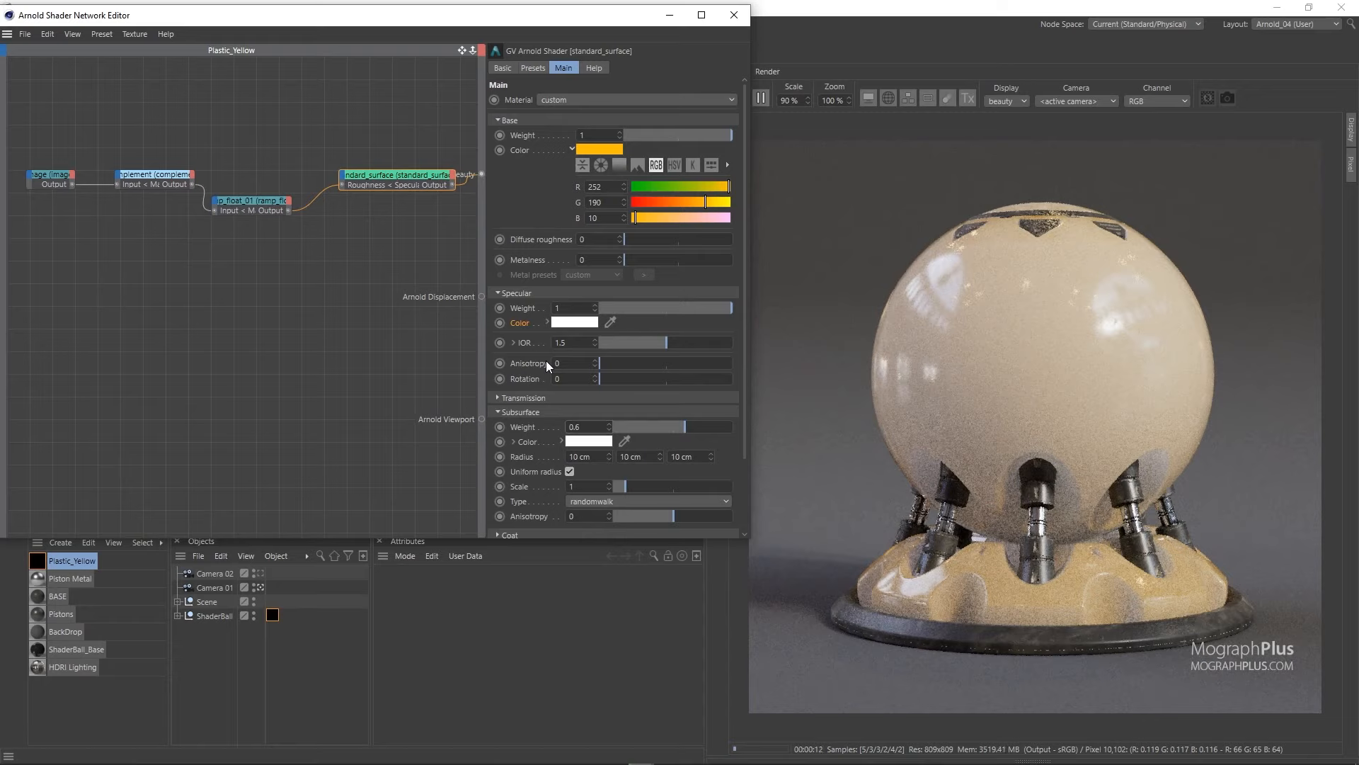
Set the uniform subsurface radius to 1 cm.
double_click(594, 457)
text(1)
key(Return)
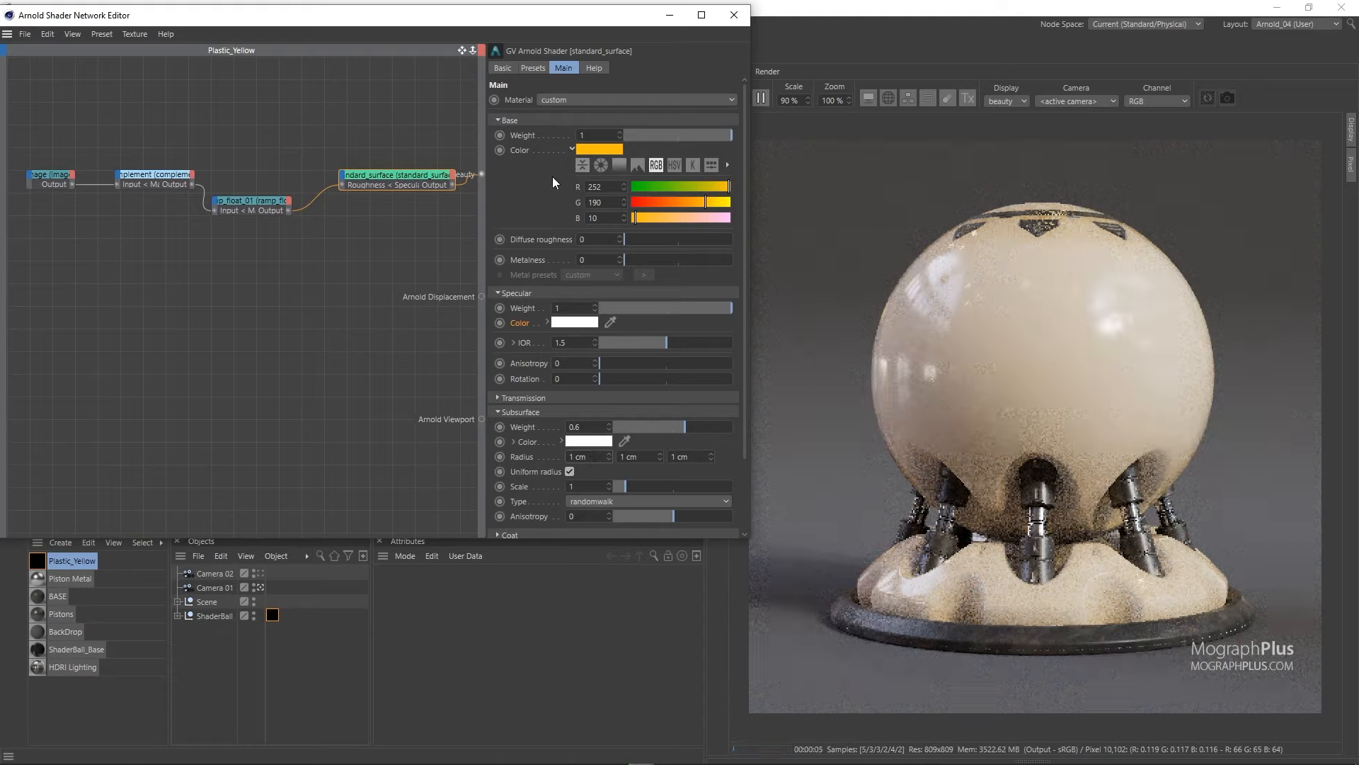
Copy the yellow base color into the subsurface color of the standard_surface shader.
right_click(596, 147)
click(616, 178)
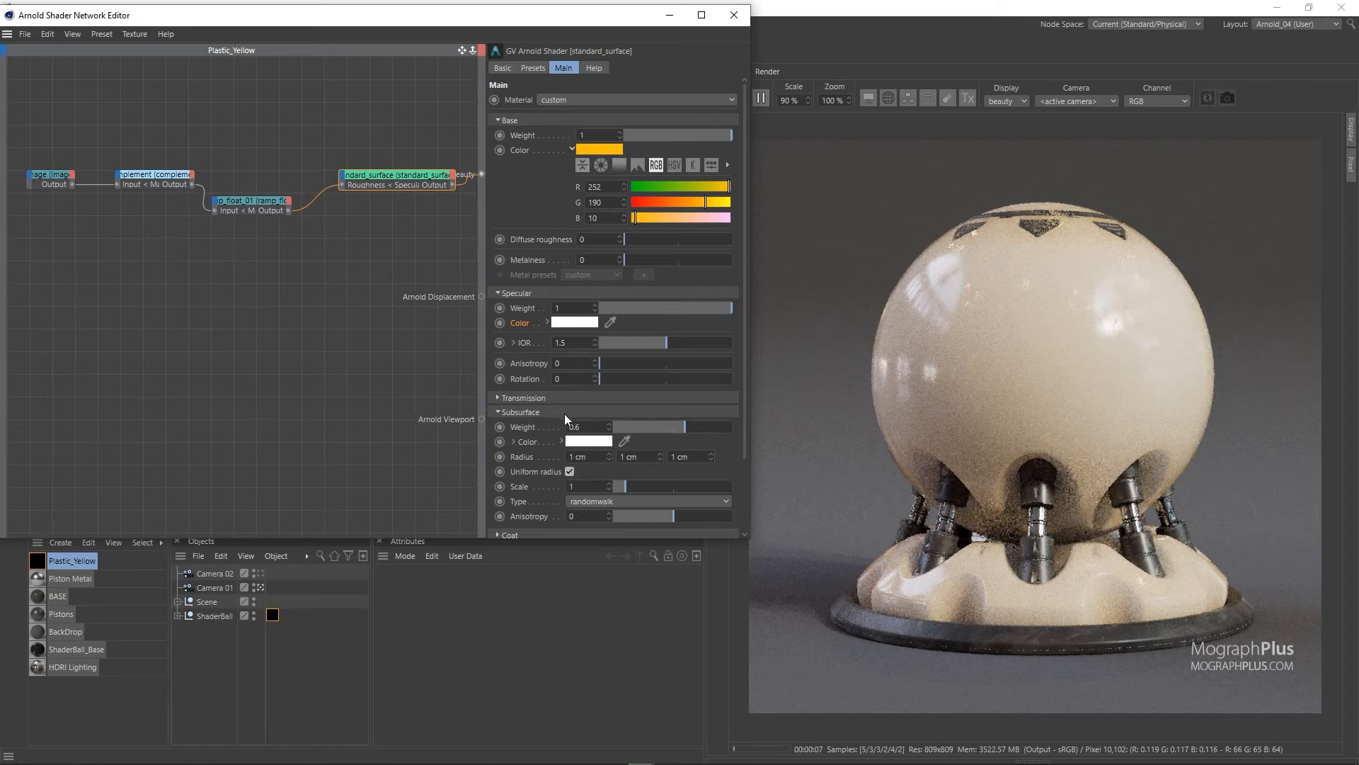
right_click(577, 441)
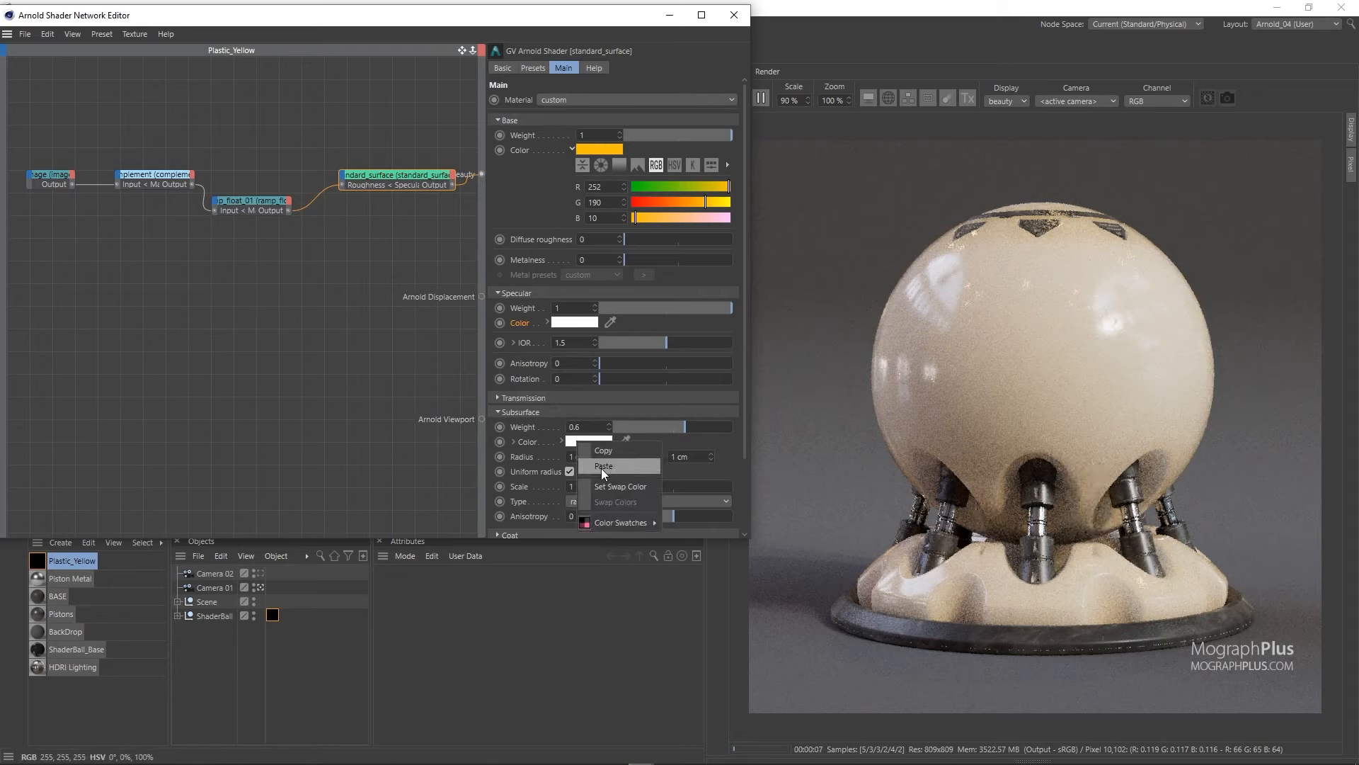
click(601, 467)
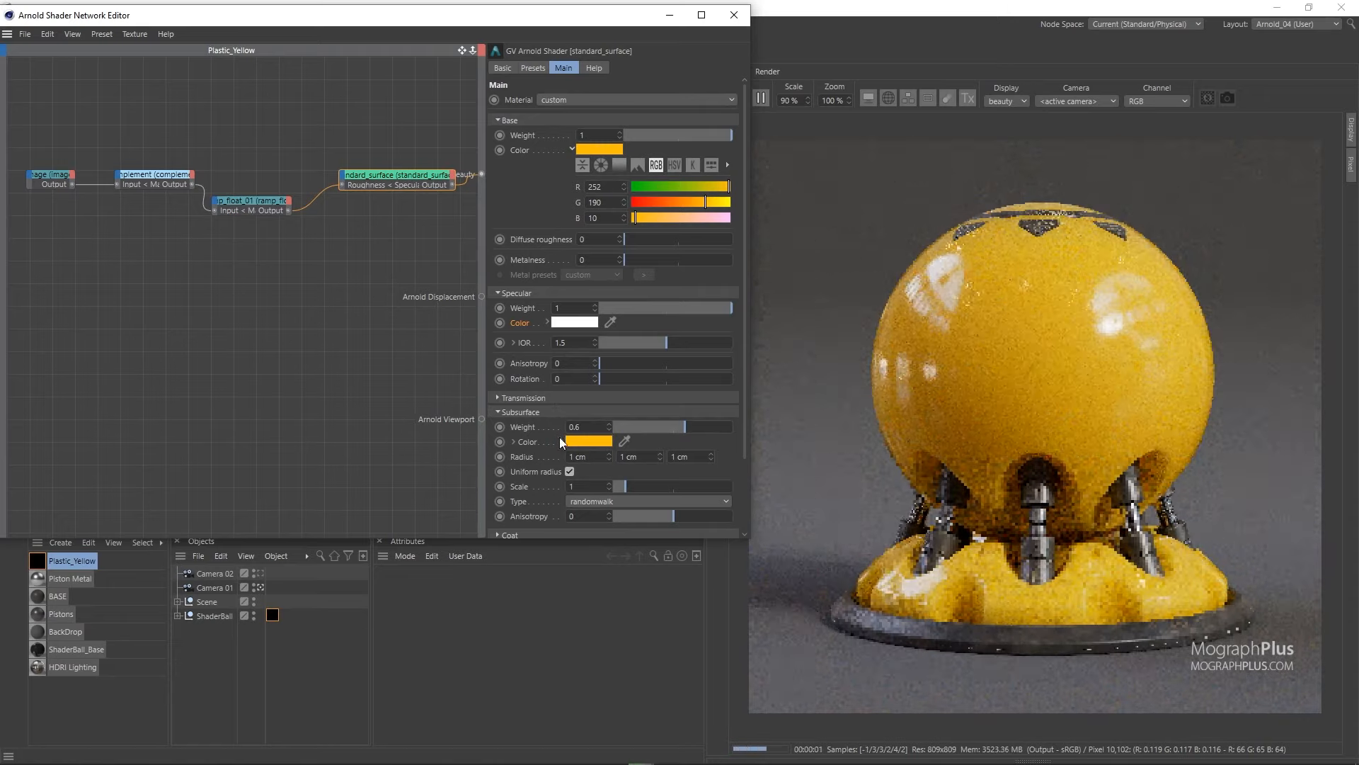
Try the randomwalk v2 subsurface type and switch back to randomwalk.
click(589, 500)
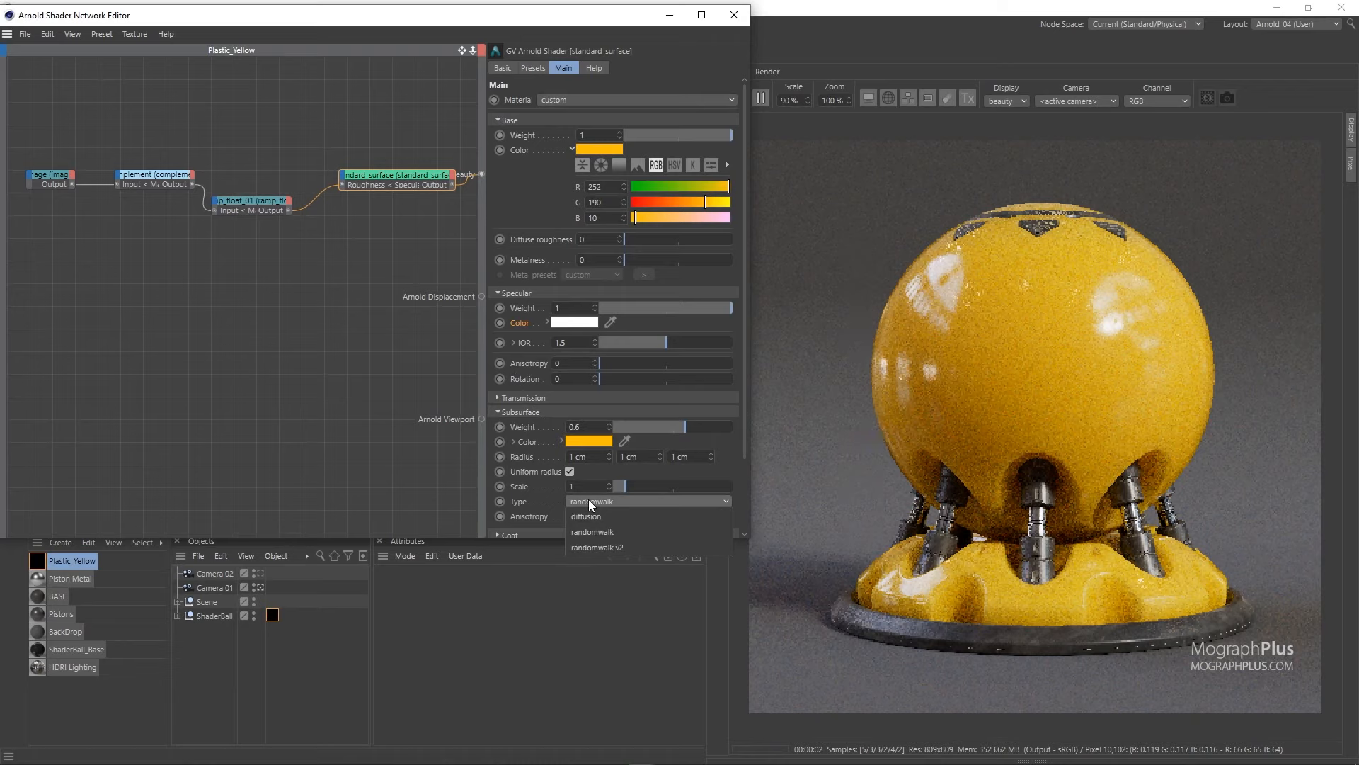
click(597, 543)
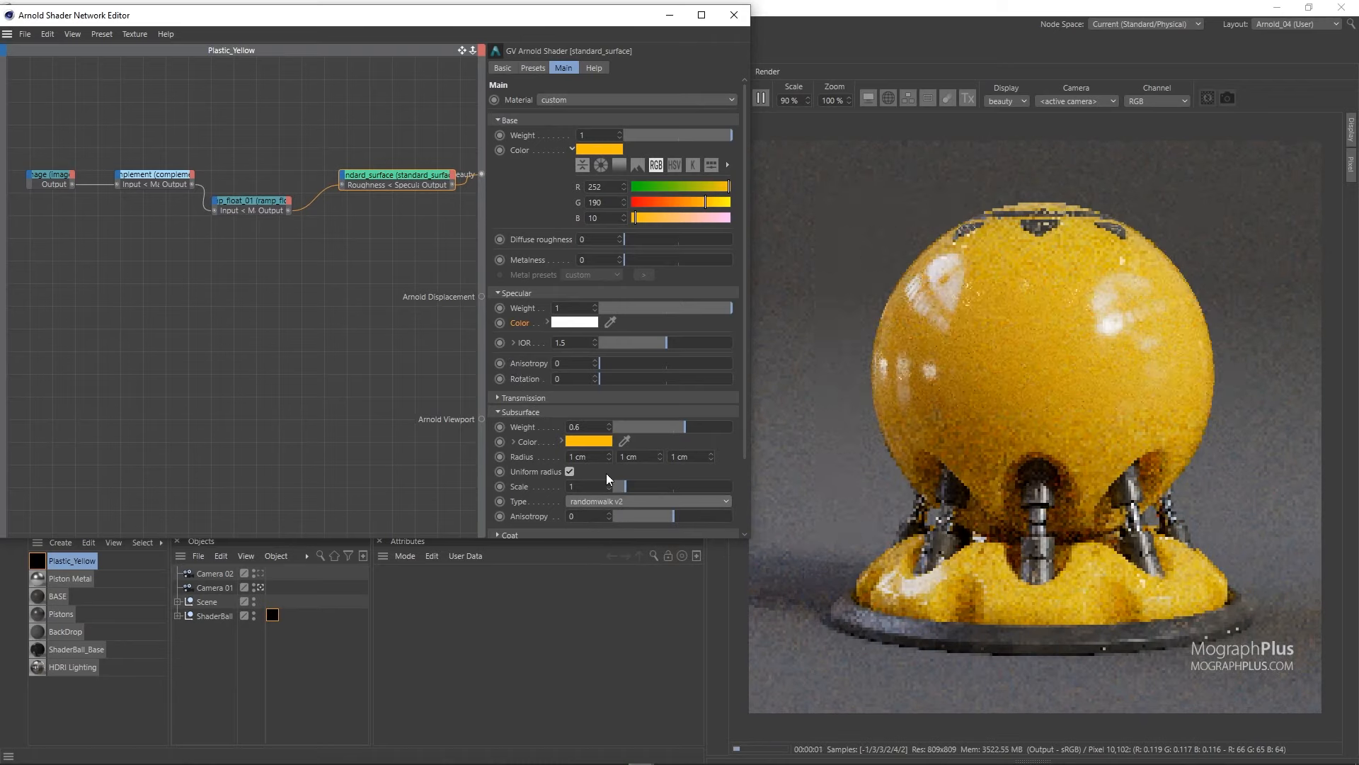
click(613, 501)
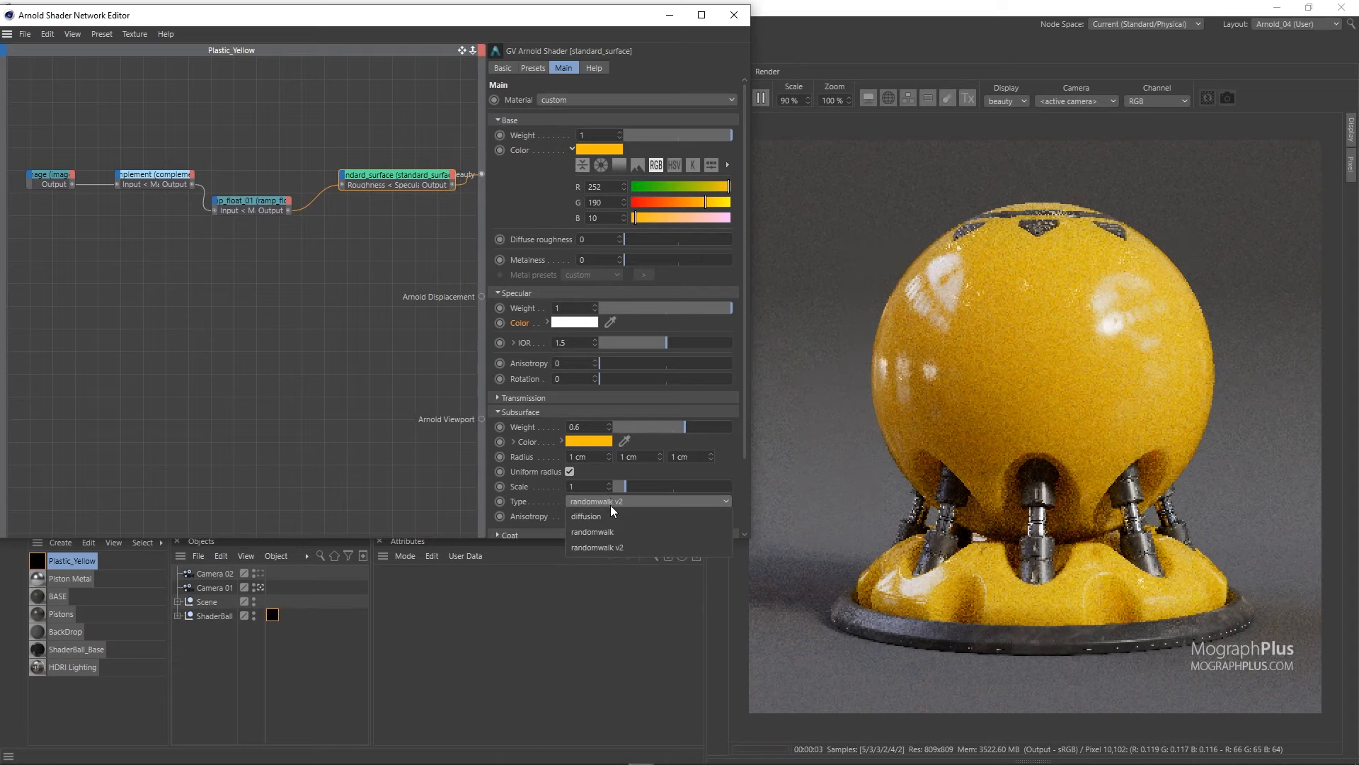
click(609, 528)
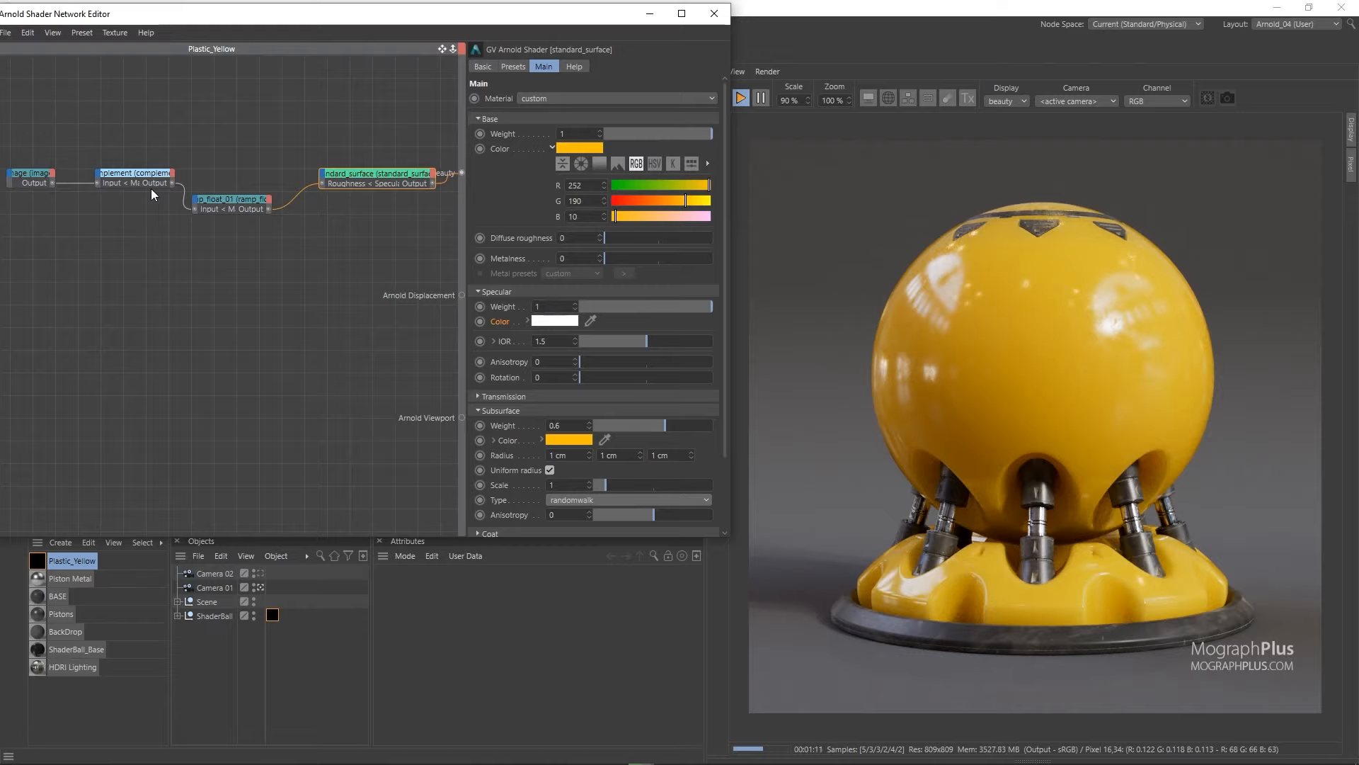
Add a bump2d node to the Plastic_Yellow shader network in the empty area below the ramp_float node.
click(153, 254)
key(Tab)
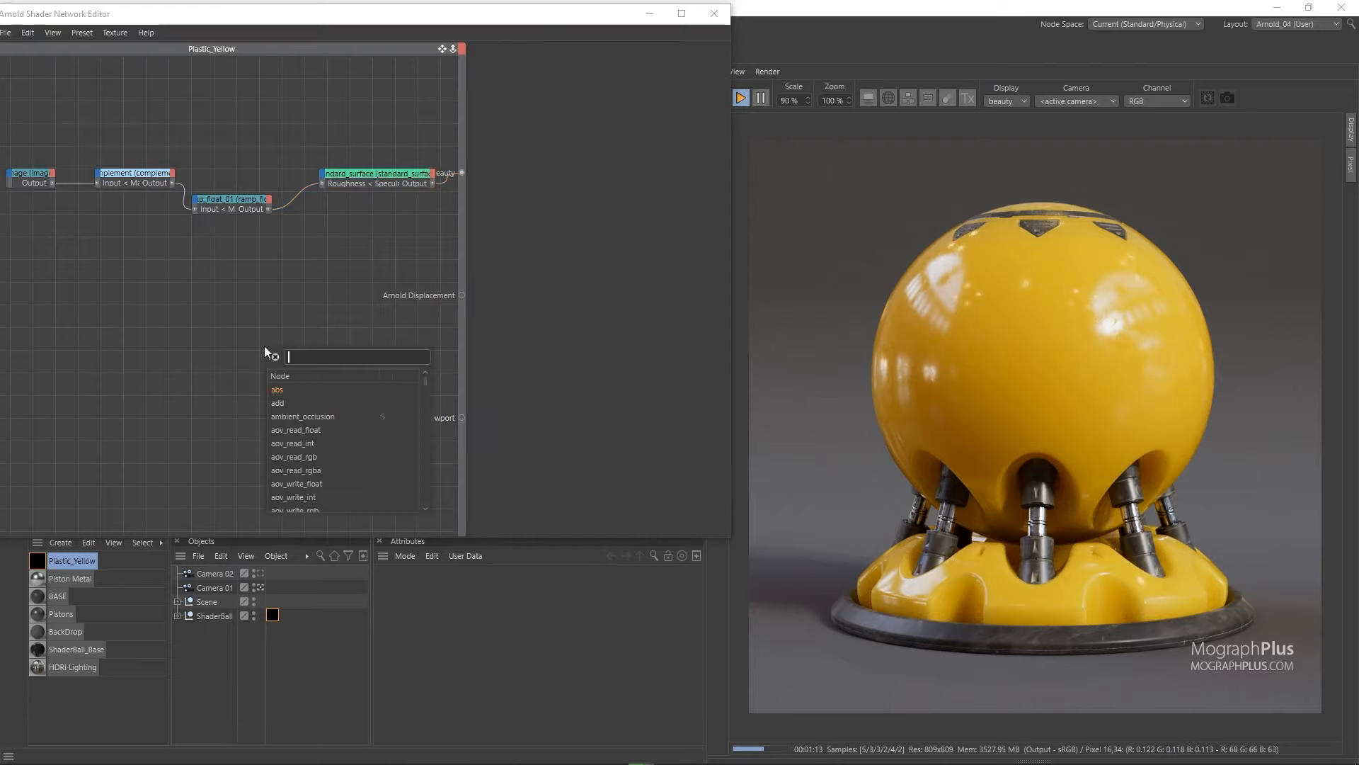
text(bump)
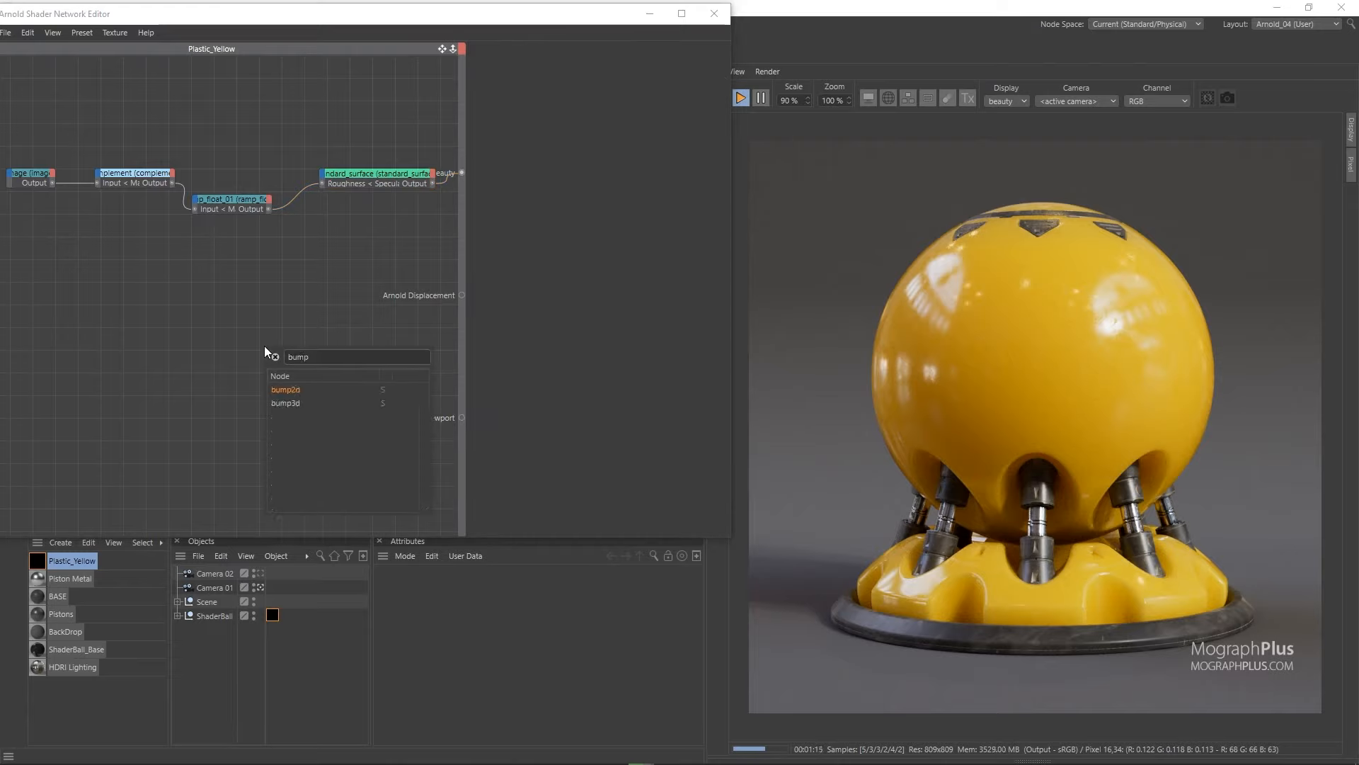
key(Return)
Preview the complement node's inverted texture on the ShaderBall as the beauty shader.
drag(145, 147, 145, 204)
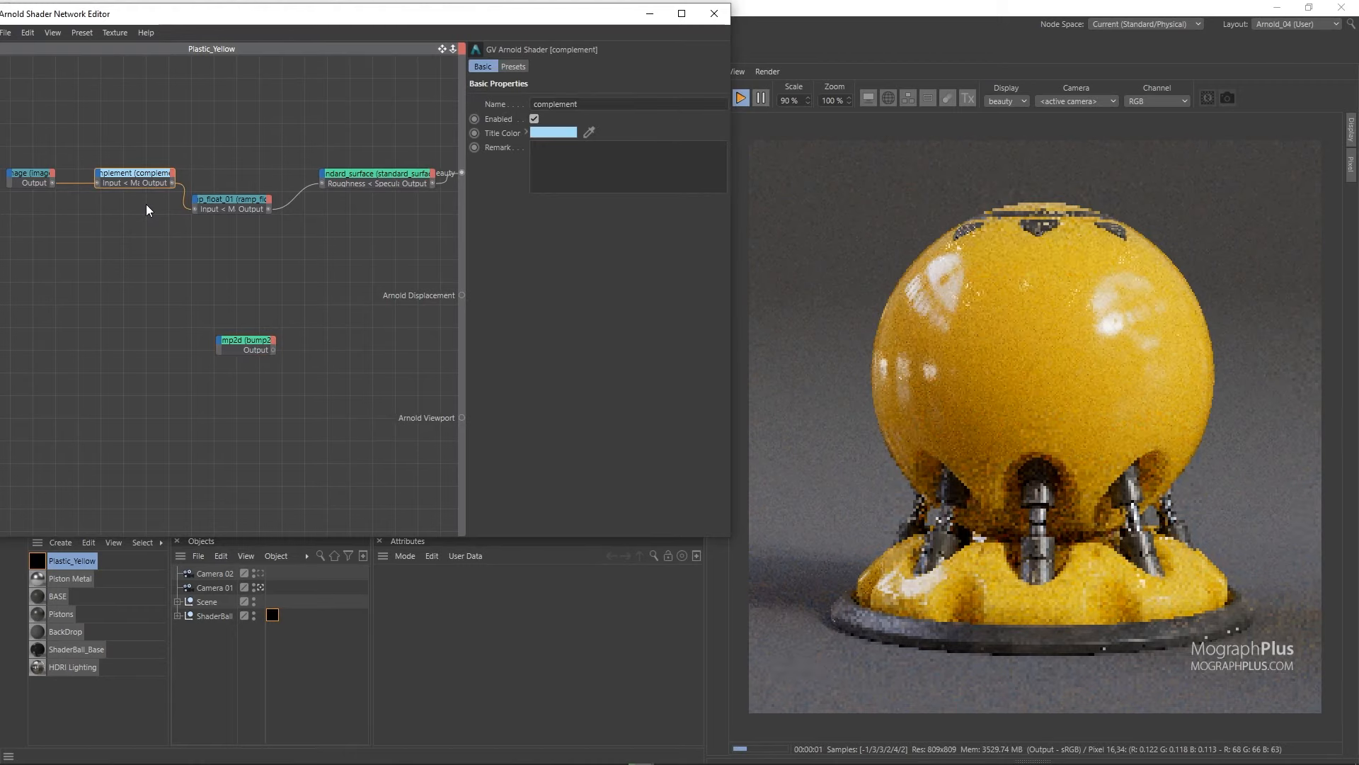
key(alt+w)
key(1)
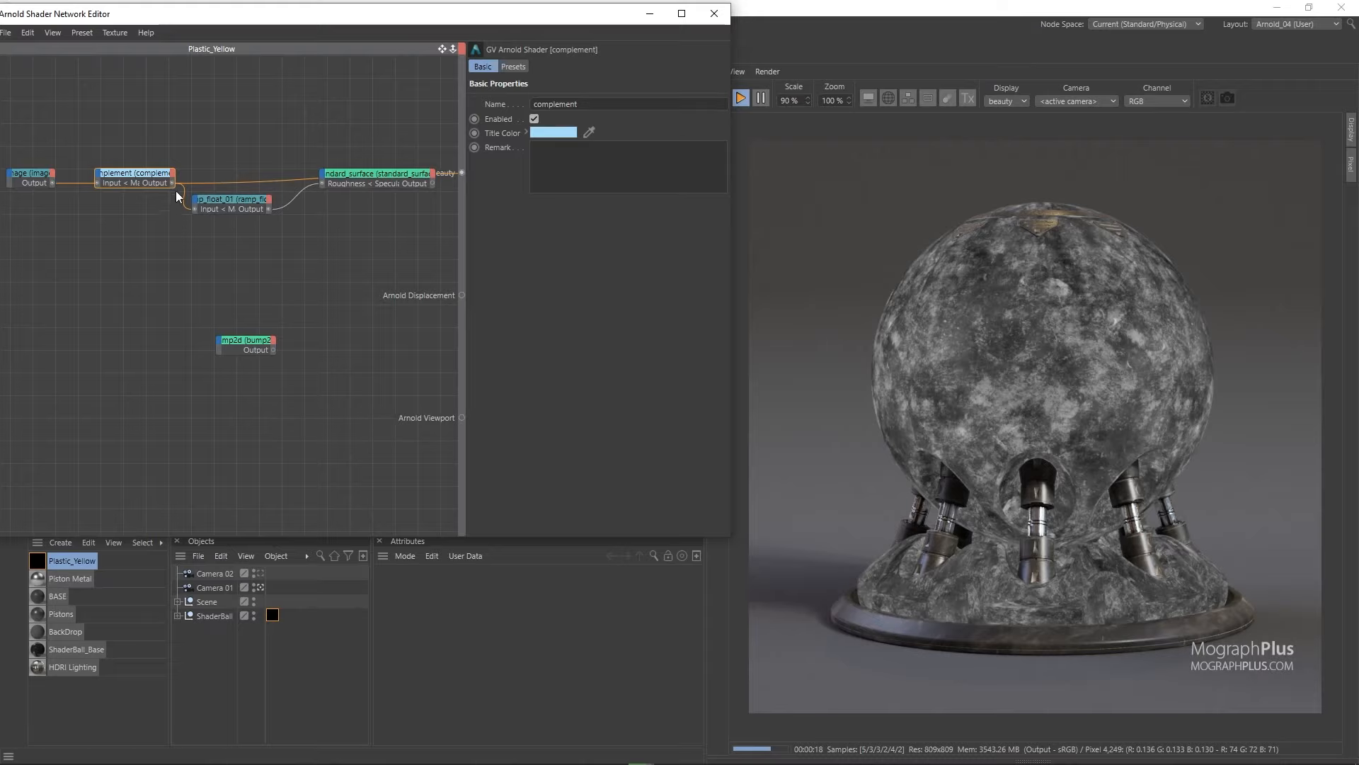
Connect the complement output to the bump2d node's Bump map input and move the ramp_float node closer to the standard_surface.
drag(171, 182, 217, 338)
click(285, 350)
drag(229, 200, 255, 201)
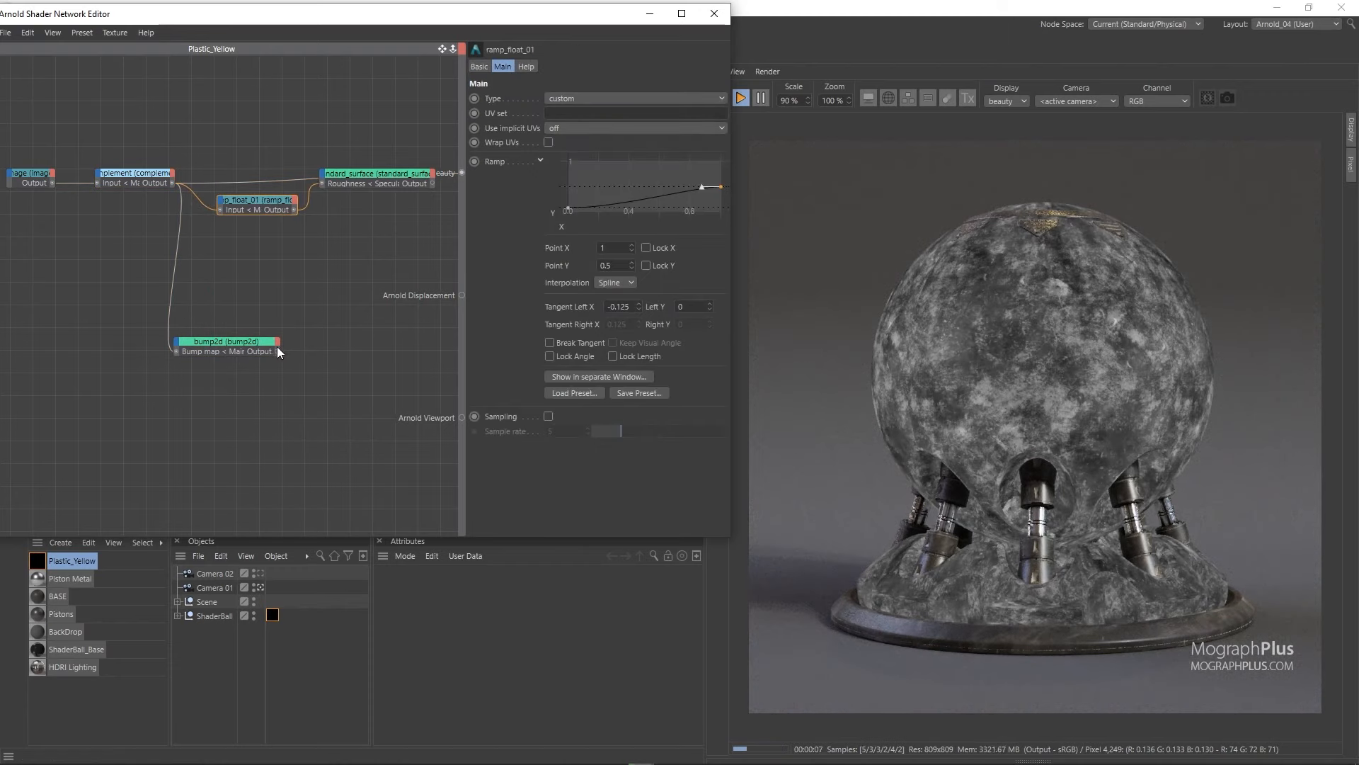
Connect the bump2d output to the standard_surface's Geometry Normal input and restore the standard_surface as the beauty shader.
drag(307, 193, 323, 174)
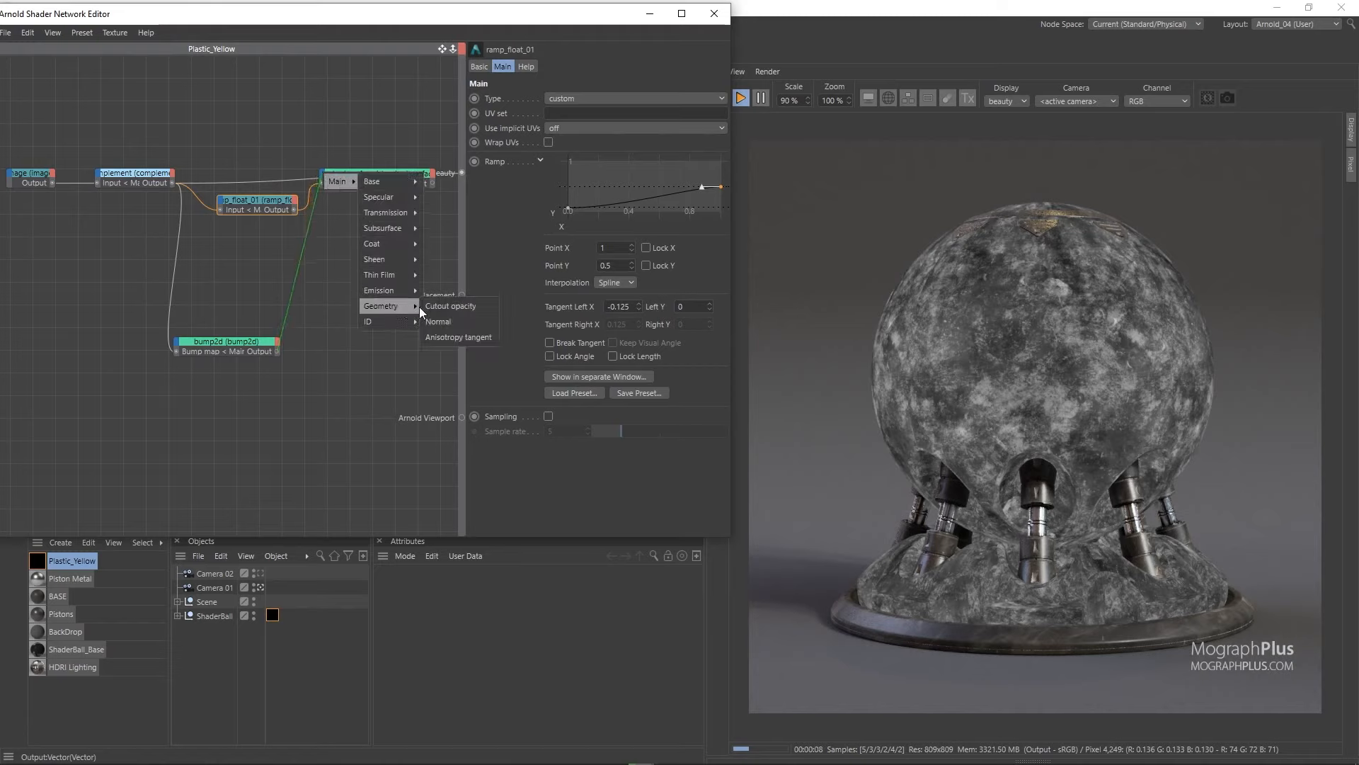
click(448, 317)
click(359, 201)
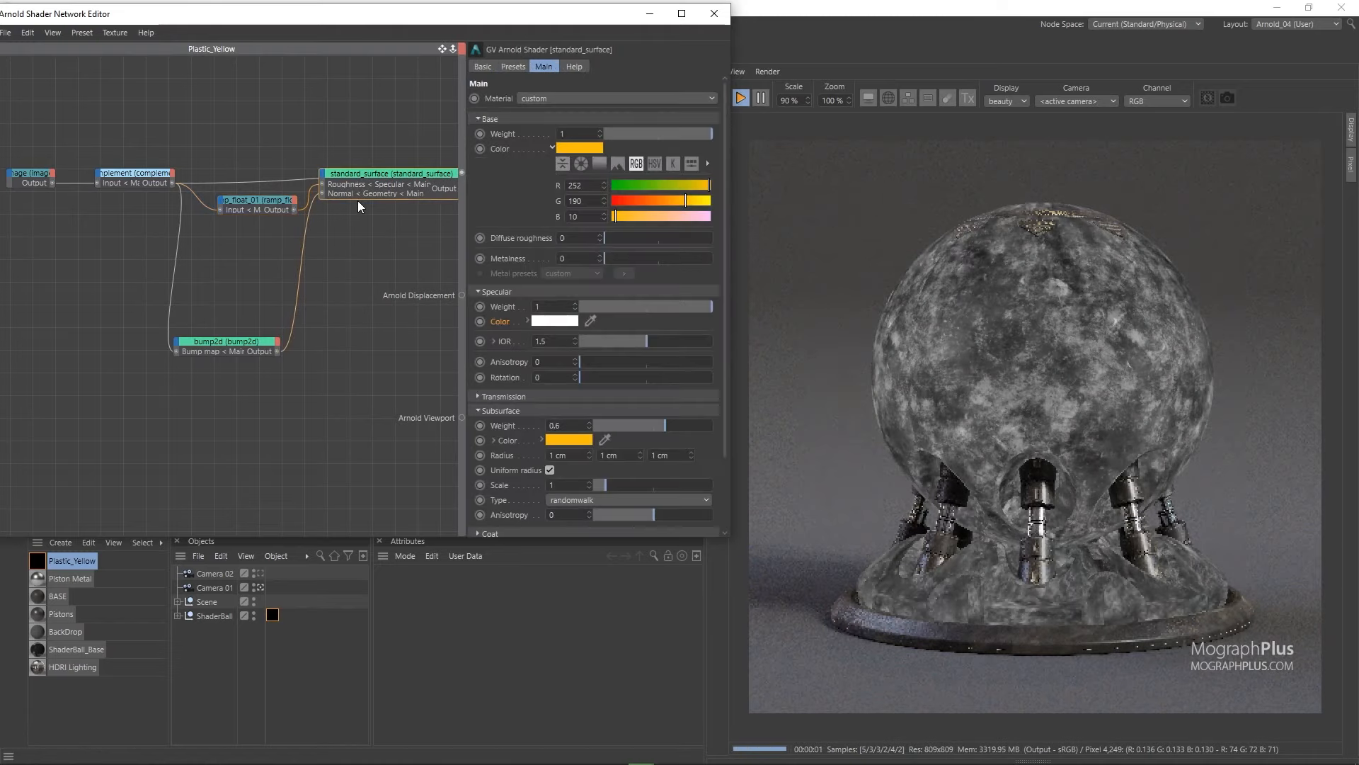
scroll(361, 207, down, 2)
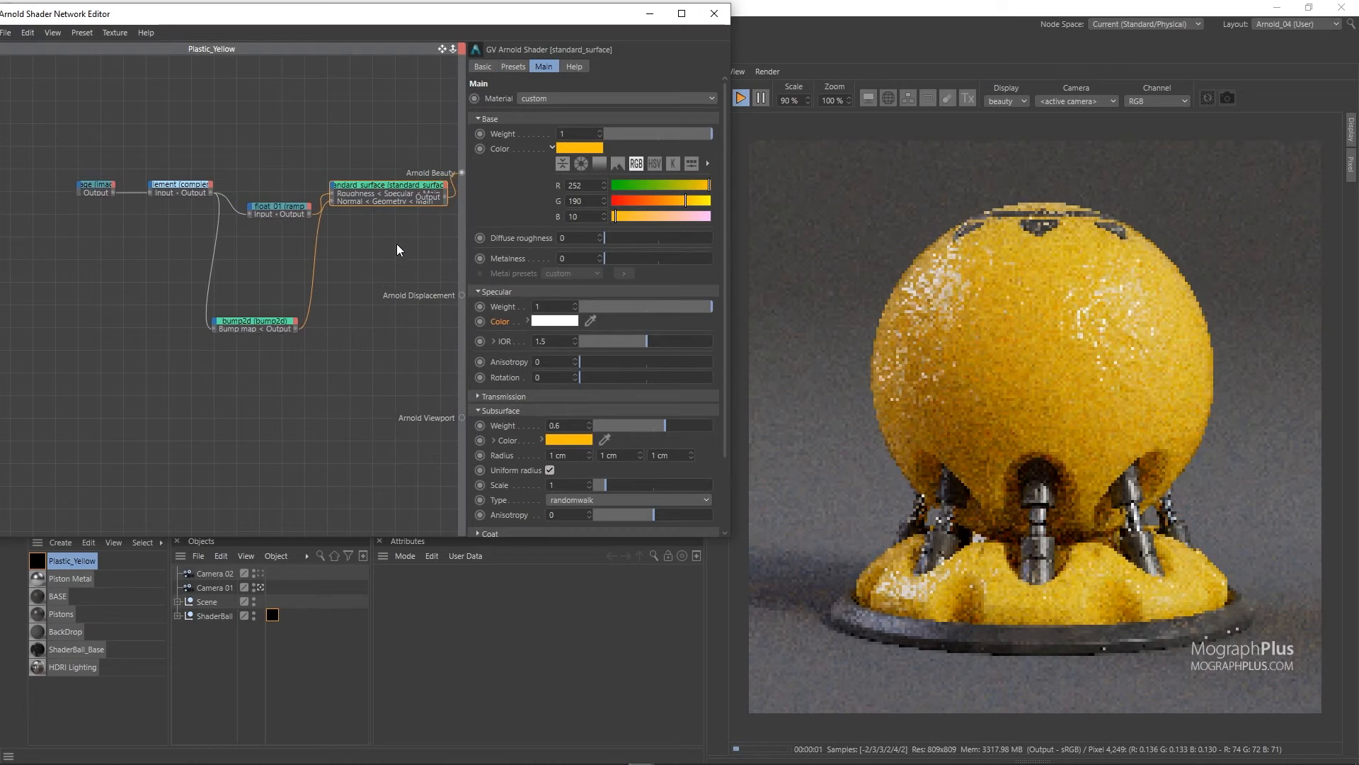
middle_drag(397, 243, 361, 235)
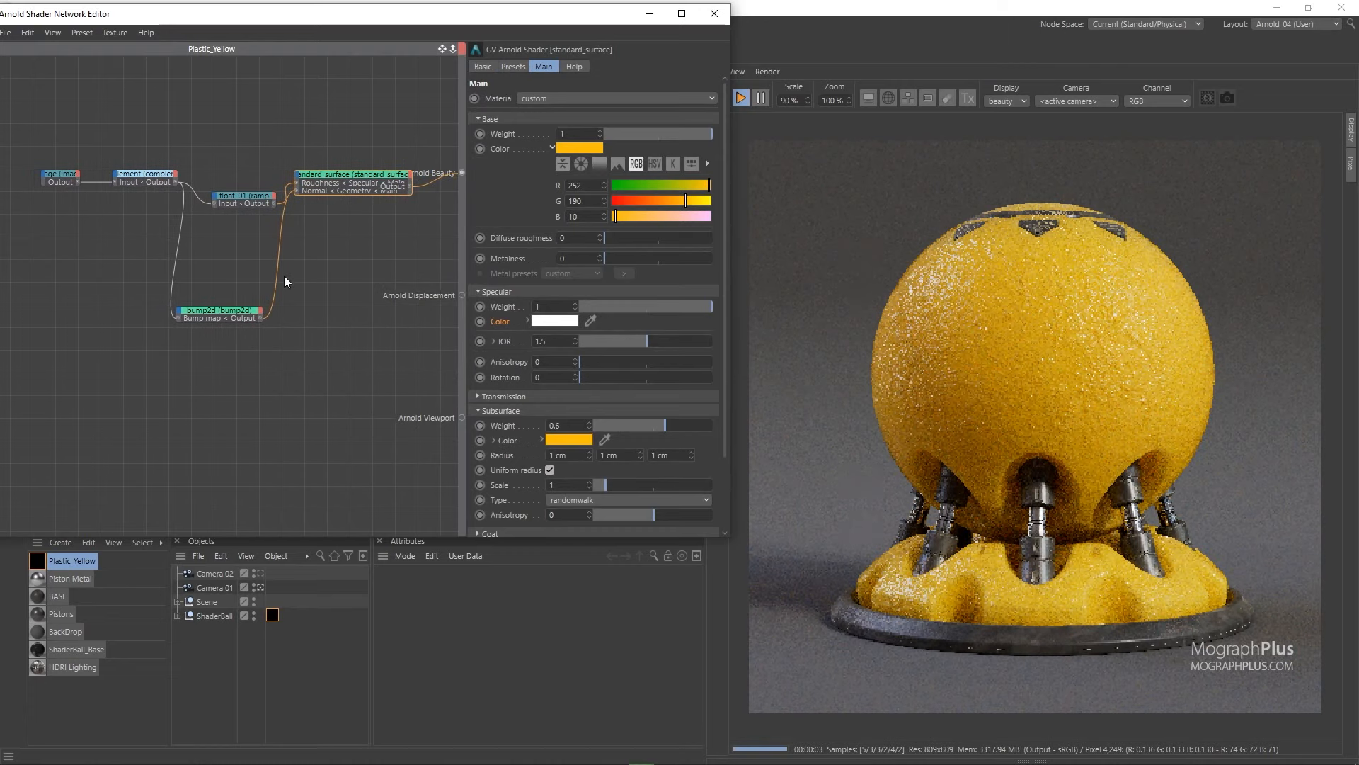
Try a bump height of 0.05 cm on the bump2d node and reduce it to 0.01 cm.
scroll(215, 286, up, 1)
click(219, 315)
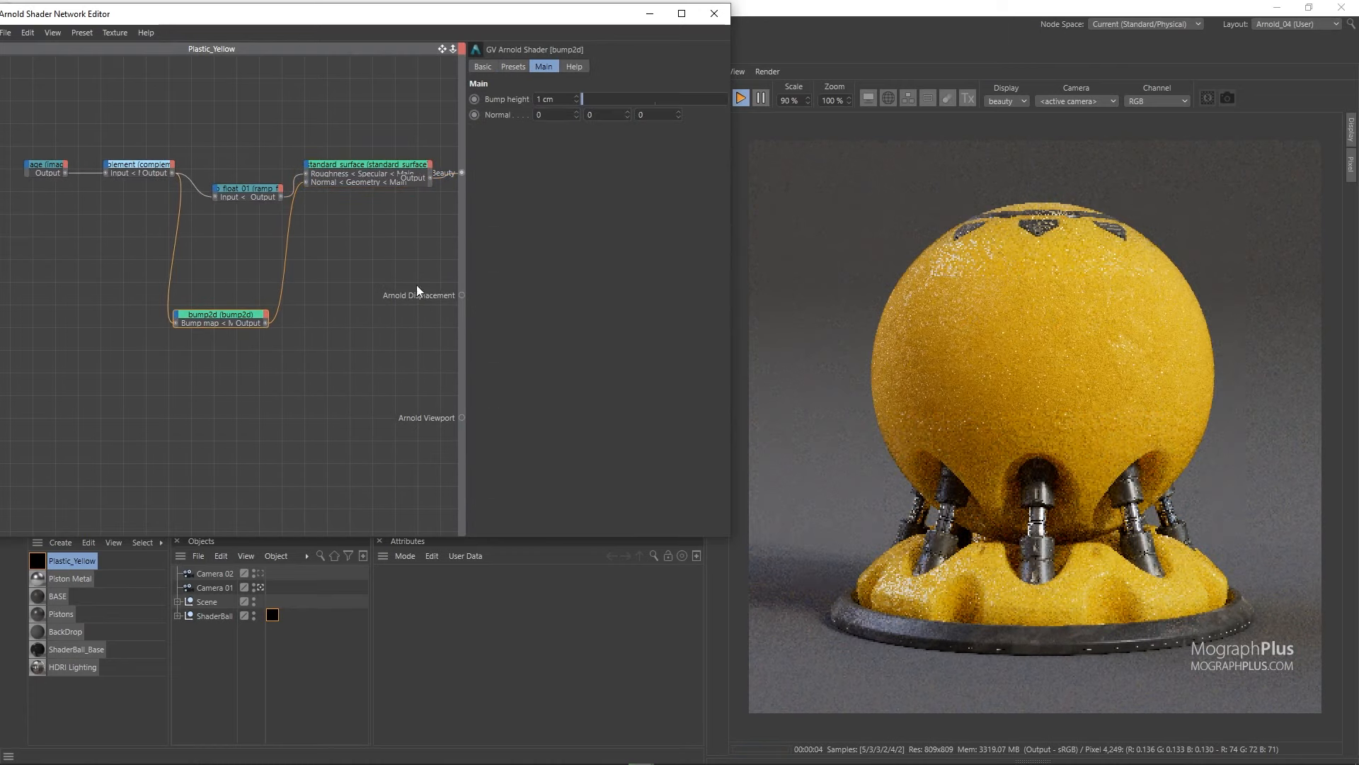
double_click(563, 100)
text(.05)
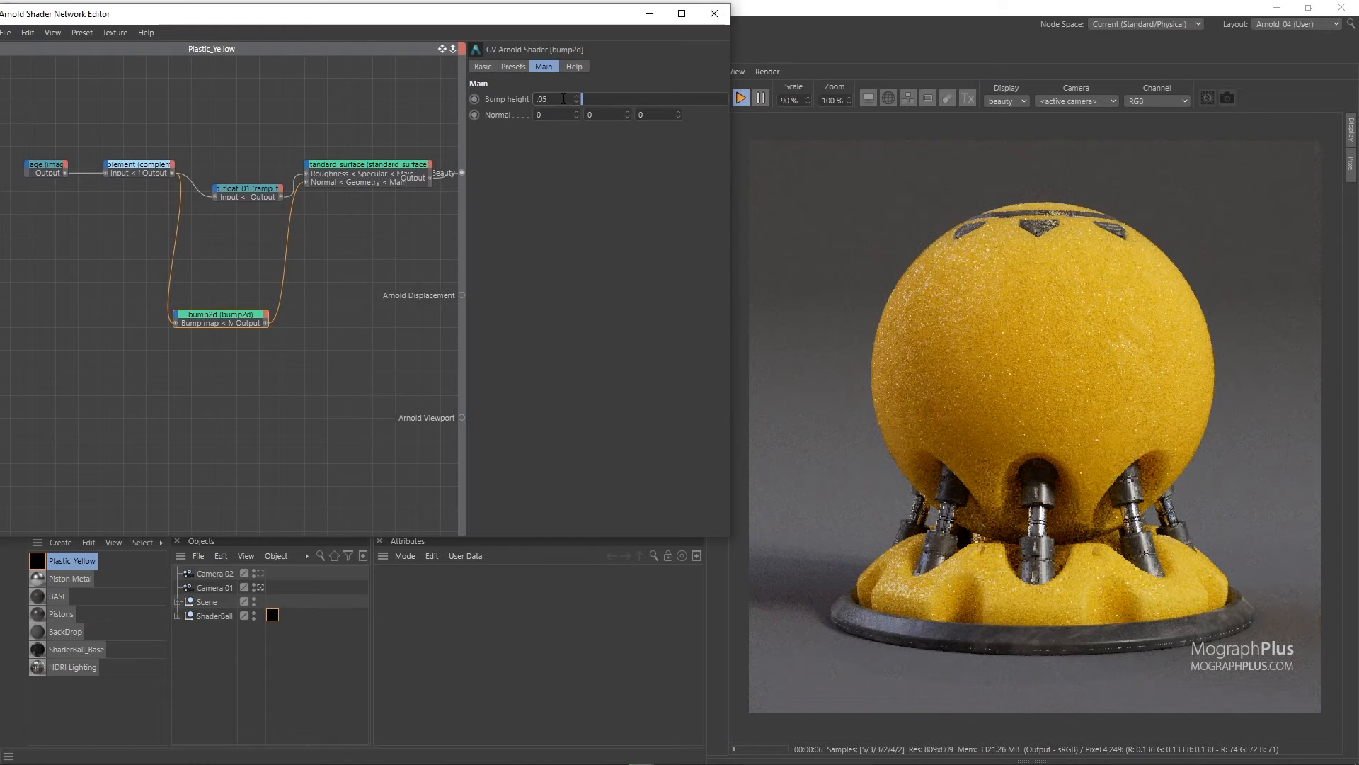
key(Return)
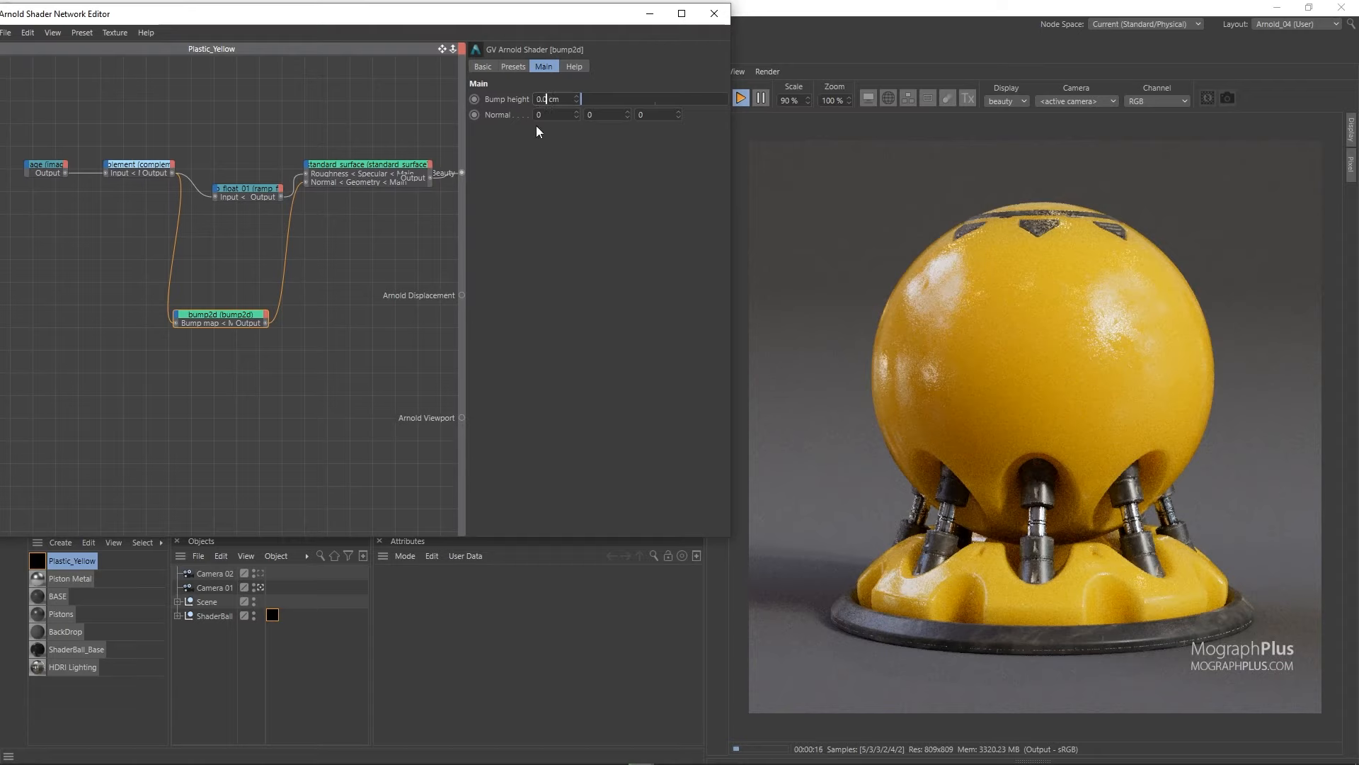
text(1)
key(Return)
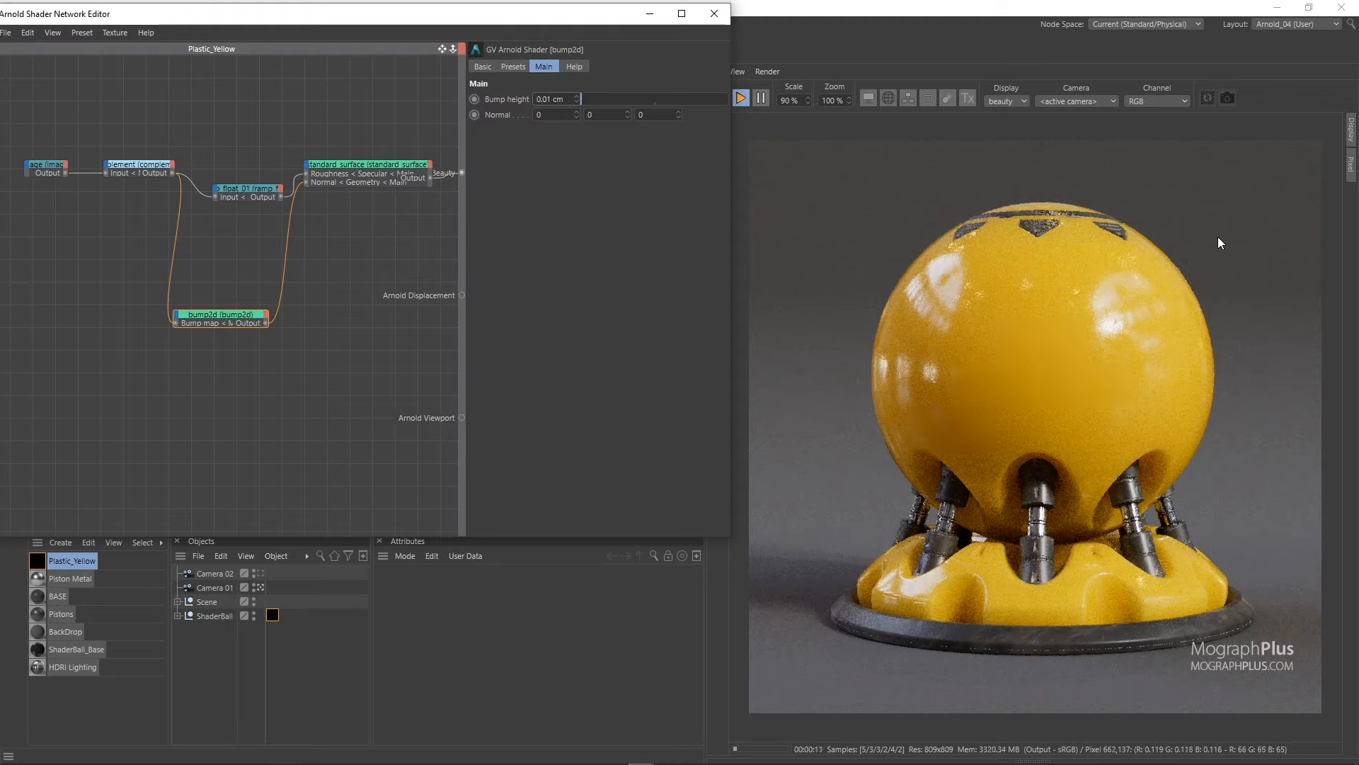
Inspect the bump on the sphere's main highlight with a render region around it and a 200% render scale.
click(928, 99)
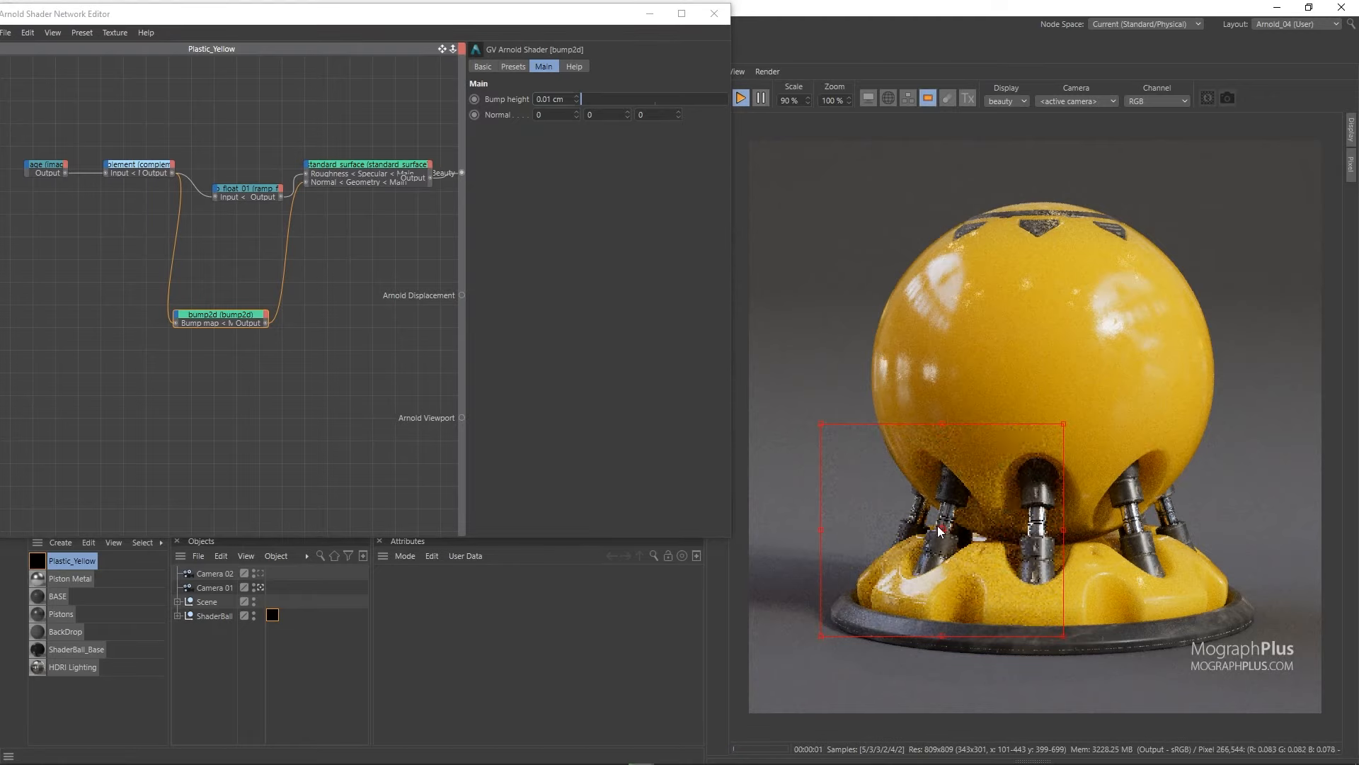
drag(958, 495, 1132, 316)
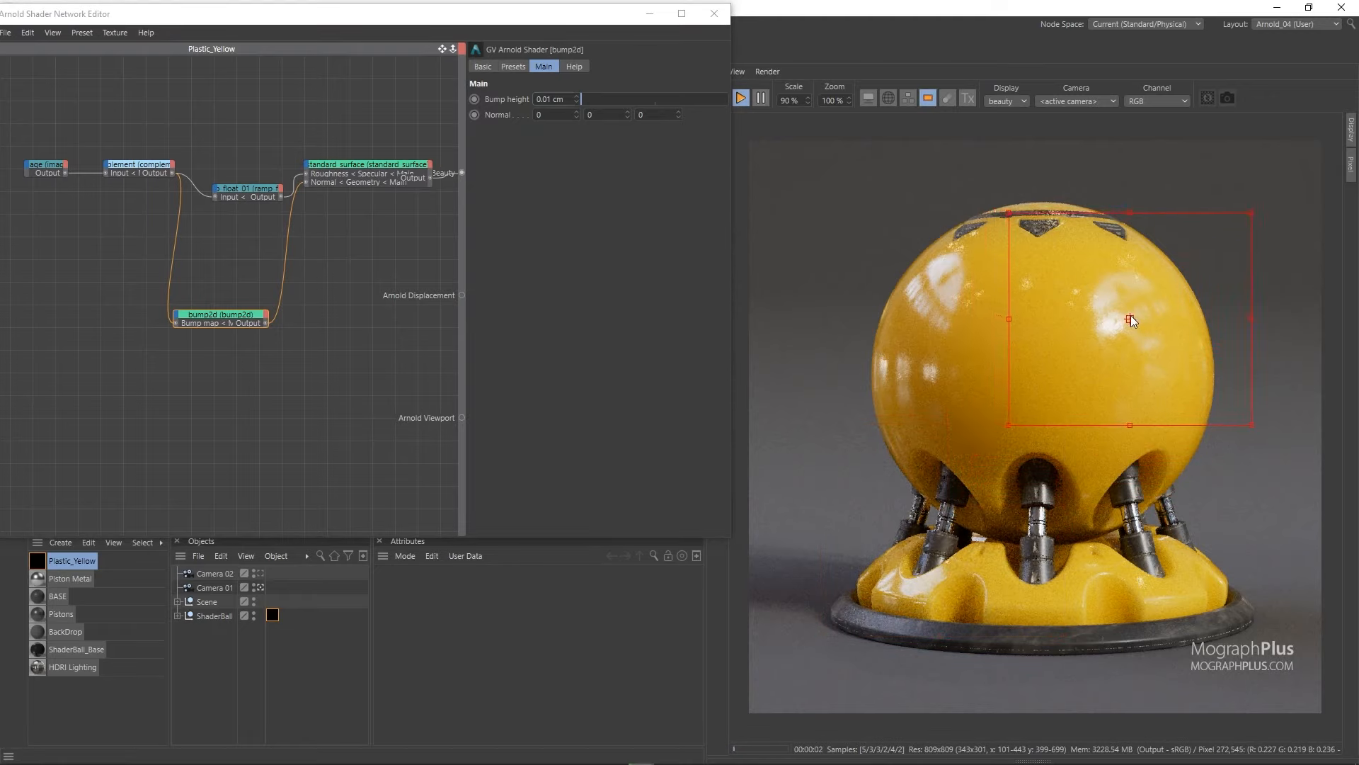
click(807, 100)
click(797, 120)
middle_drag(1034, 233, 850, 439)
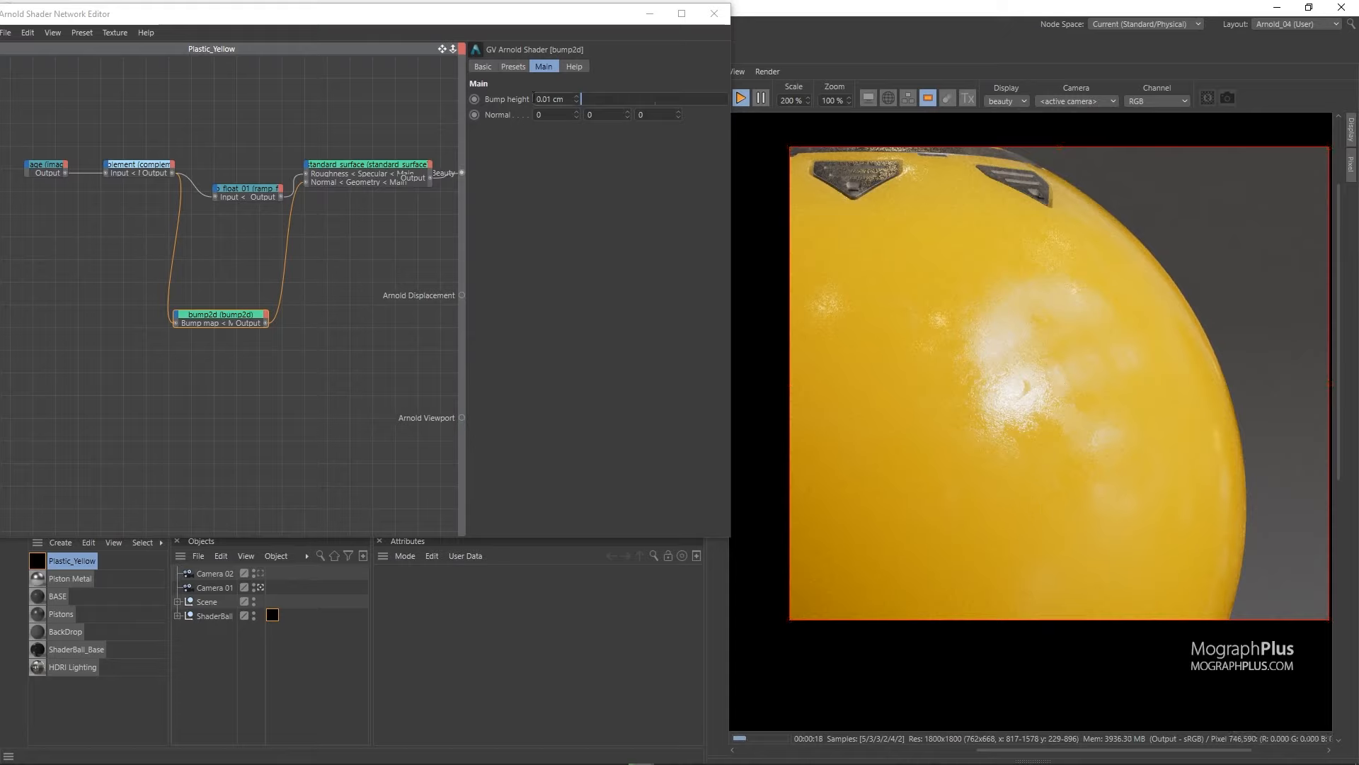
Set the bump height of the bump2d node to 0.002 cm.
click(549, 98)
text(1)
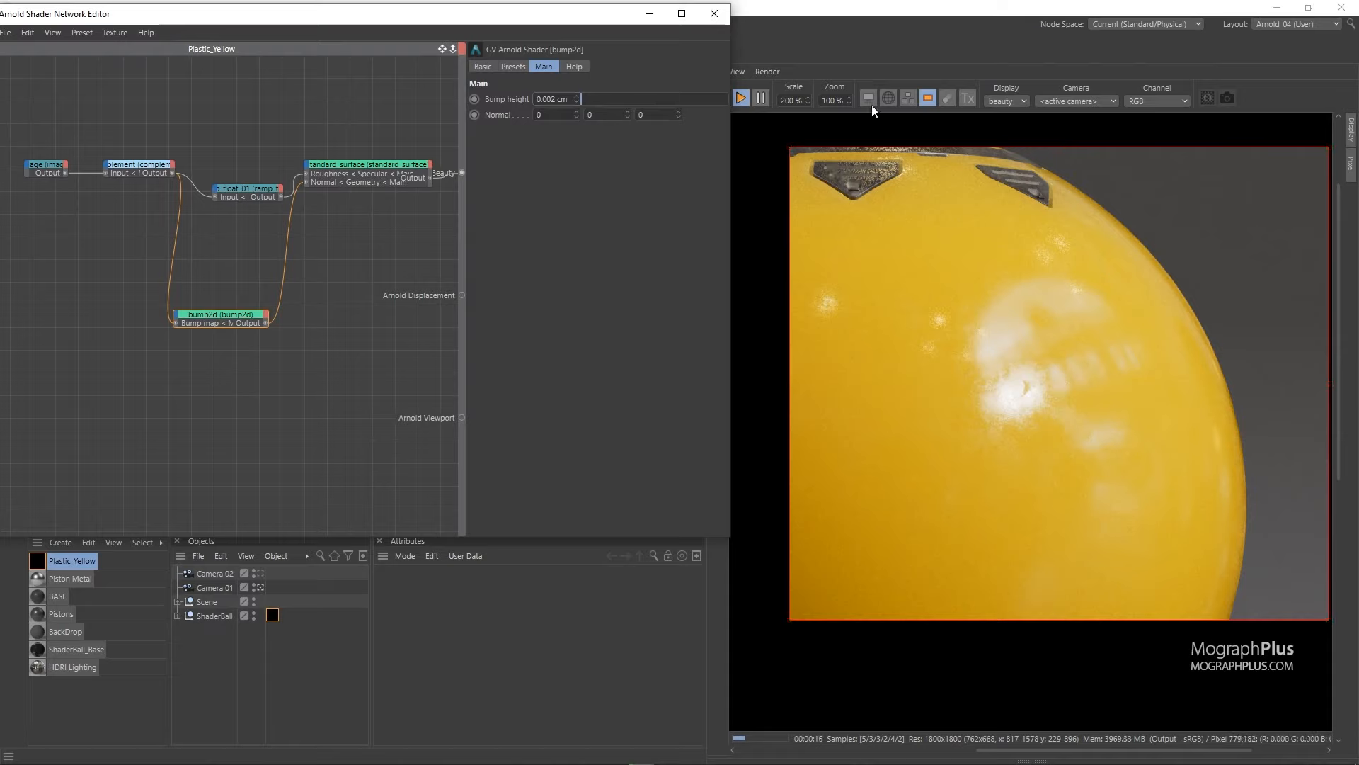
Turn off the render region and bring the render scale down to 90%, trying 100% and 95% first.
click(927, 99)
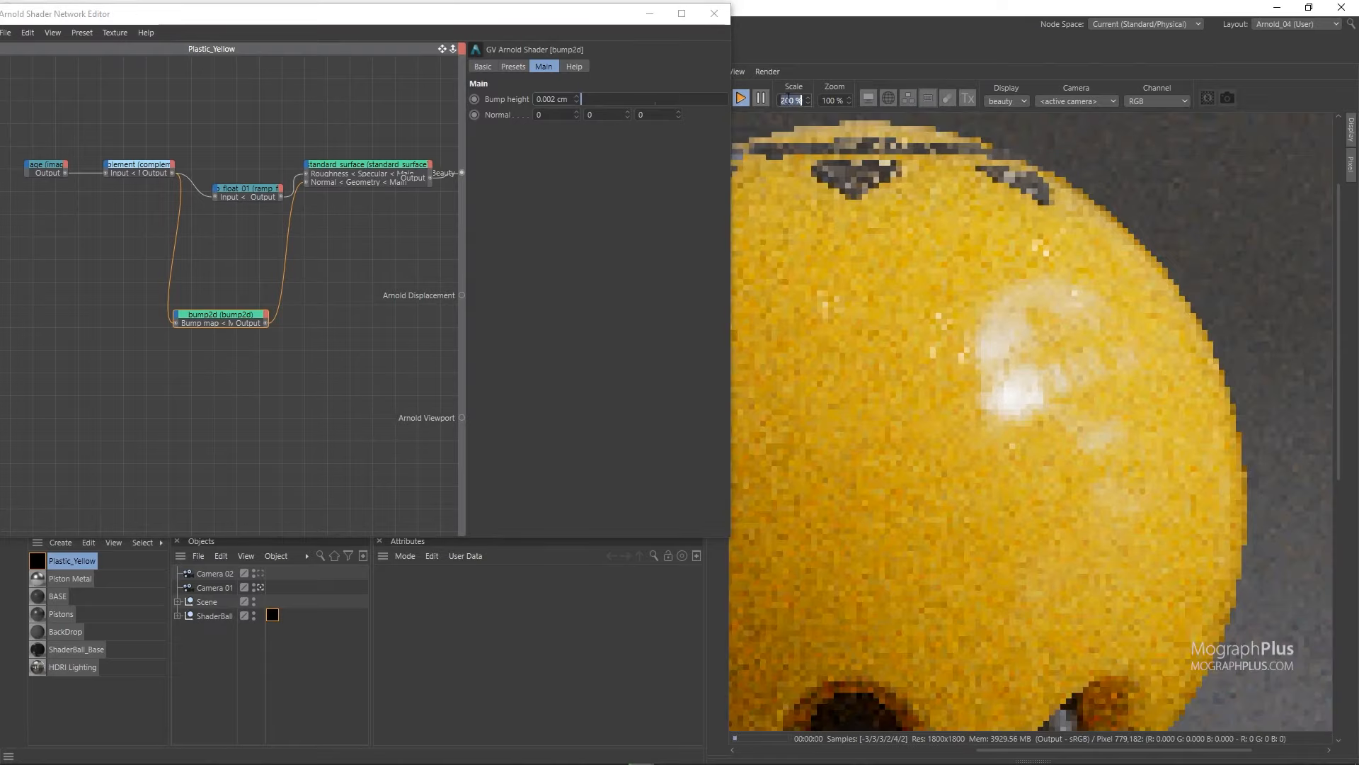
text(100)
key(Return)
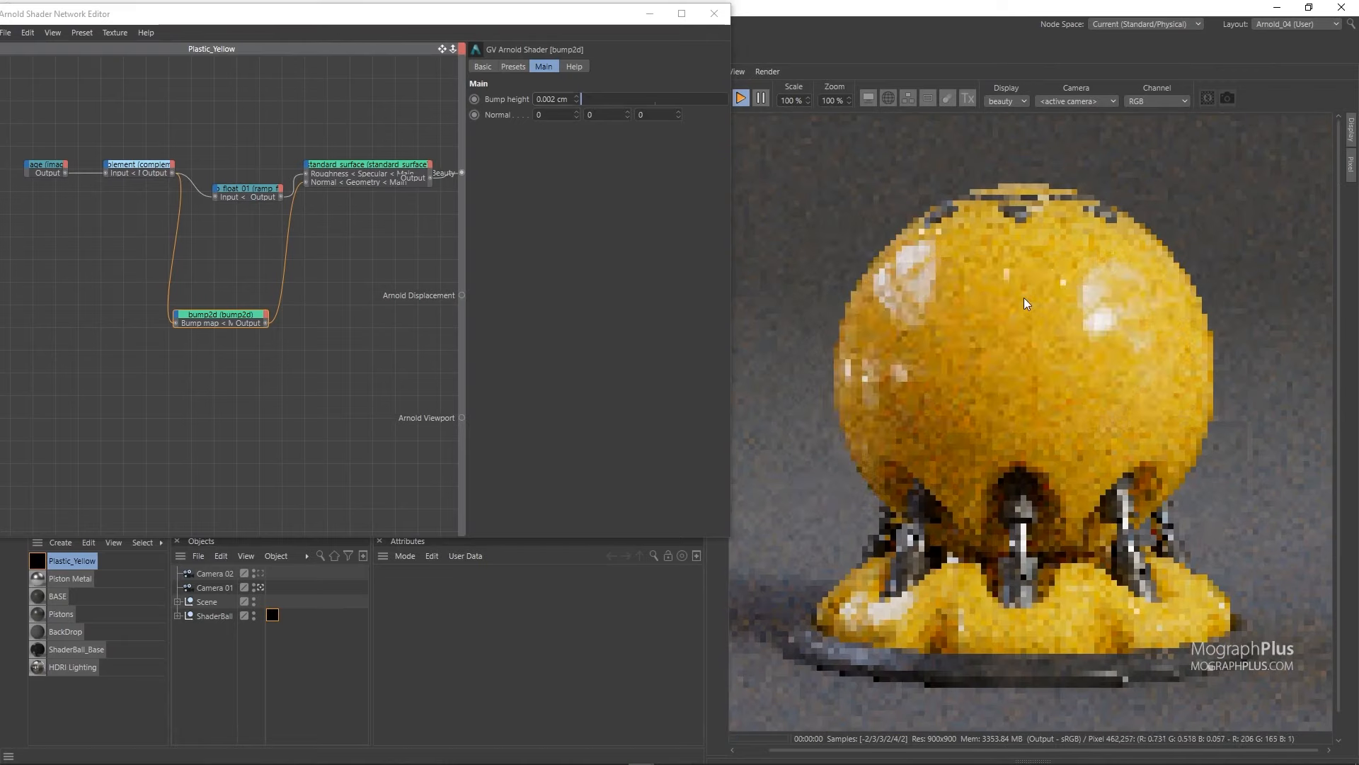
double_click(791, 101)
text(95)
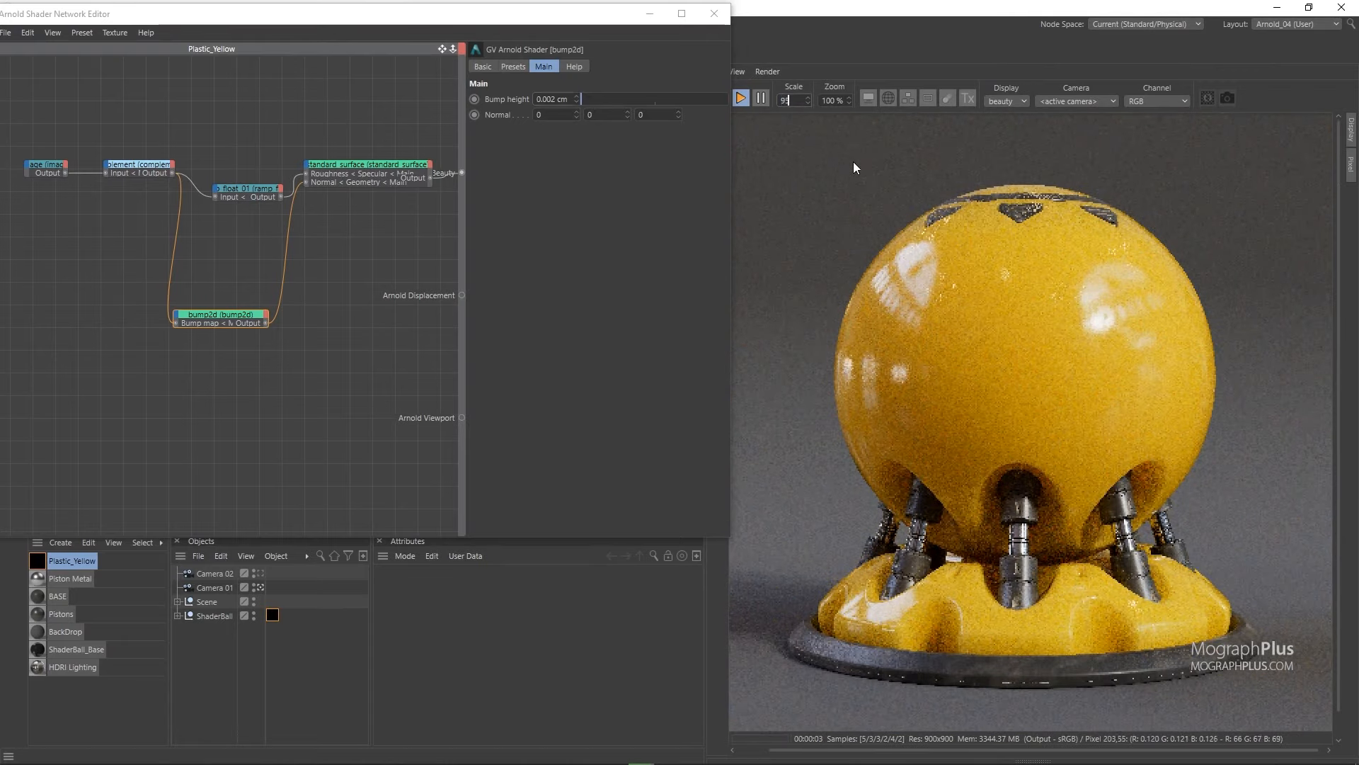
key(Return)
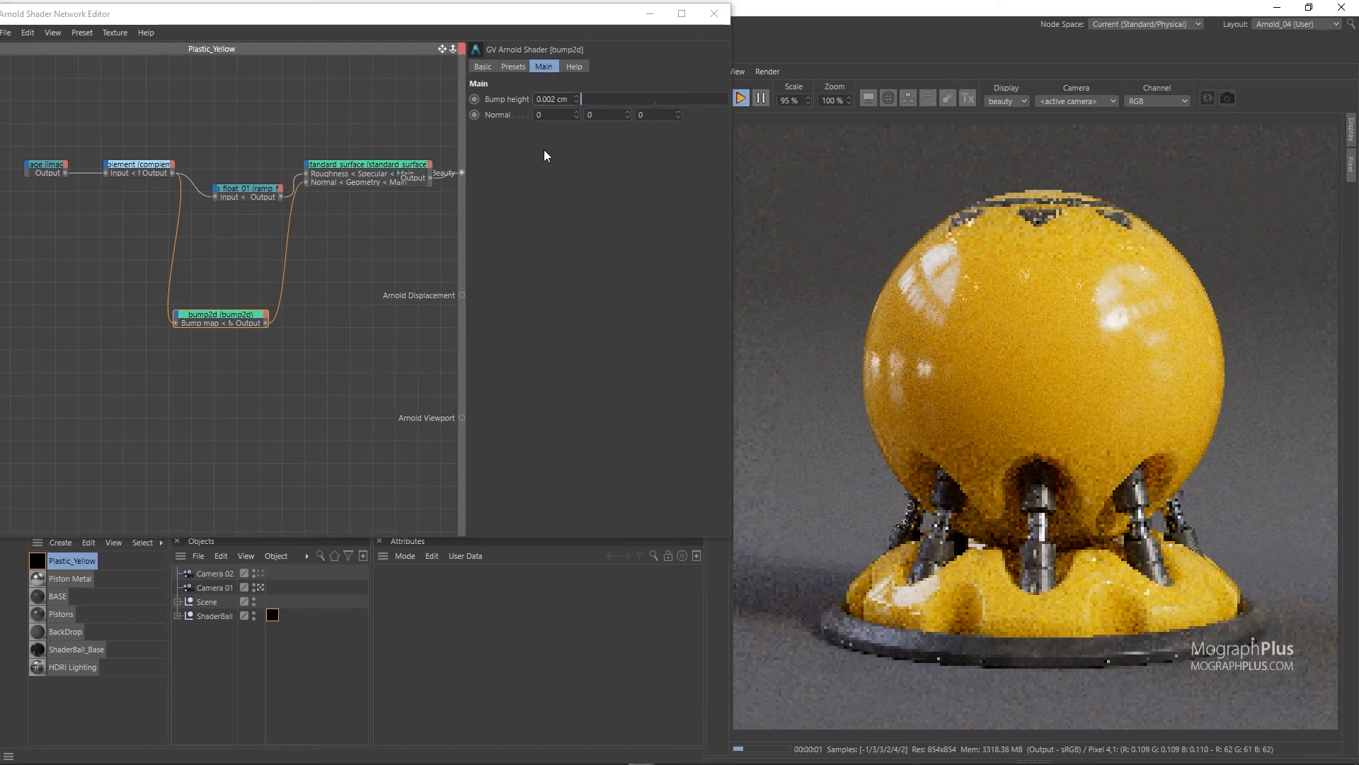
double_click(789, 100)
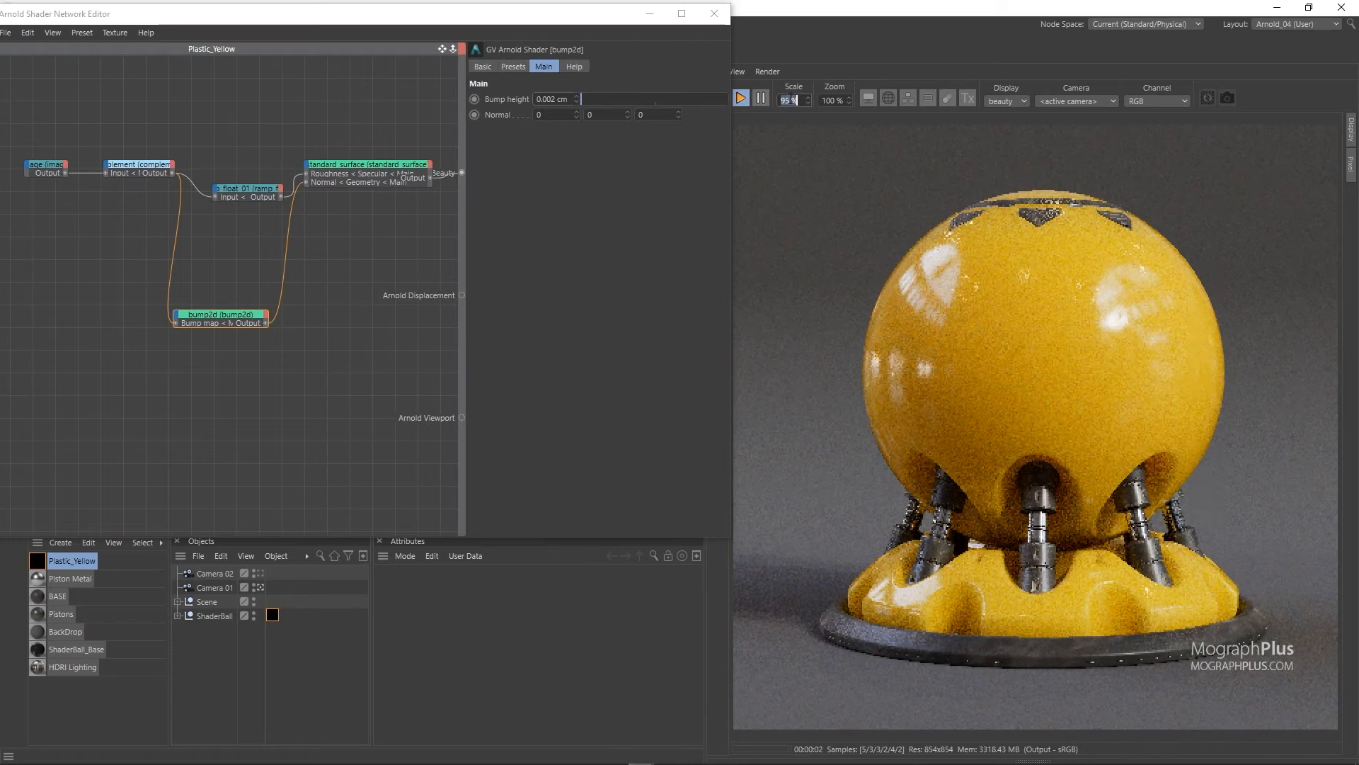
text(90)
key(Return)
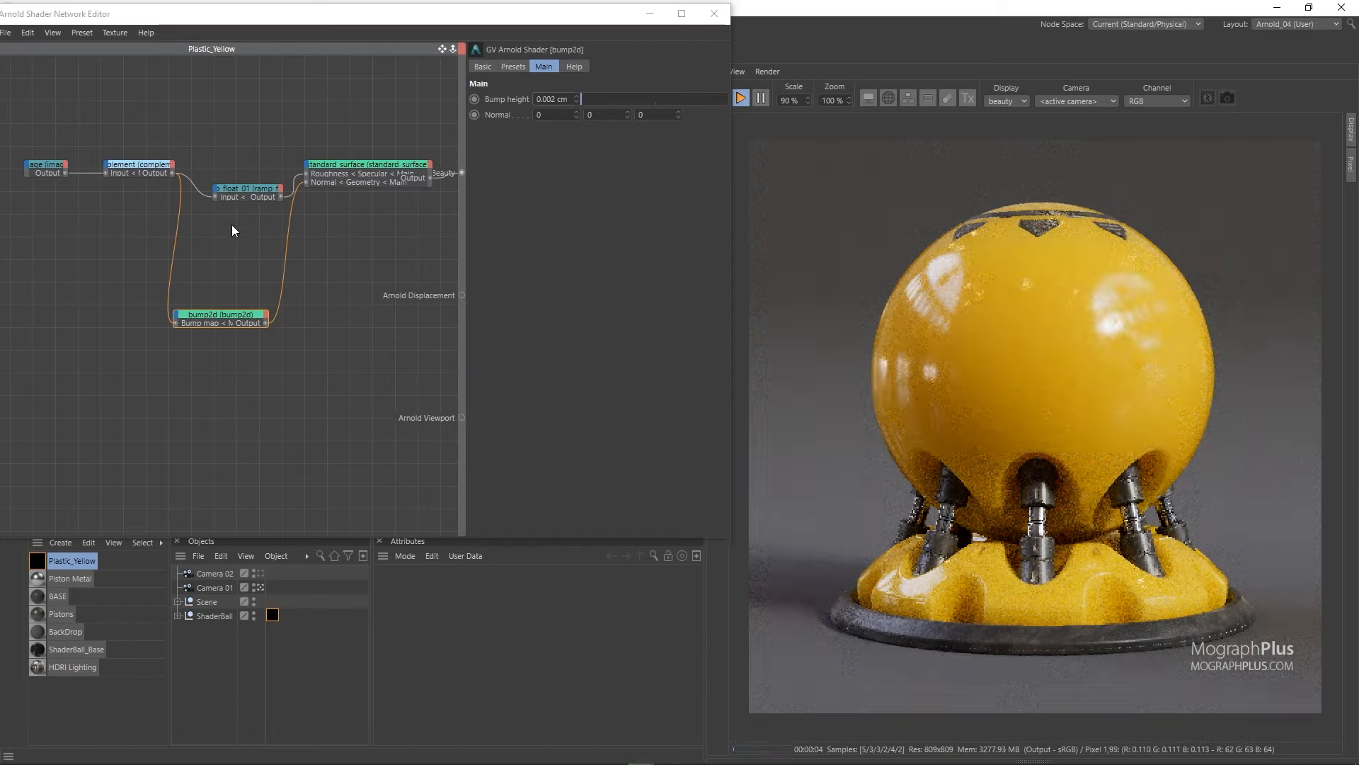
Move the bump2d node up, closer beneath the ramp_float_01 node in the Plastic_Yellow network.
drag(236, 322, 259, 272)
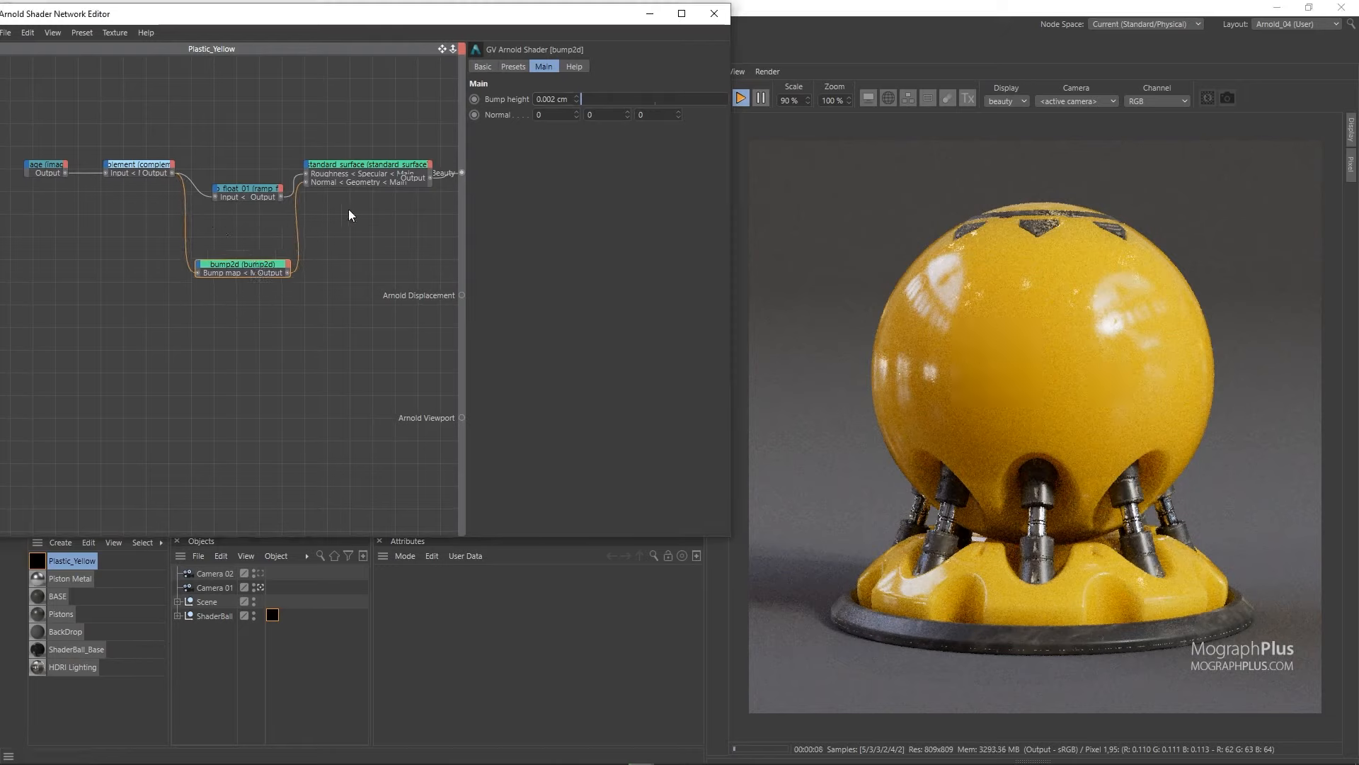
scroll(362, 215, up, 1)
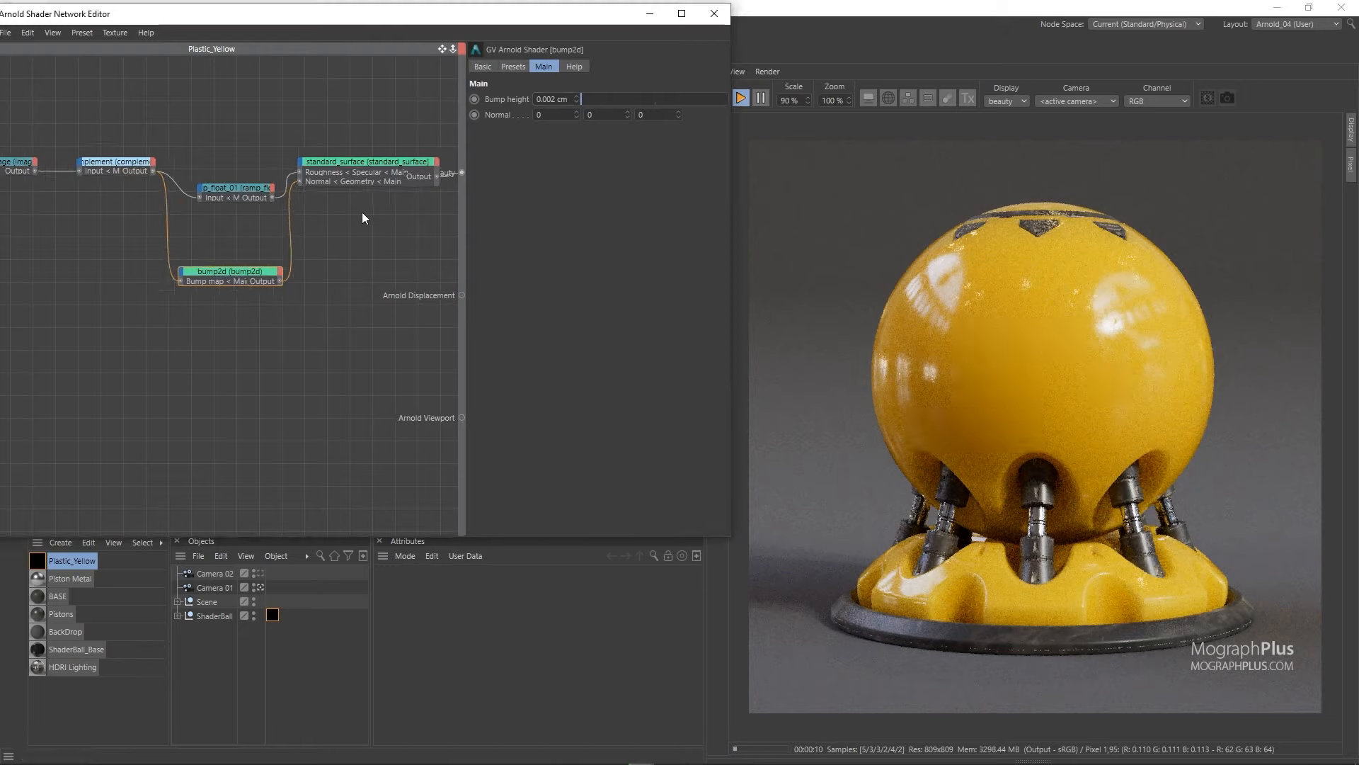
middle_drag(372, 214, 365, 254)
scroll(376, 260, down, 1)
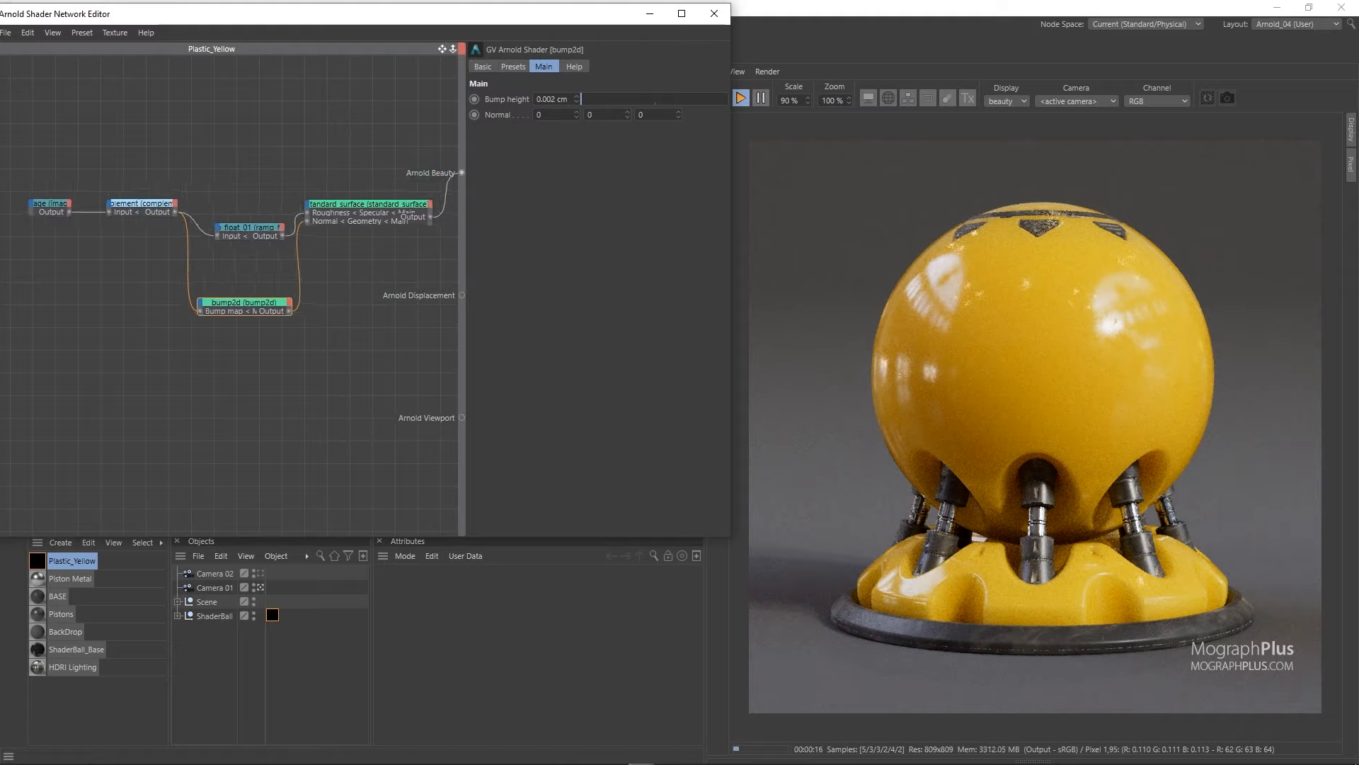
Add a noise node below the network, output straight to Arnold Beauty, and set its uniform coordinate scale to 13.
click(249, 374)
key(Tab)
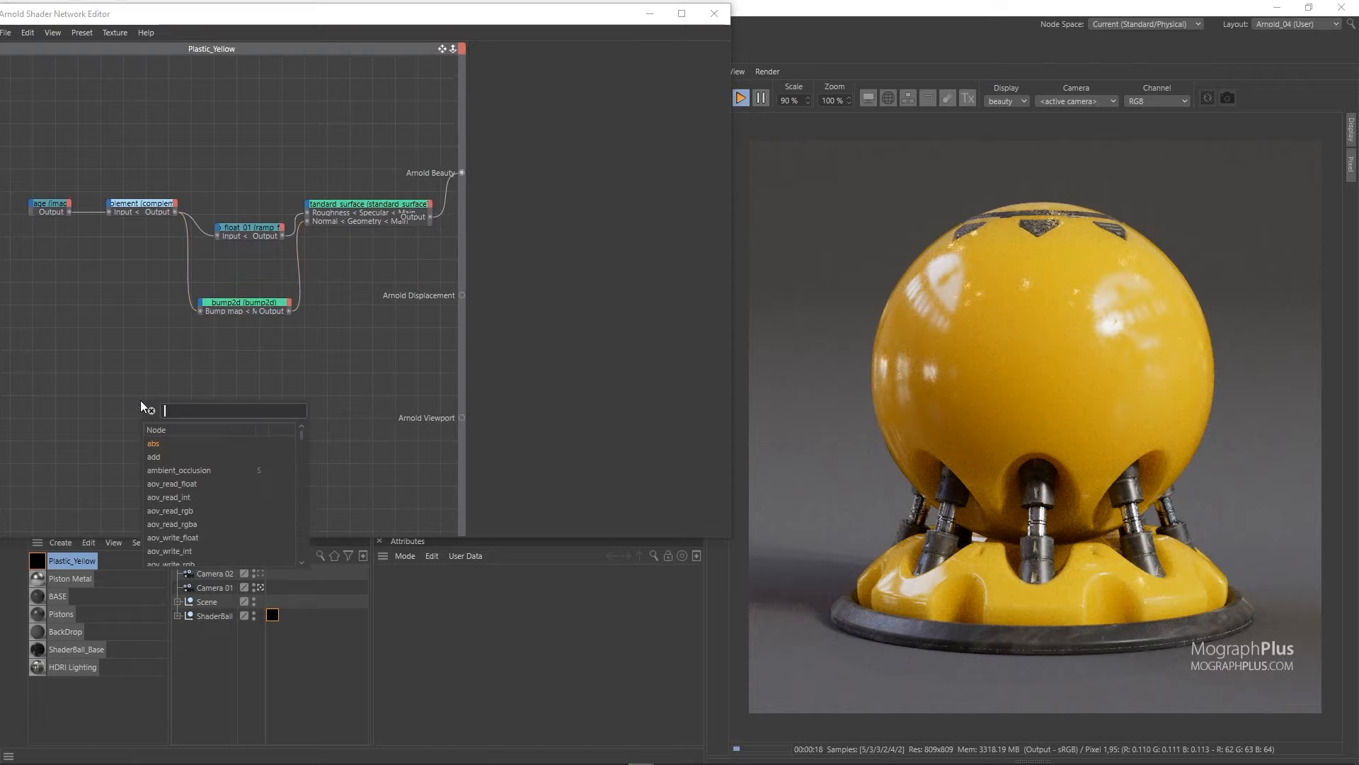
text(nois)
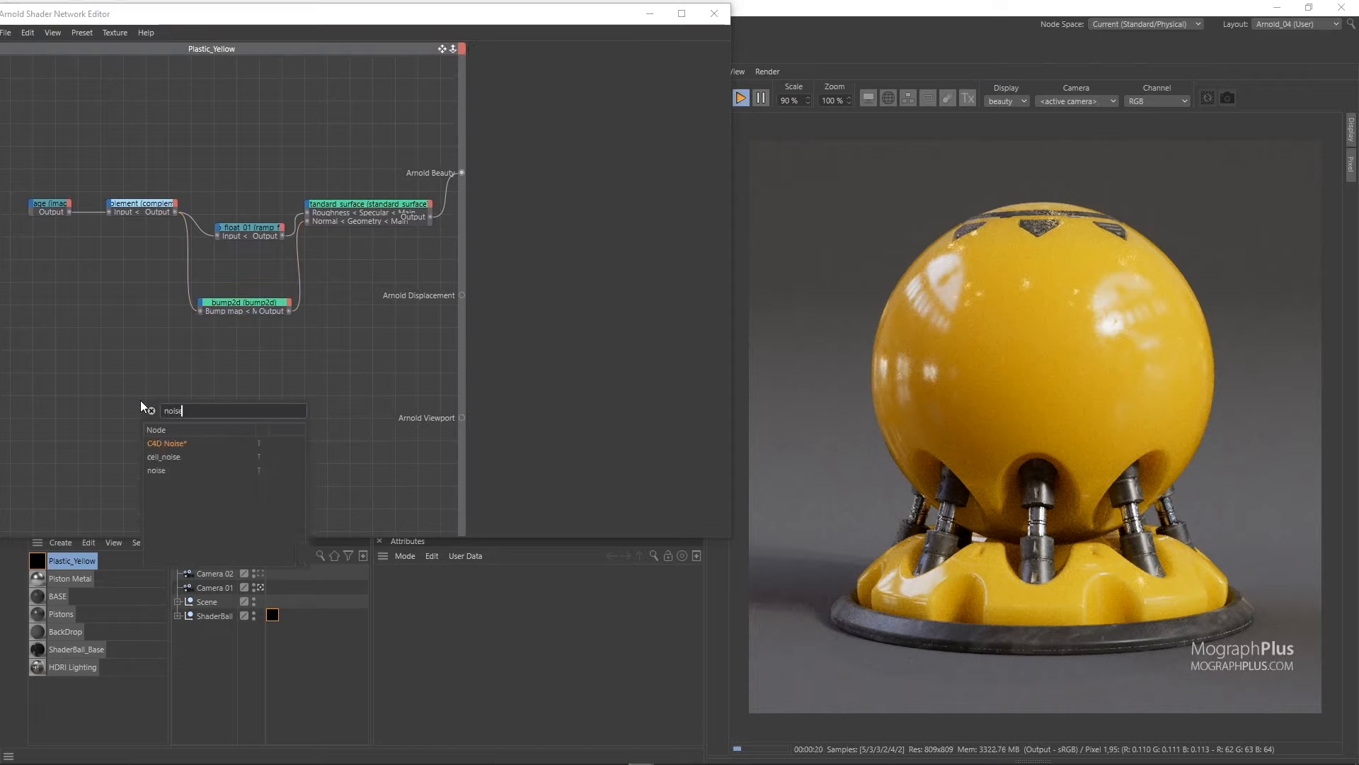
text(e)
key(Return)
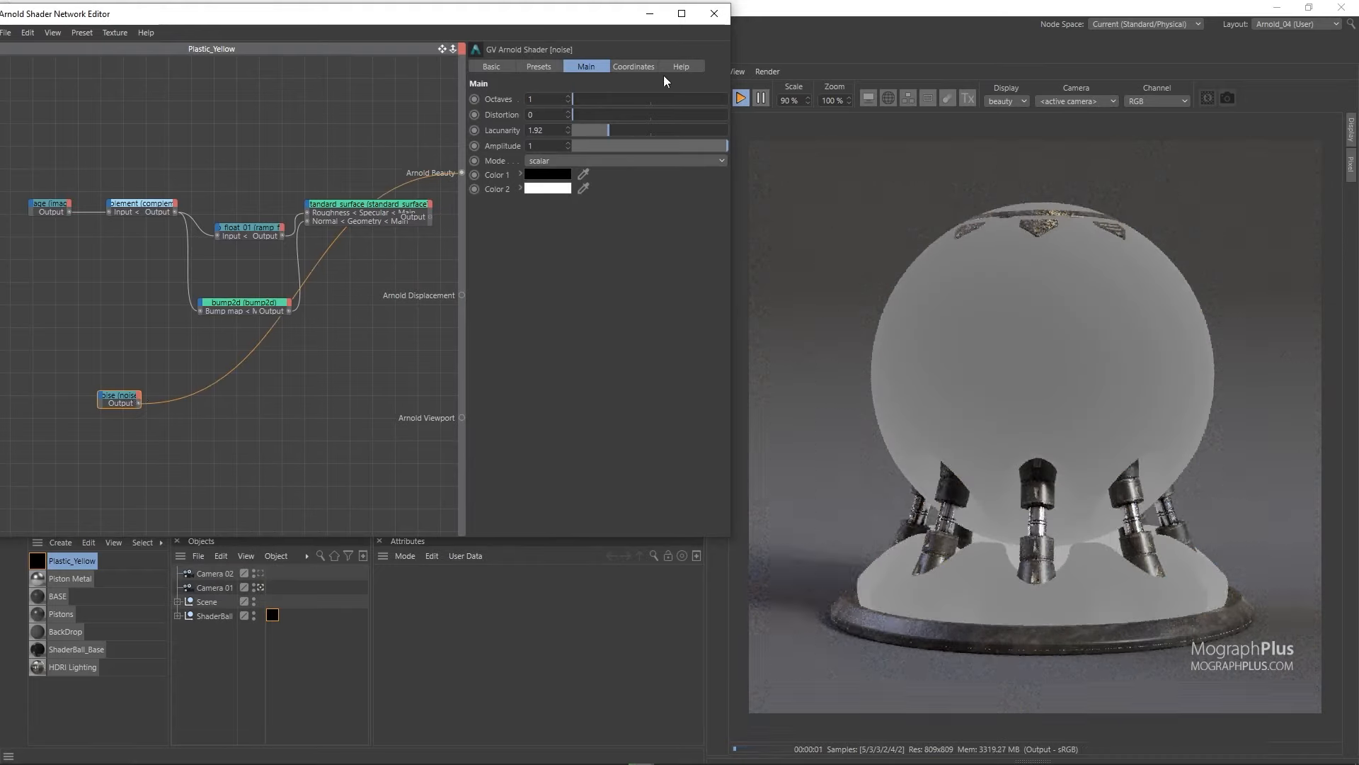
click(634, 67)
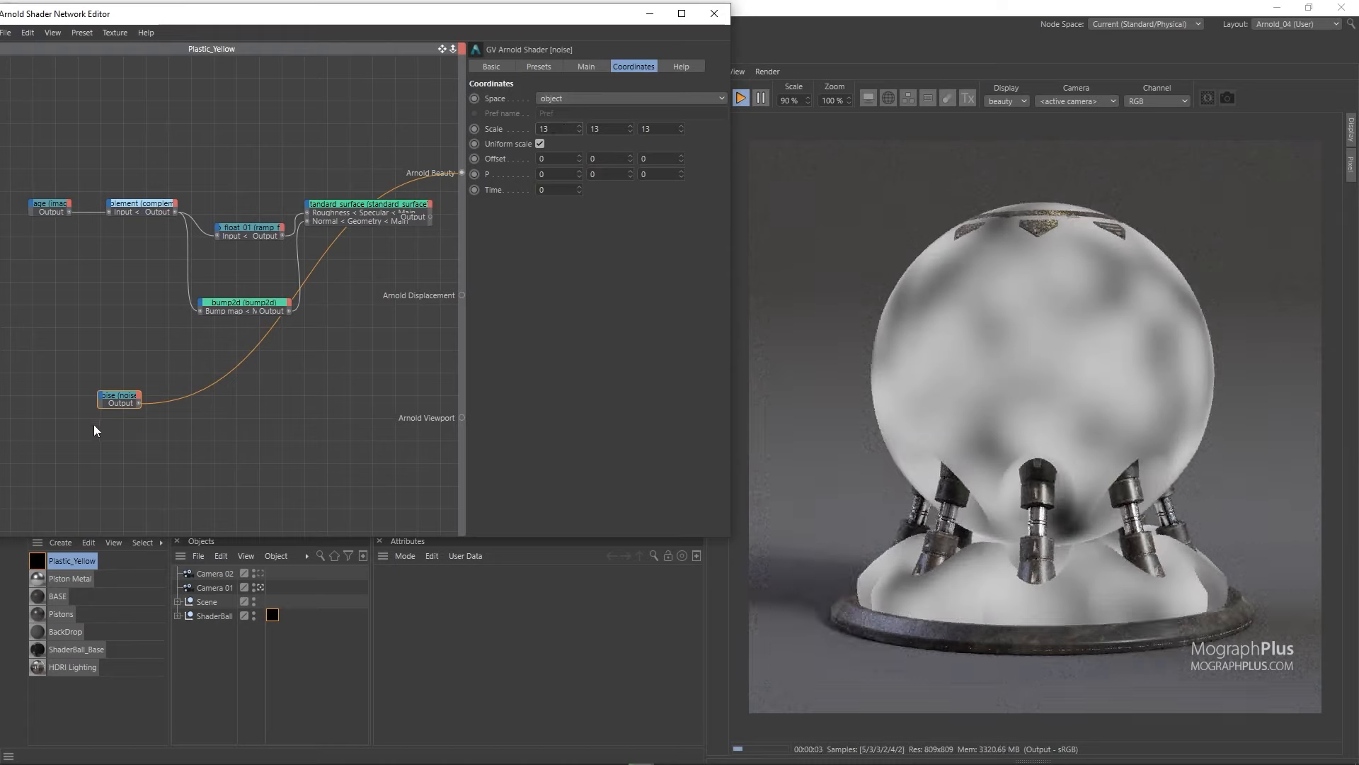
Feed the noise into the Bump map of a second bump2d node and connect that node to the first bump2d's Normal input.
scroll(90, 423, up, 2)
key(Tab)
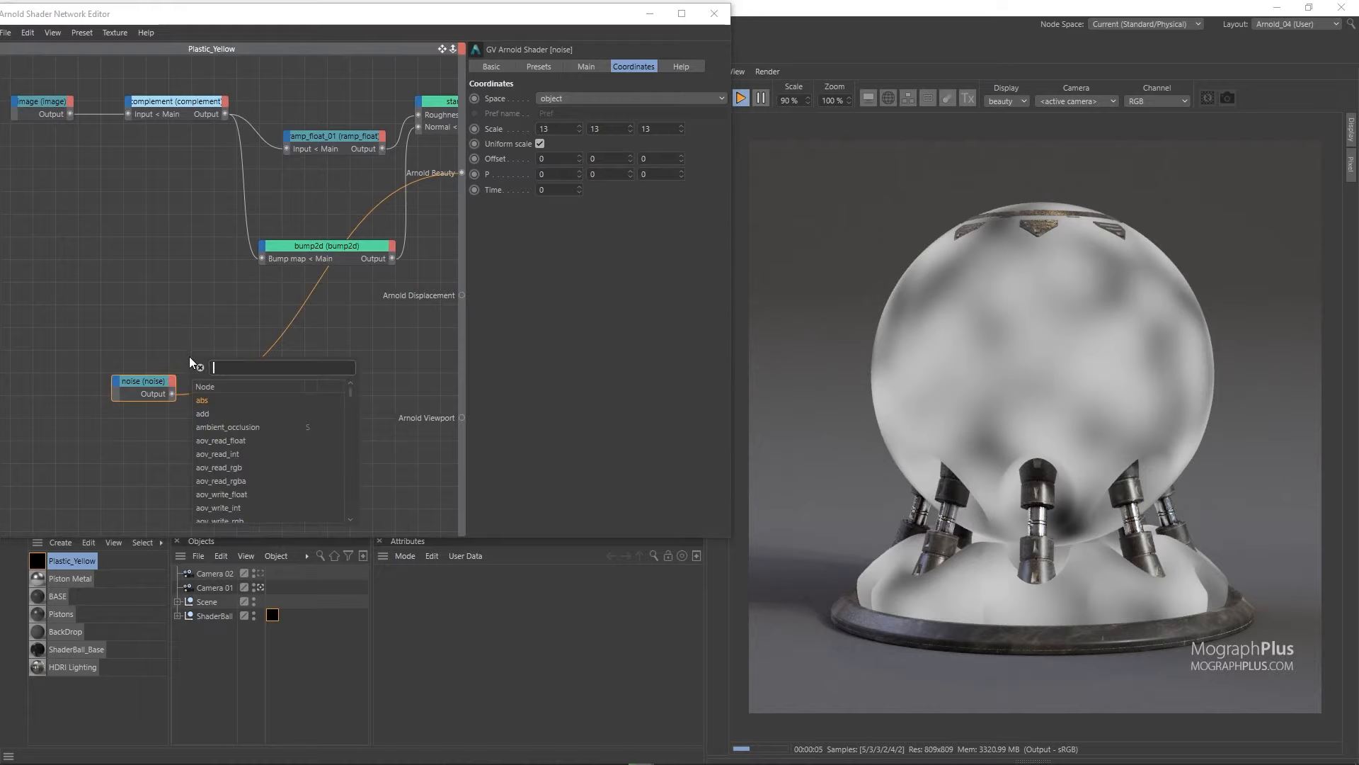
text(bu)
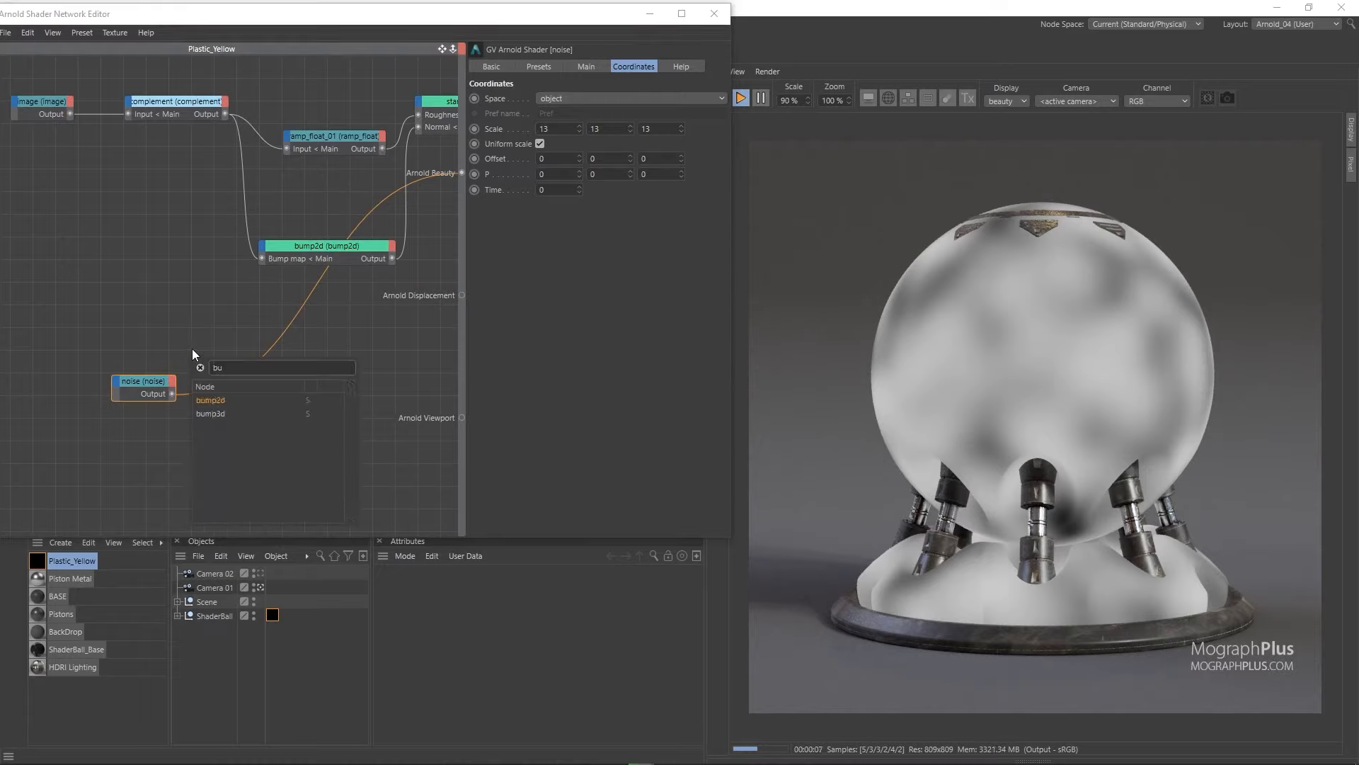
text(mp)
key(Return)
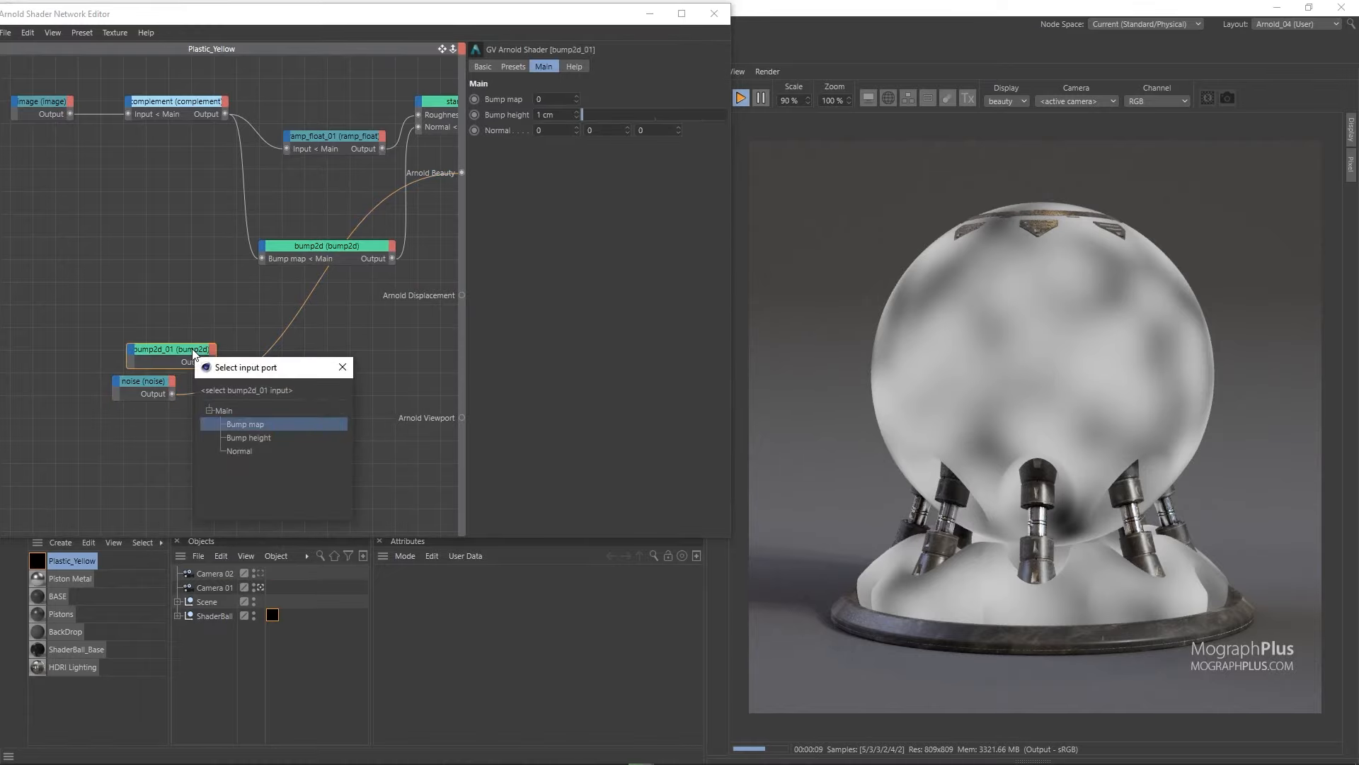
key(Return)
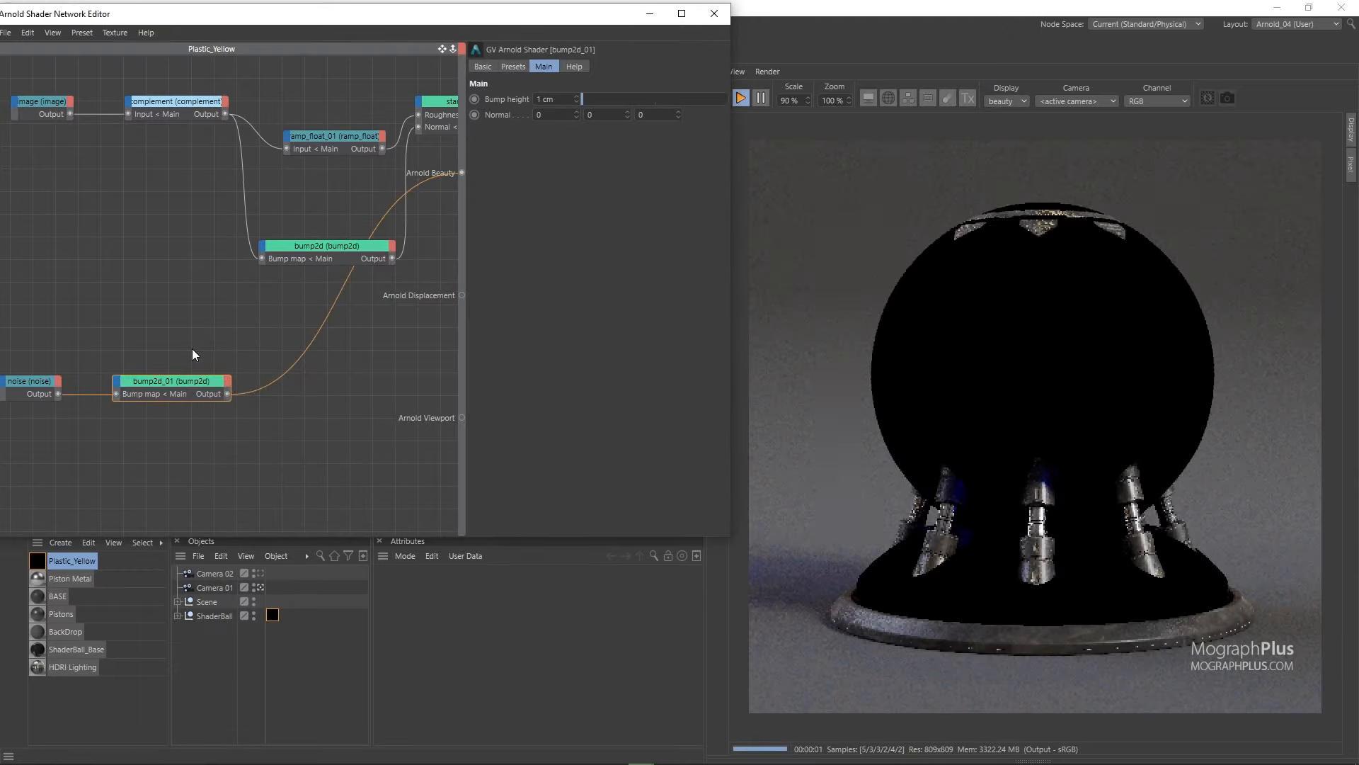
drag(228, 393, 269, 253)
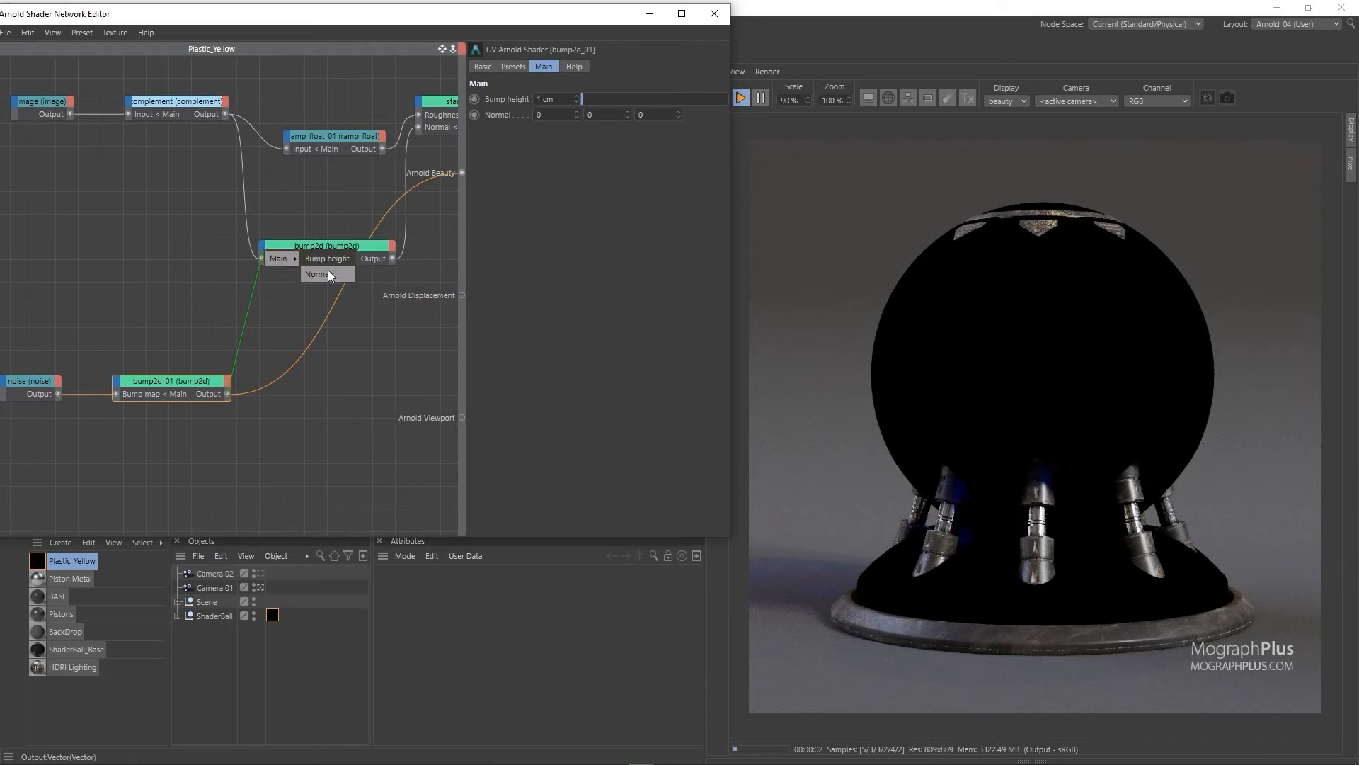
click(329, 270)
Reconnect the standard_surface node to the Arnold Beauty output so the render shows the full material again.
scroll(213, 332, down, 2)
click(359, 189)
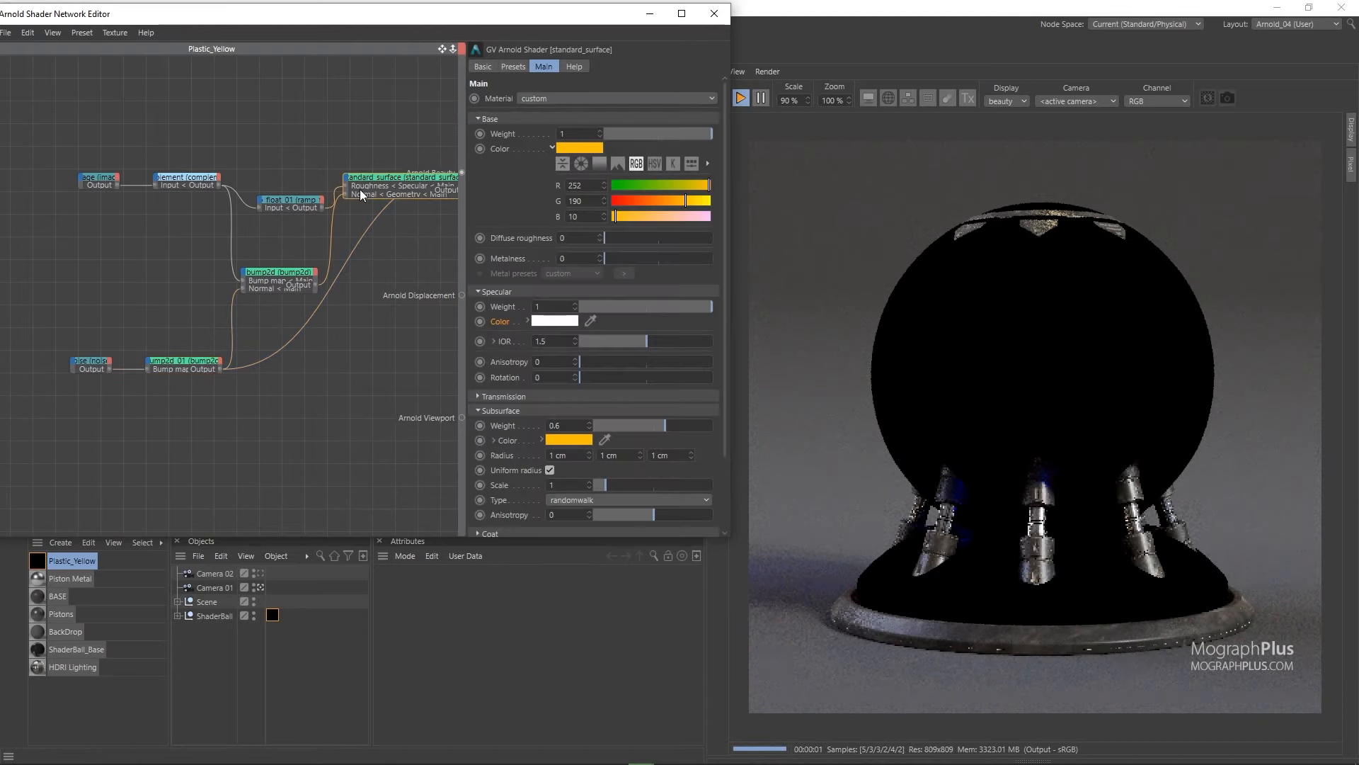
right_click(360, 189)
click(396, 214)
scroll(334, 258, down, 2)
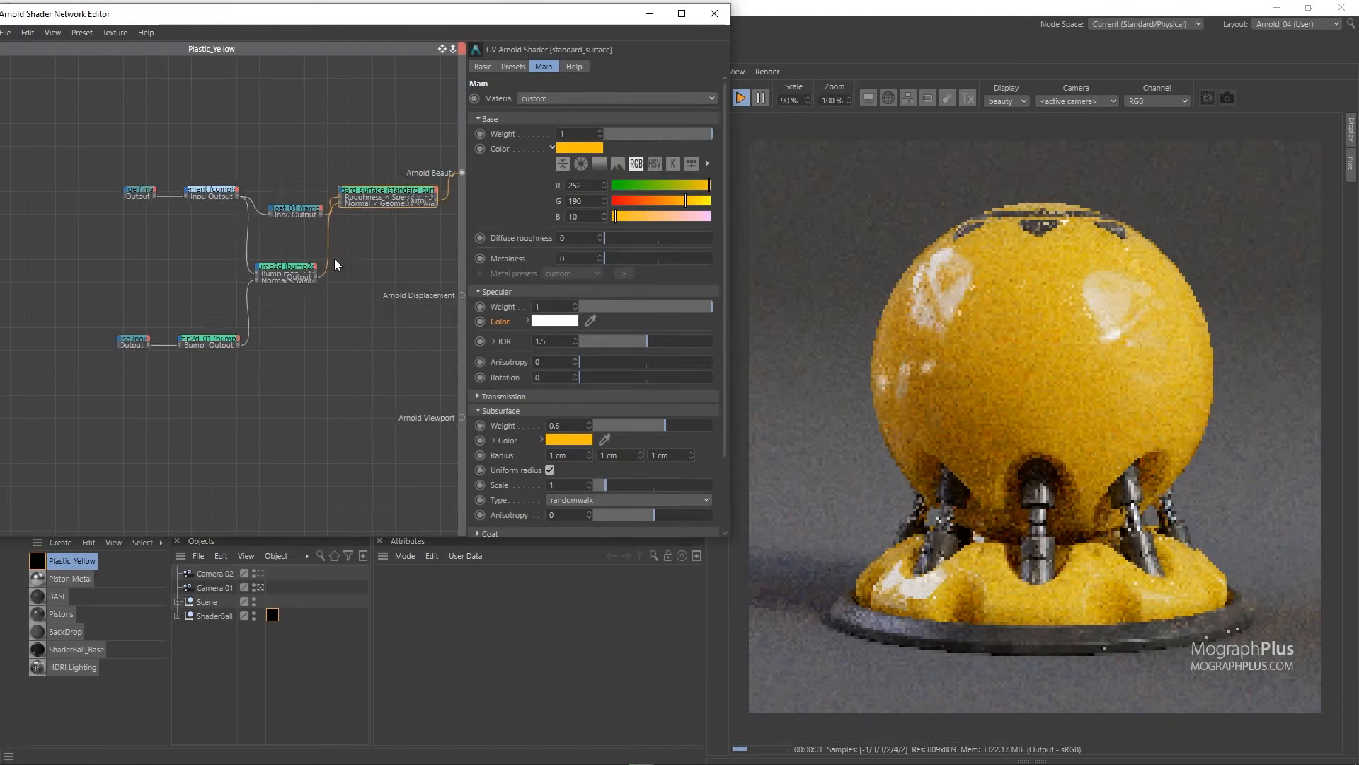
middle_drag(334, 257, 388, 303)
scroll(378, 267, up, 1)
scroll(385, 290, up, 2)
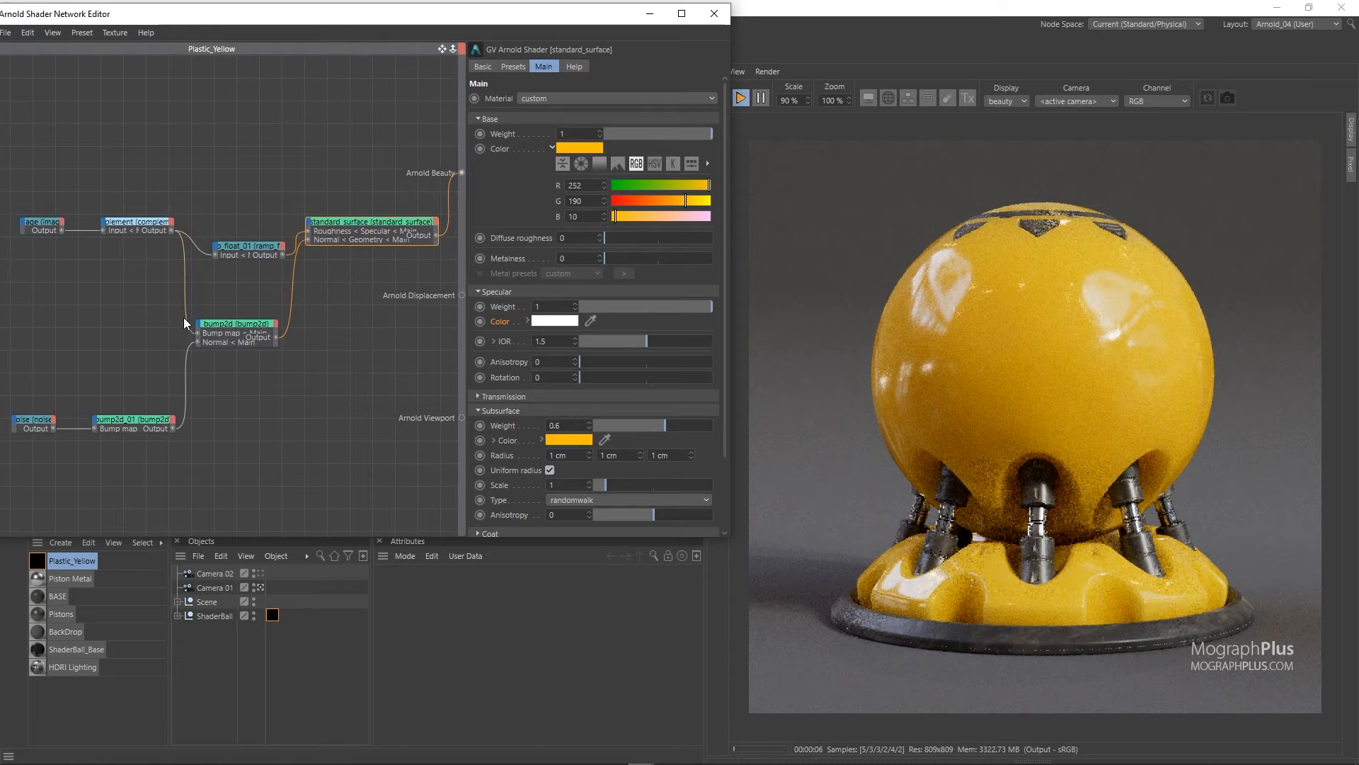
Try a bump height of 5 cm on the noise-driven bump2d_01 node and reduce it to 0.4 cm.
click(129, 422)
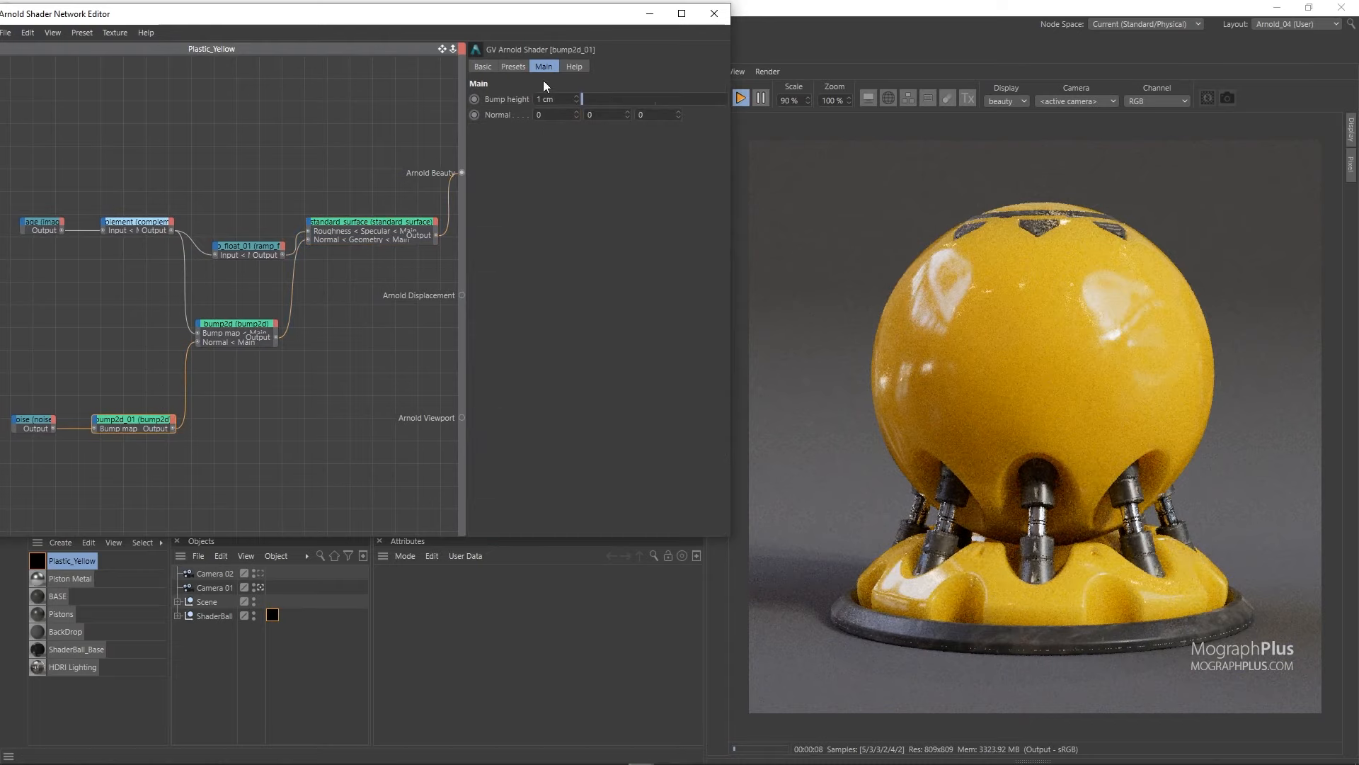
click(552, 99)
text(5)
key(Return)
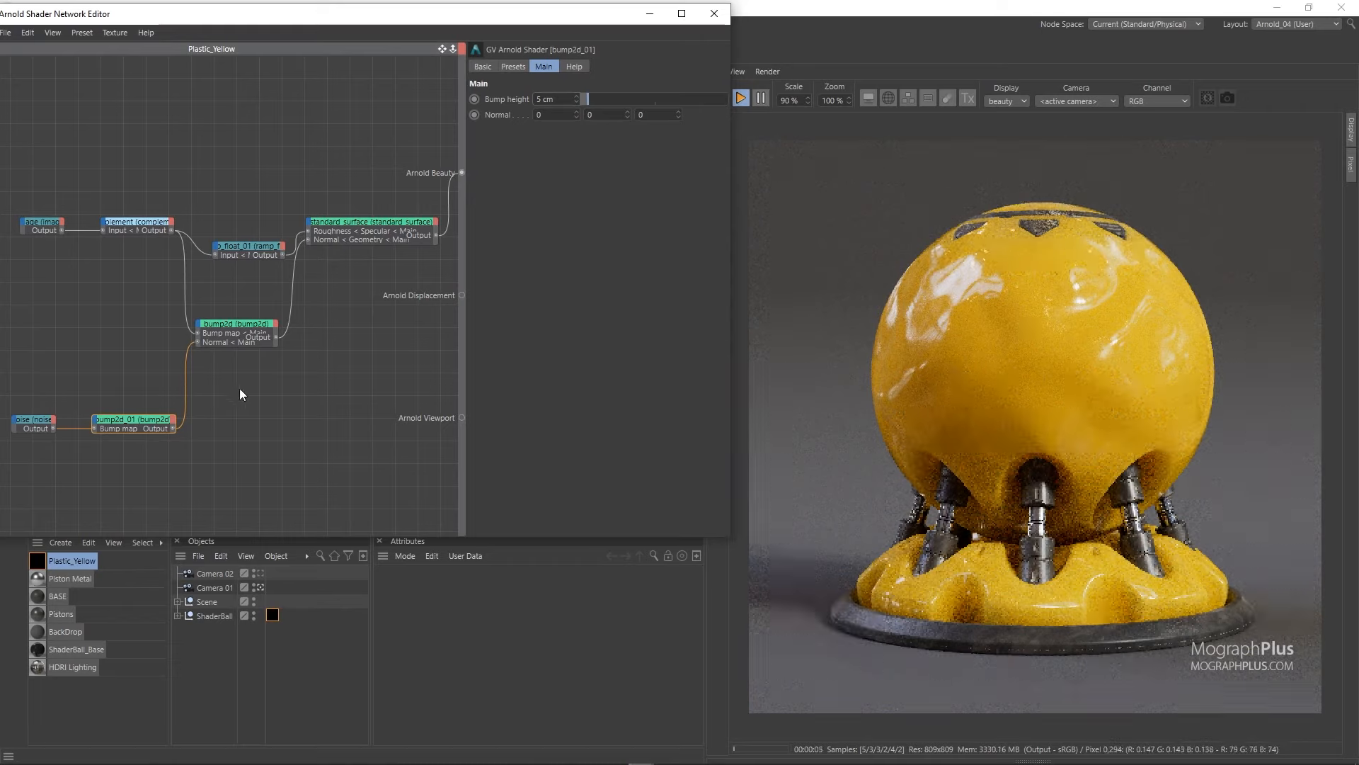
click(556, 100)
text(0.4)
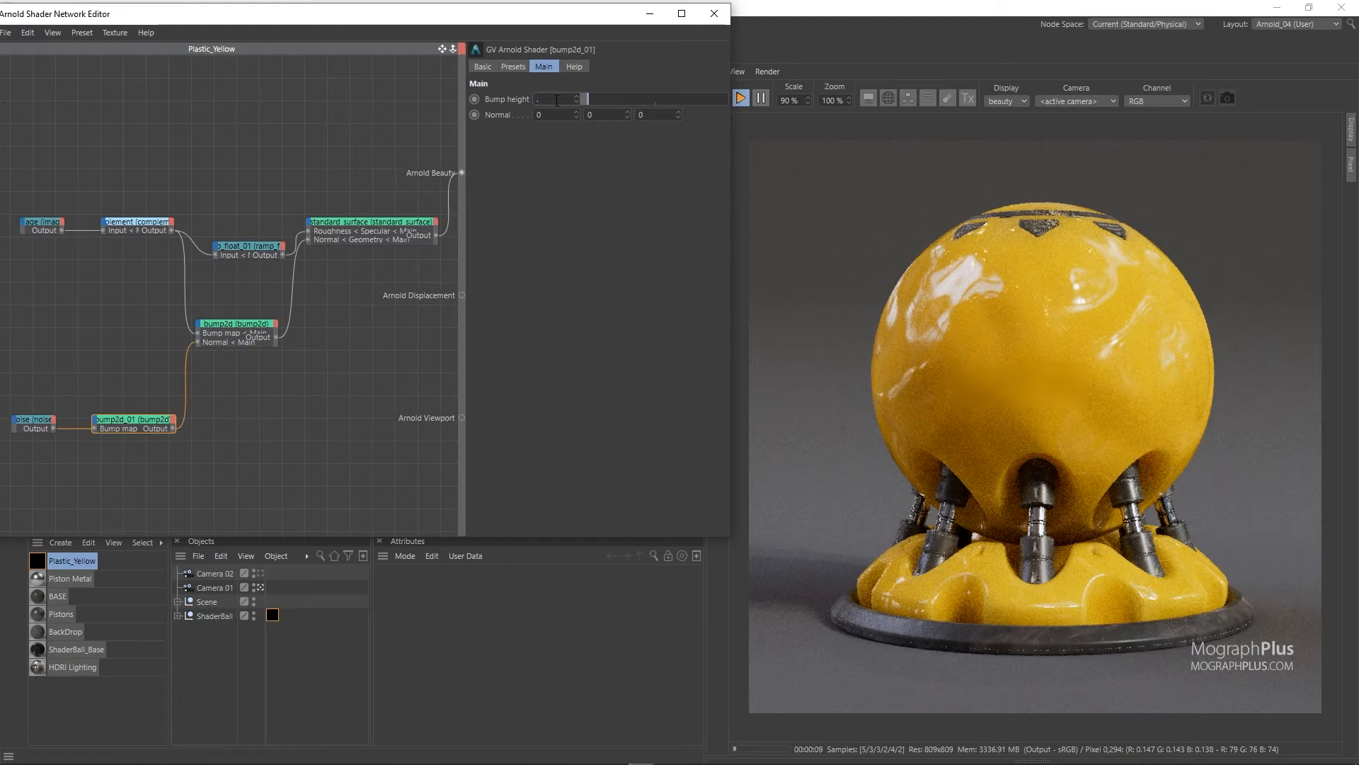
key(Return)
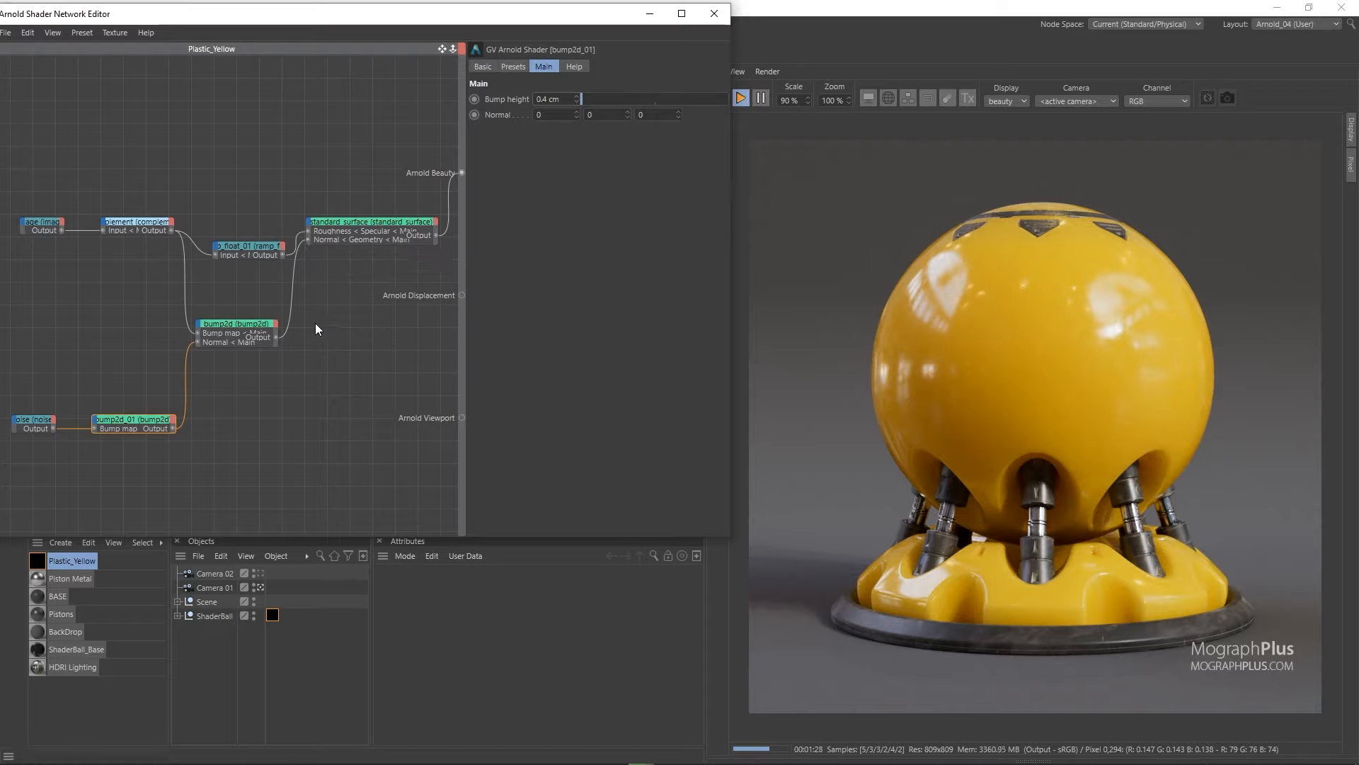
Move the standard_surface node slightly lower in the network and set its coat weight to 0.5.
drag(350, 227, 356, 267)
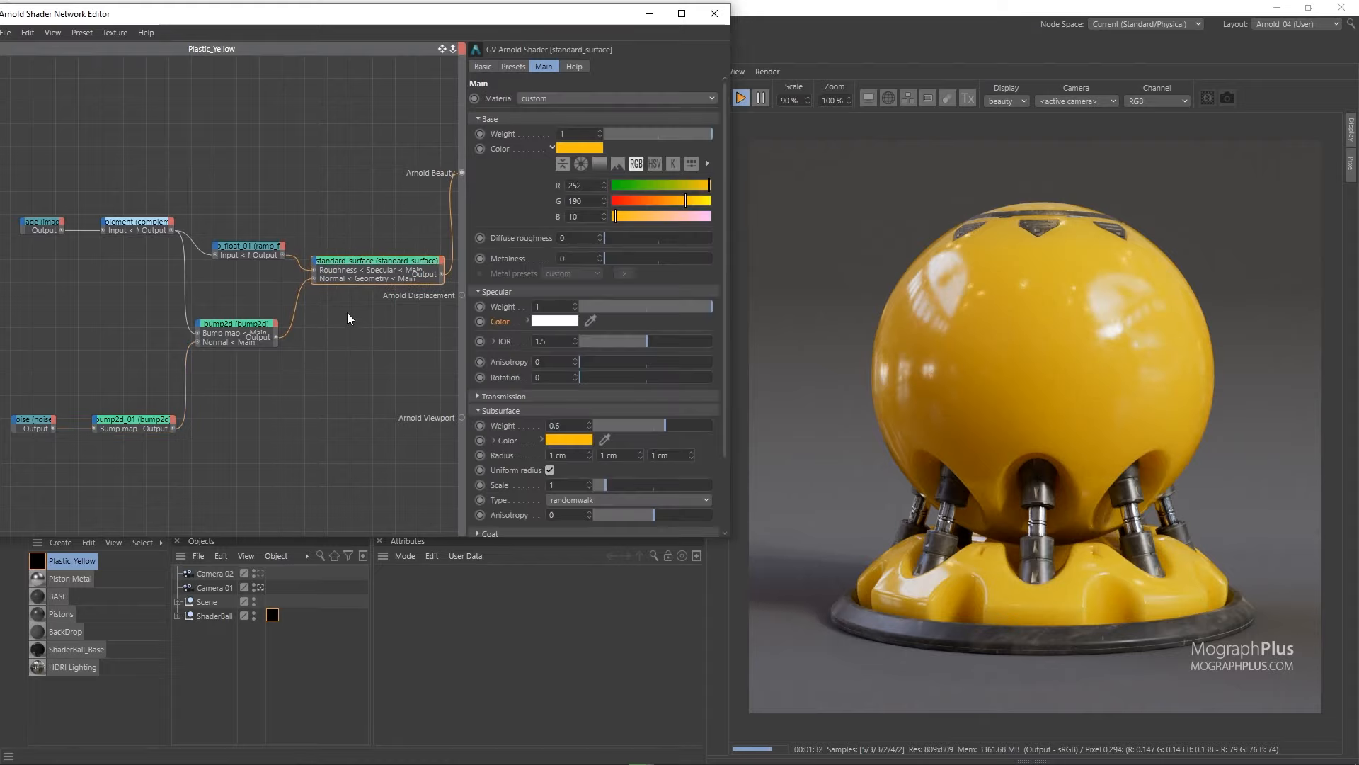
drag(332, 219, 354, 335)
drag(500, 336, 502, 296)
scroll(504, 301, down, 2)
click(525, 447)
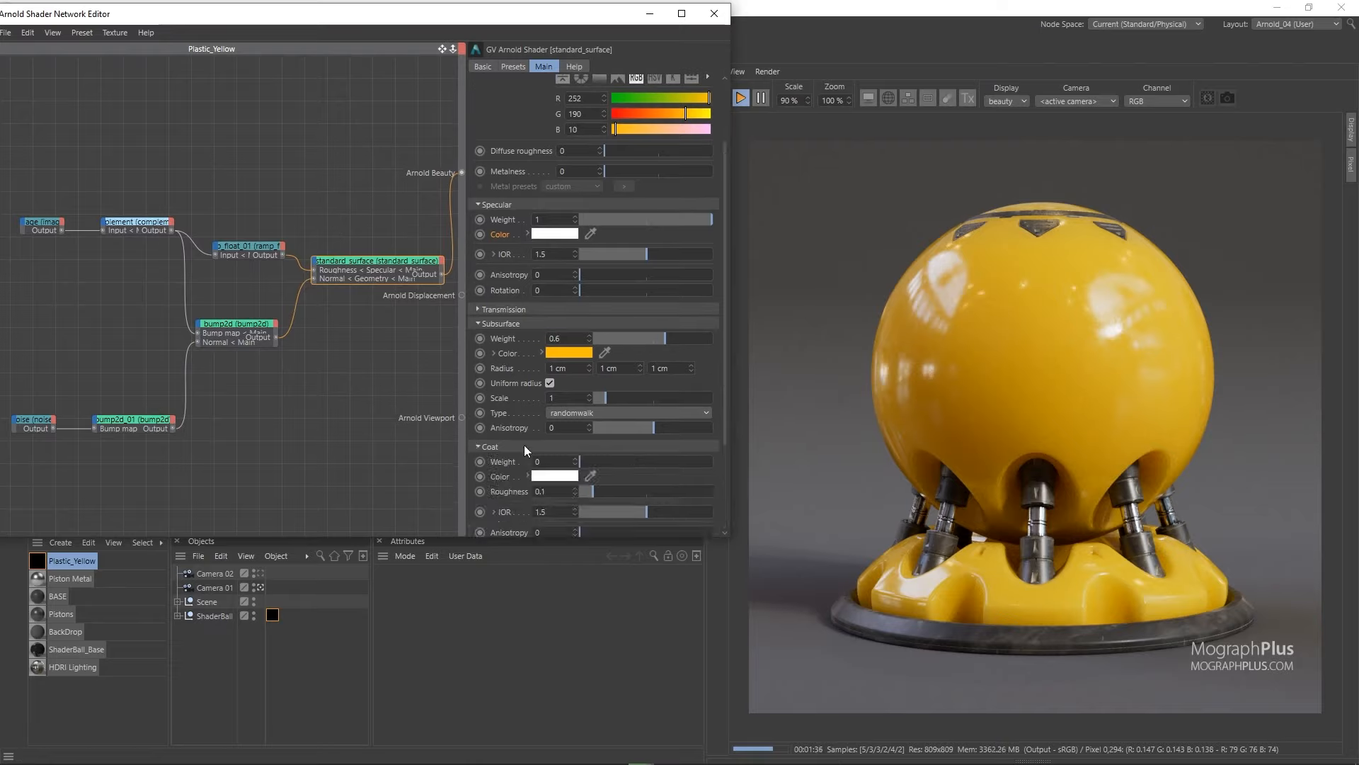
click(647, 462)
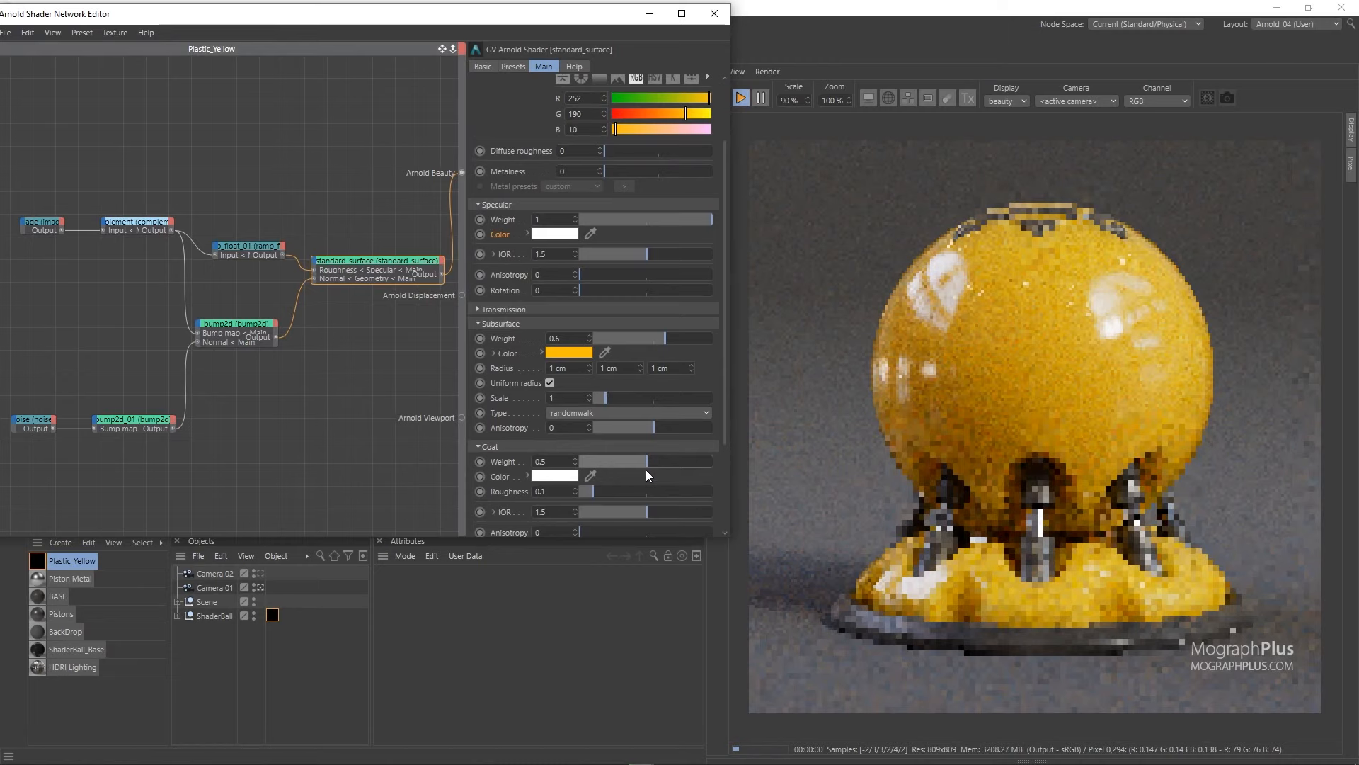
Set the coat IOR of the standard_surface to 1.2 and the coat roughness to 0.05.
click(555, 512)
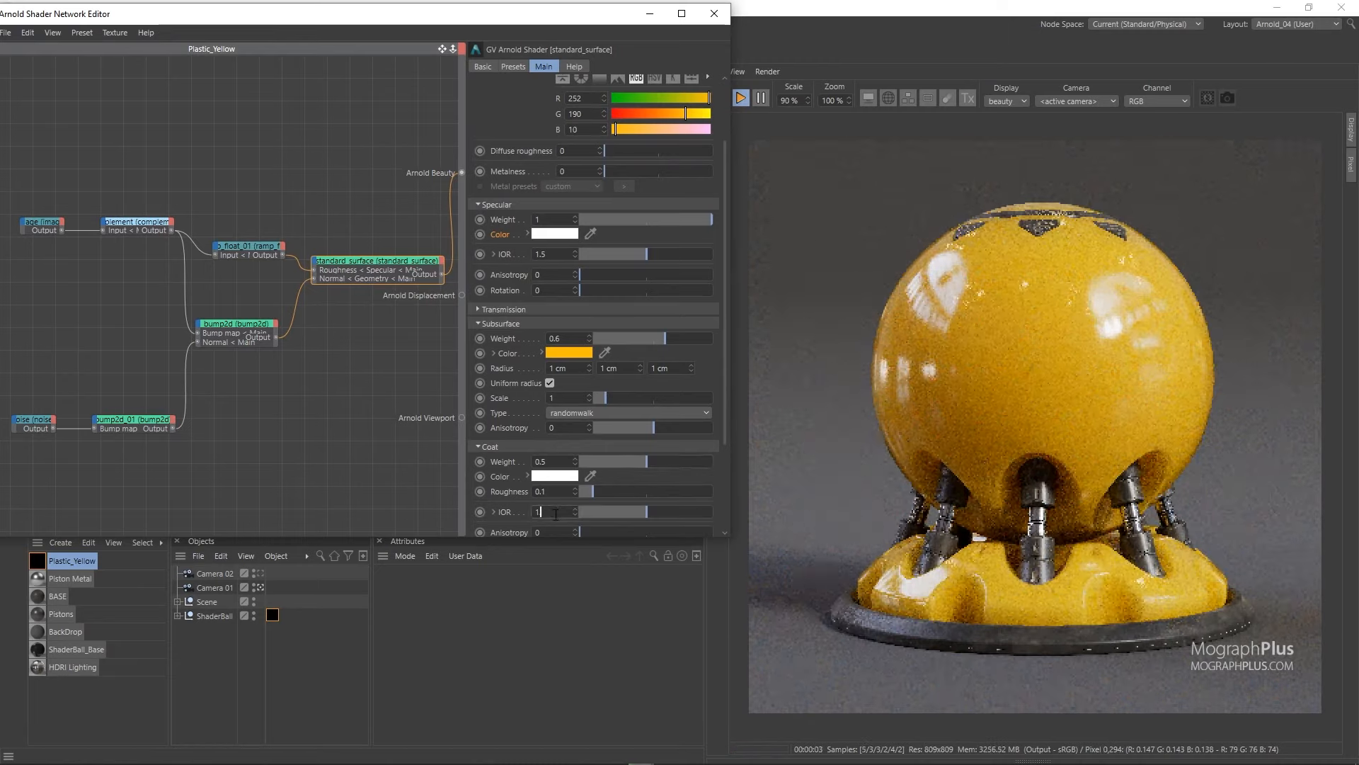
text(.2)
key(Return)
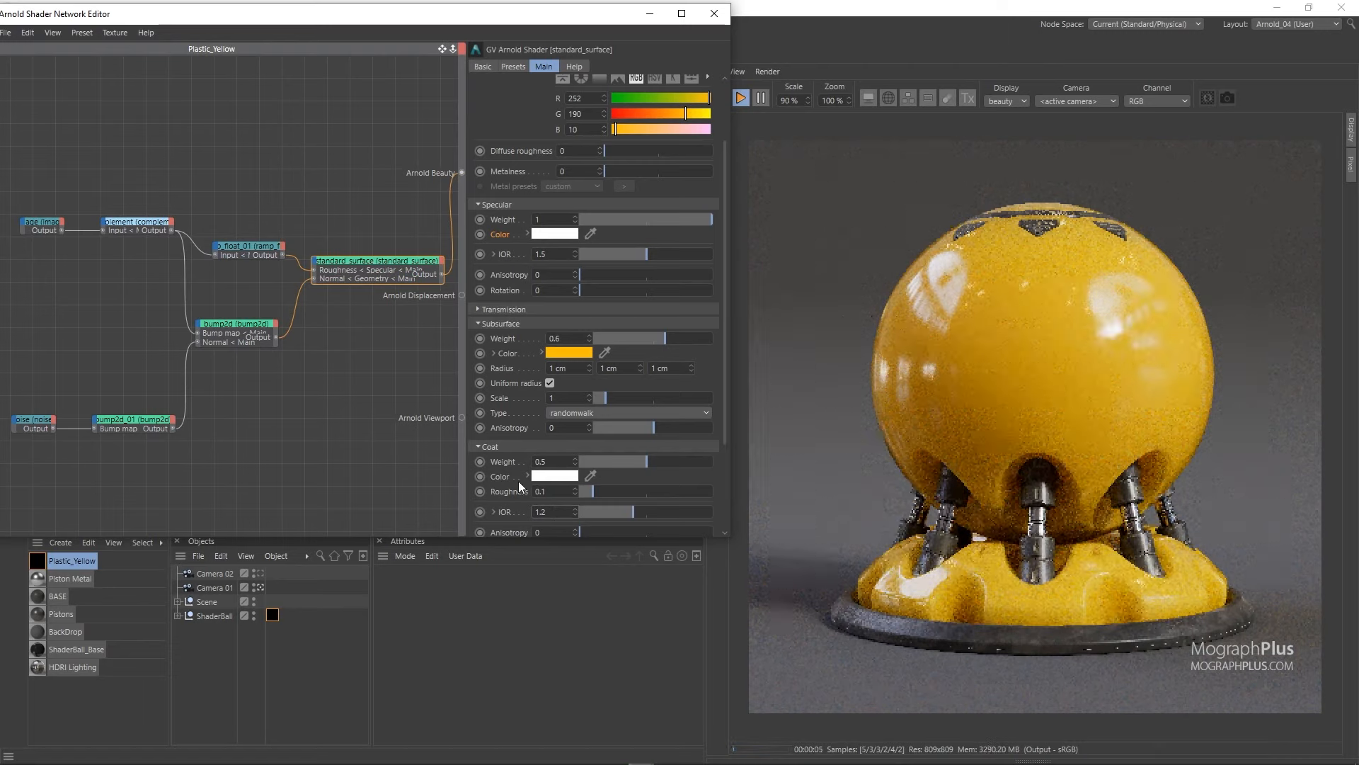
scroll(515, 429, down, 1)
scroll(515, 429, down, 1)
double_click(549, 436)
text(0.05)
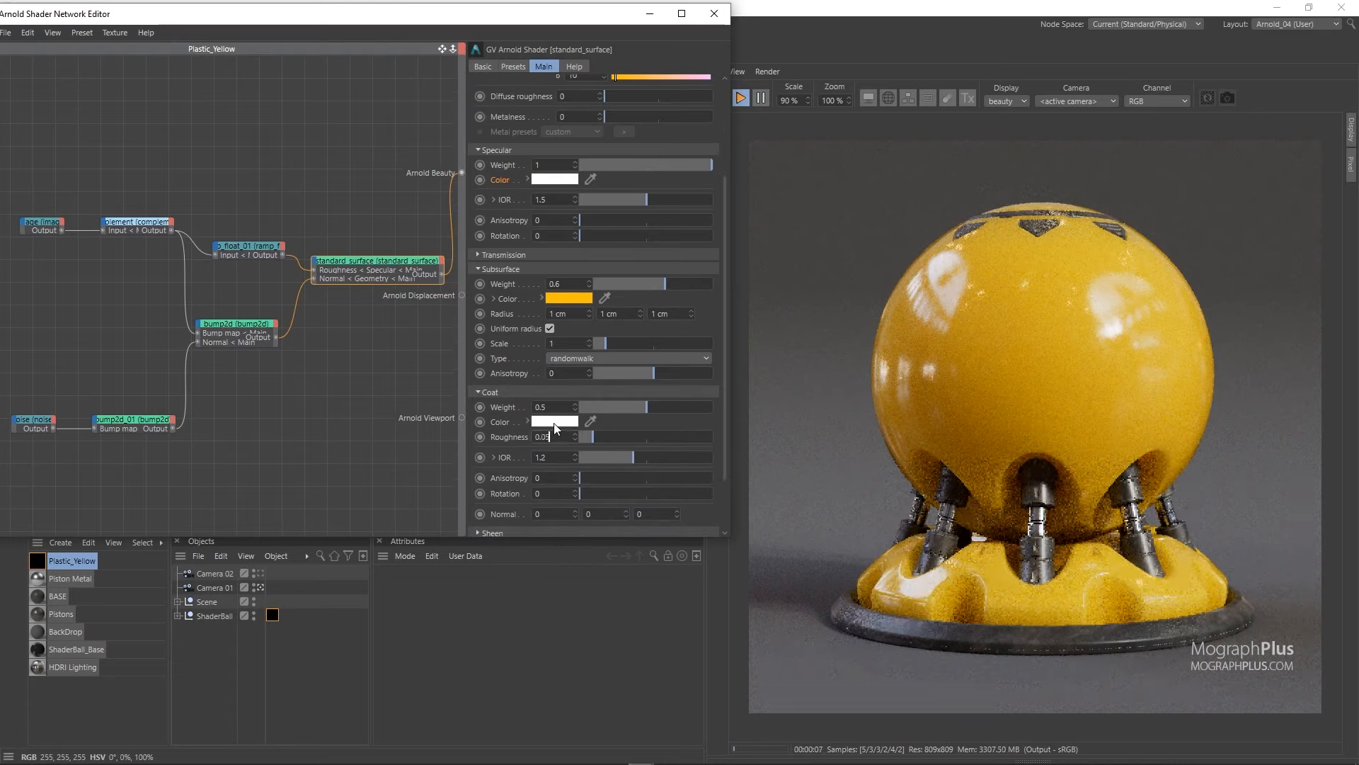
key(Return)
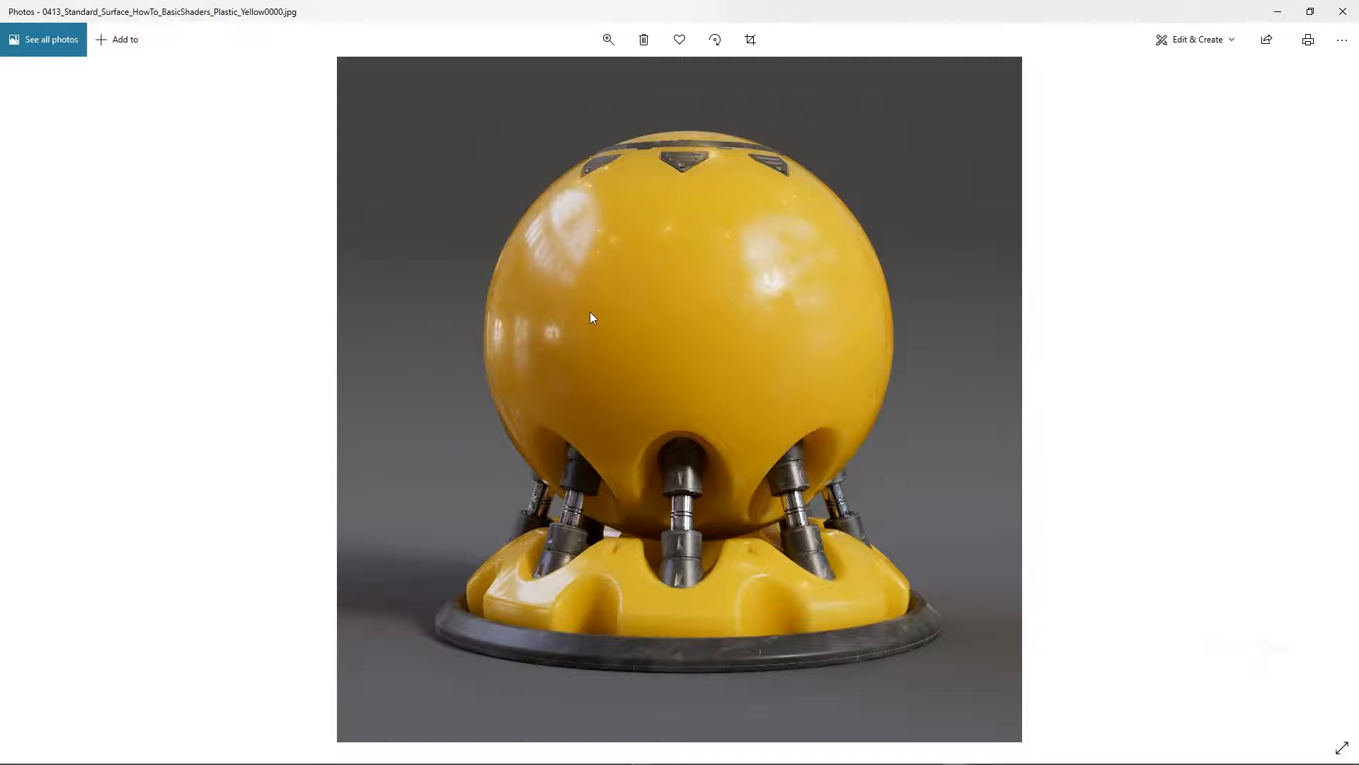
Examine the highlights, sphere surface and base of the finished Plastic_Yellow render up close in Photos and close the image.
scroll(650, 252, up, 3)
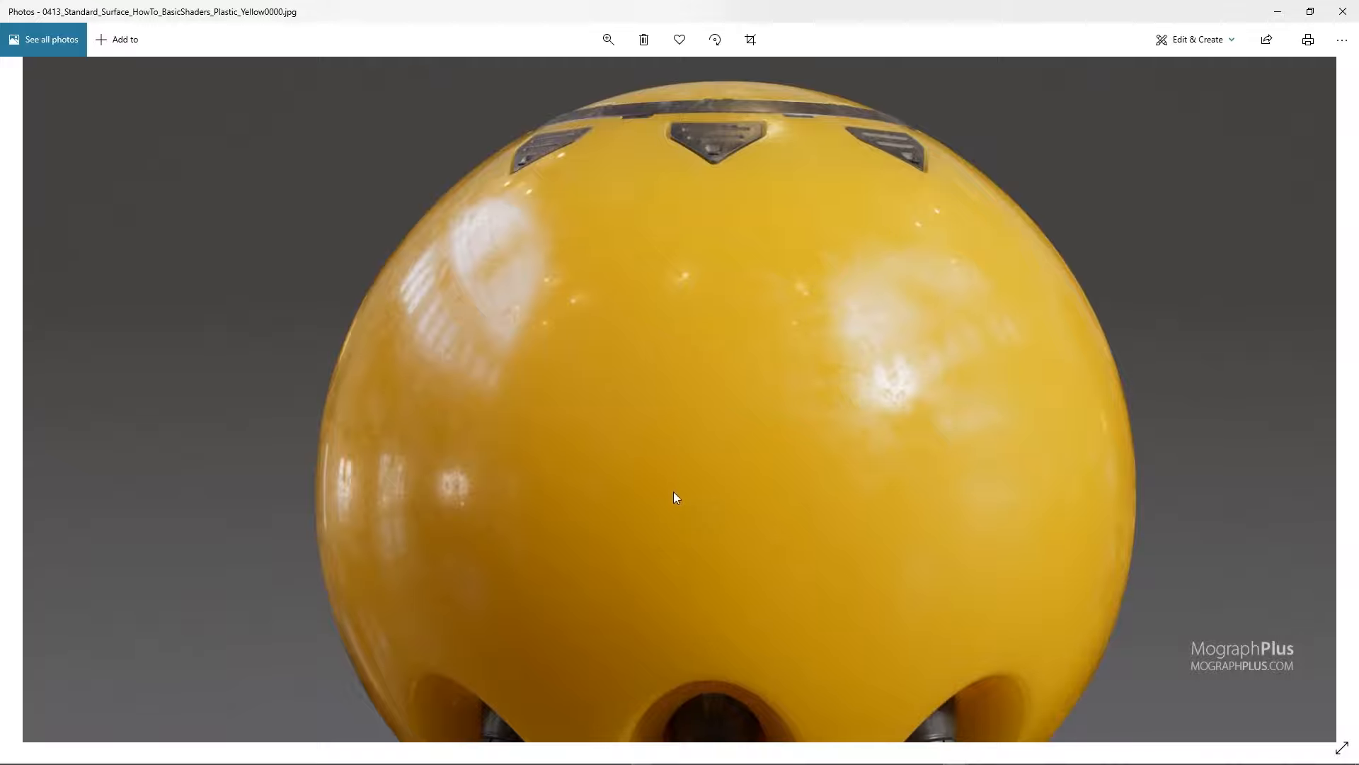
drag(634, 461, 661, 333)
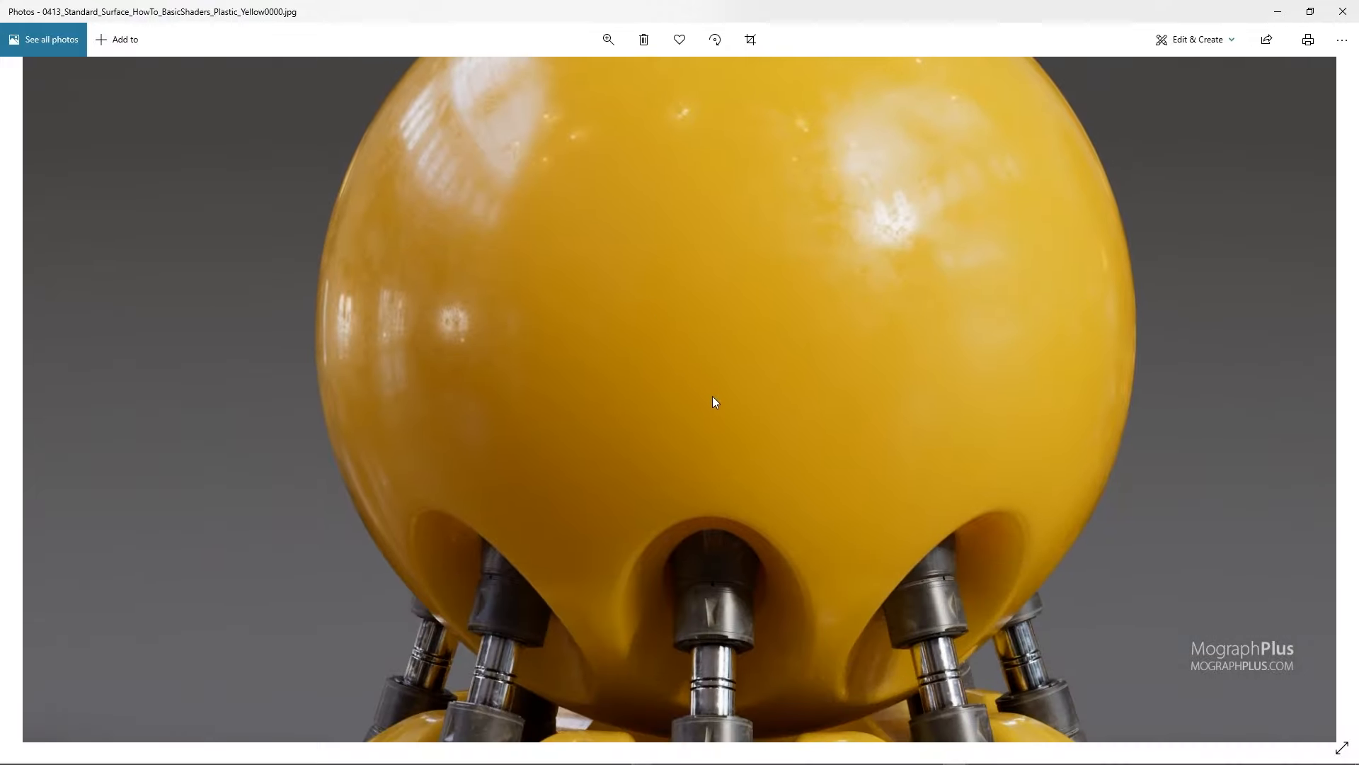
drag(712, 402, 708, 200)
drag(713, 270, 692, 385)
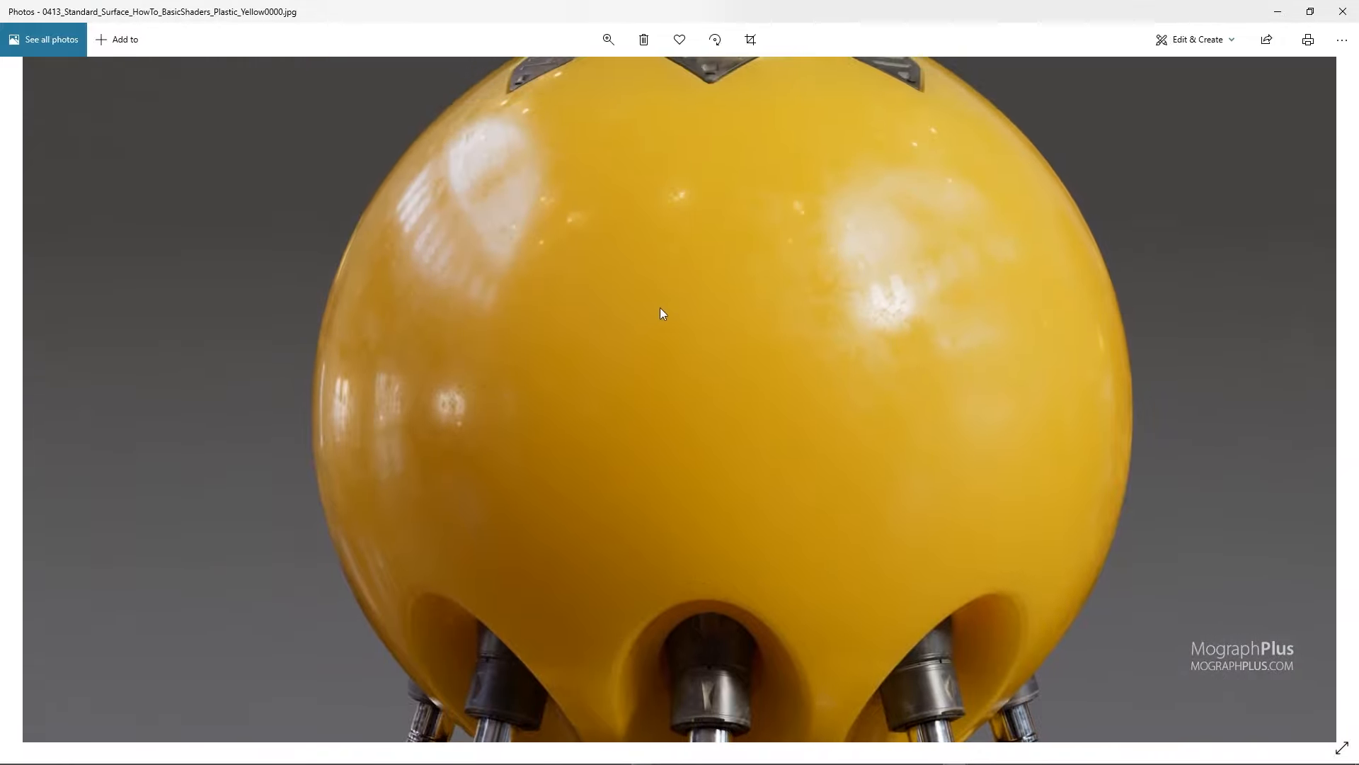
drag(661, 312, 660, 376)
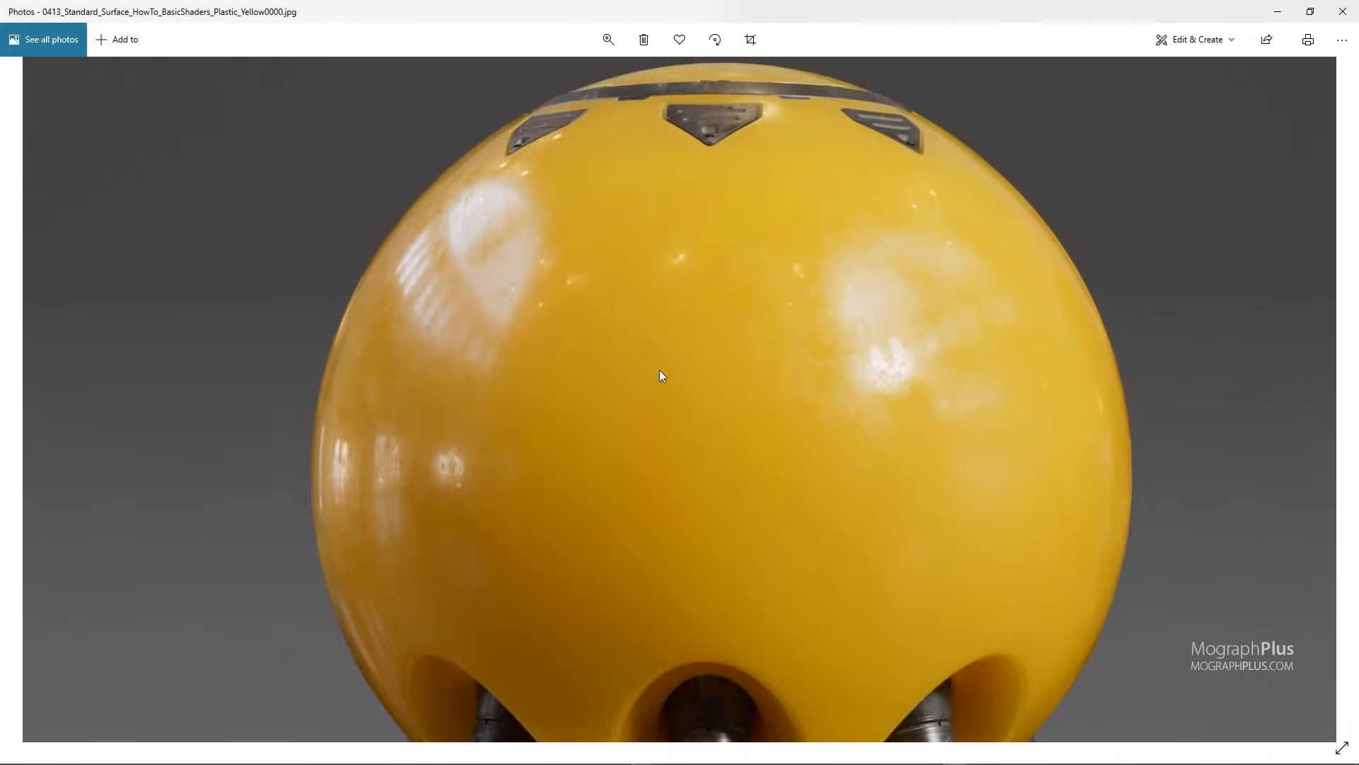
double_click(667, 274)
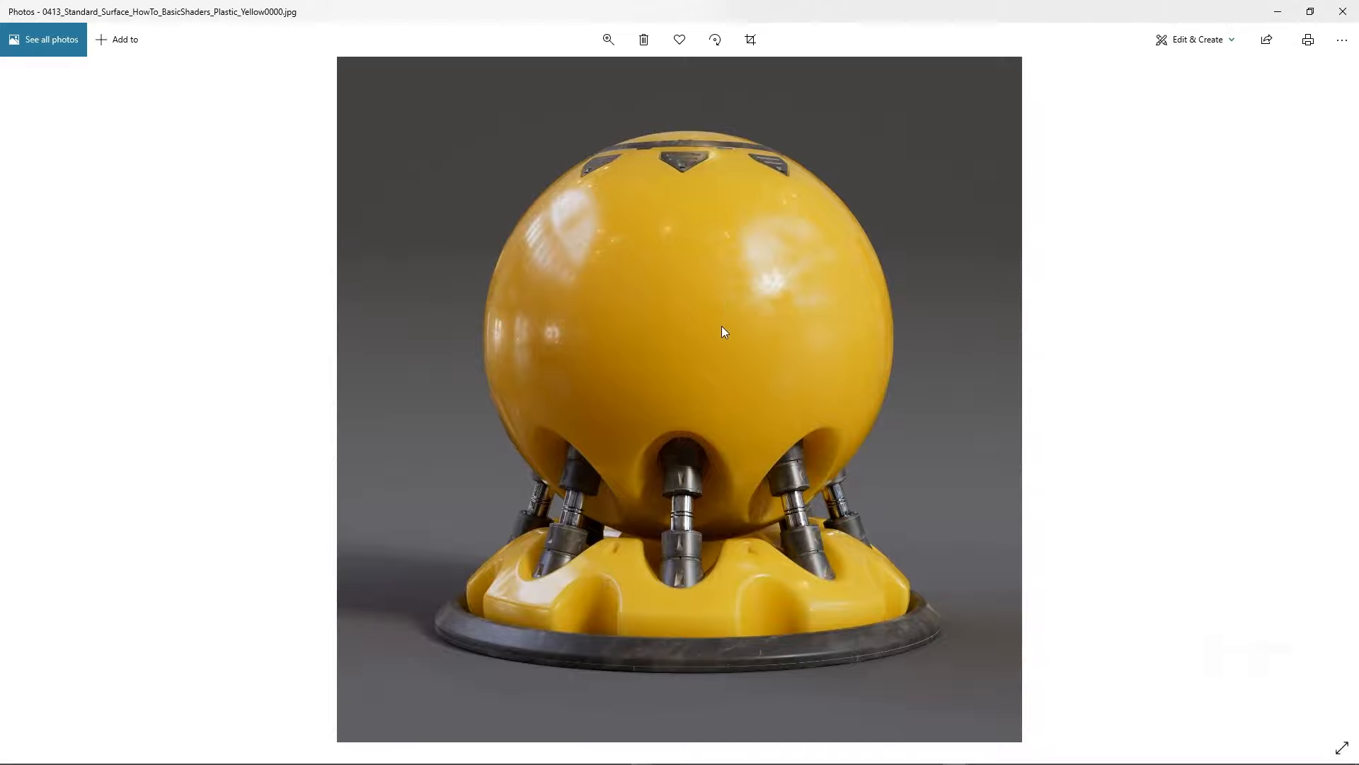
double_click(721, 325)
drag(721, 323, 682, 304)
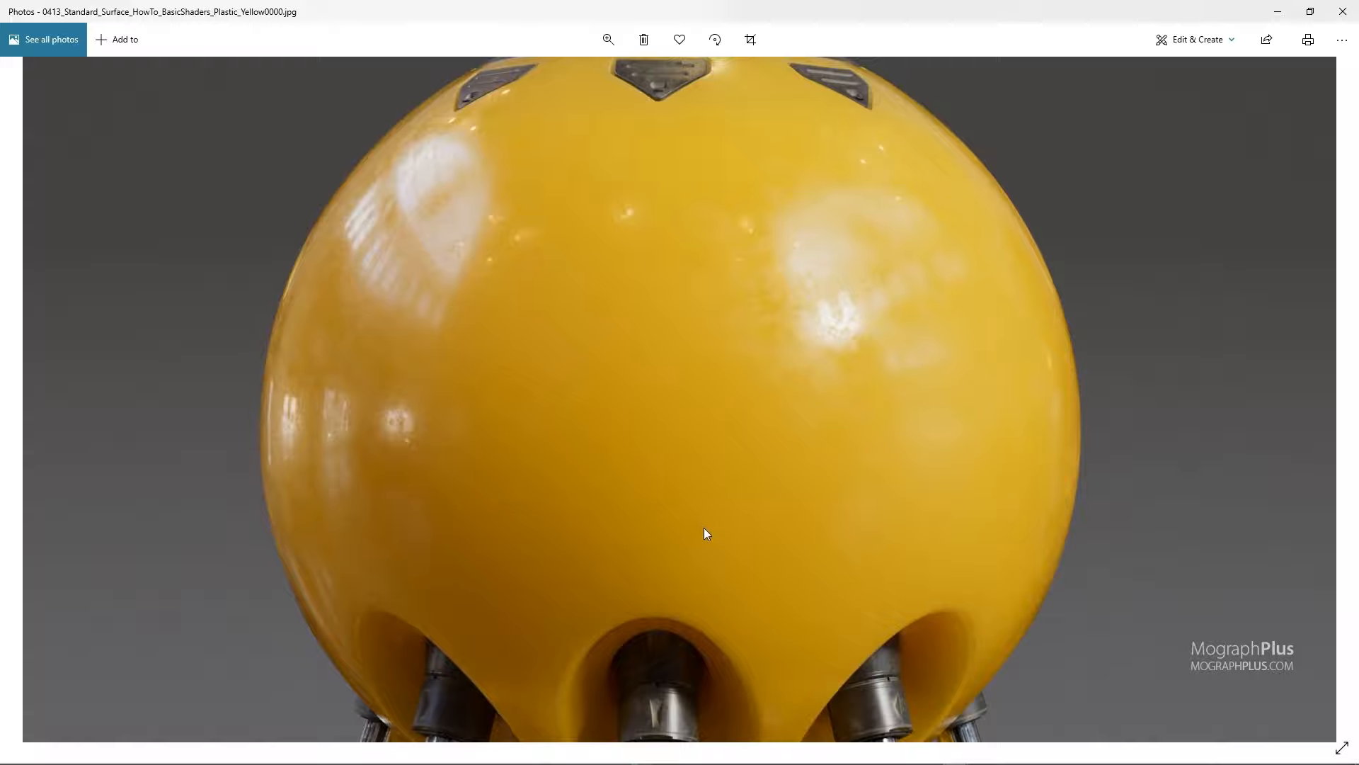
drag(703, 531, 707, 326)
drag(673, 588, 674, 320)
double_click(674, 321)
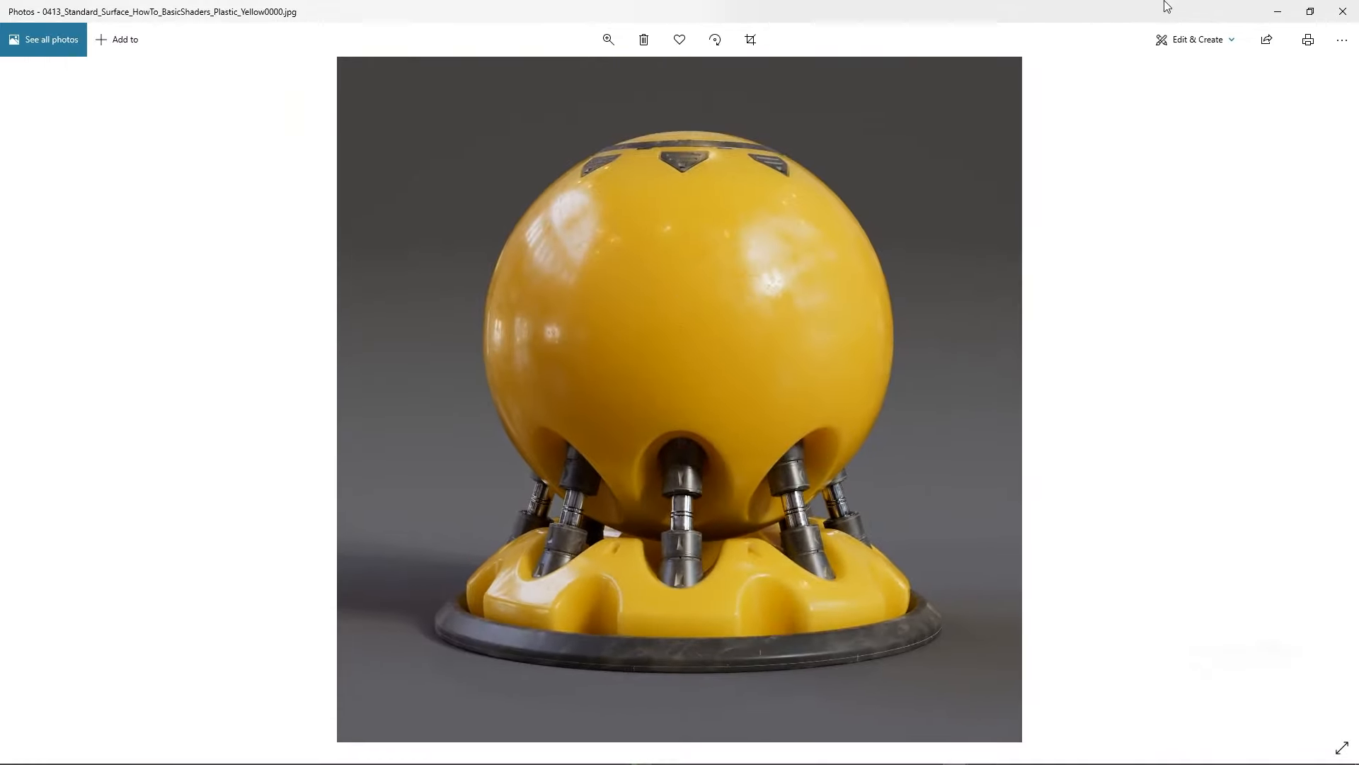
click(1343, 11)
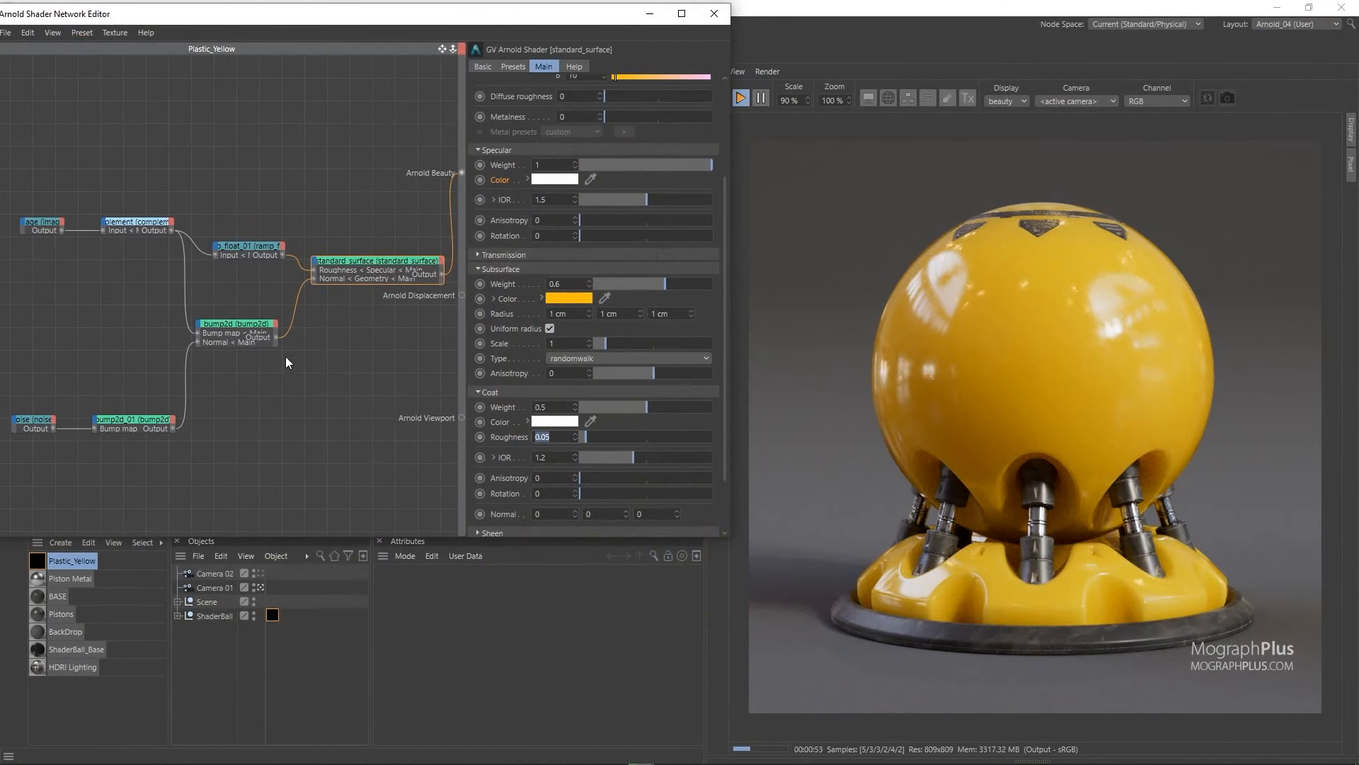
Duplicate the Plastic_Yellow material, rename the copy Plastic_Red and assign it to the ShaderBall object.
ctrl+drag(78, 558, 74, 555)
double_click(90, 561)
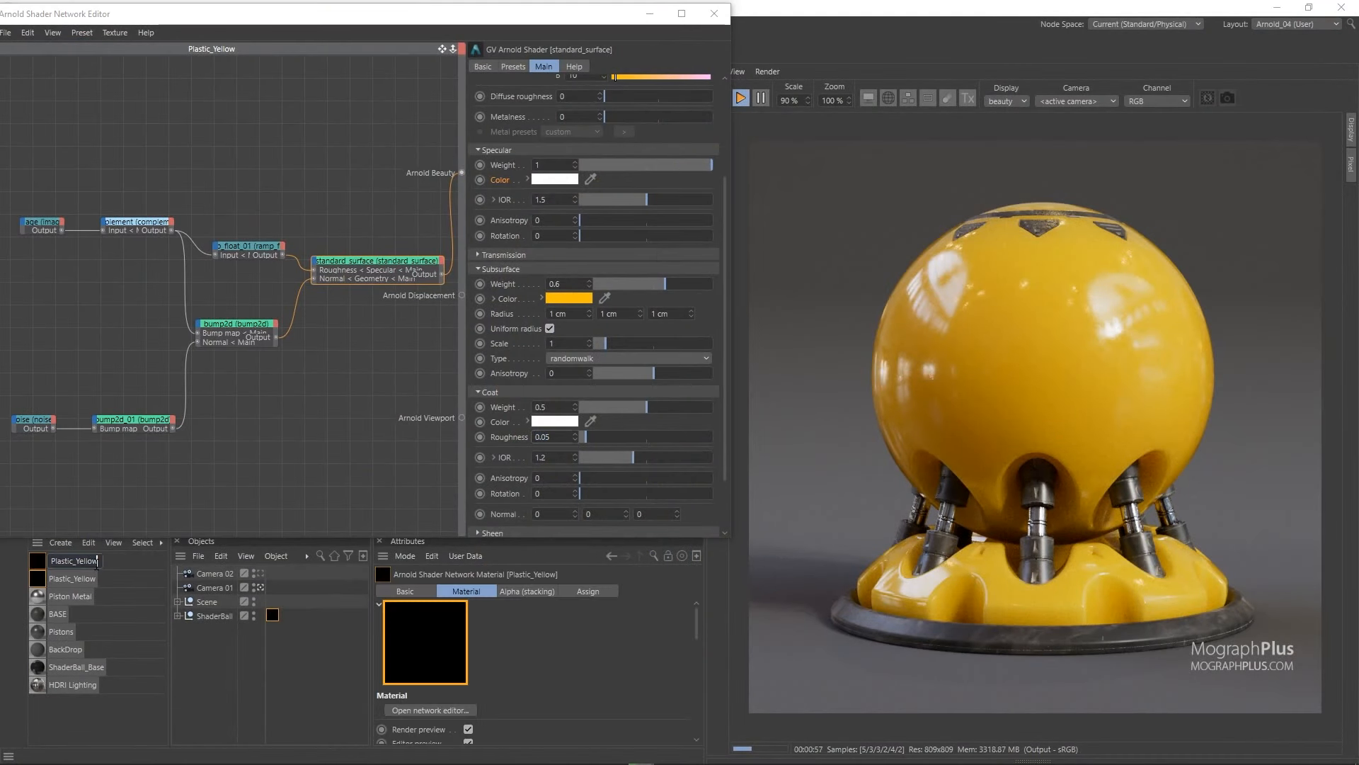
key(BackSpace)
key(BackSpace)
key(BackSpace)
key(BackSpace)
key(Return)
drag(58, 565, 276, 619)
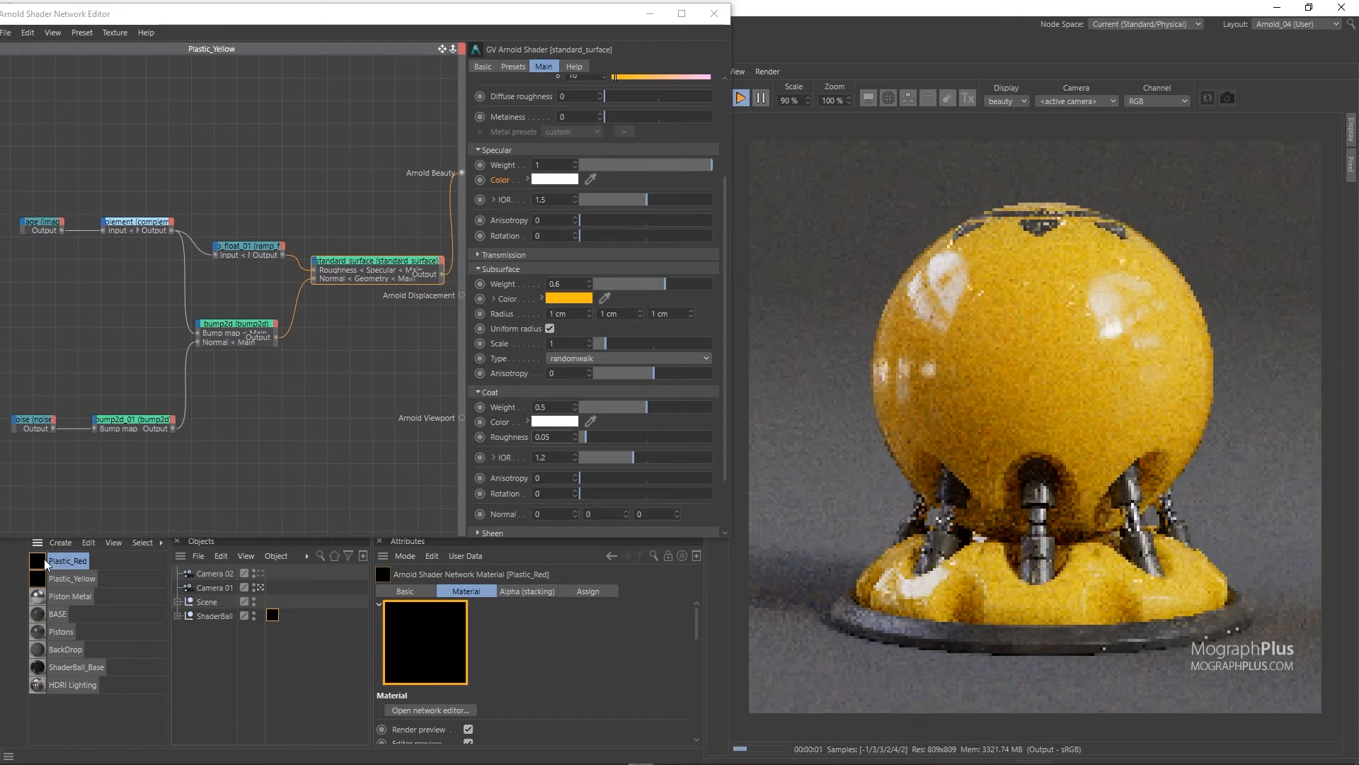
Set the standard_surface base color to RGB 184, 37, 37 and copy that color to the subsurface color.
click(376, 259)
drag(546, 132, 517, 297)
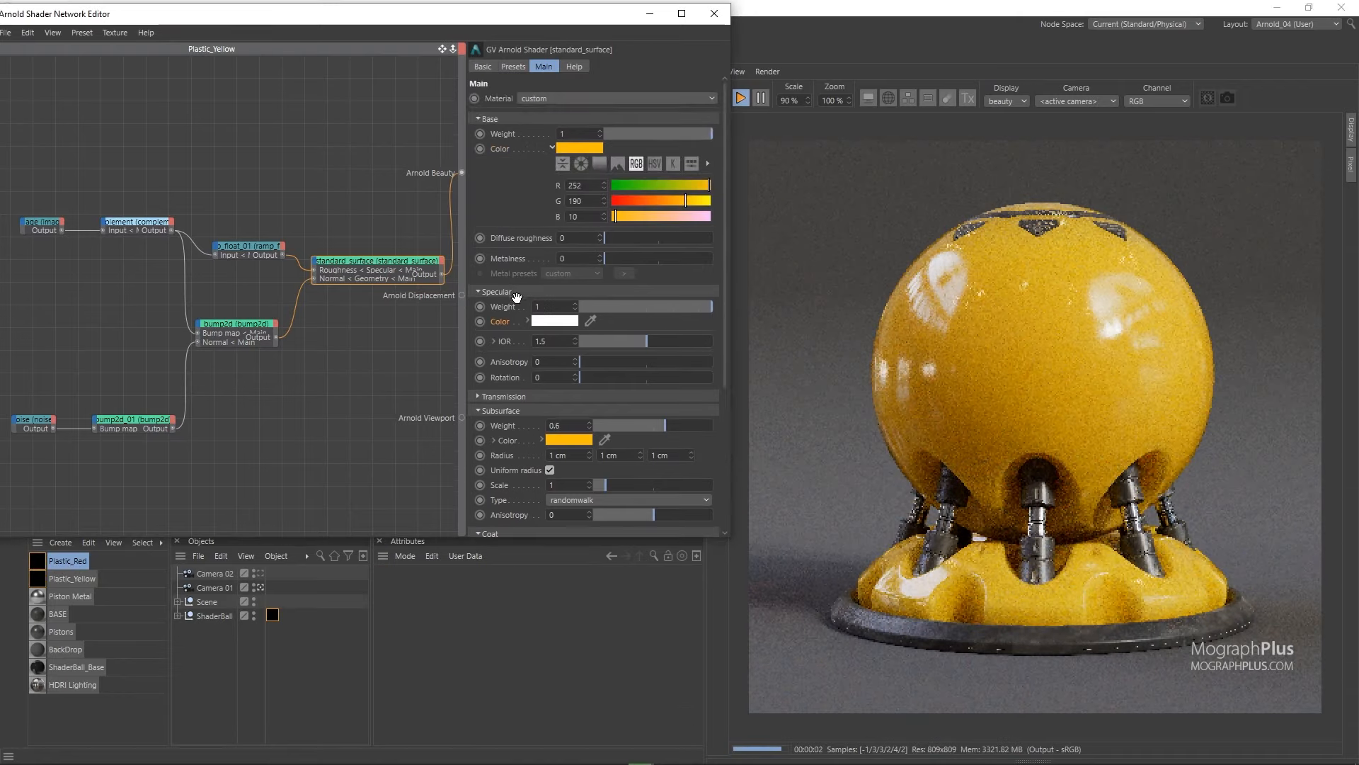
double_click(580, 186)
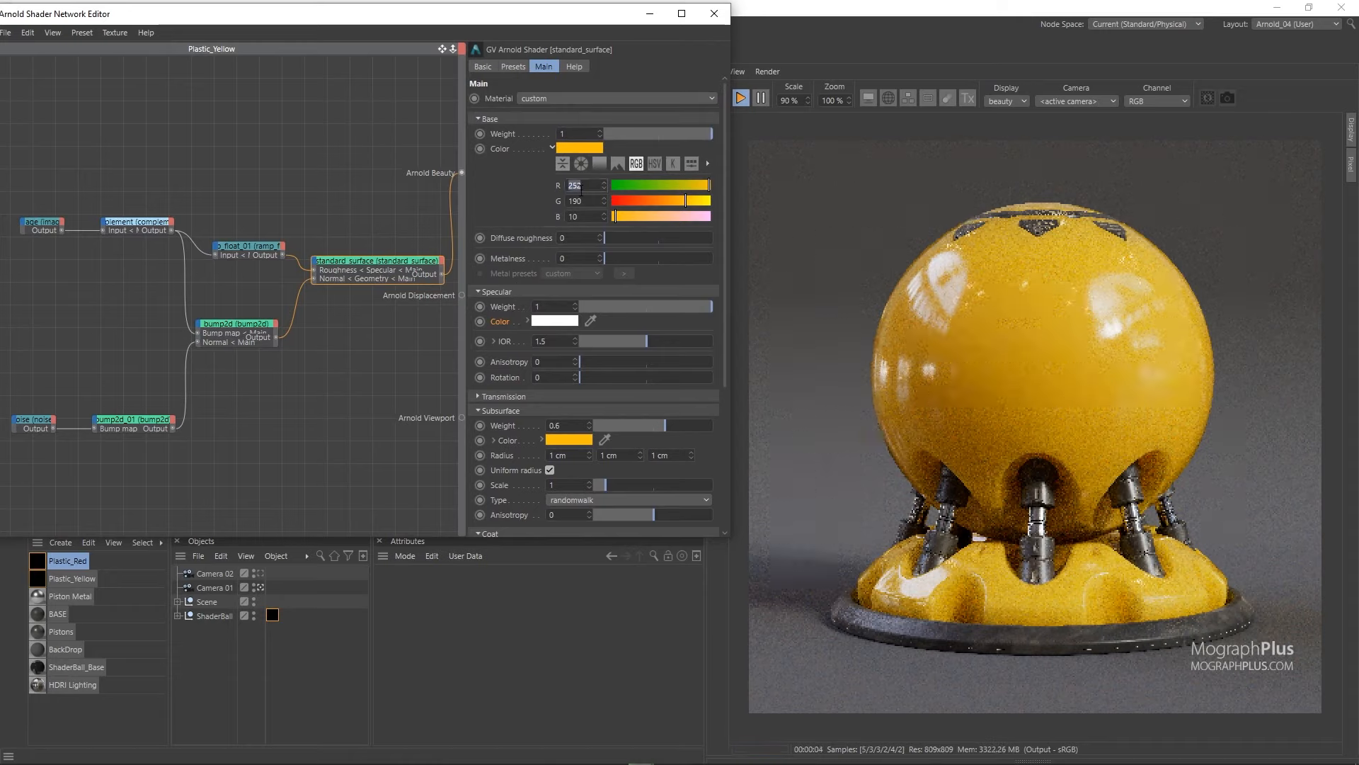
text(184)
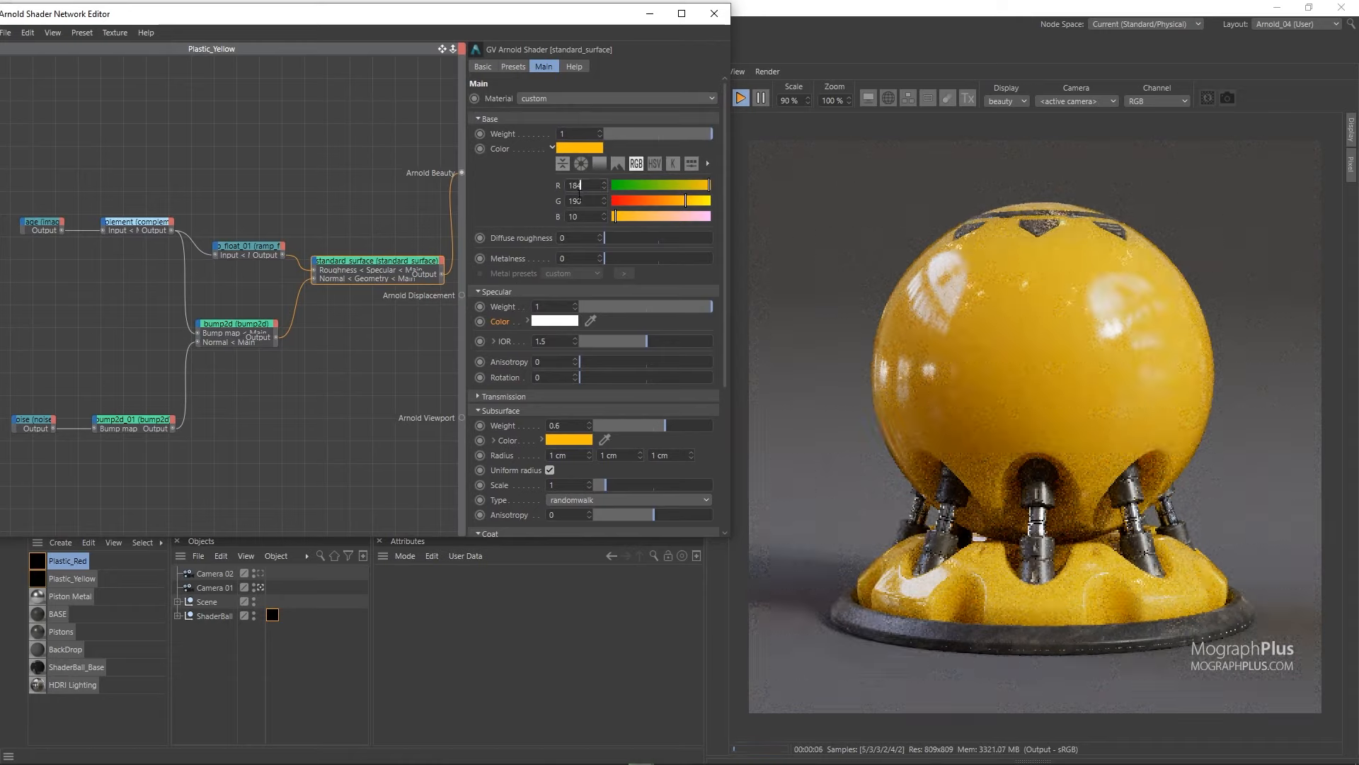
click(586, 200)
double_click(586, 200)
text(37)
key(Tab)
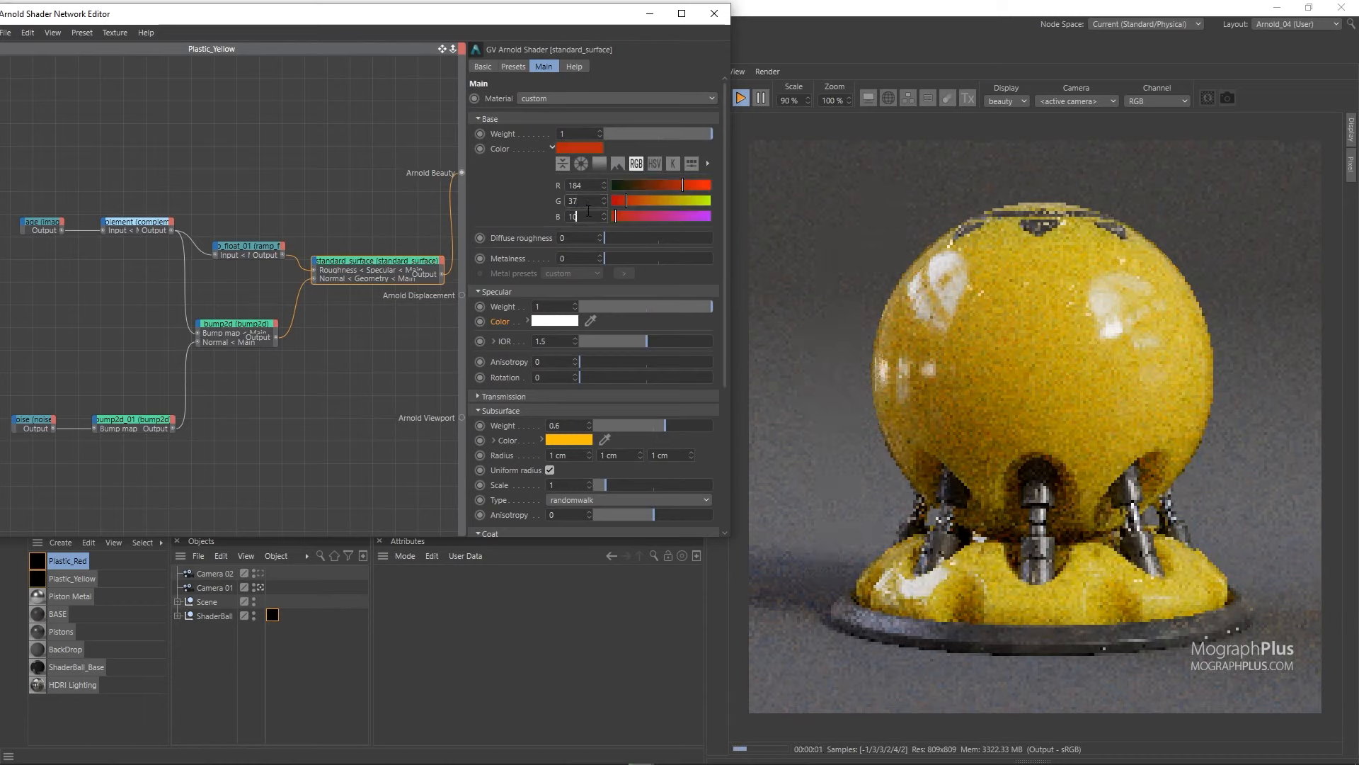
text(37)
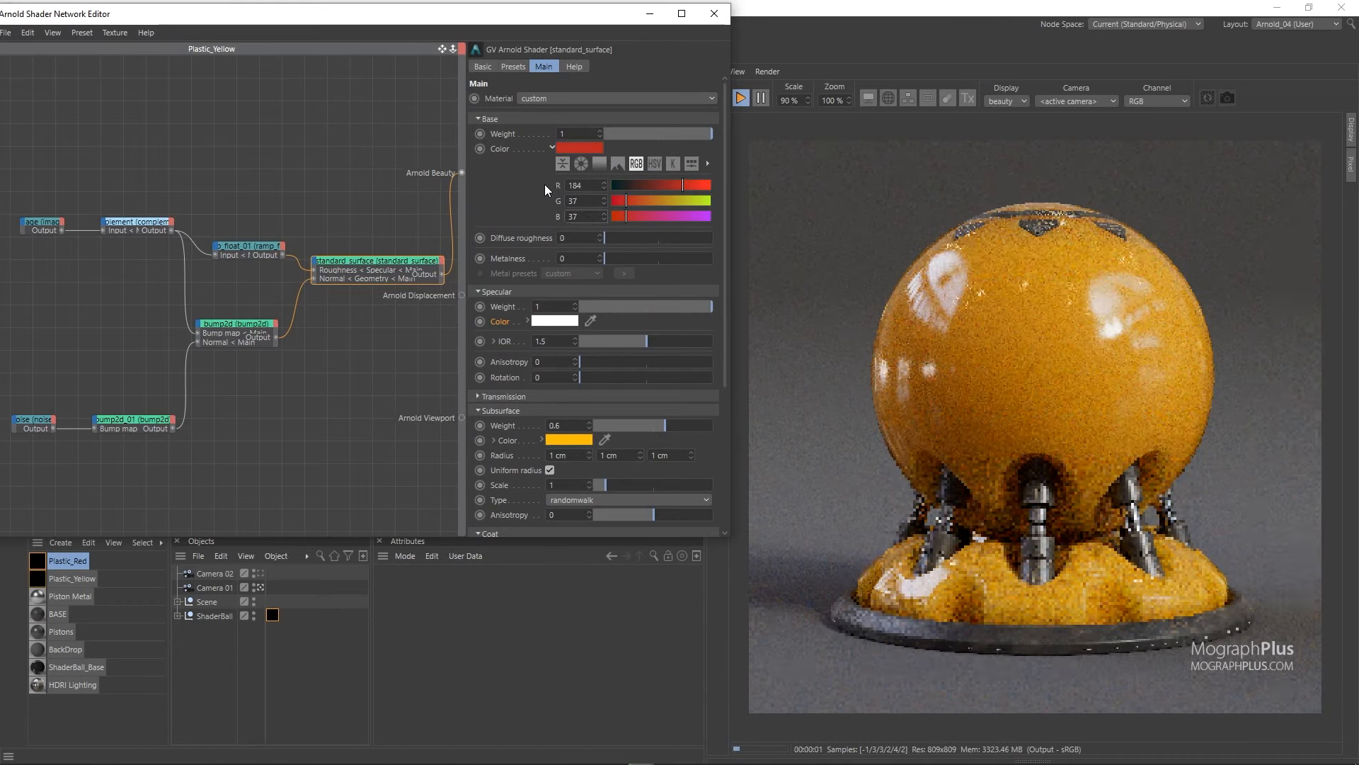
drag(575, 149, 572, 443)
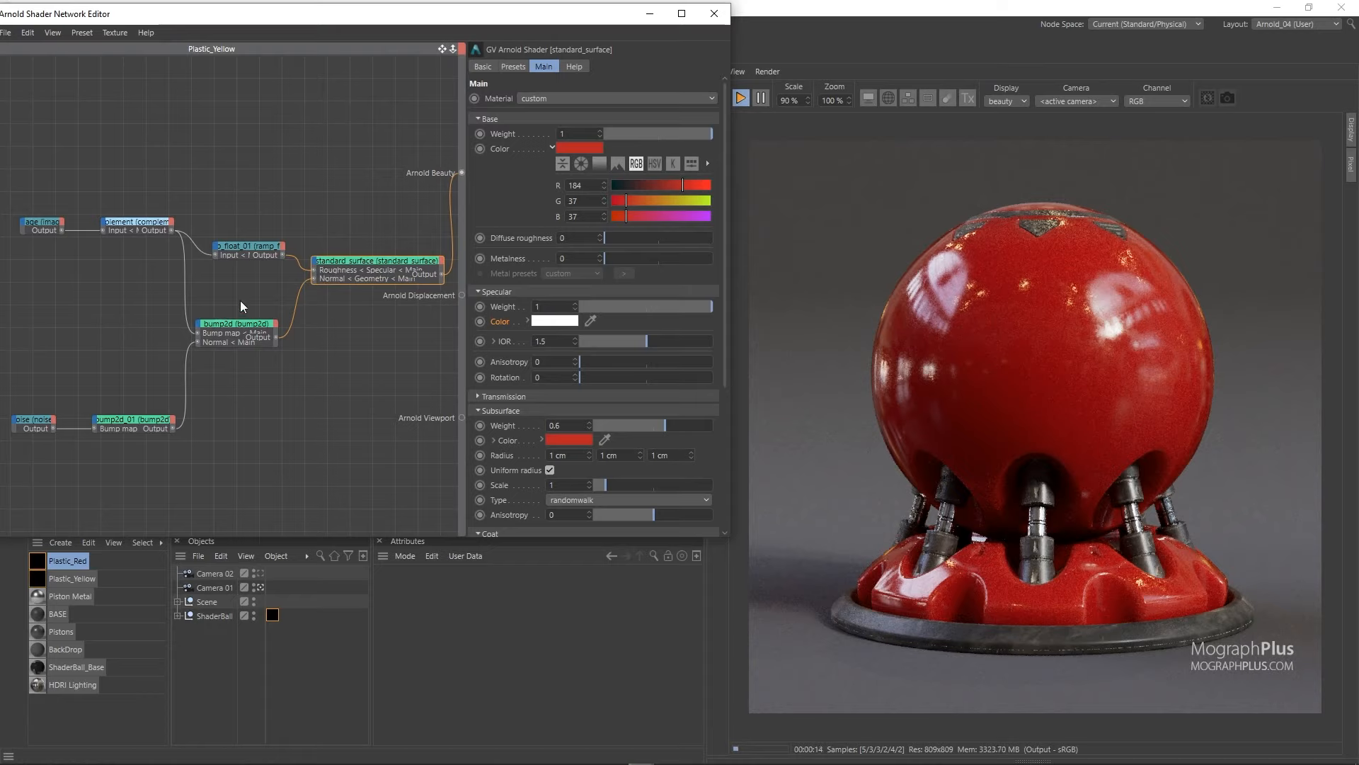
Set the Y value of the last ramp point in the ramp_float_01 roughness node to 0.4.
click(252, 248)
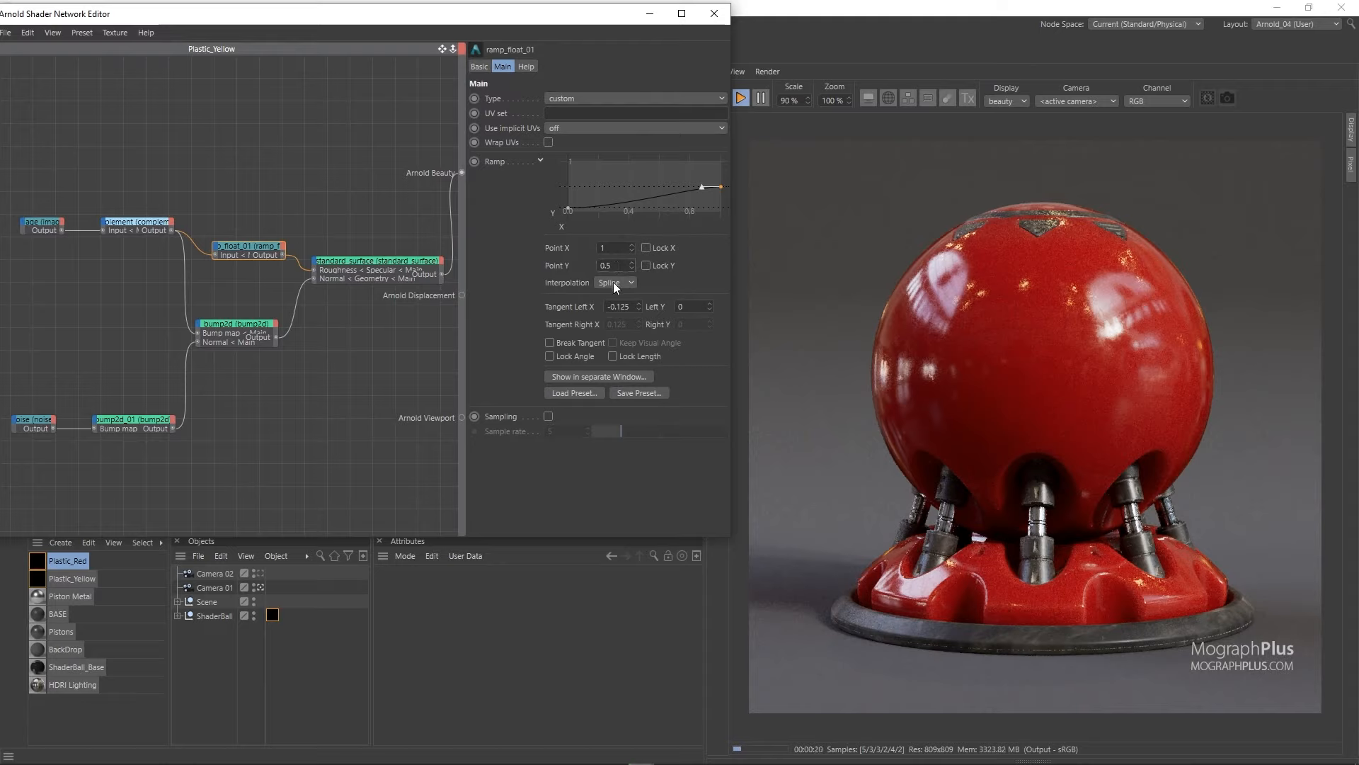
text(0.4)
key(Return)
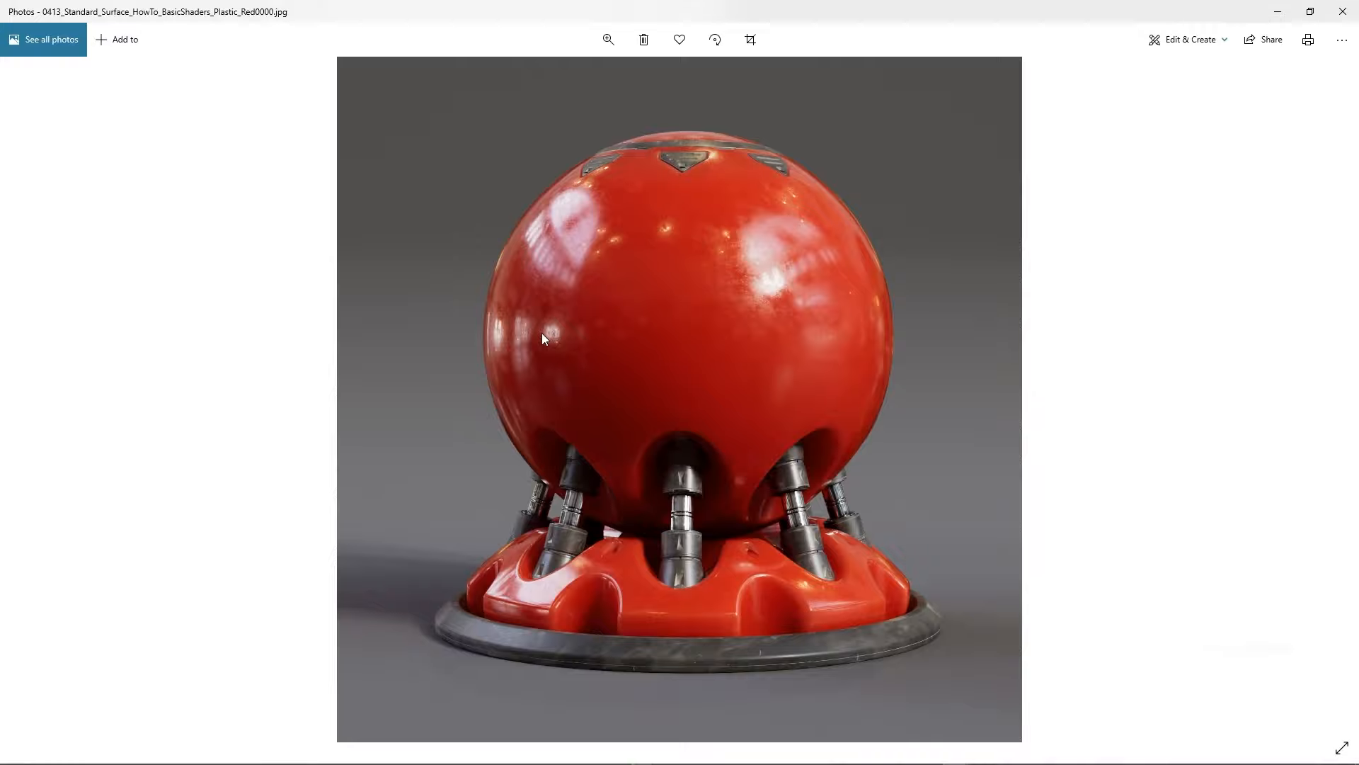
Examine the highlights, sphere surface and base of the finished Plastic_Red render up close in Photos and close the image.
double_click(653, 305)
drag(653, 238, 671, 279)
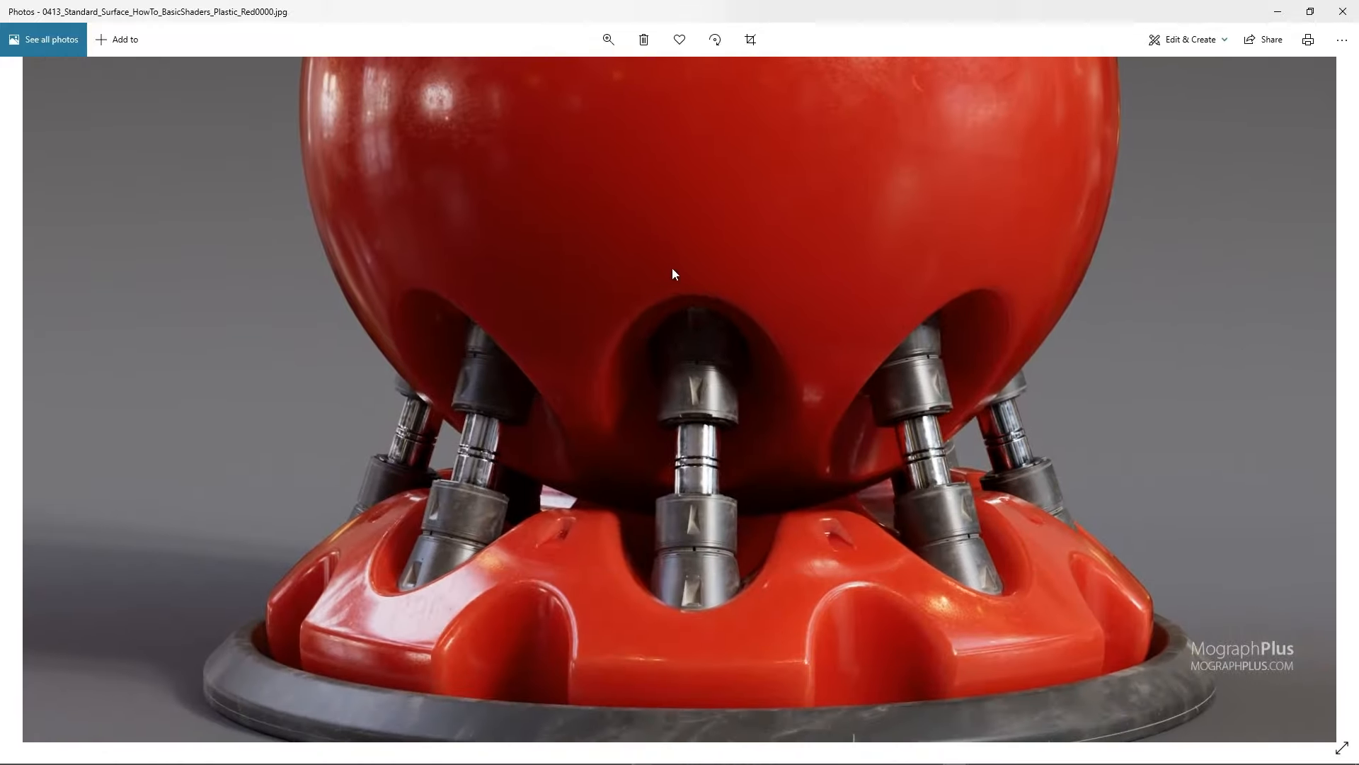
double_click(673, 269)
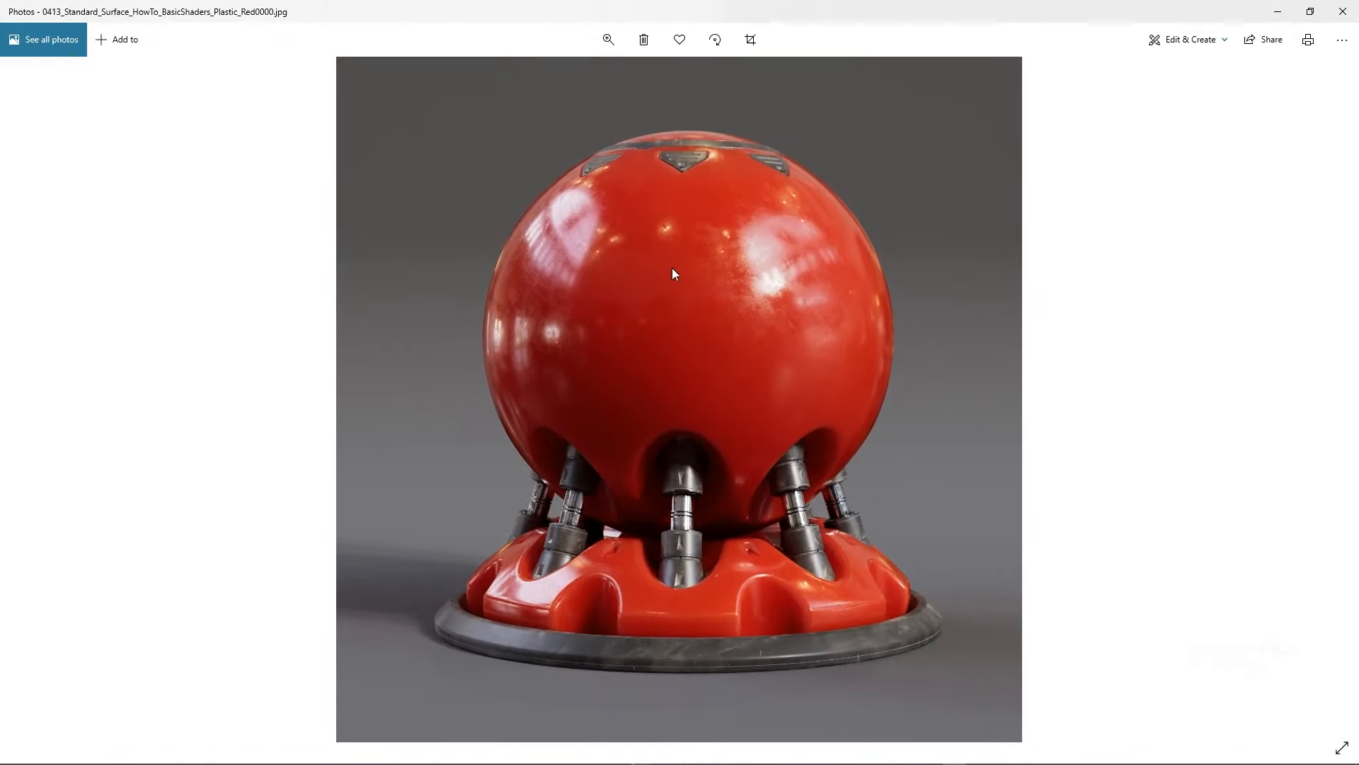
double_click(558, 601)
double_click(611, 495)
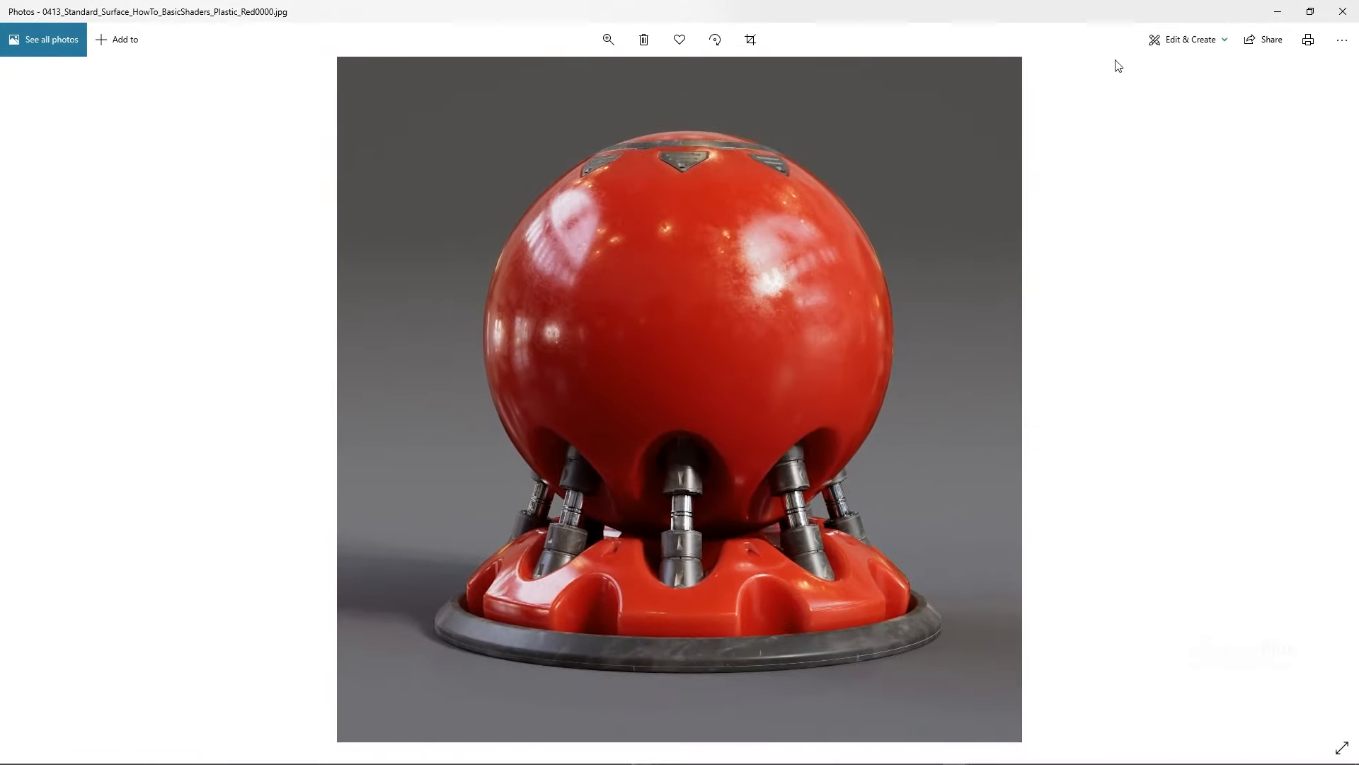
click(1342, 12)
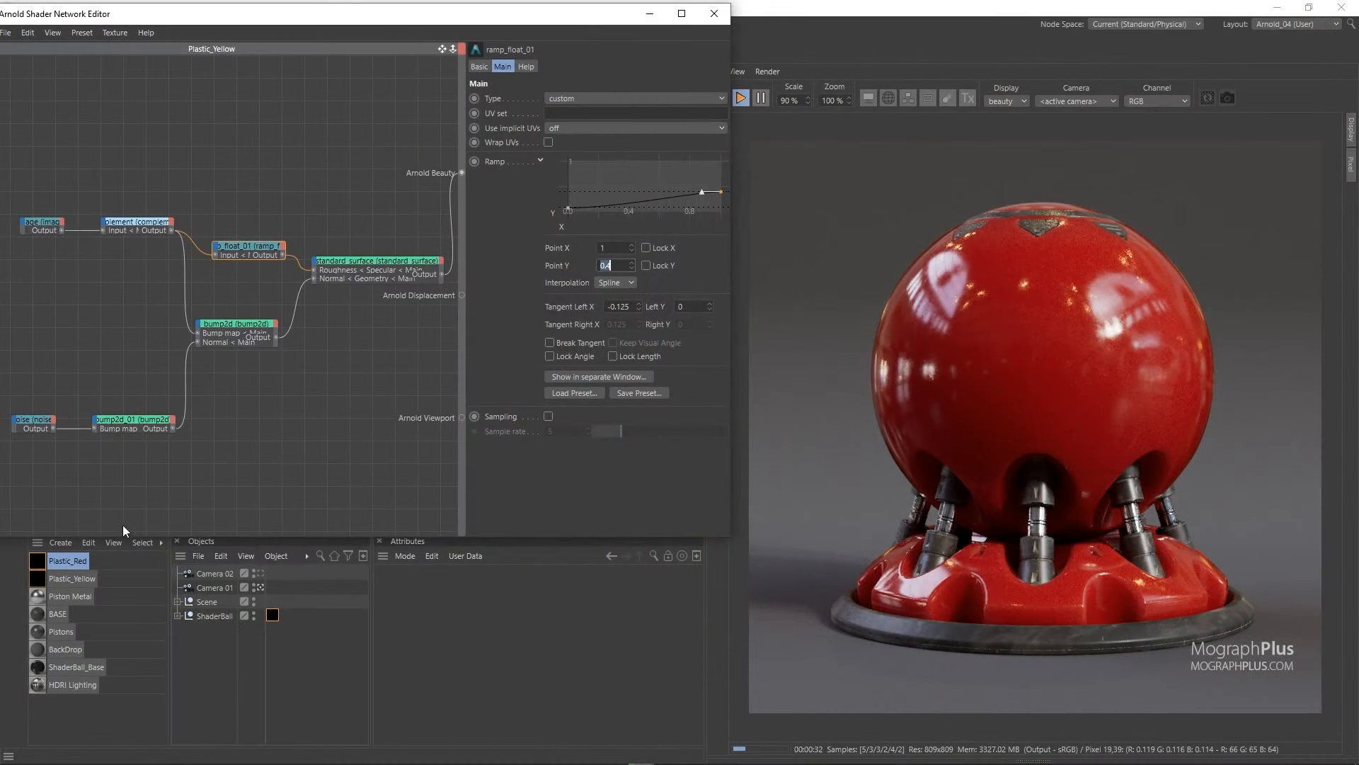
Create a new Arnold standard_surface material, name it Parquet and assign it to the ShaderBall object.
click(55, 542)
mouse_move(97, 610)
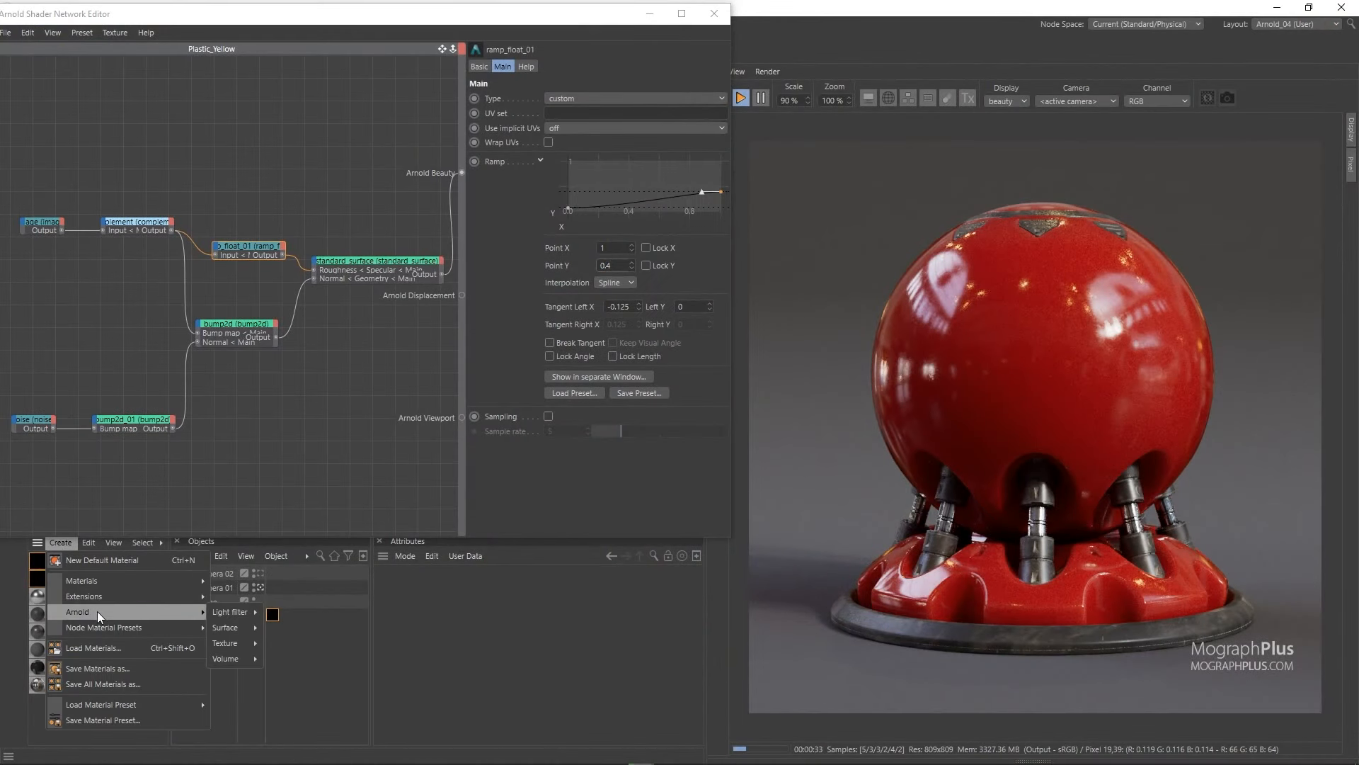
mouse_move(225, 627)
click(300, 706)
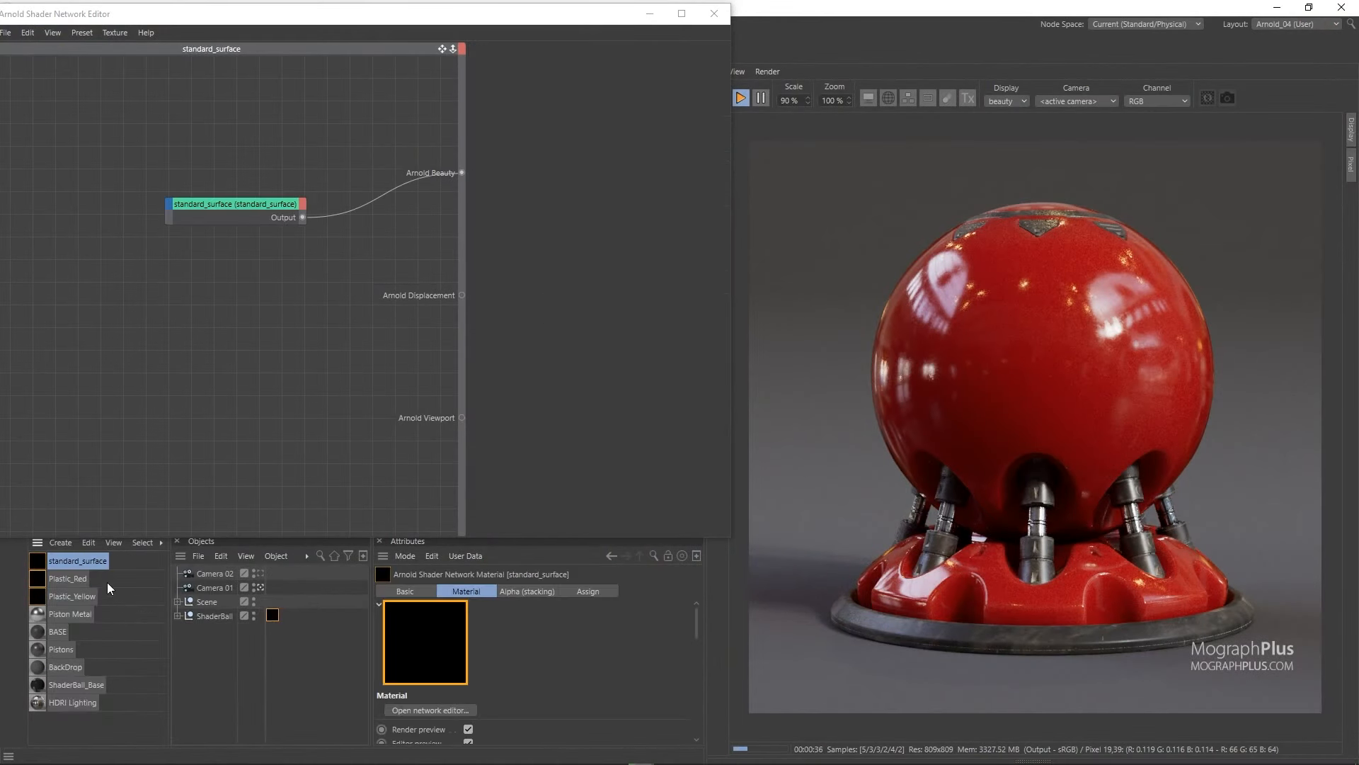
double_click(99, 563)
text(P)
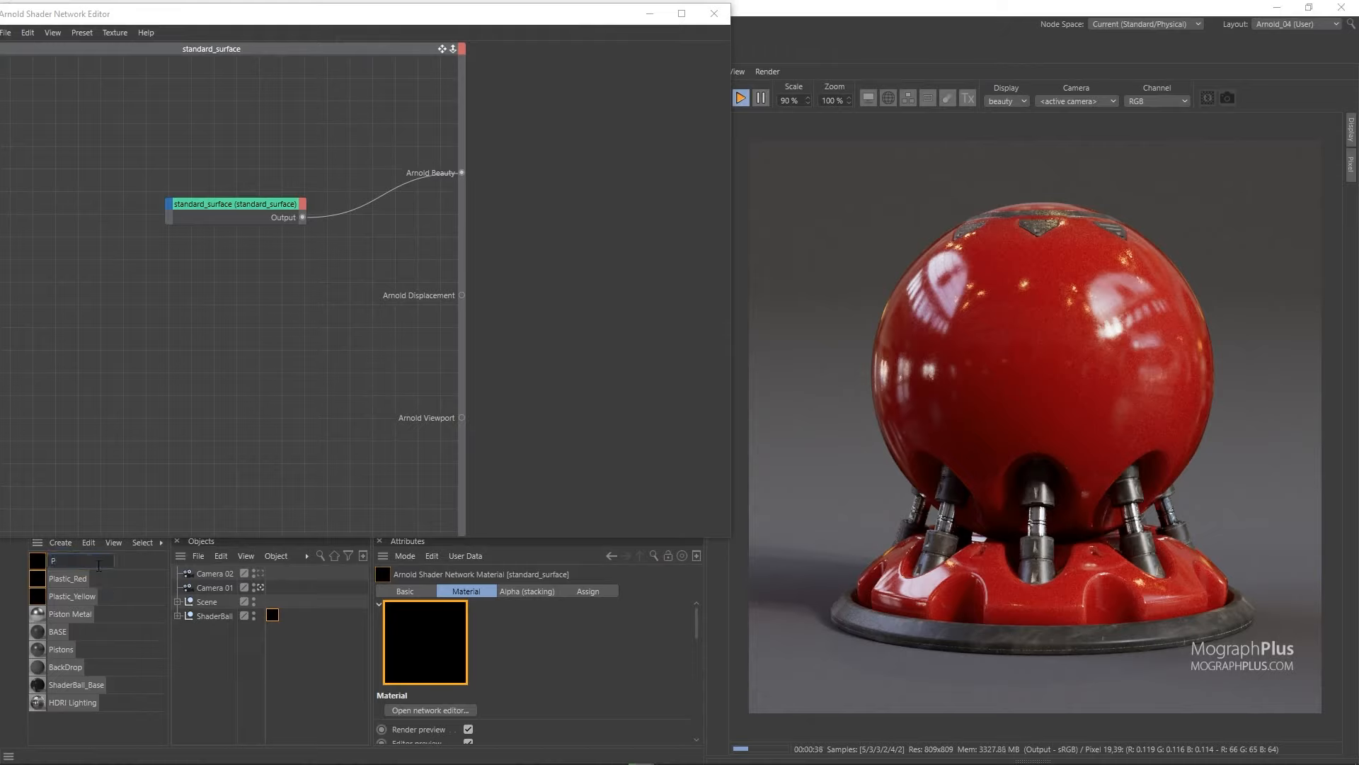
text(arquet)
key(Return)
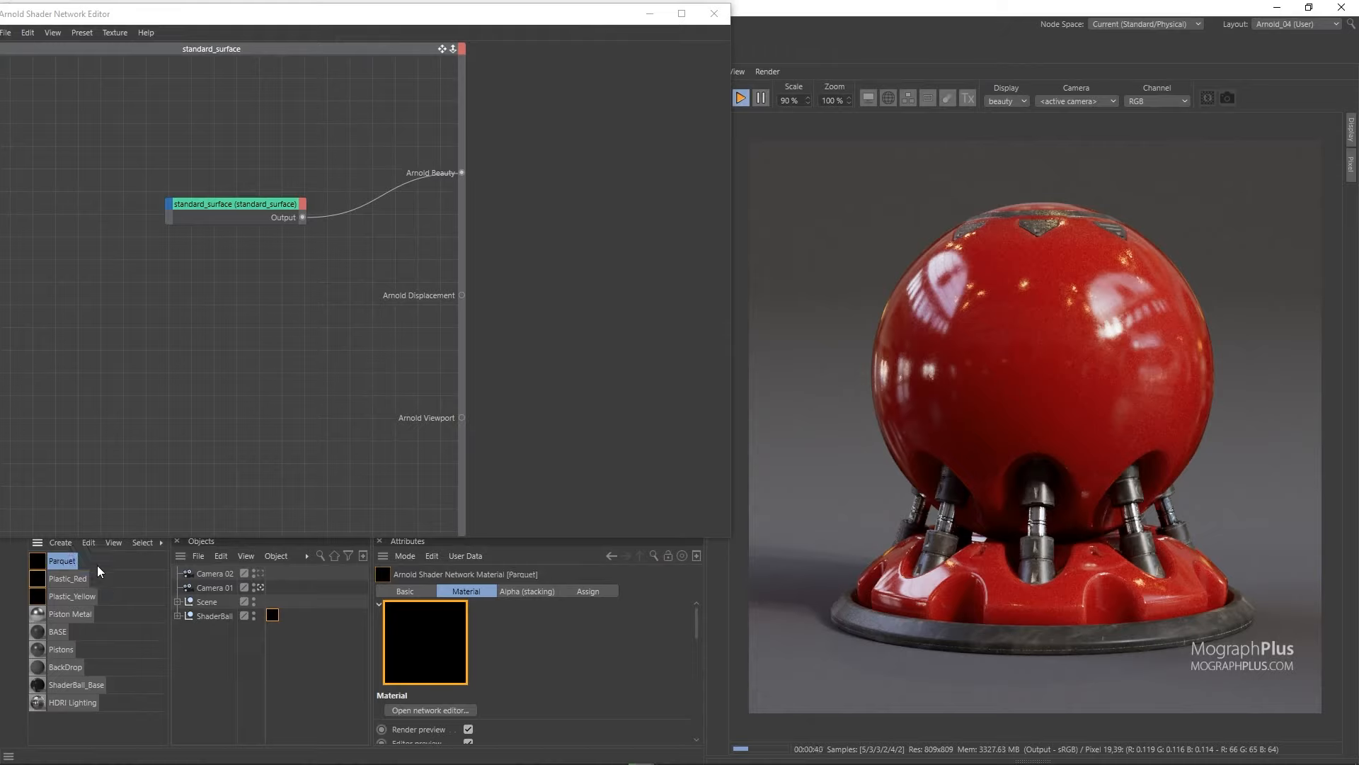
drag(82, 567, 272, 615)
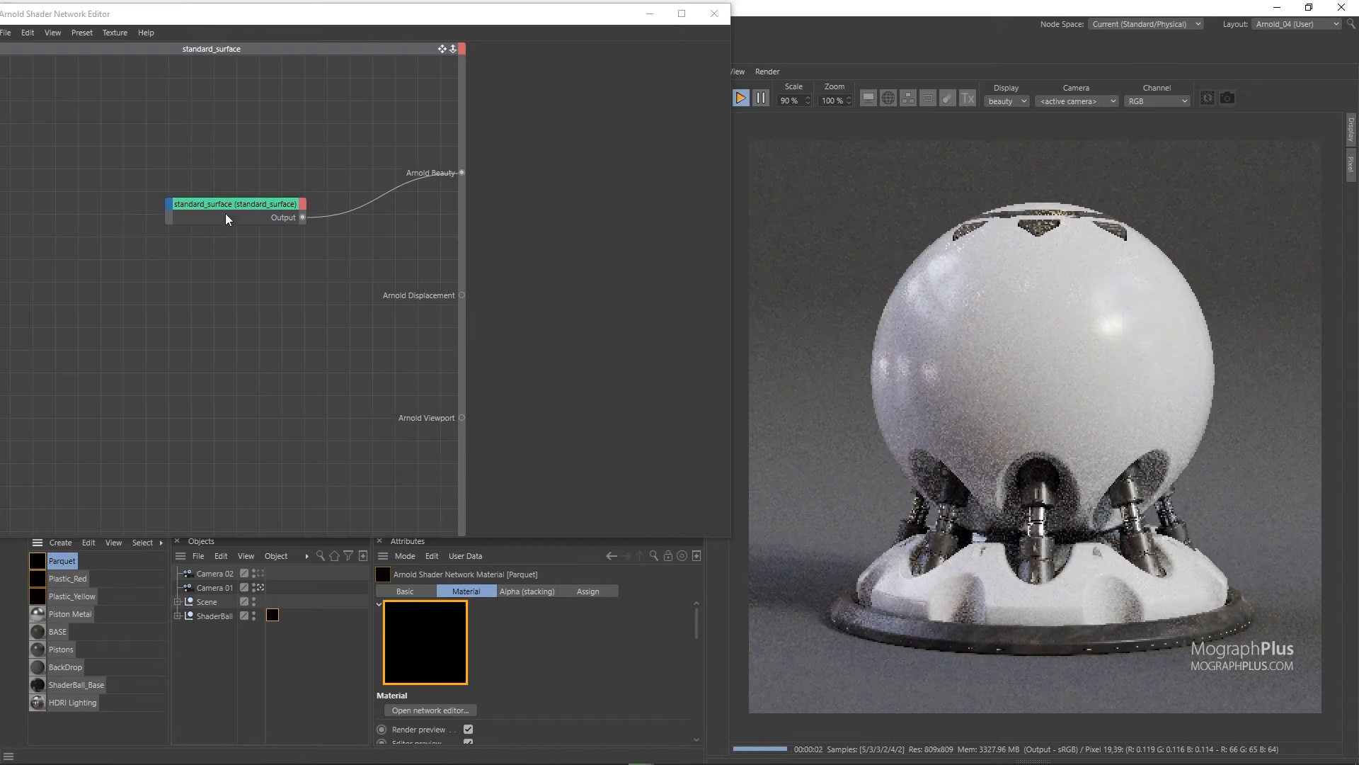
Move the standard_surface node closer to the Arnold Beauty port and add an image node that loads the wood_Parquet texture.
drag(227, 205, 292, 173)
click(106, 209)
key(Tab)
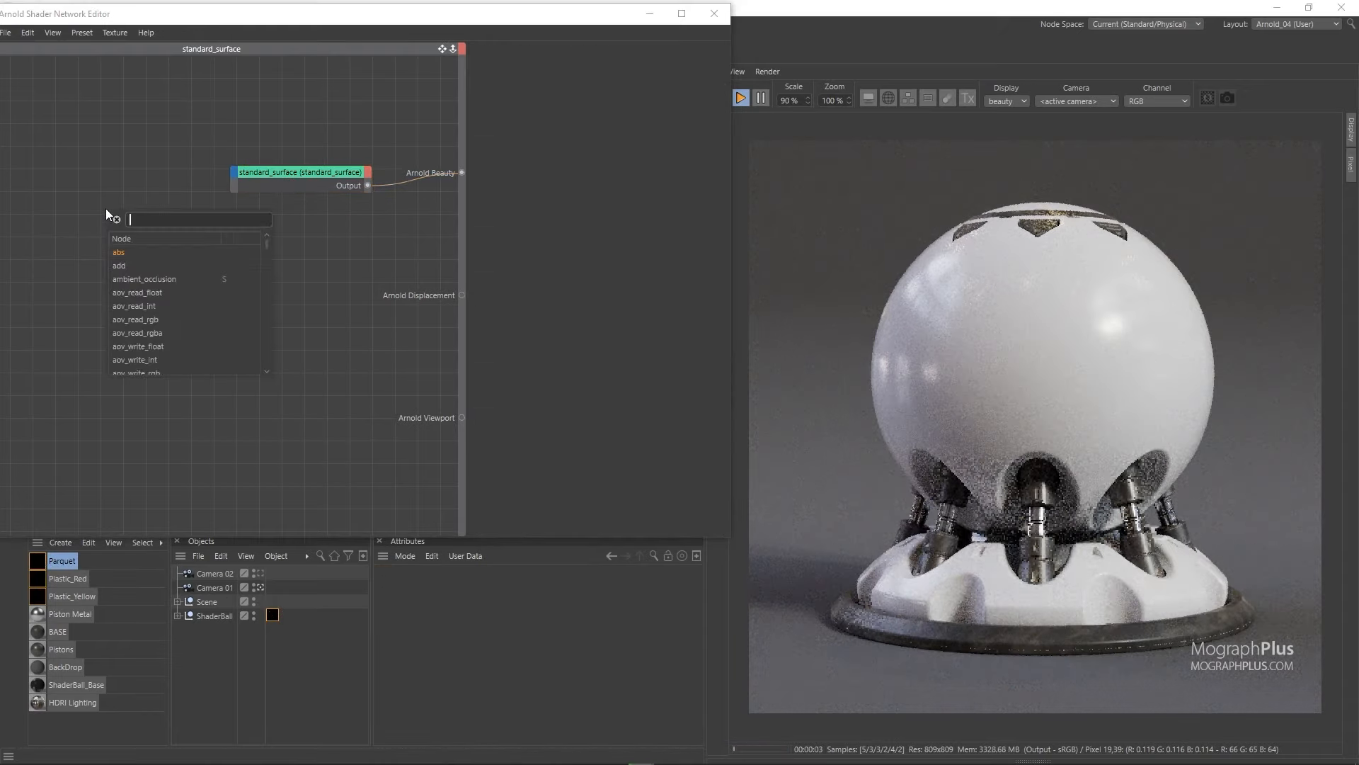
text(image)
key(Return)
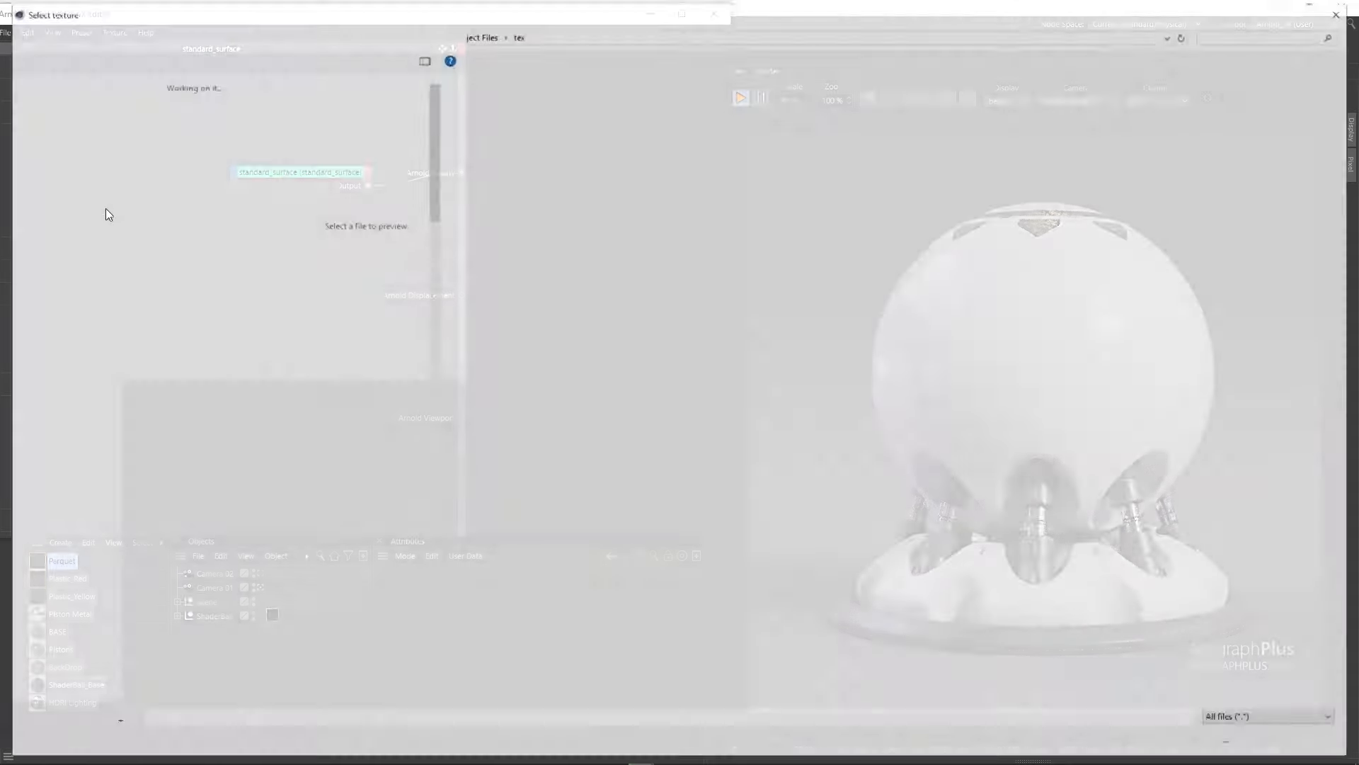
scroll(360, 437, down, 10)
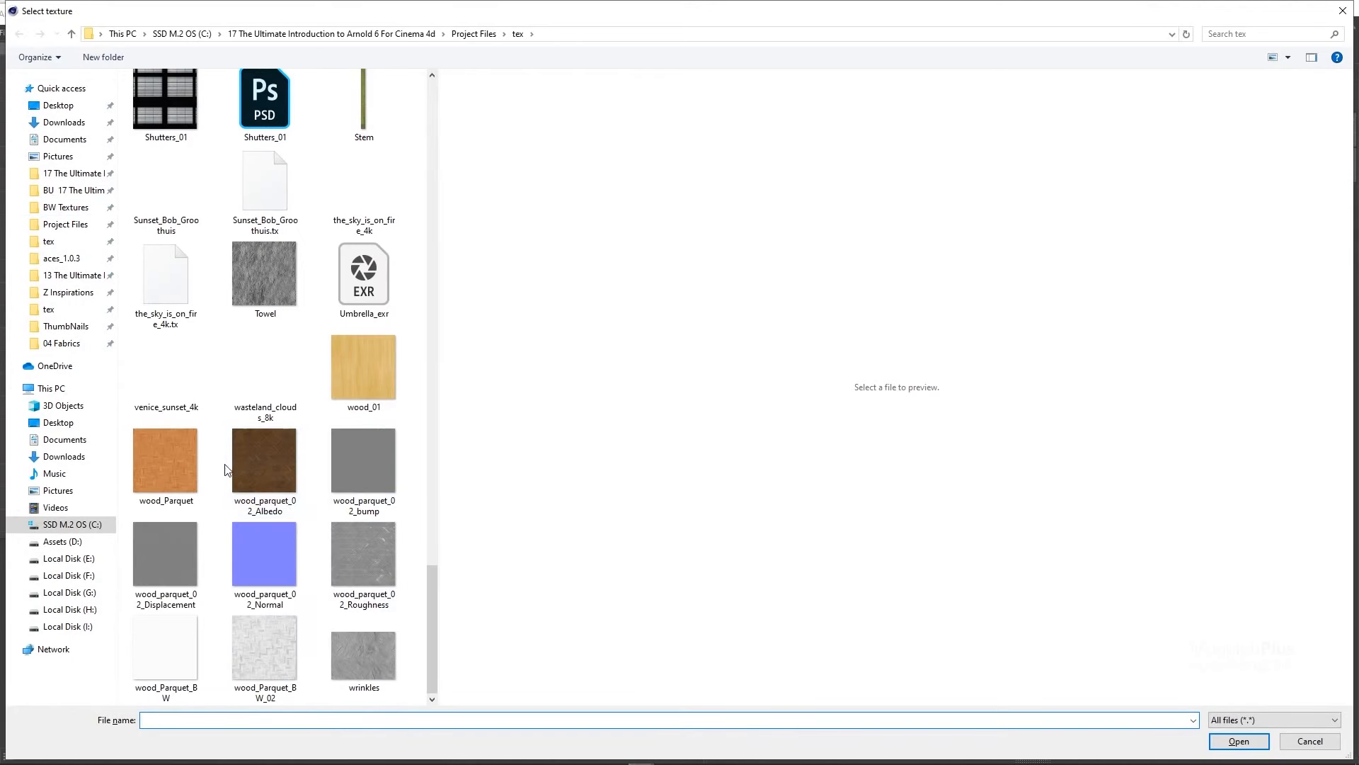
click(190, 464)
double_click(189, 464)
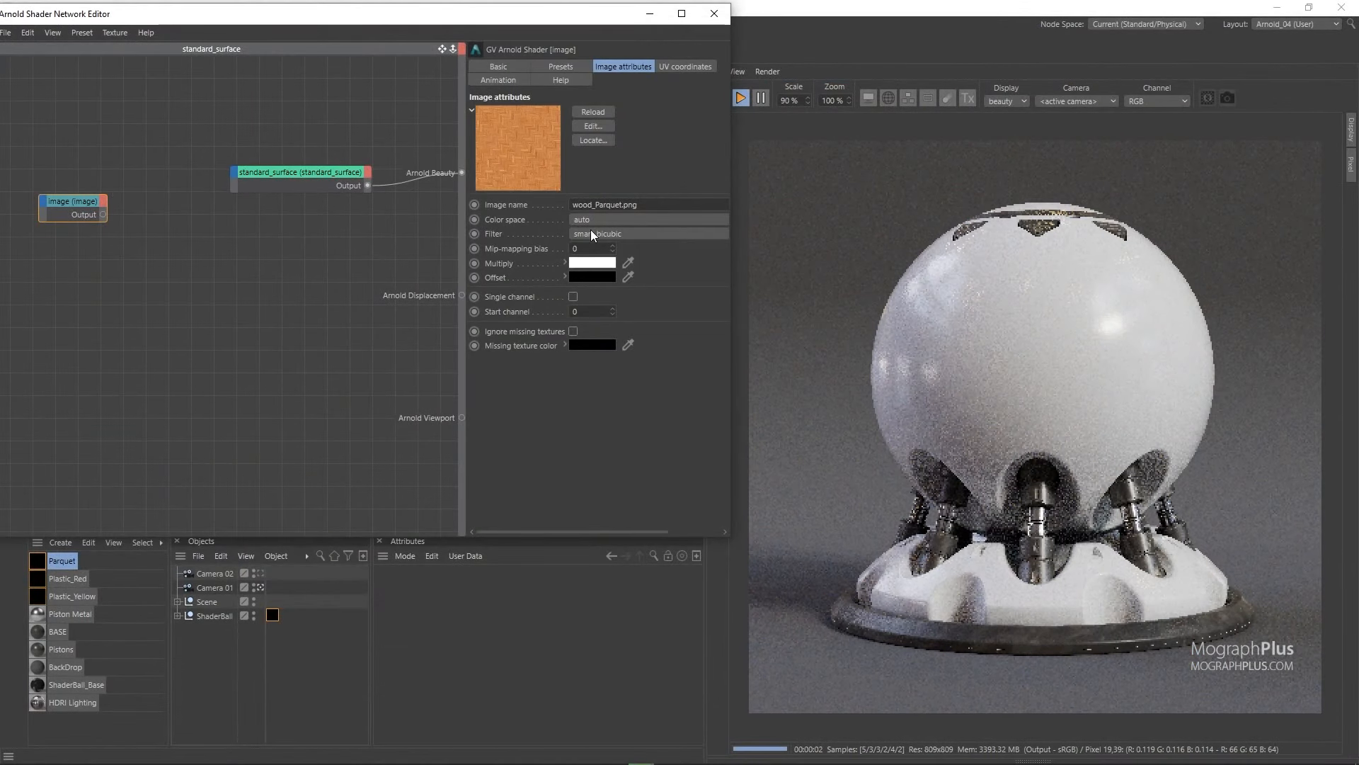
Set the color space of the wood_Parquet image node to Utility - sRGB - Texture.
click(593, 220)
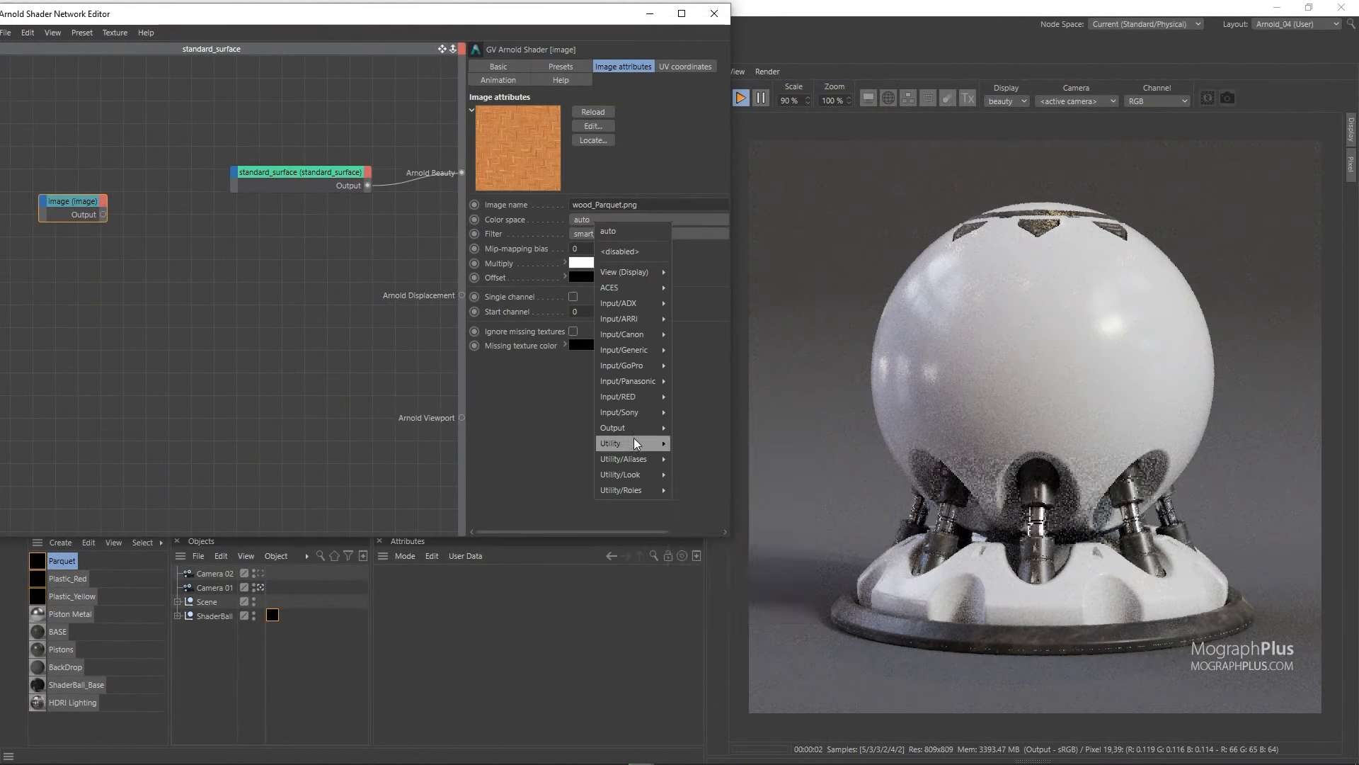
mouse_move(633, 444)
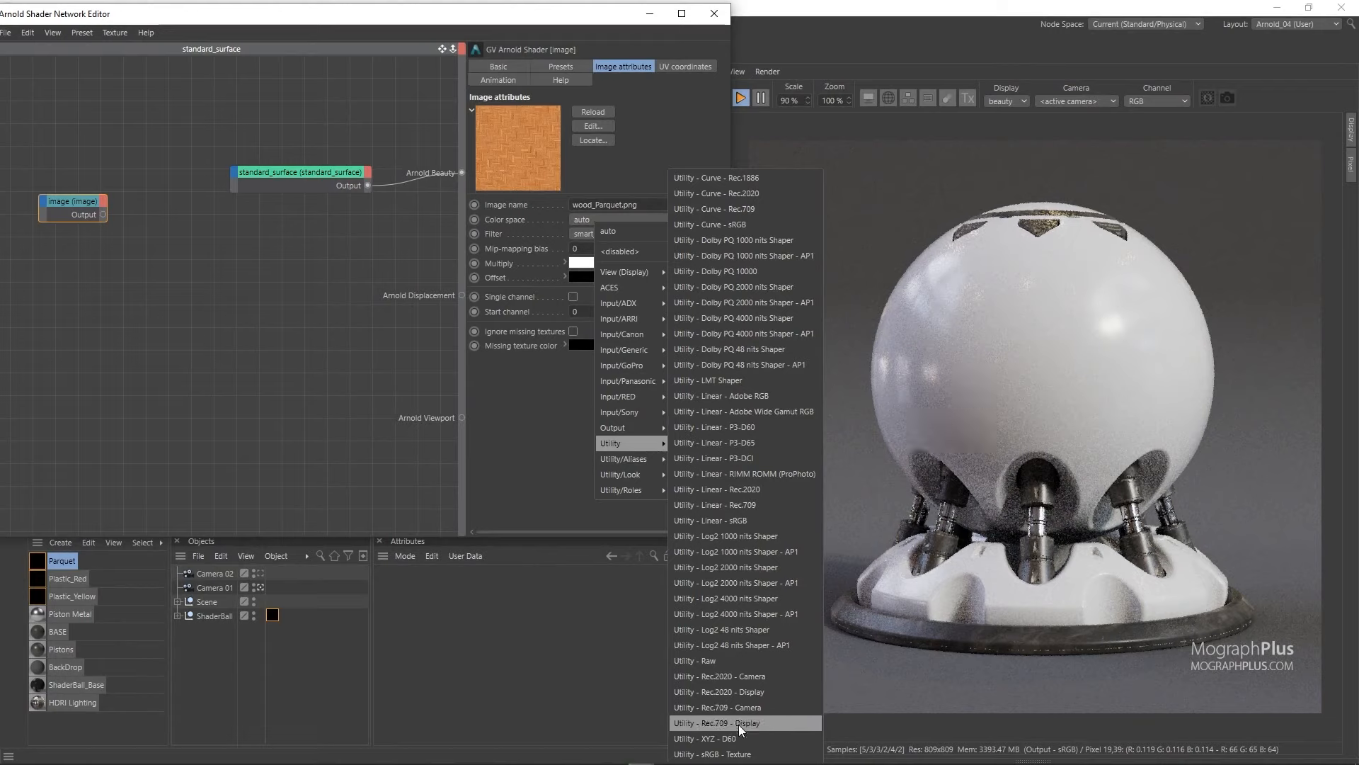
click(743, 754)
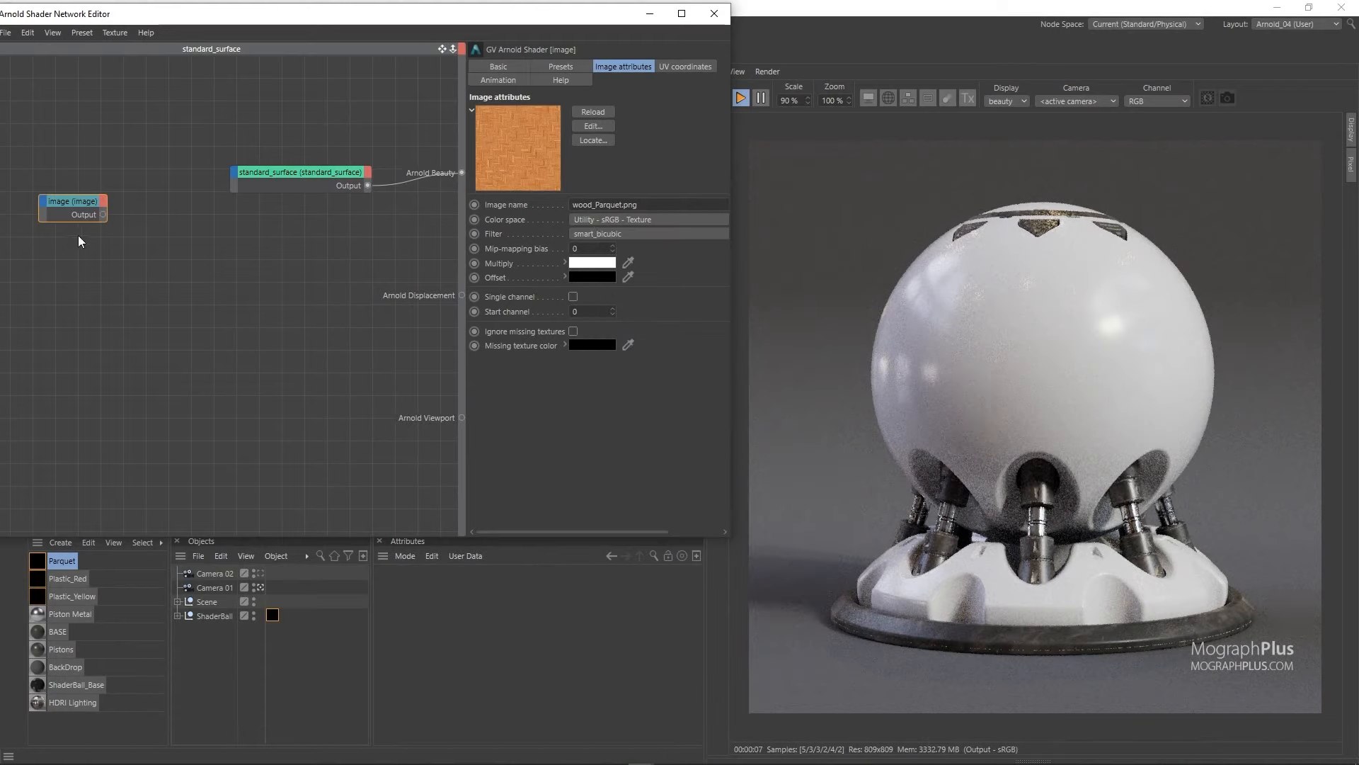
Set the image node as the beauty shader, move it below the standard_surface and set its uniform UV scale to 0.75.
drag(122, 166, 24, 253)
key(a)
key(b)
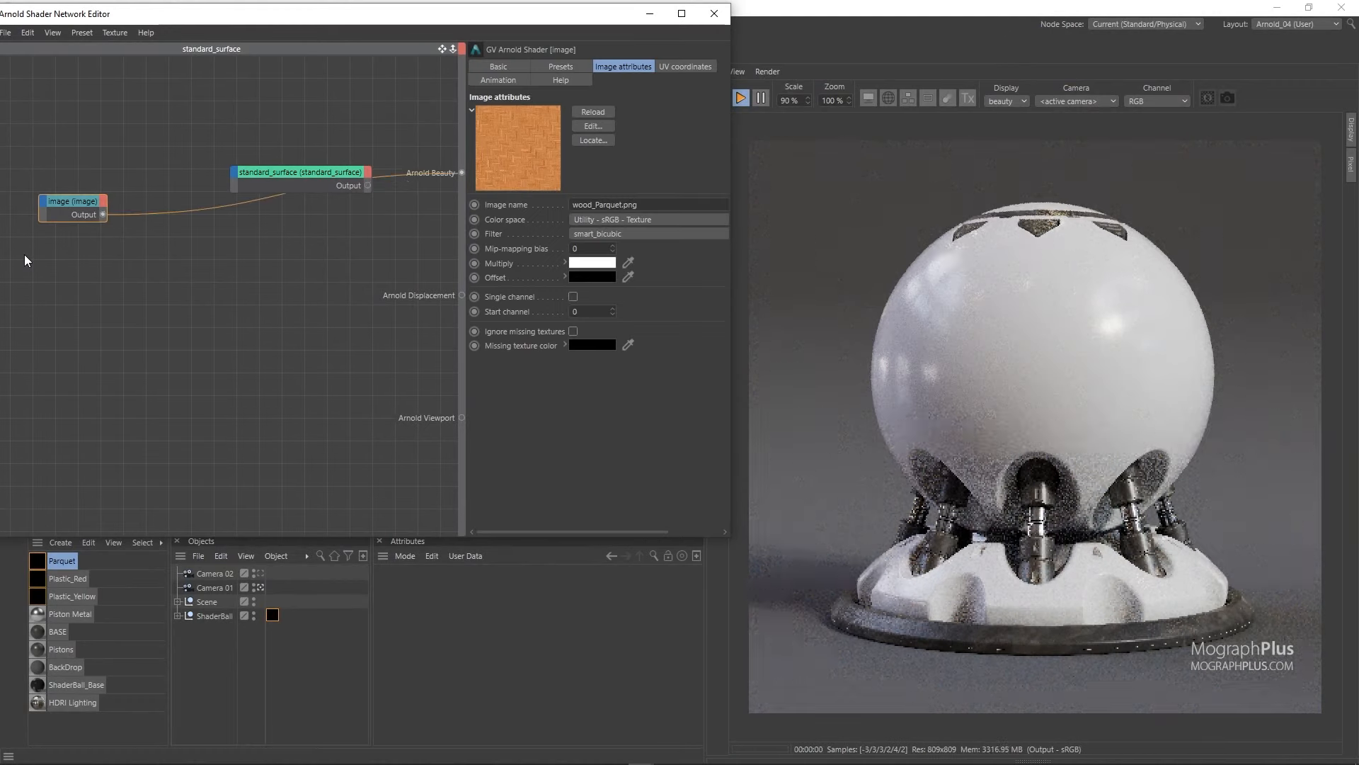
drag(70, 198, 127, 261)
click(685, 67)
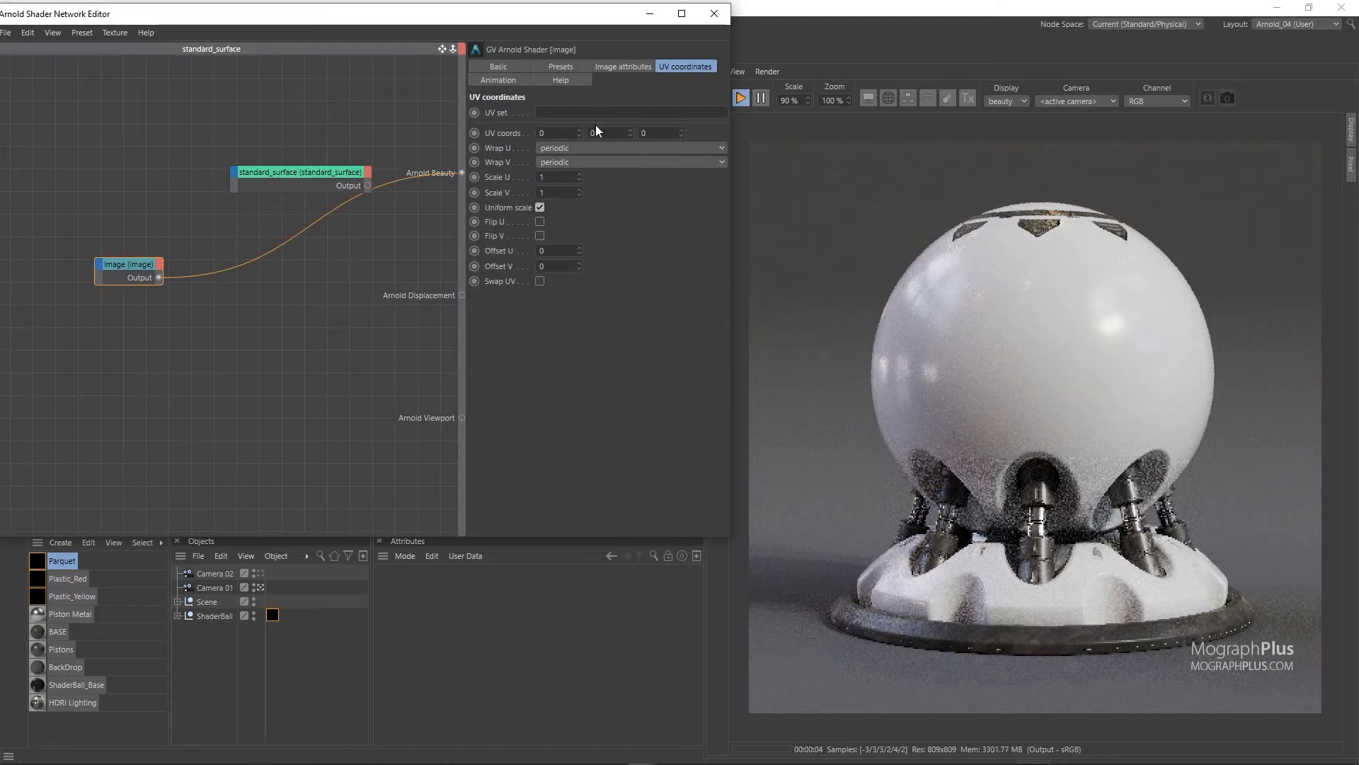
double_click(557, 175)
key(Return)
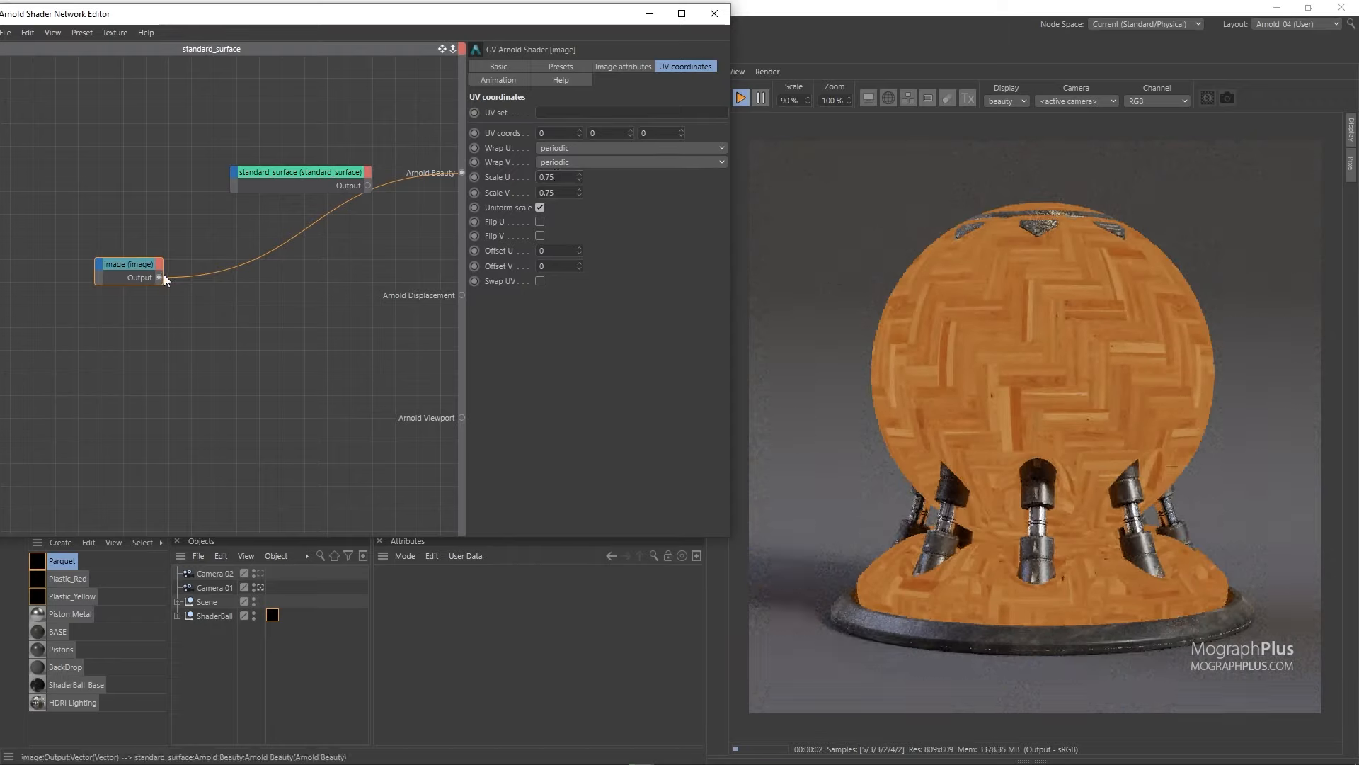
Connect the image node to the base color of the standard_surface and set the standard_surface as the beauty shader.
drag(158, 277, 344, 193)
drag(669, 139, 742, 139)
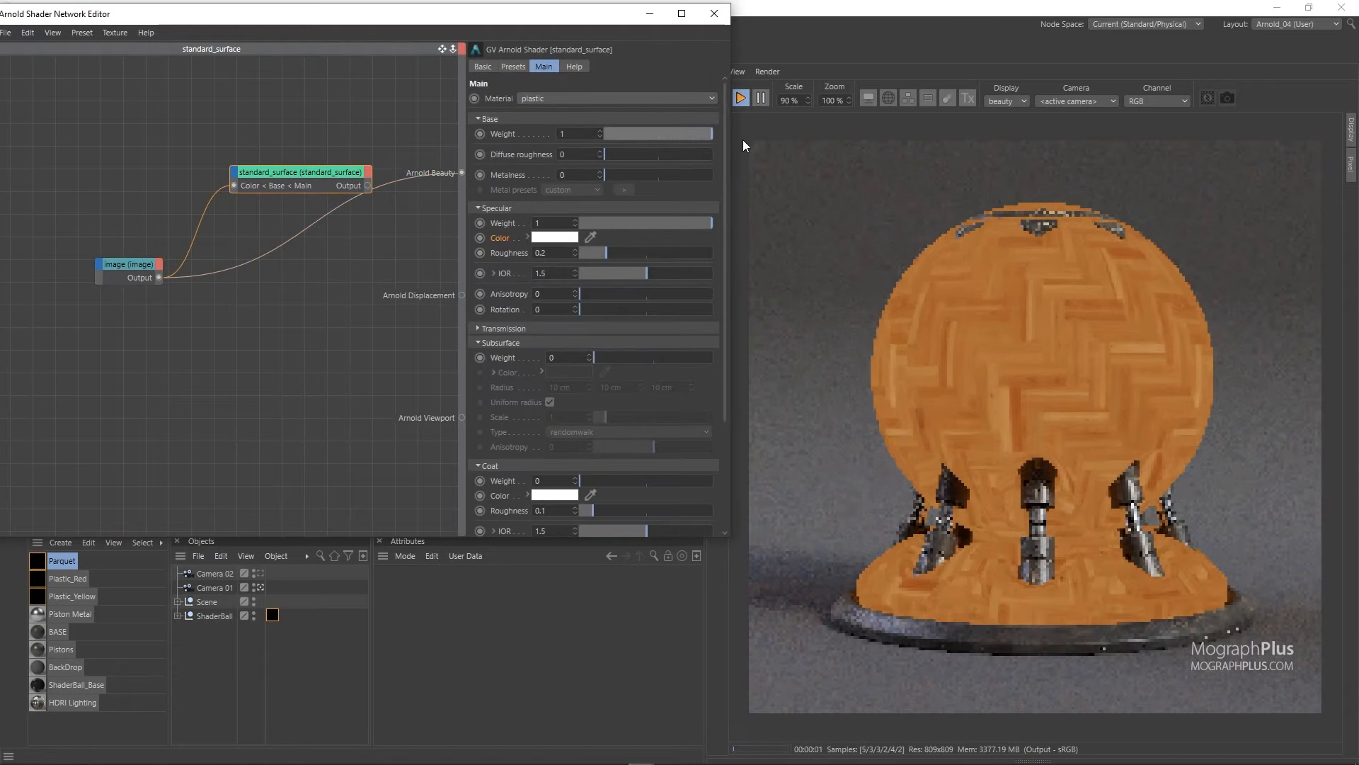
right_click(292, 175)
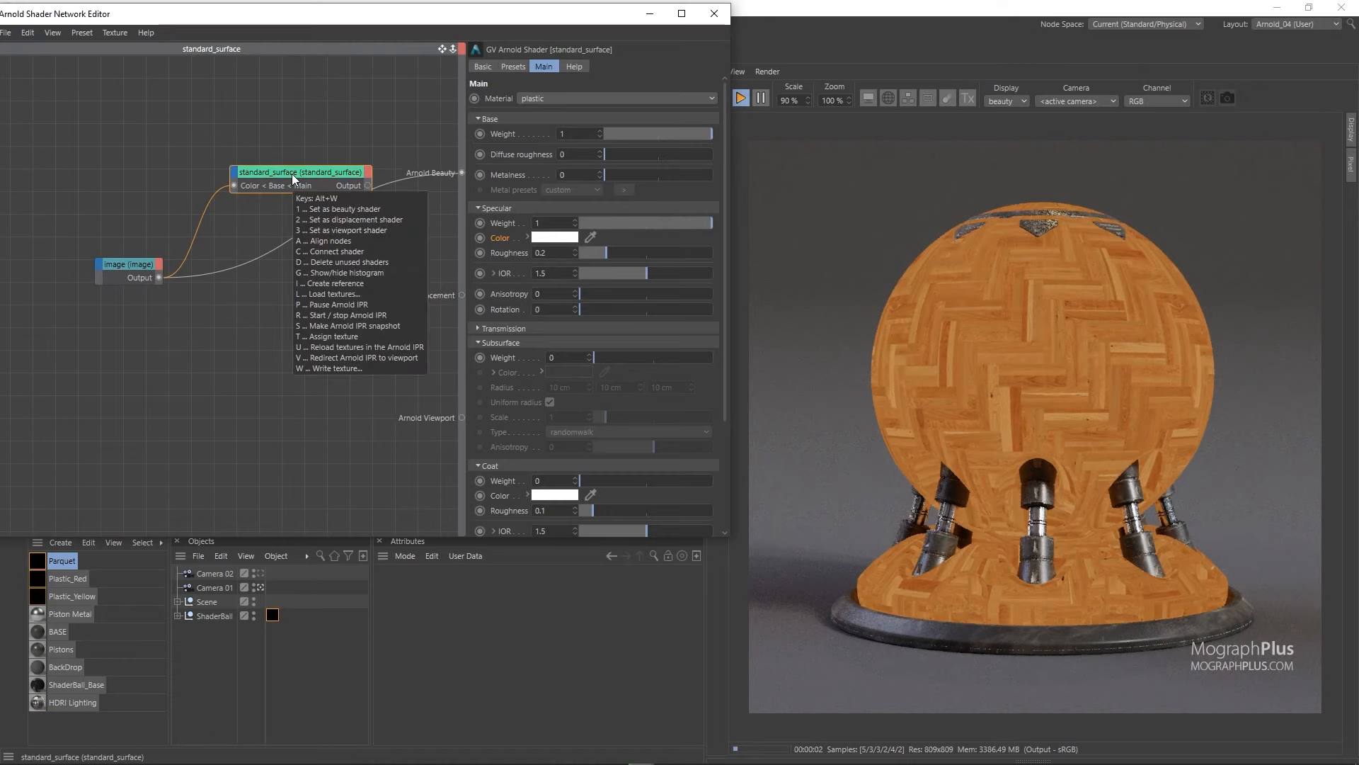
click(311, 198)
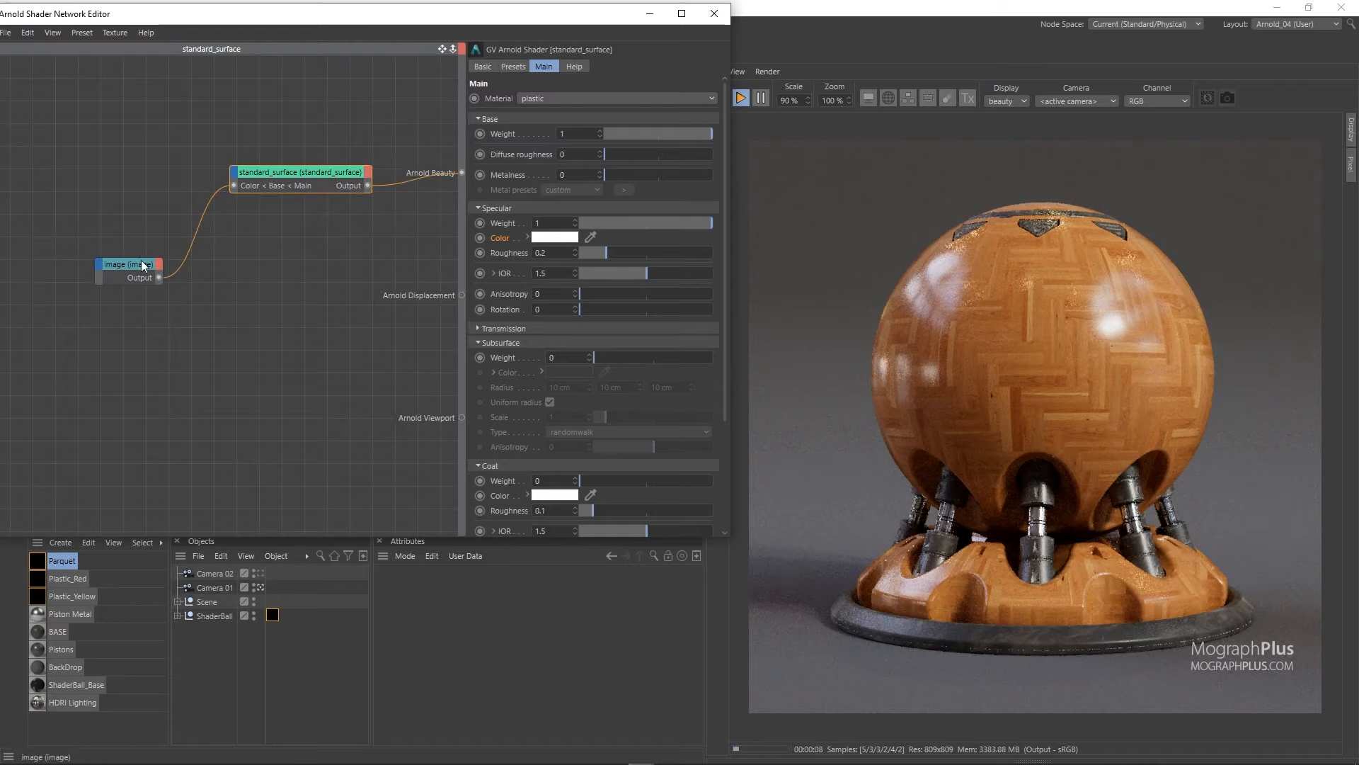
Move the image node above the standard_surface and add a second image node that loads the wood_Parquet_BW_02 texture.
drag(142, 265, 120, 137)
click(107, 211)
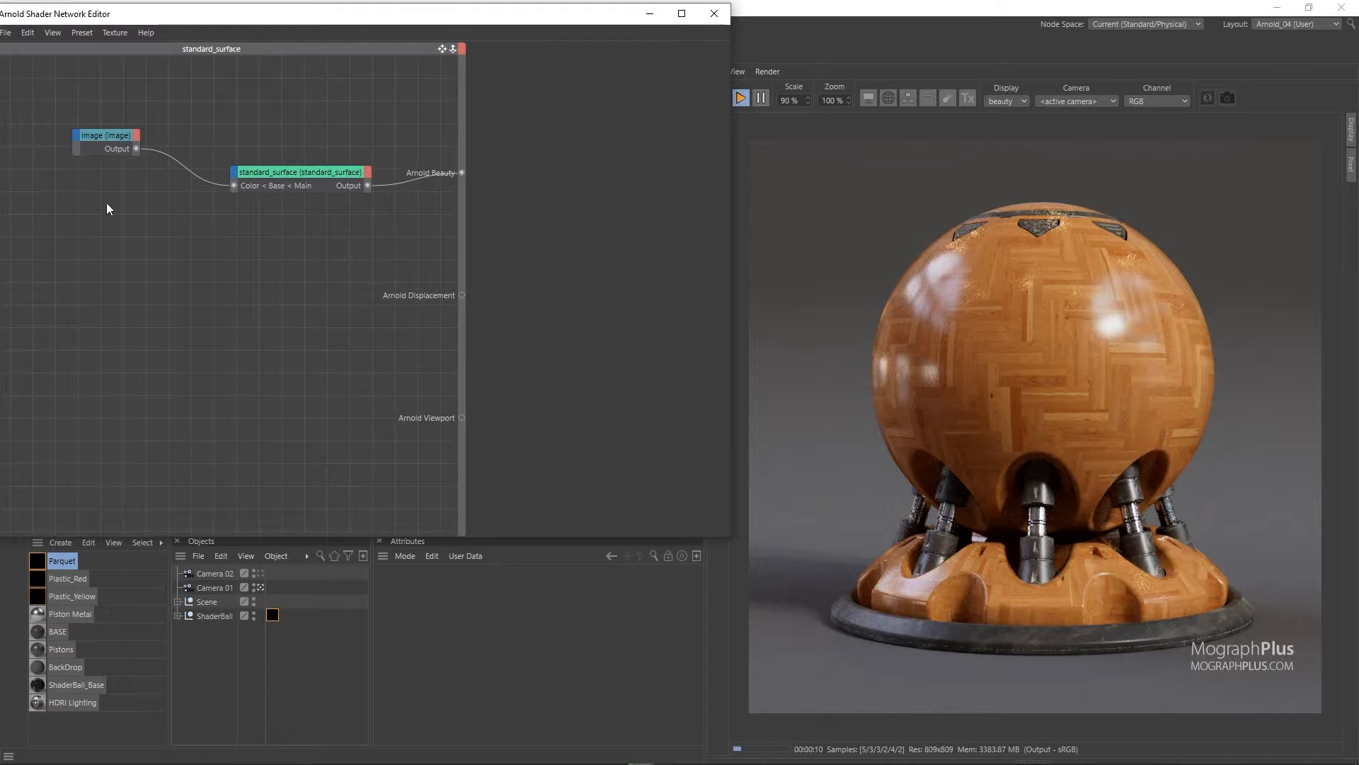
key(Tab)
text(image)
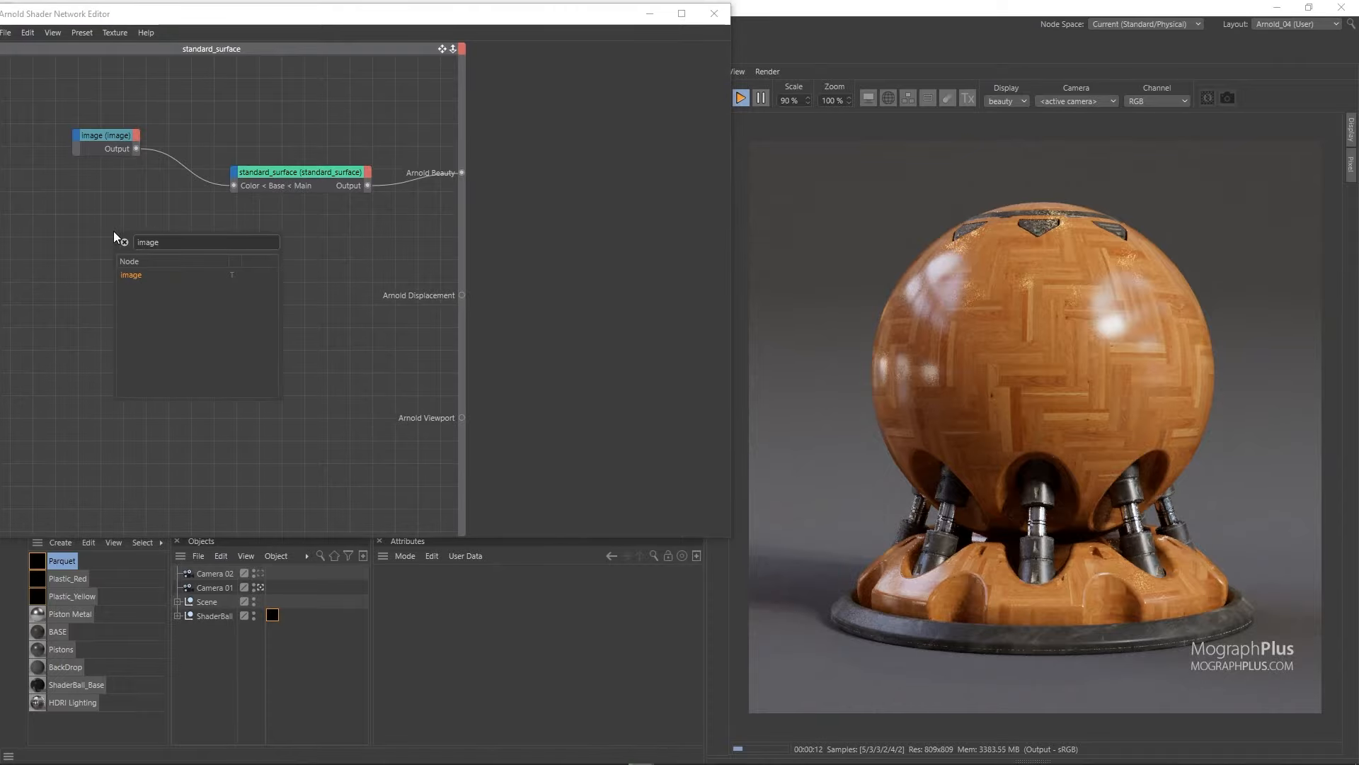
key(Return)
scroll(287, 400, down, 10)
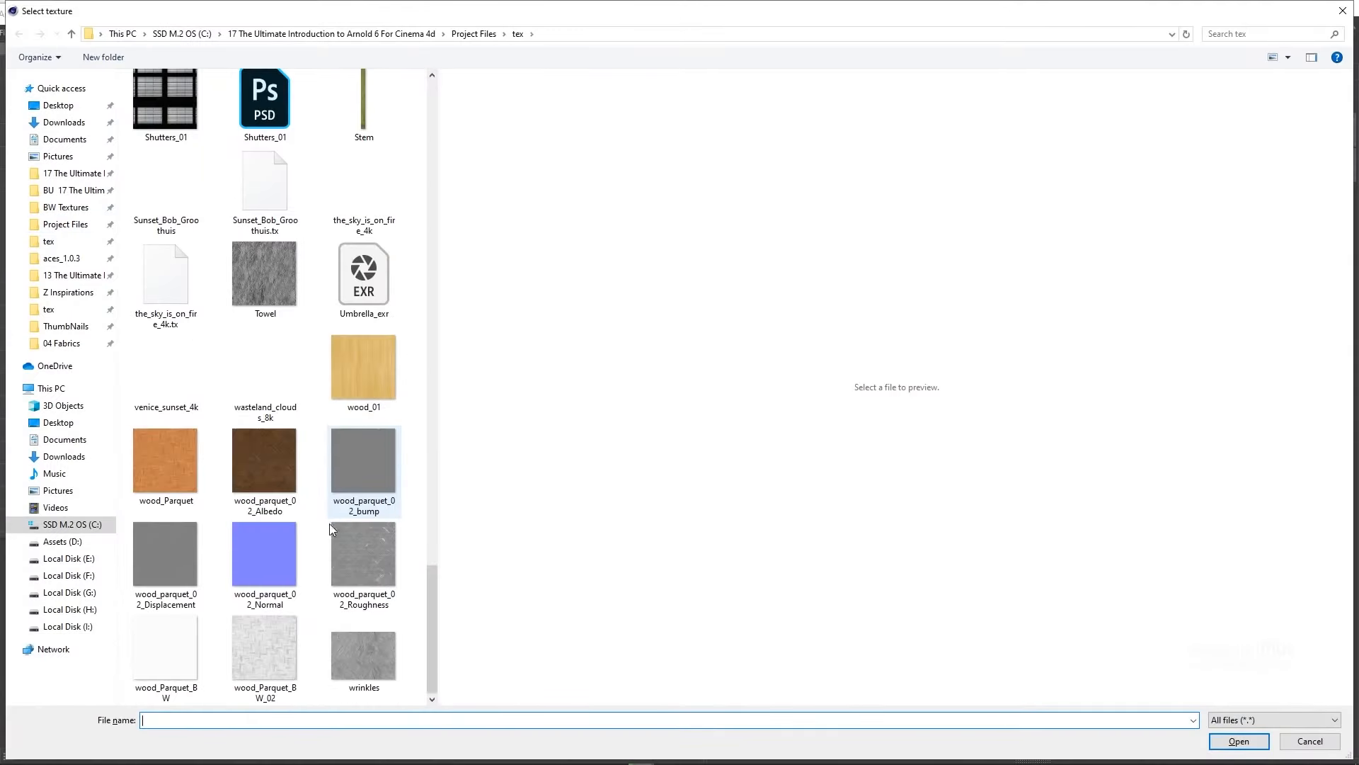
click(279, 644)
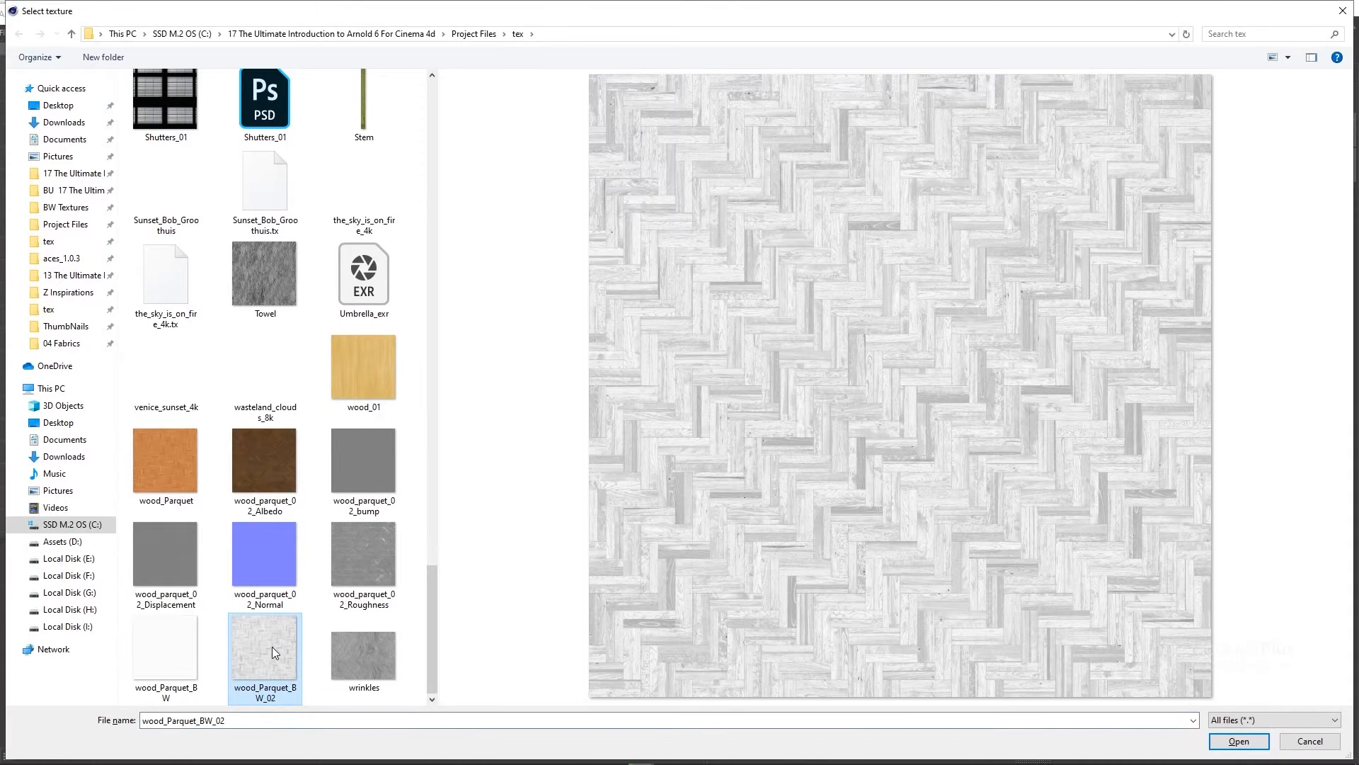
double_click(272, 647)
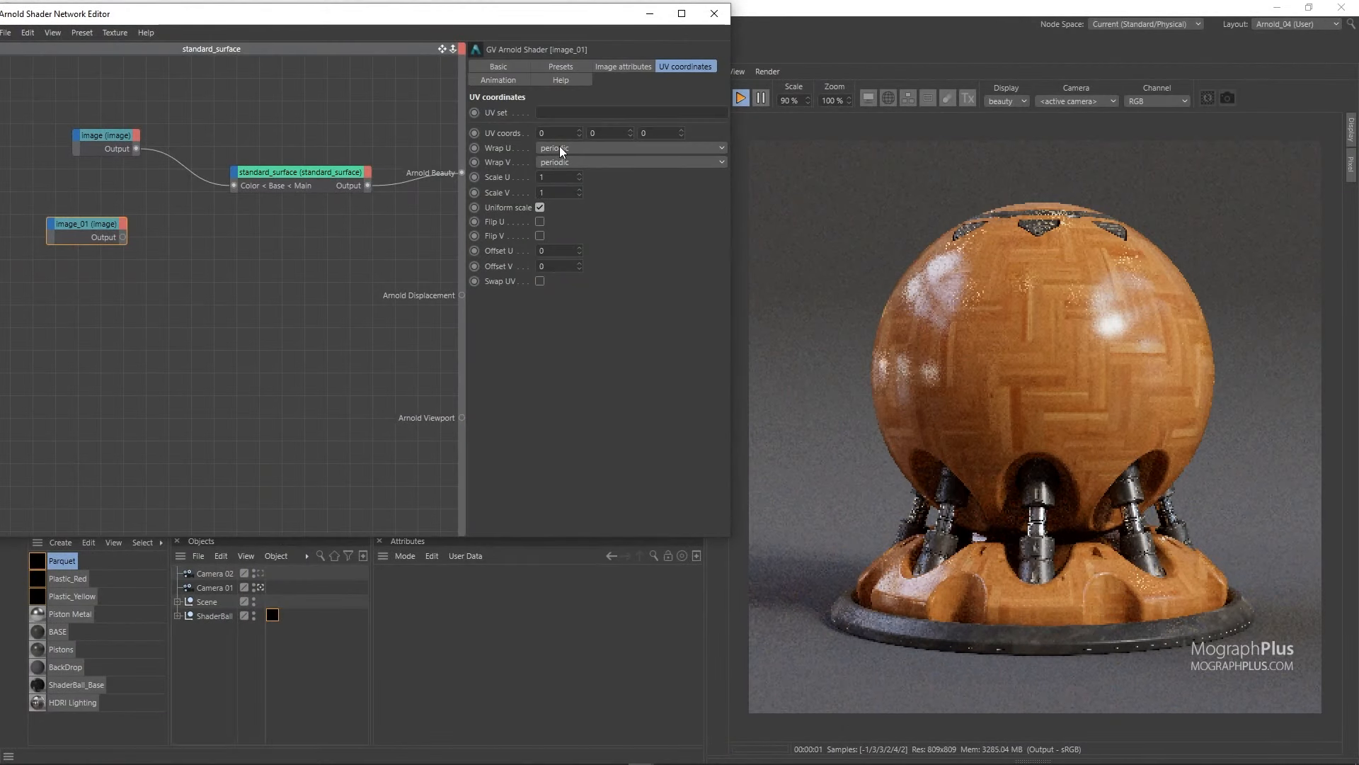
Set the wood_Parquet_BW_02 image node's uniform UV scale to 0.75 and its color space to Utility - Raw.
click(566, 177)
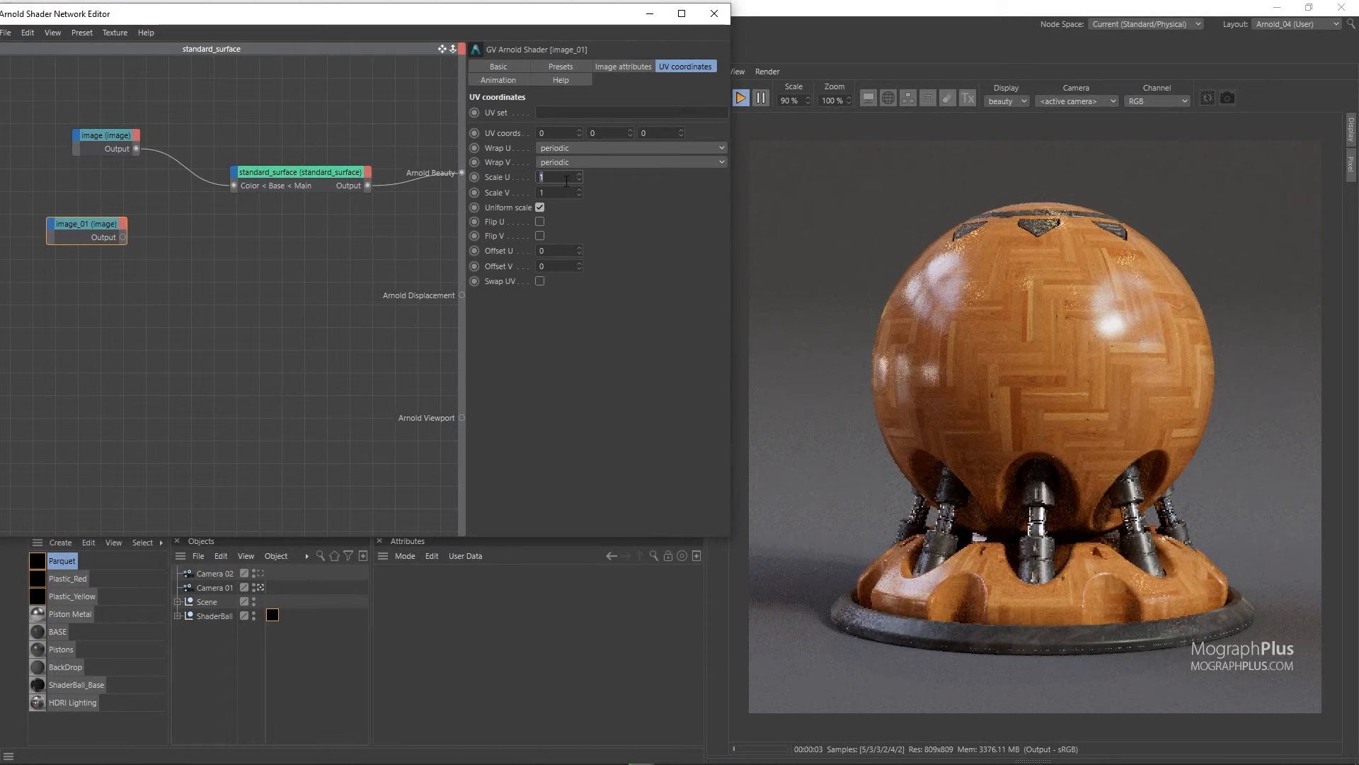
text(0.75)
key(Return)
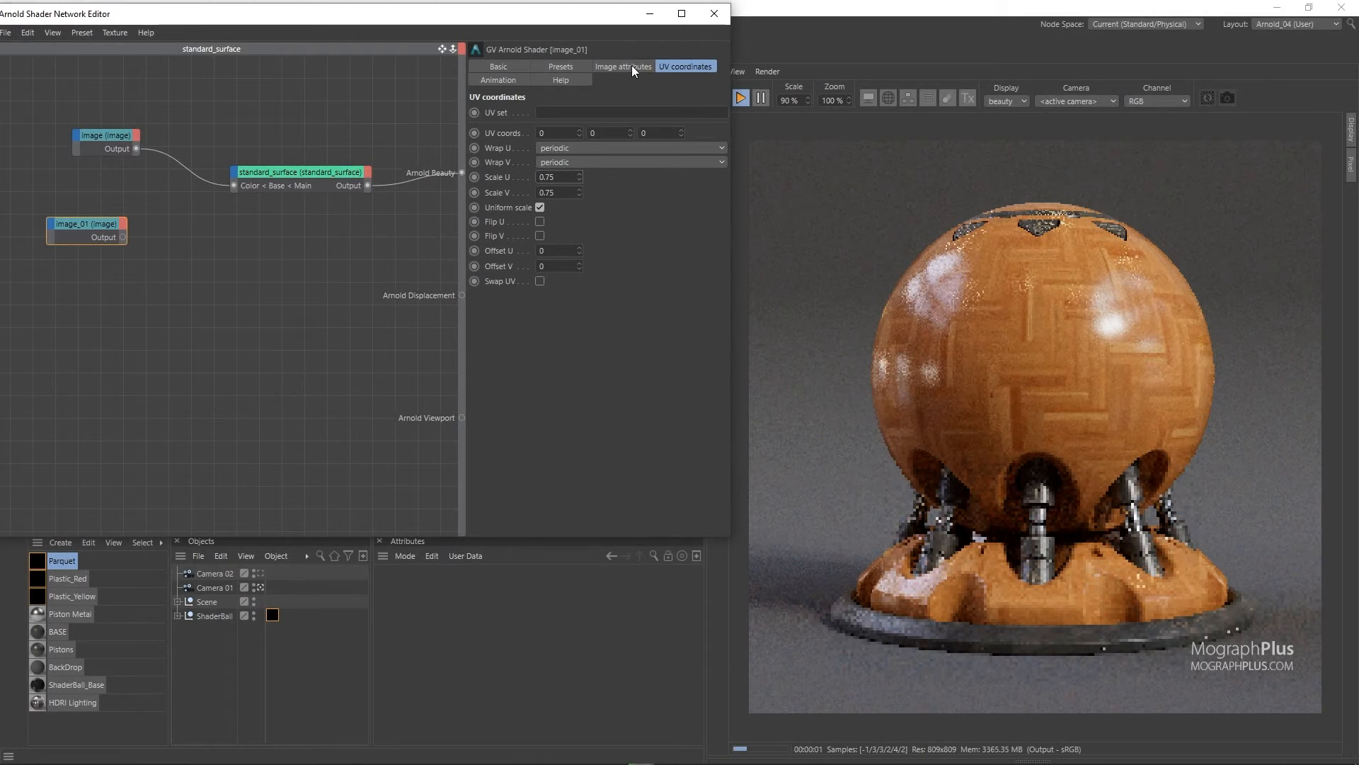
click(627, 66)
click(589, 219)
mouse_move(649, 441)
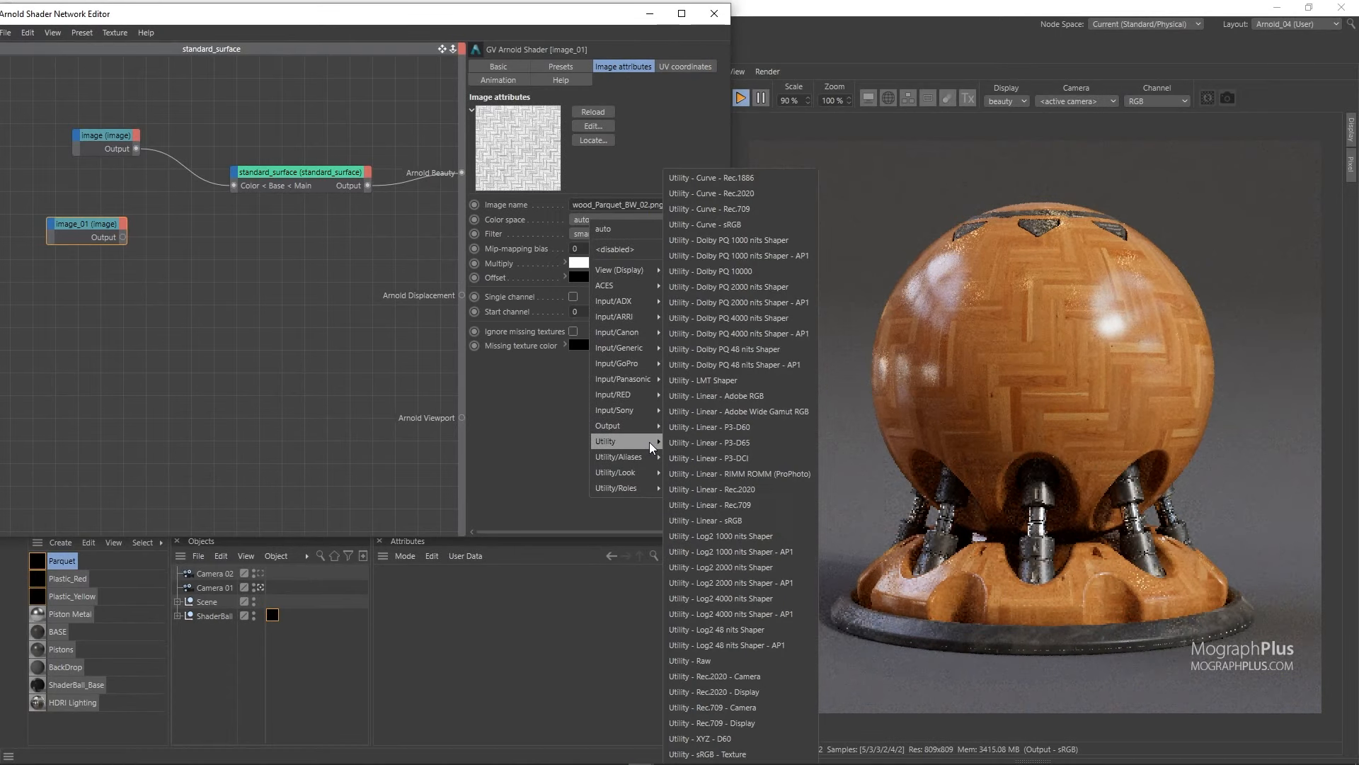
click(720, 664)
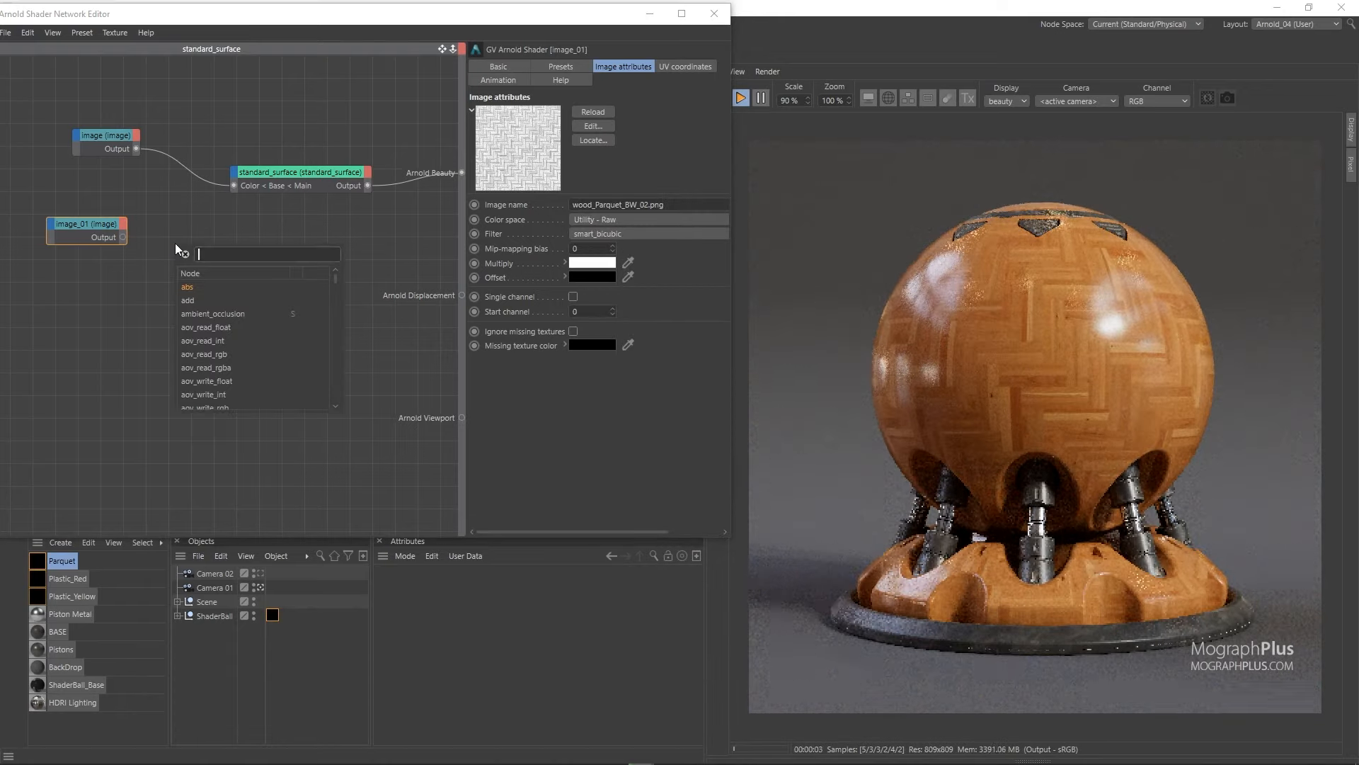
Add a complement node fed by the wood_Parquet_BW_02 image node and space the two nodes apart below the standard_surface.
text(comple)
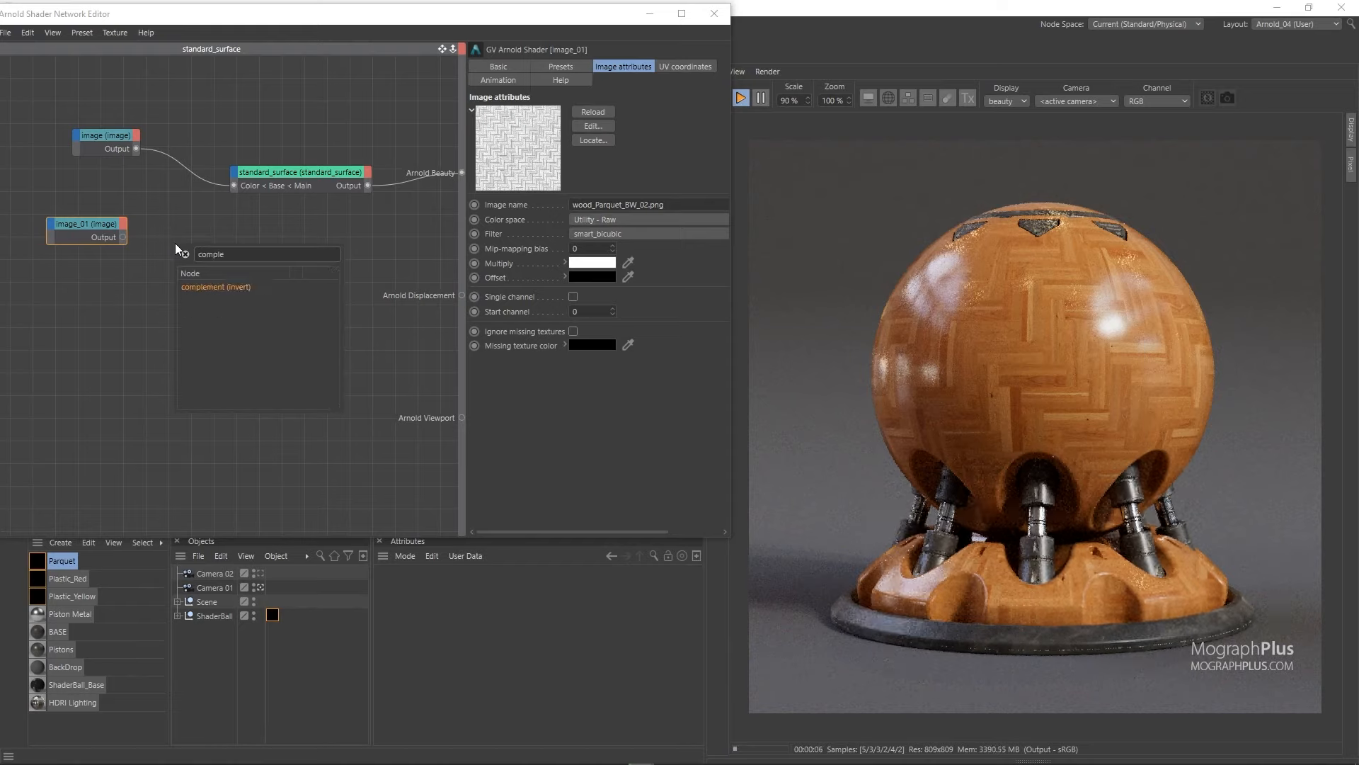
key(Return)
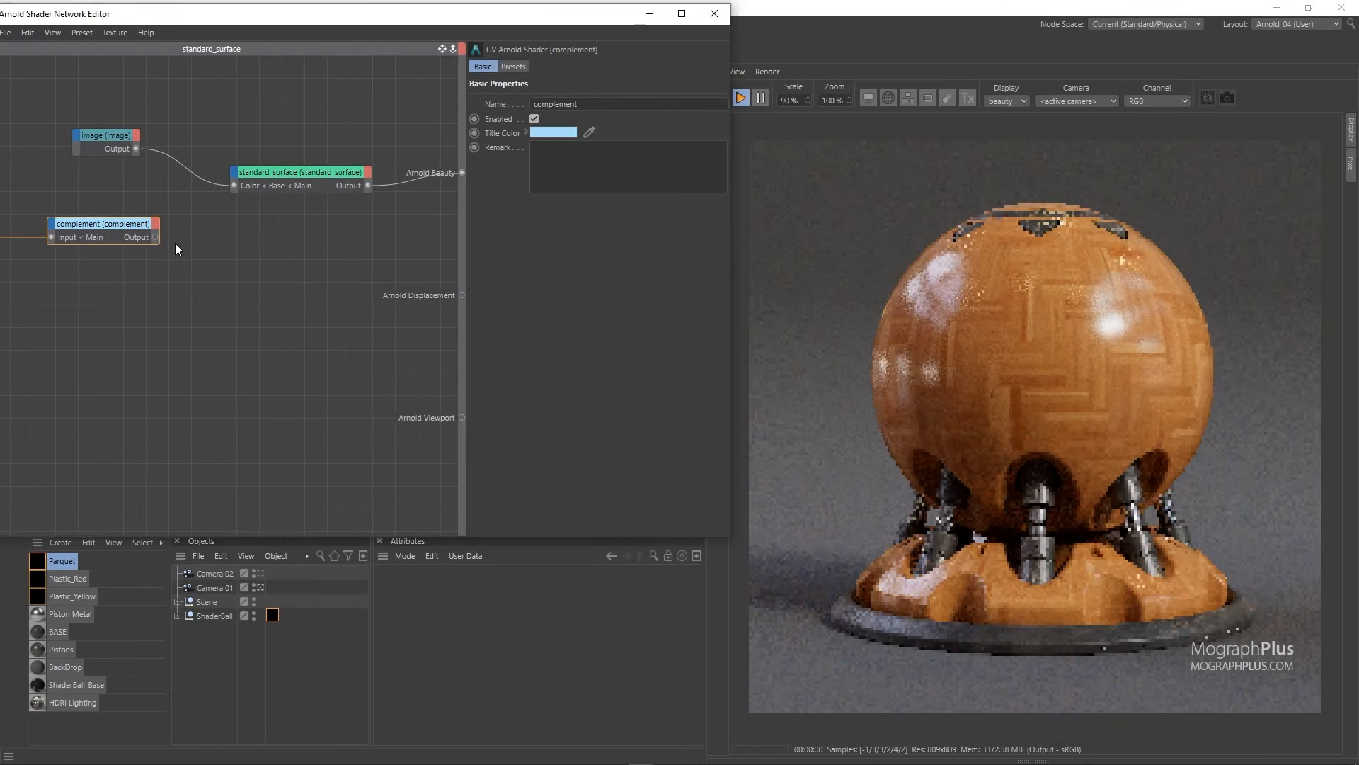
drag(120, 227, 221, 234)
middle_drag(142, 234, 225, 250)
drag(30, 243, 154, 258)
click(253, 260)
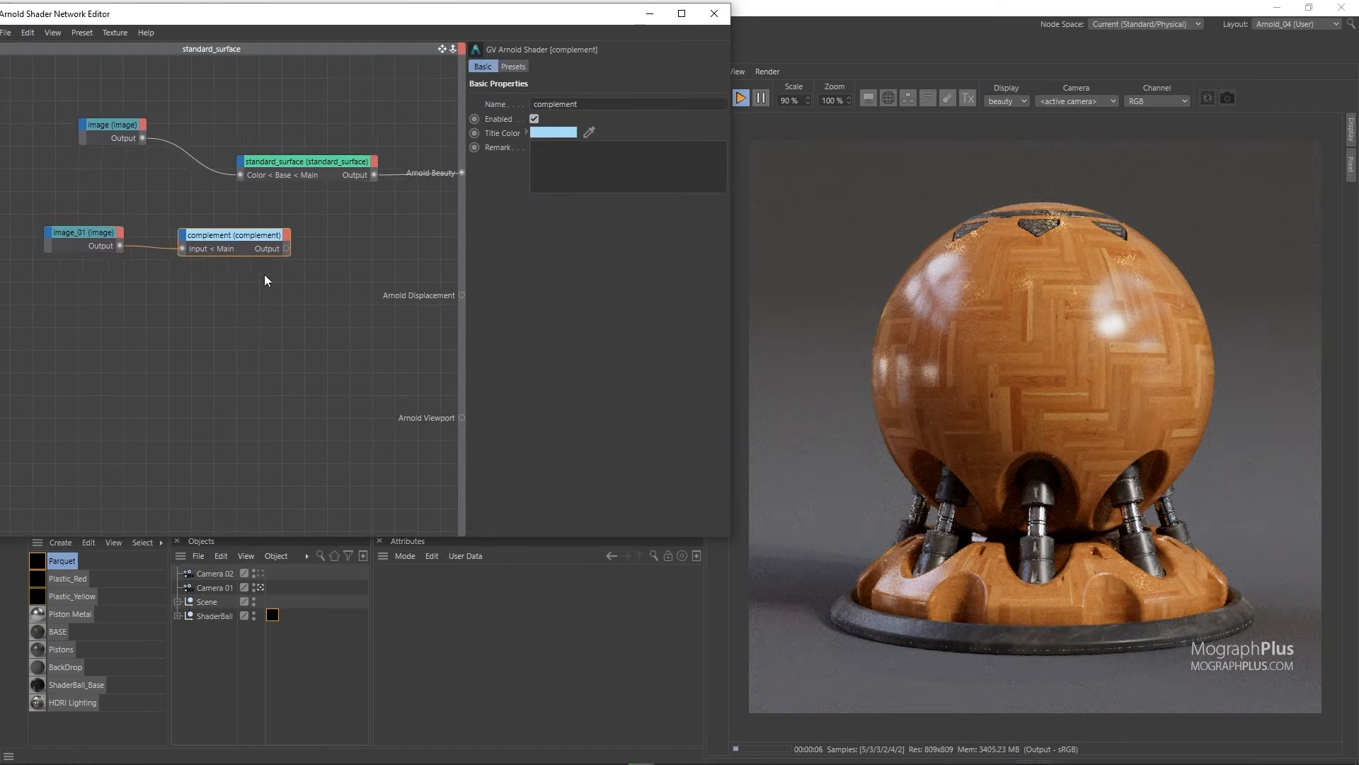
Add a ramp_float node with its main input fed by the complement node and spread out the node chain.
key(Tab)
text(ramp)
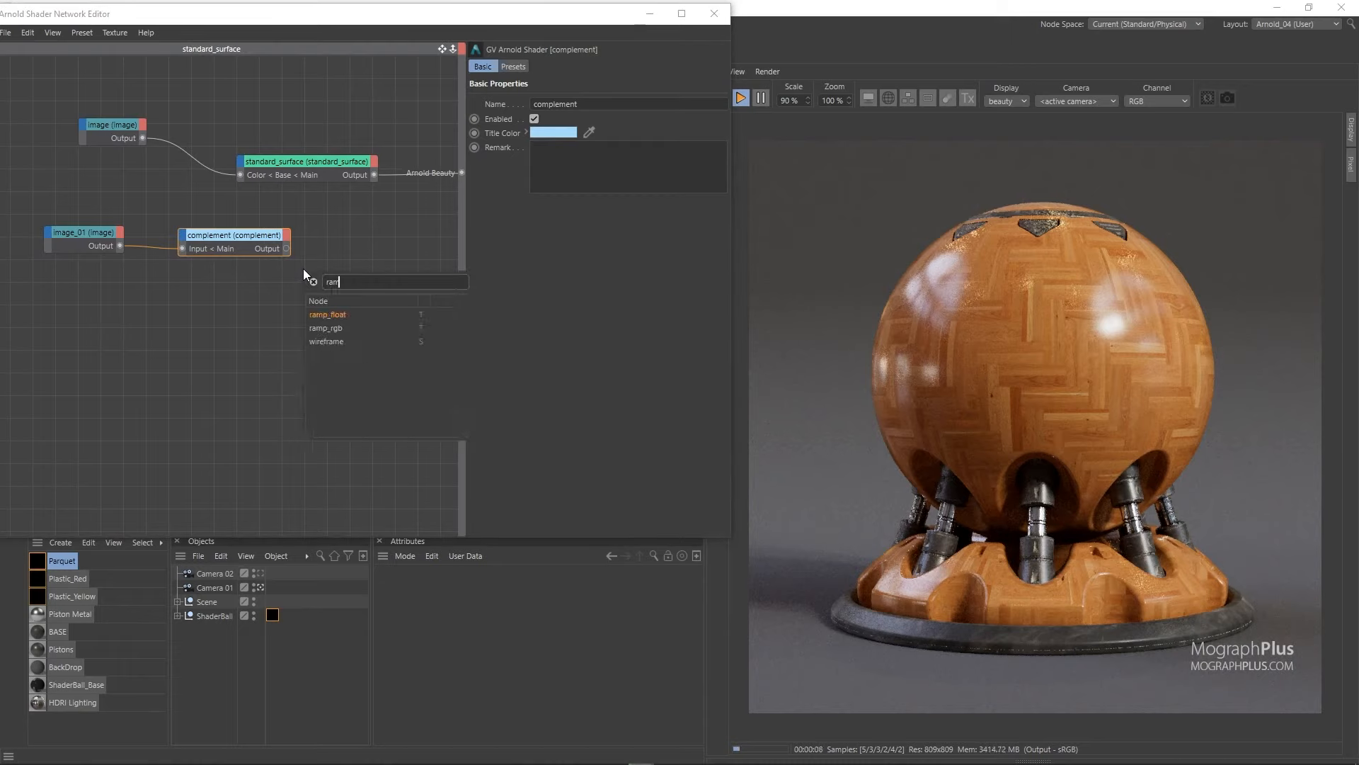
key(Return)
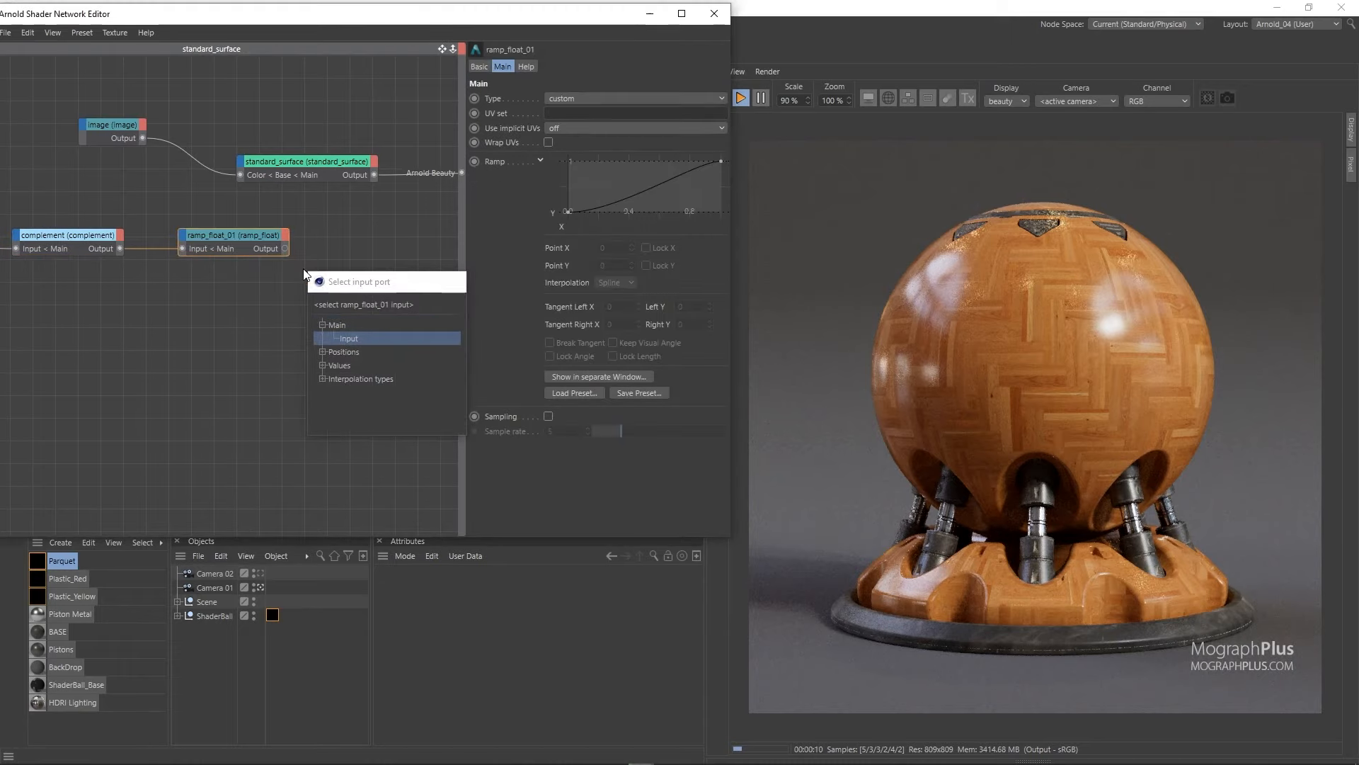
key(Return)
middle_drag(101, 145, 241, 160)
drag(188, 115, 277, 166)
Set the ramp_float node as the beauty shader and set its first ramp point's Y value to 0.2.
click(370, 266)
key(alt+w)
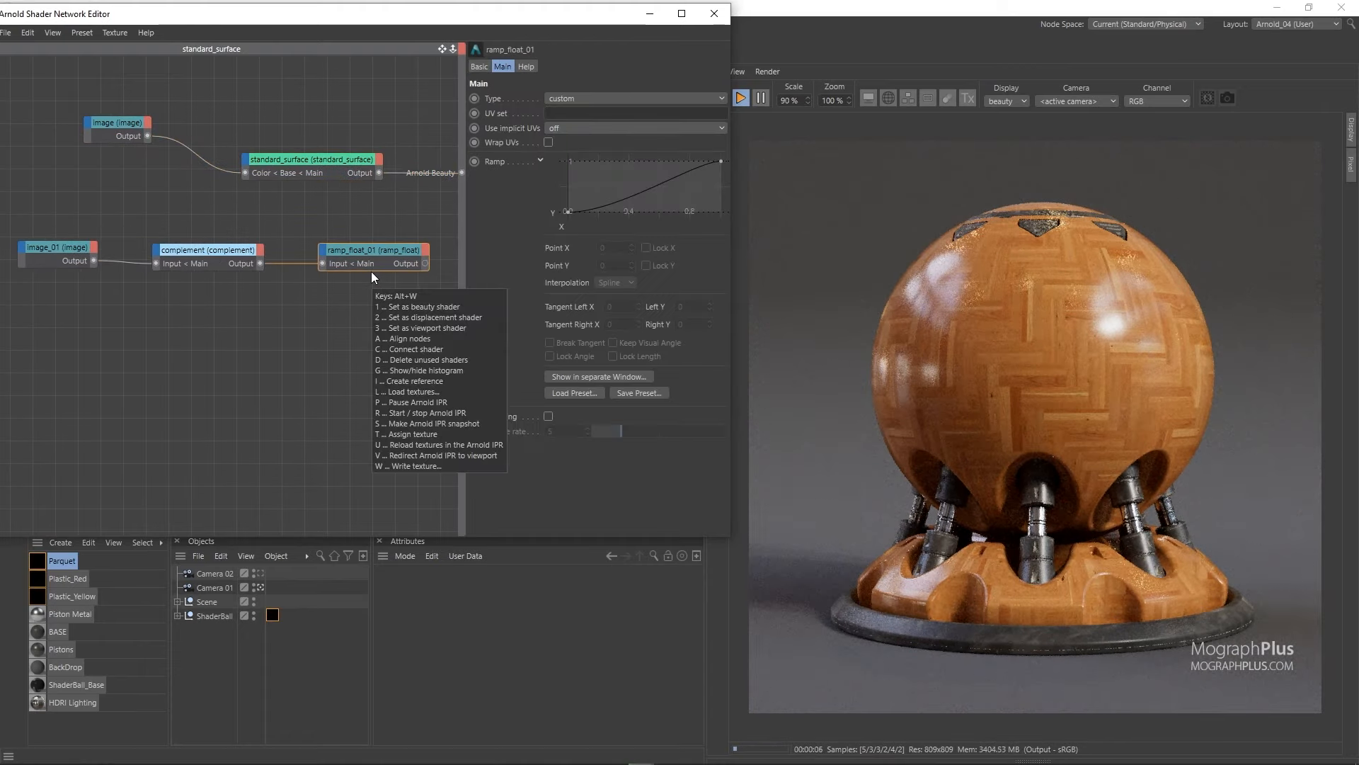
key(1)
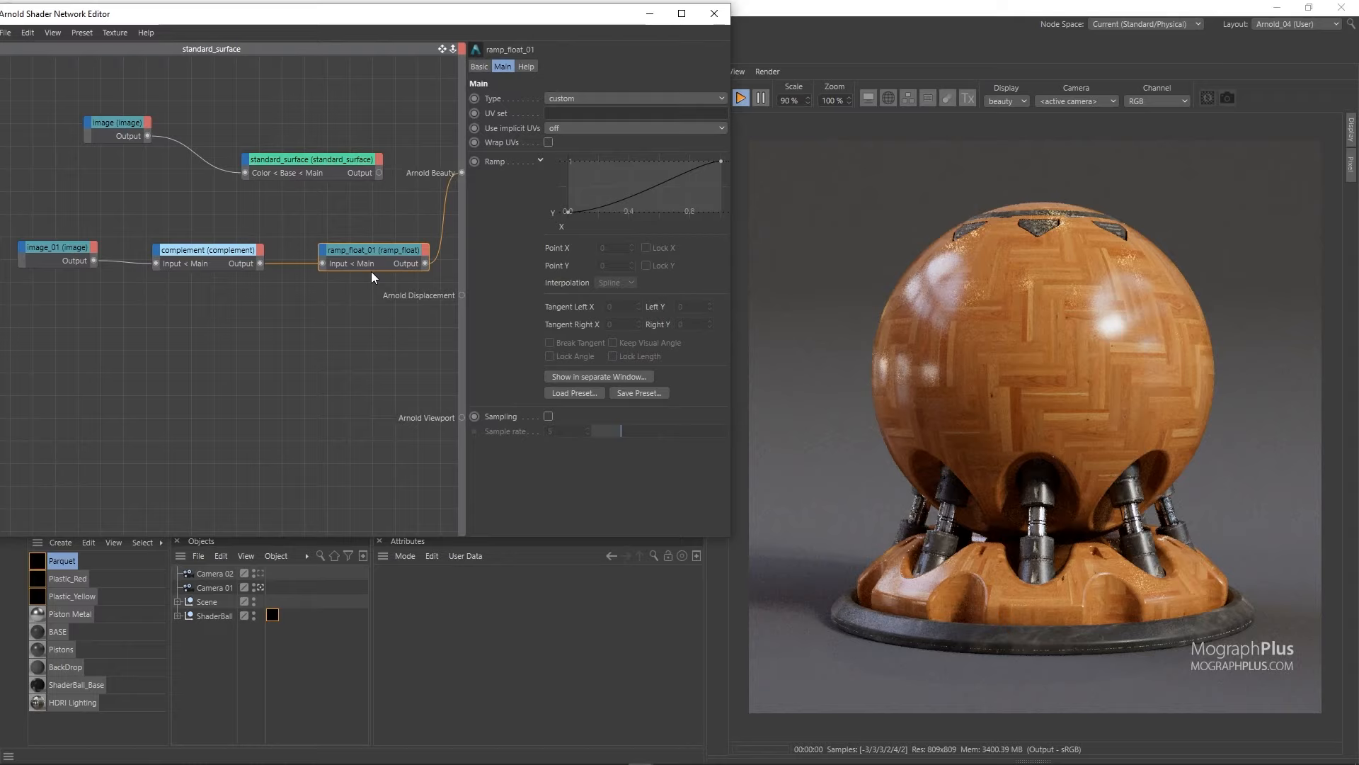
click(607, 190)
click(614, 264)
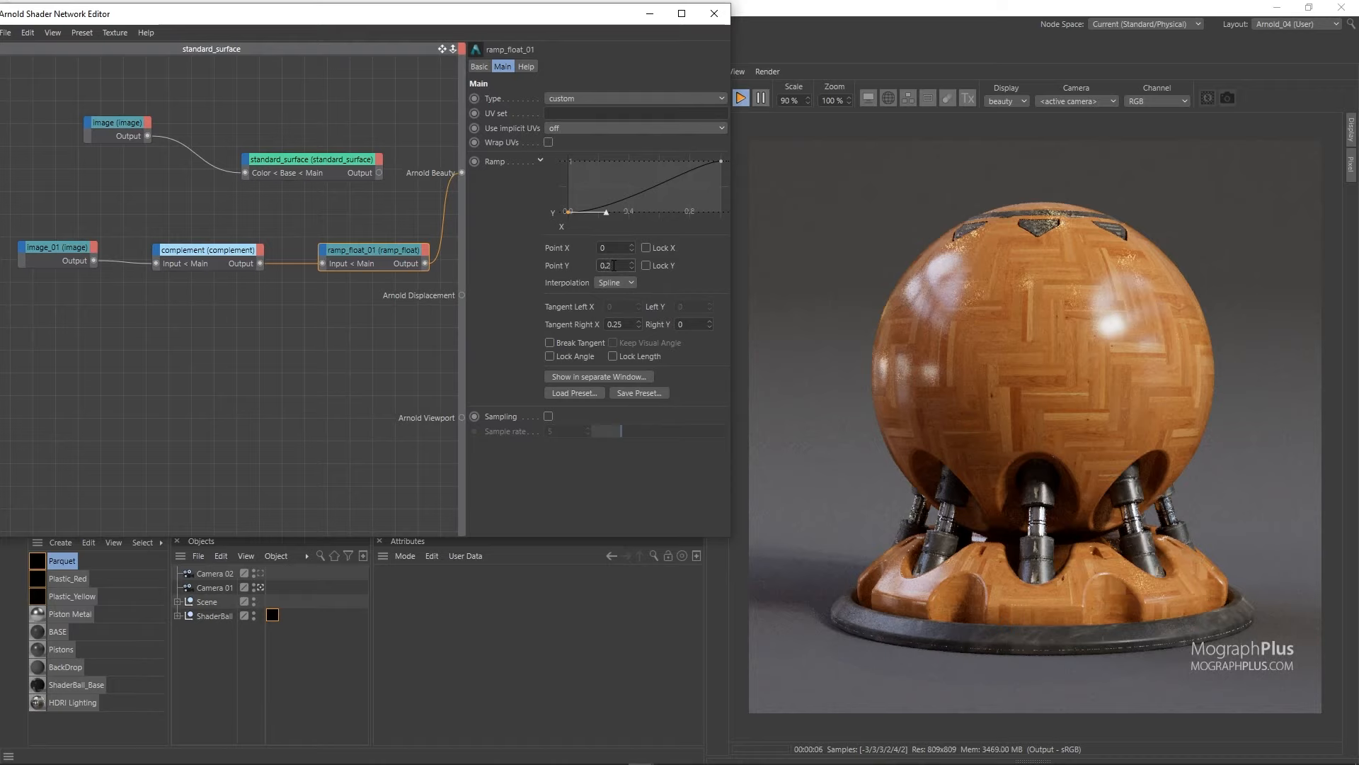
key(Return)
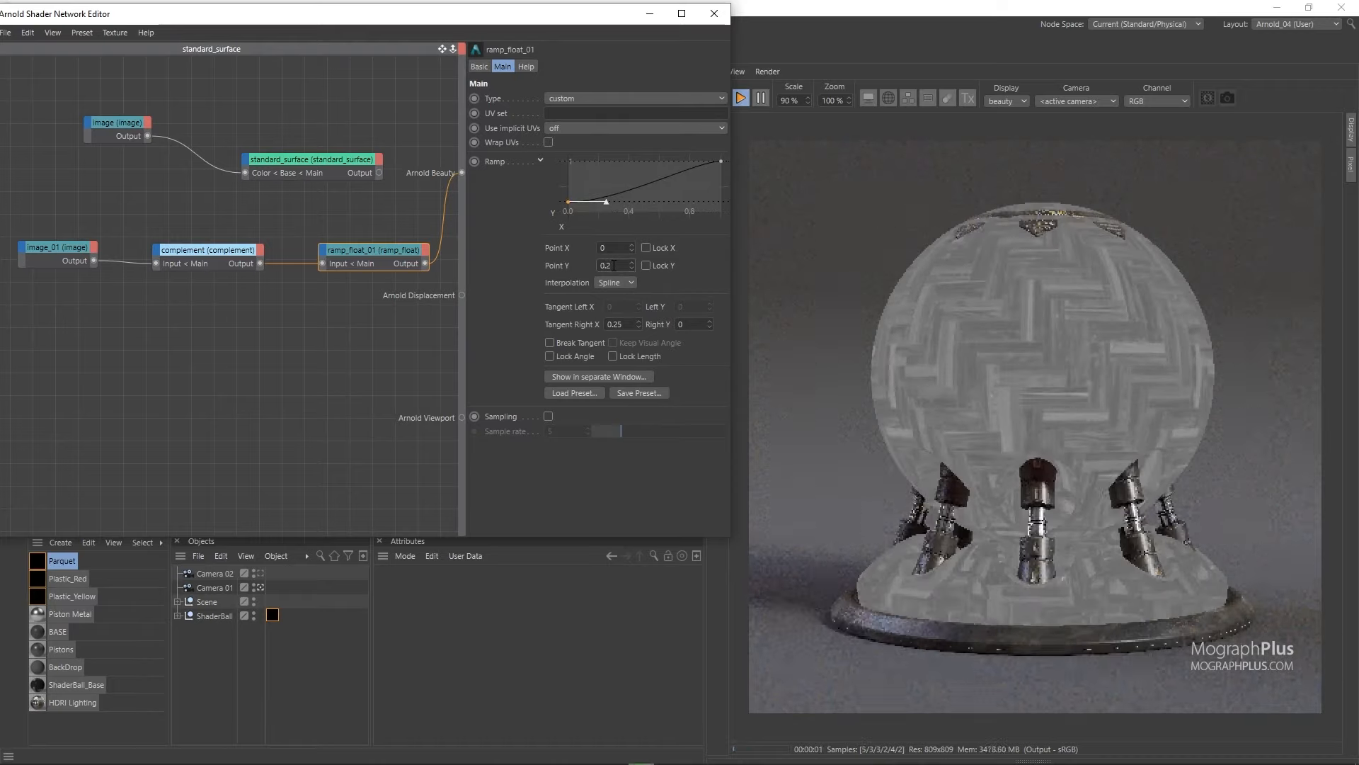
Connect the ramp_float output to the standard_surface's specular roughness and set the standard_surface as the beauty shader.
drag(425, 263, 262, 160)
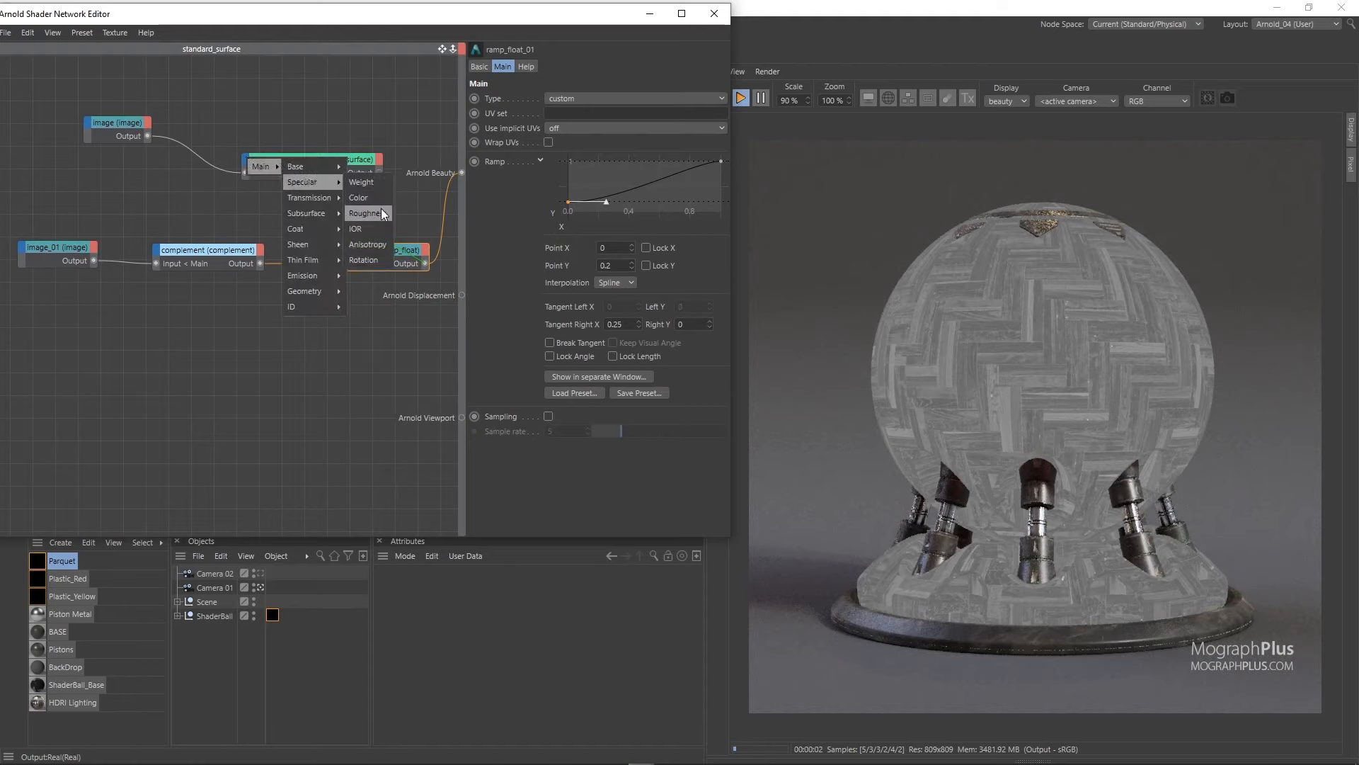
click(380, 211)
click(333, 184)
right_click(332, 185)
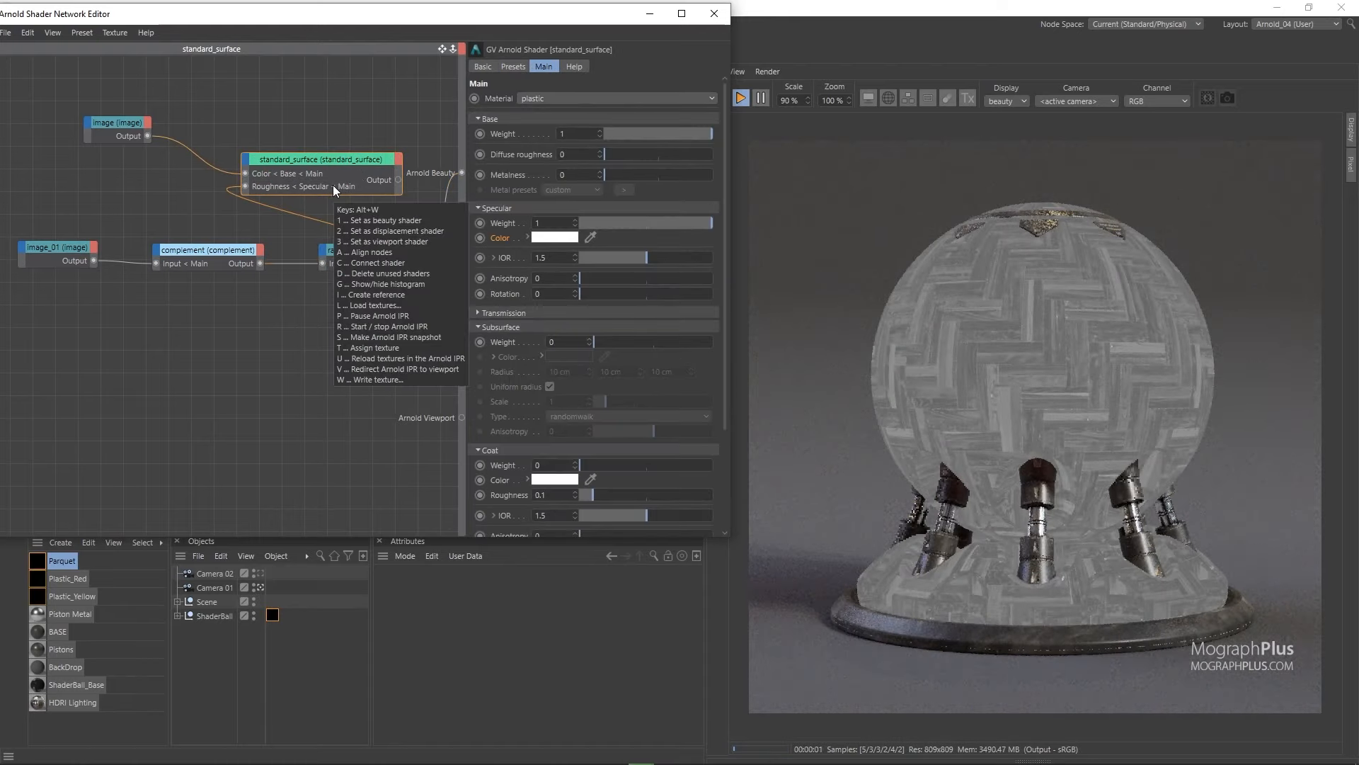
click(362, 223)
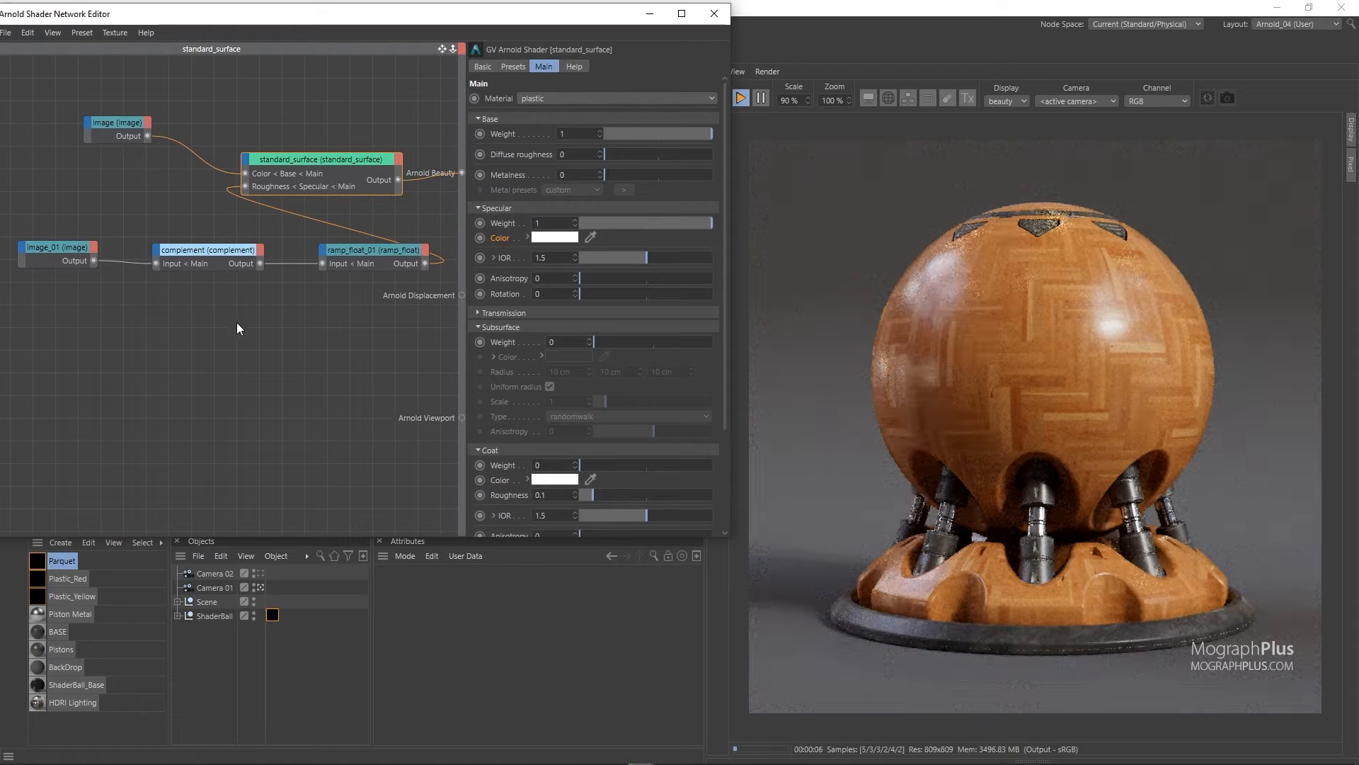
Add a third image node below the roughness chain that loads the wood_Parquet_BW texture.
scroll(240, 319, down, 2)
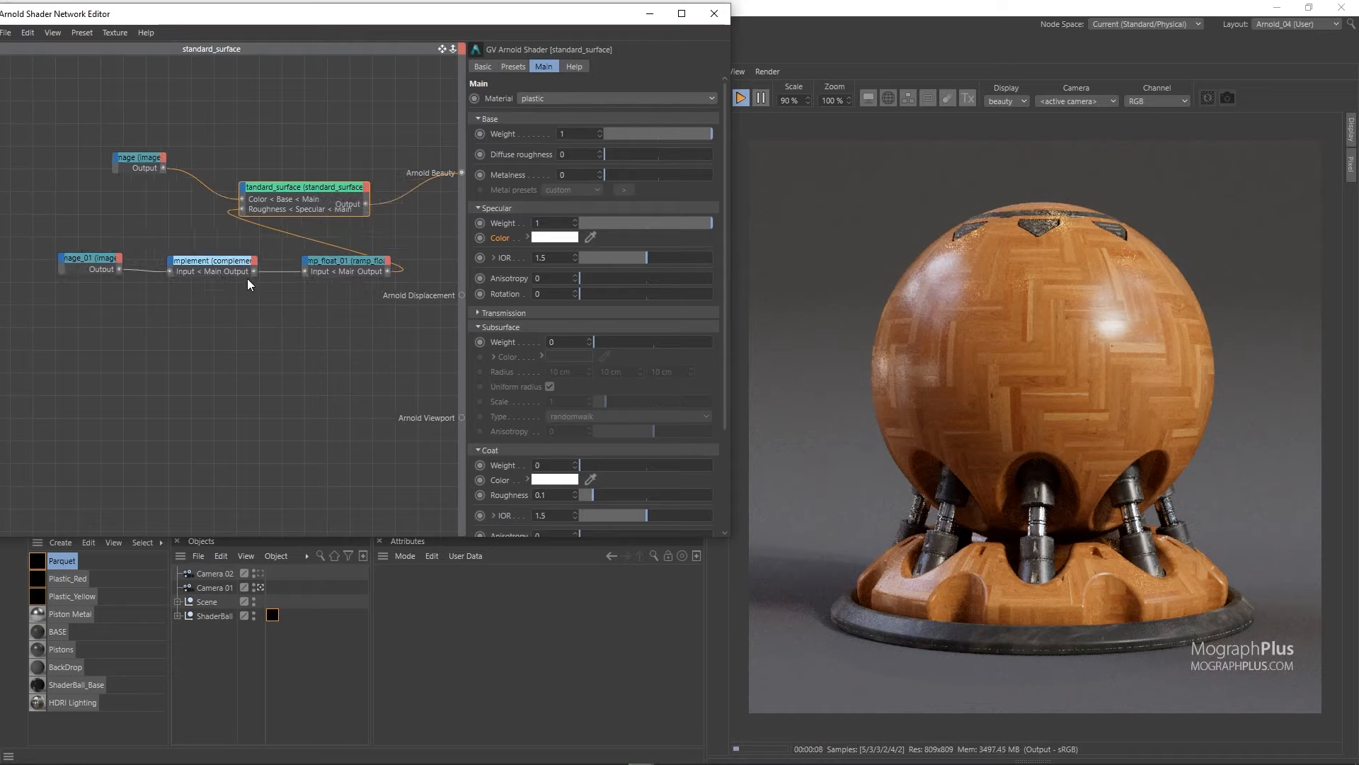
scroll(248, 287, up, 2)
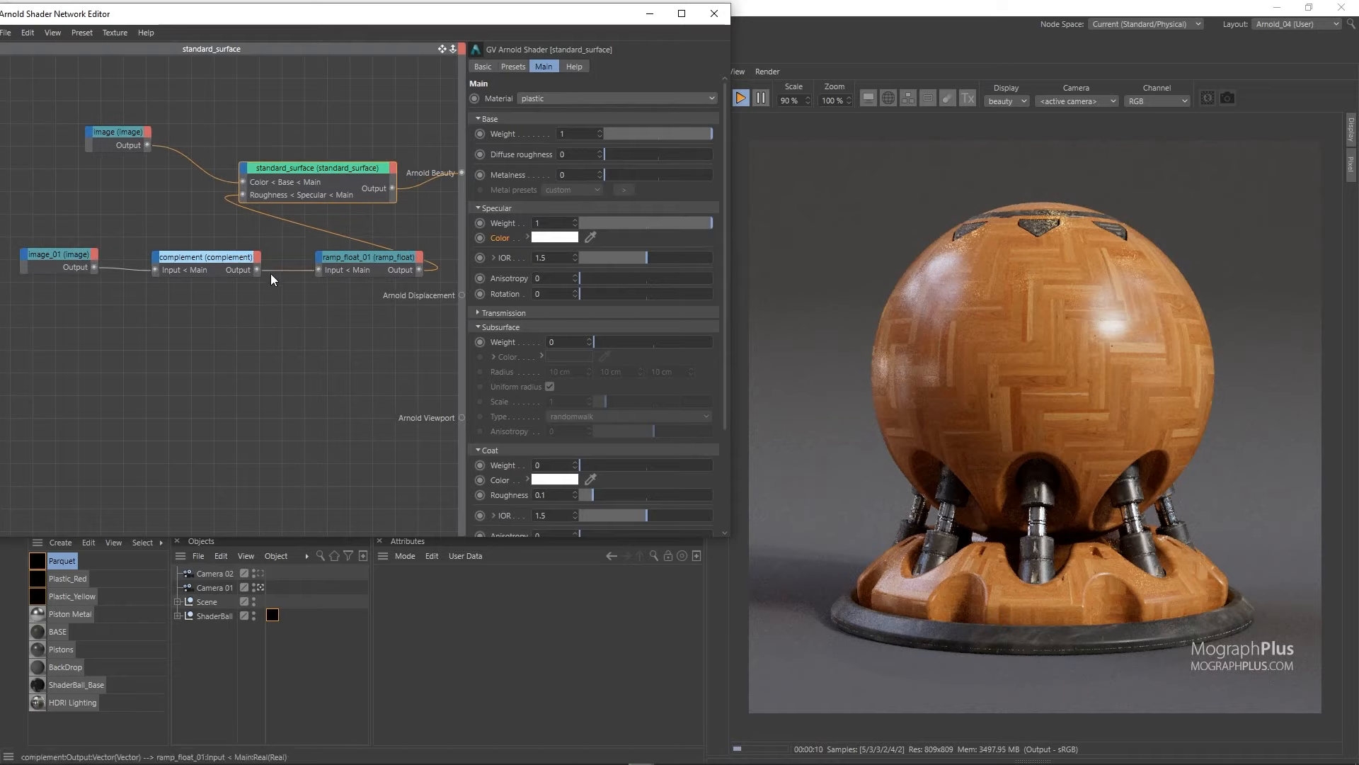
click(231, 339)
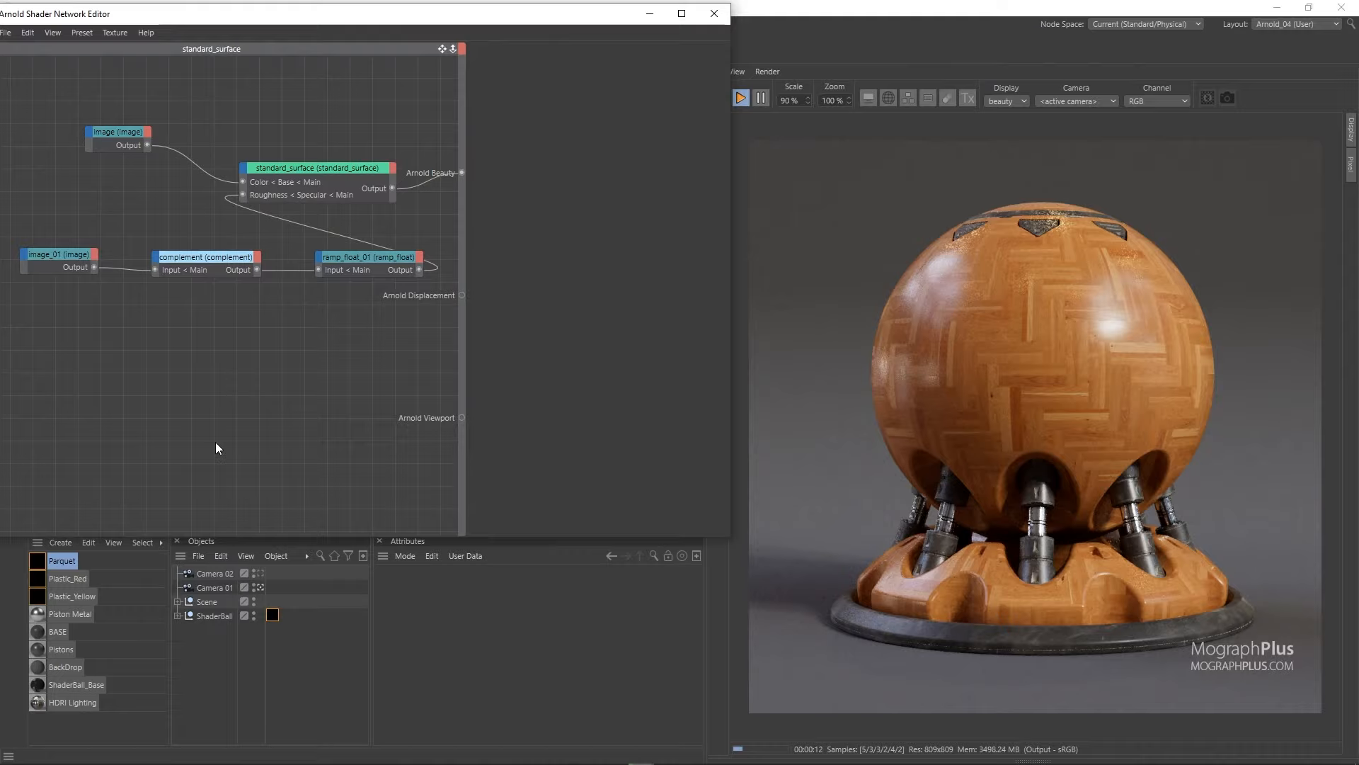
key(Tab)
text(image)
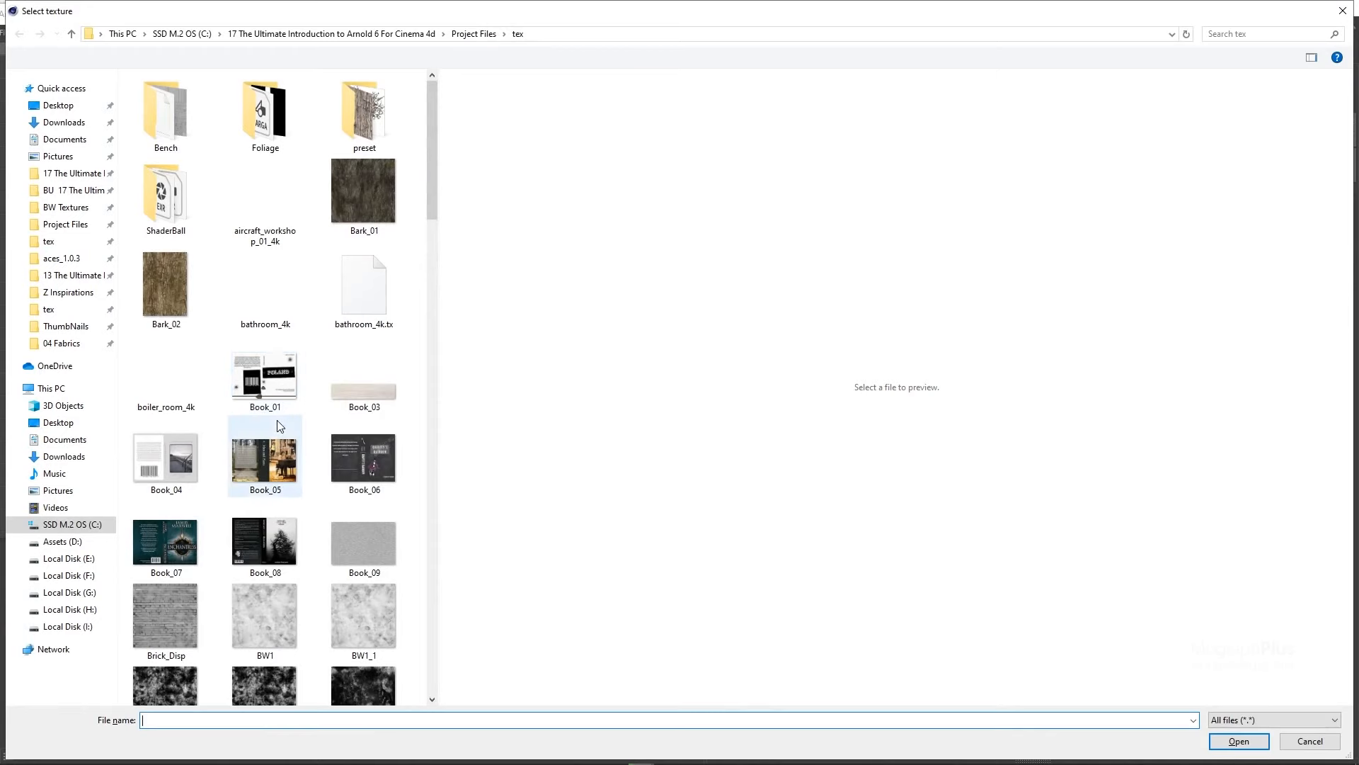
scroll(259, 455, down, 10)
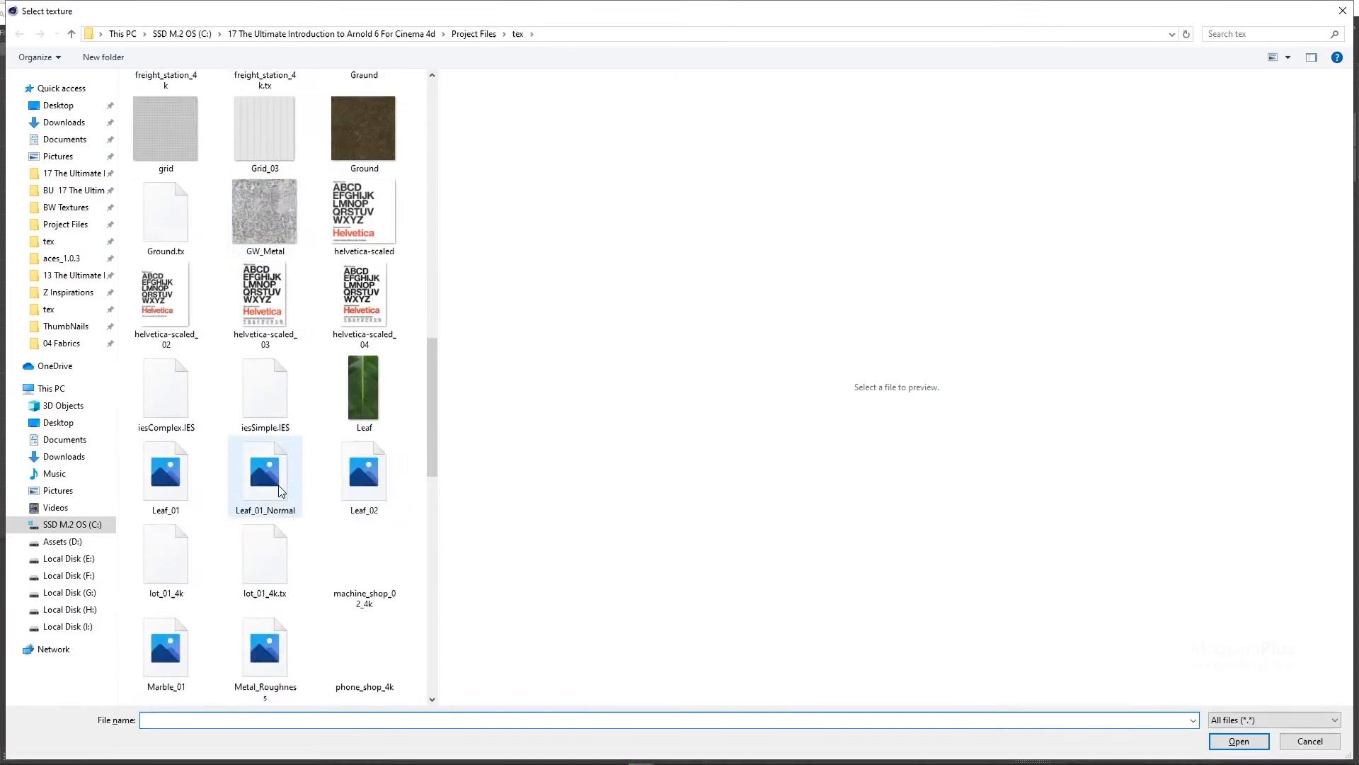
click(177, 653)
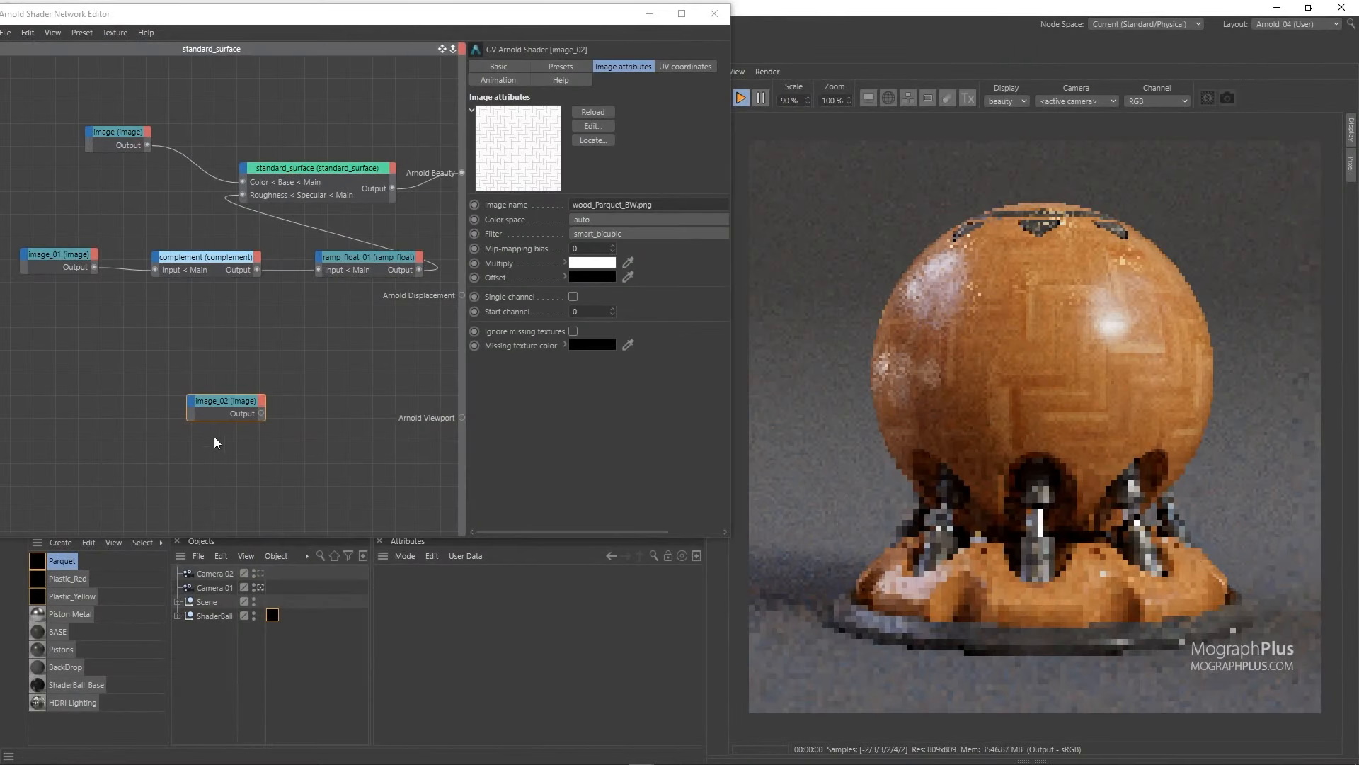
Add a layer_rgba node between the complement and wood_Parquet_BW image nodes and set it as the beauty shader.
double_click(337, 329)
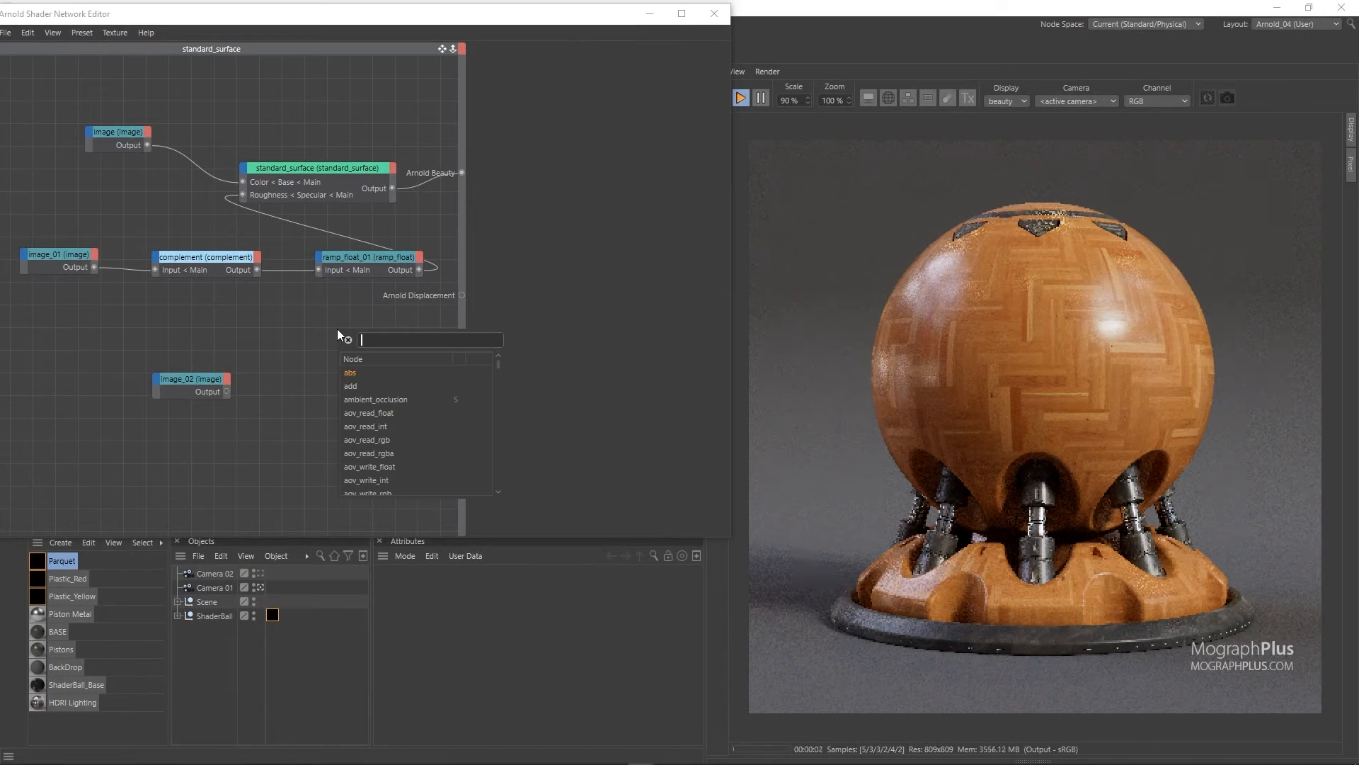
text(layer)
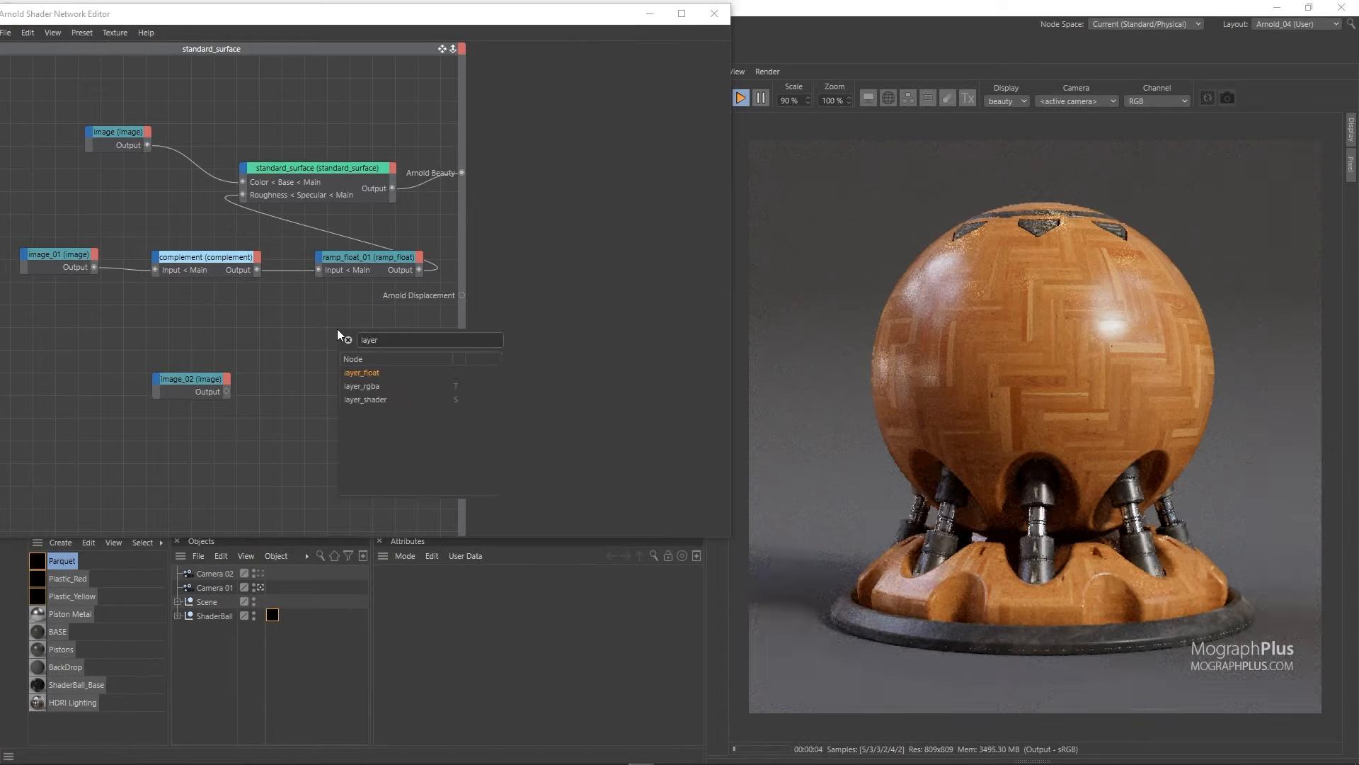
key(Down)
key(Return)
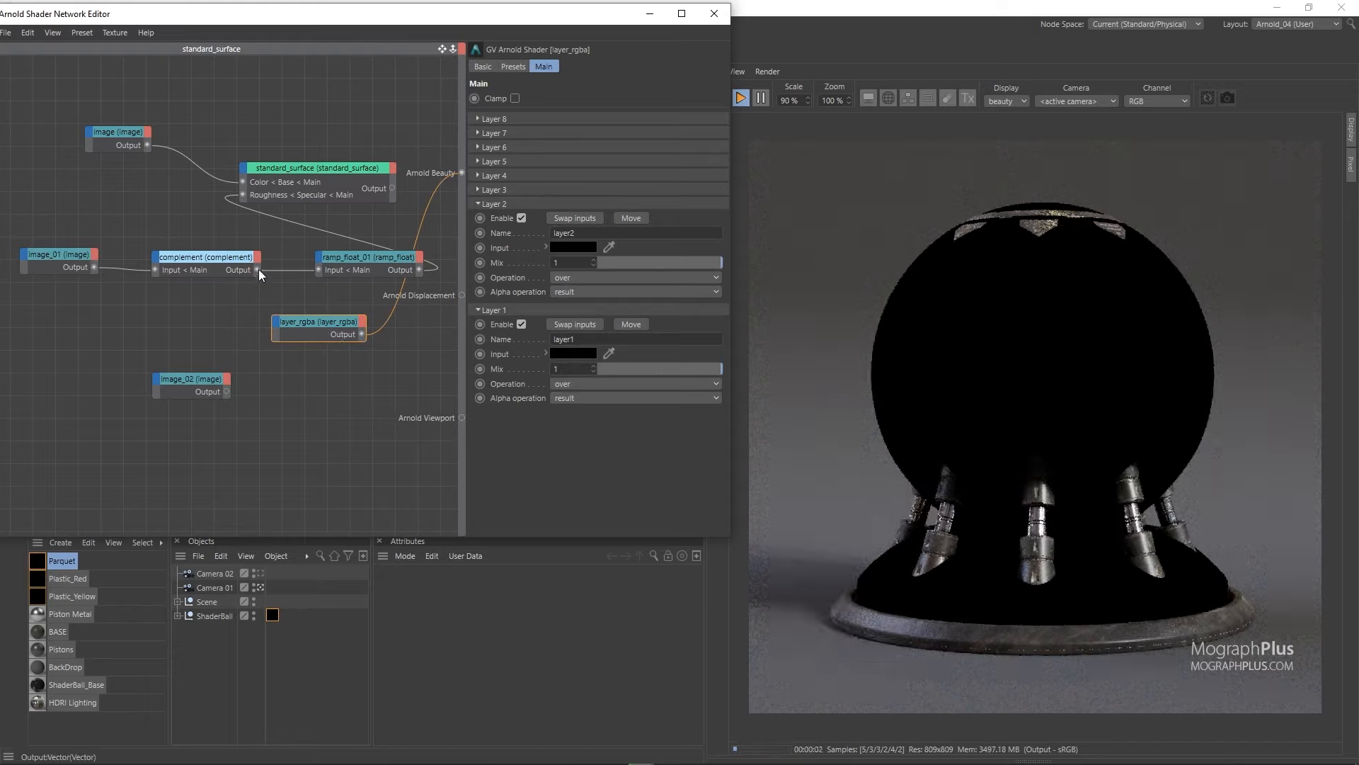
Connect the complement output to the layer_rgba's Layer 1 input and the wood_Parquet_BW image to its Layer 2 input.
drag(257, 270, 275, 322)
mouse_move(286, 327)
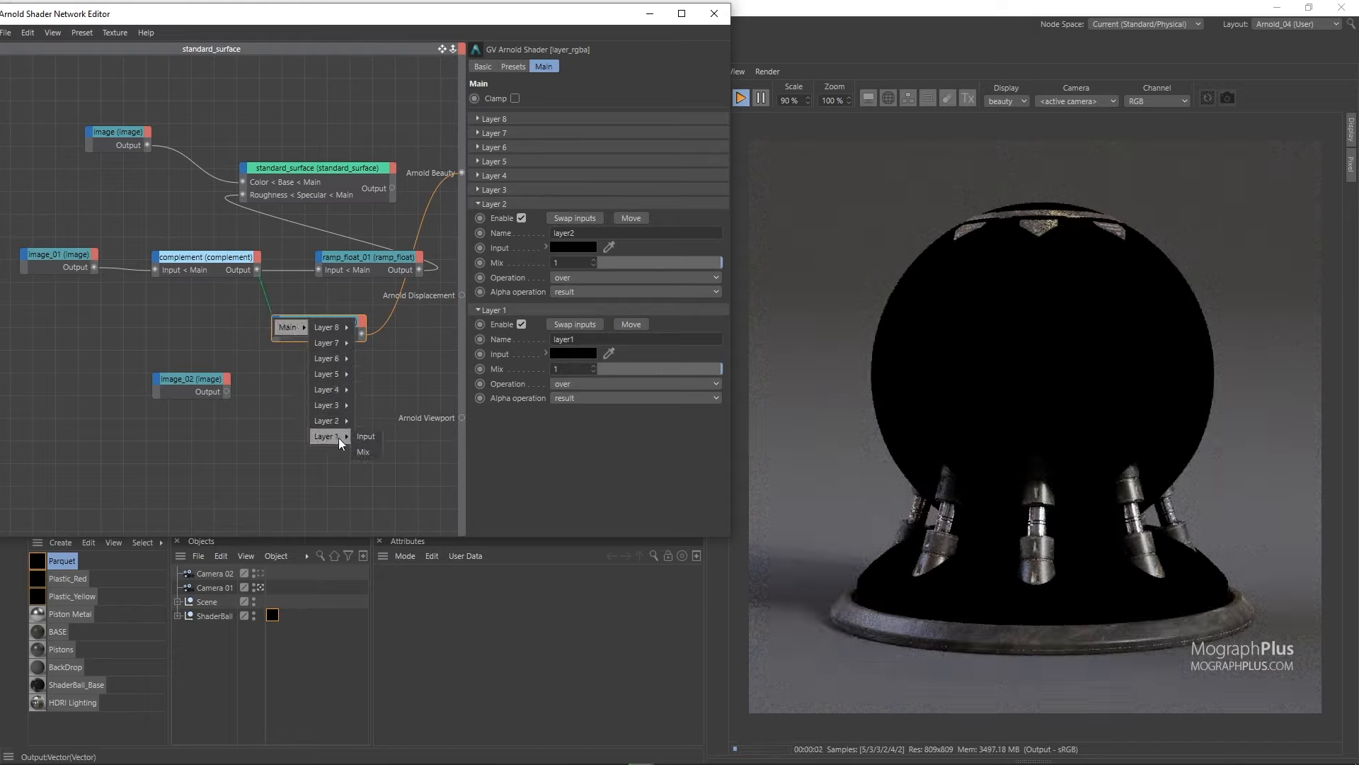
click(359, 436)
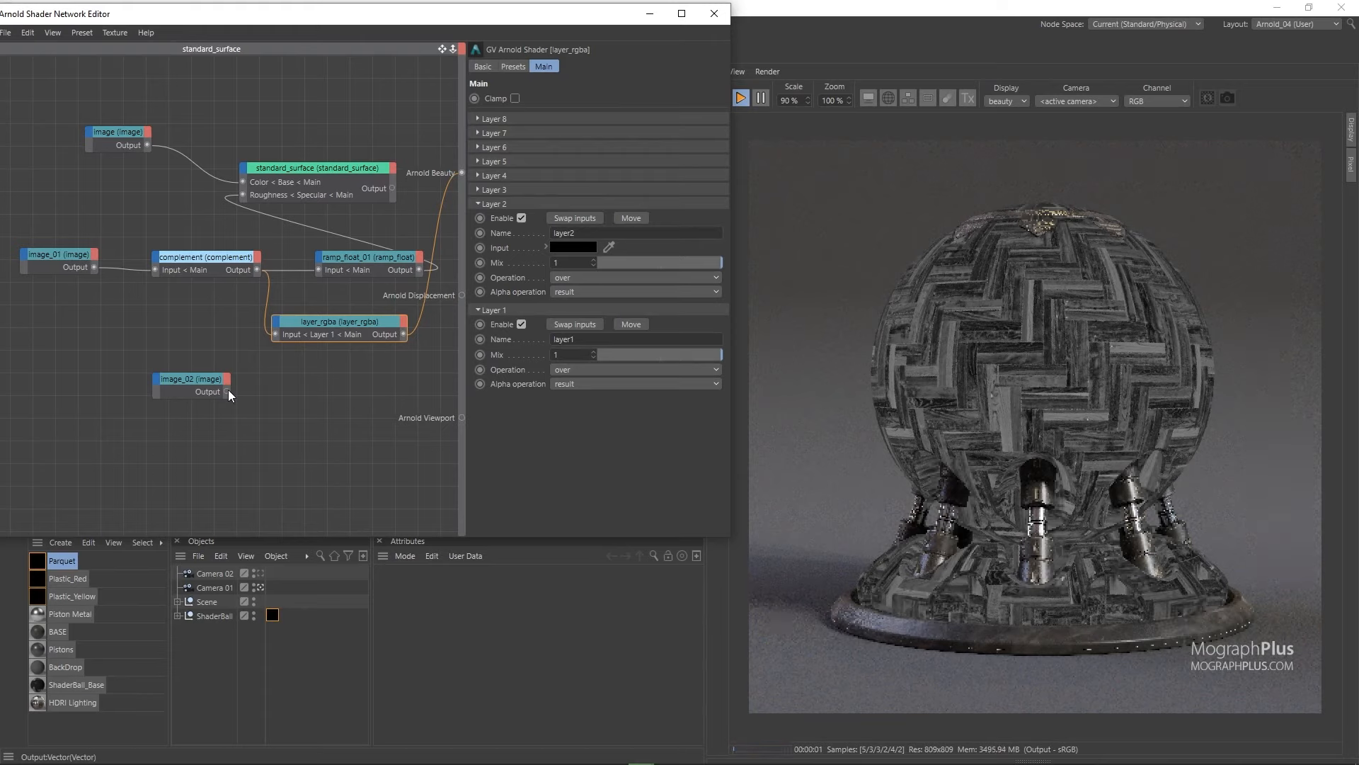
drag(227, 391, 282, 335)
mouse_move(296, 330)
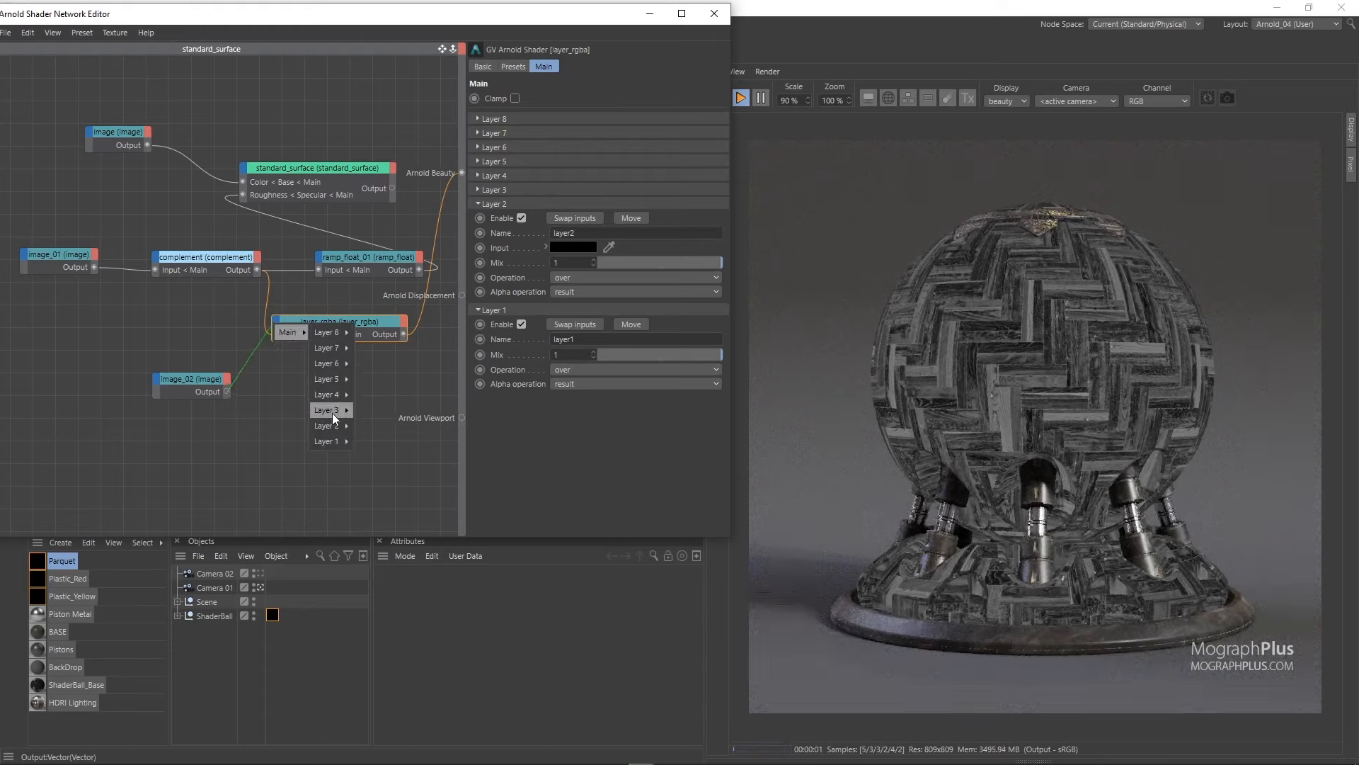
click(374, 425)
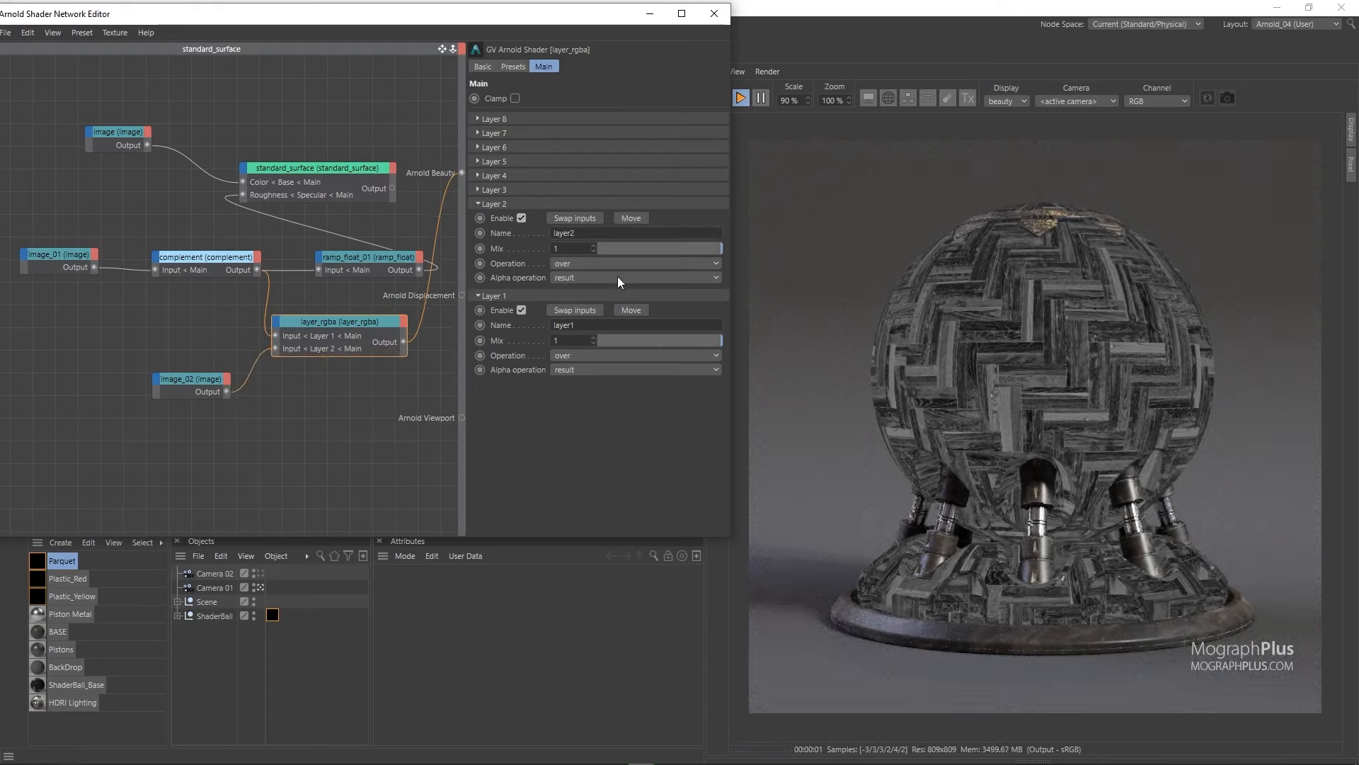
Set the layer_rgba's Layer 2 operation to overwrite and its mix to 0.7.
click(581, 262)
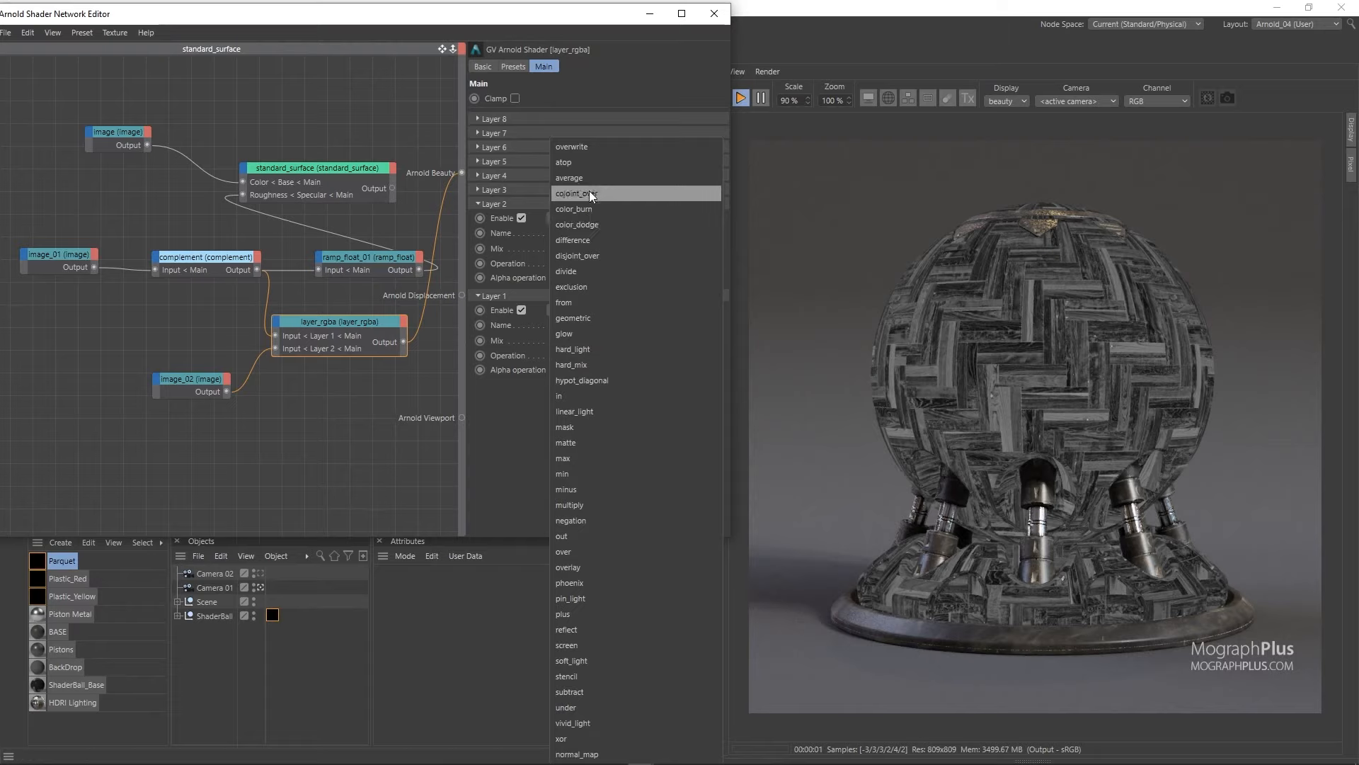
click(588, 147)
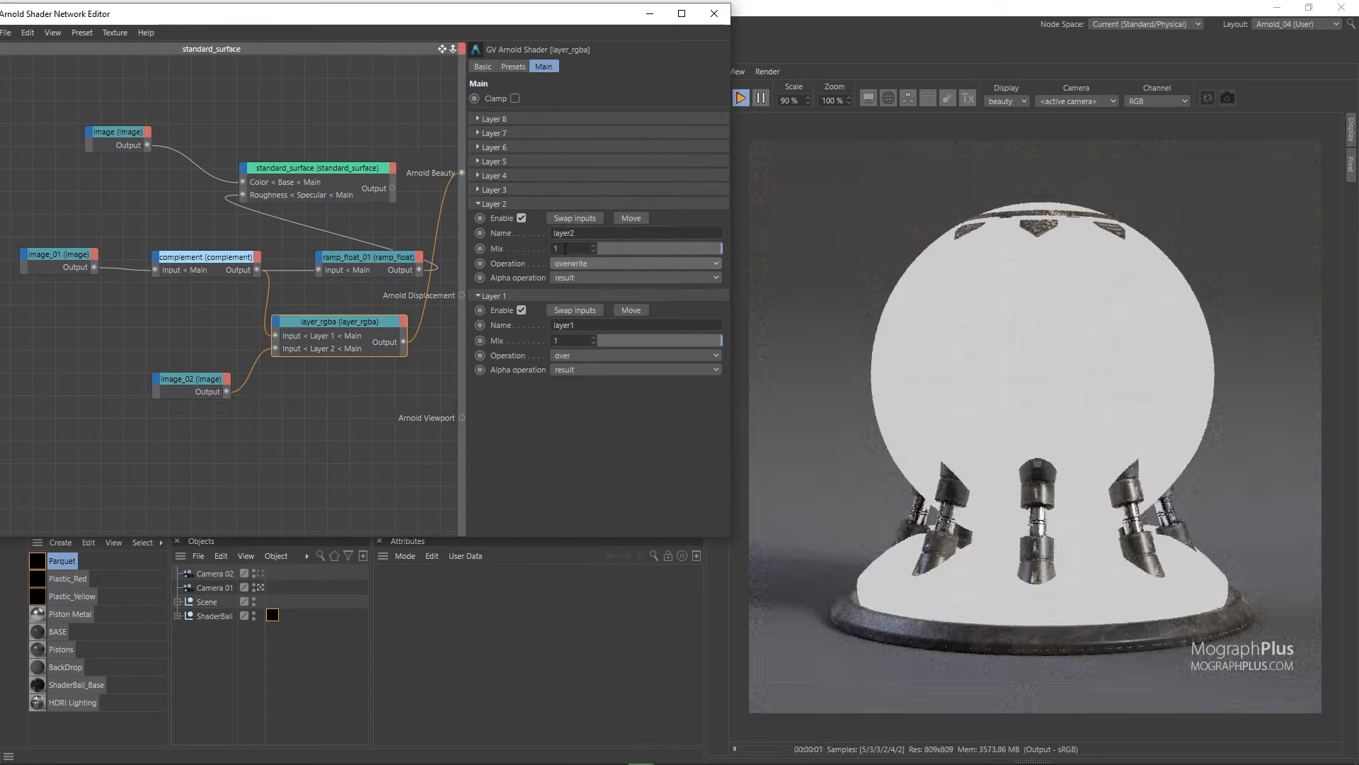
click(699, 245)
click(581, 249)
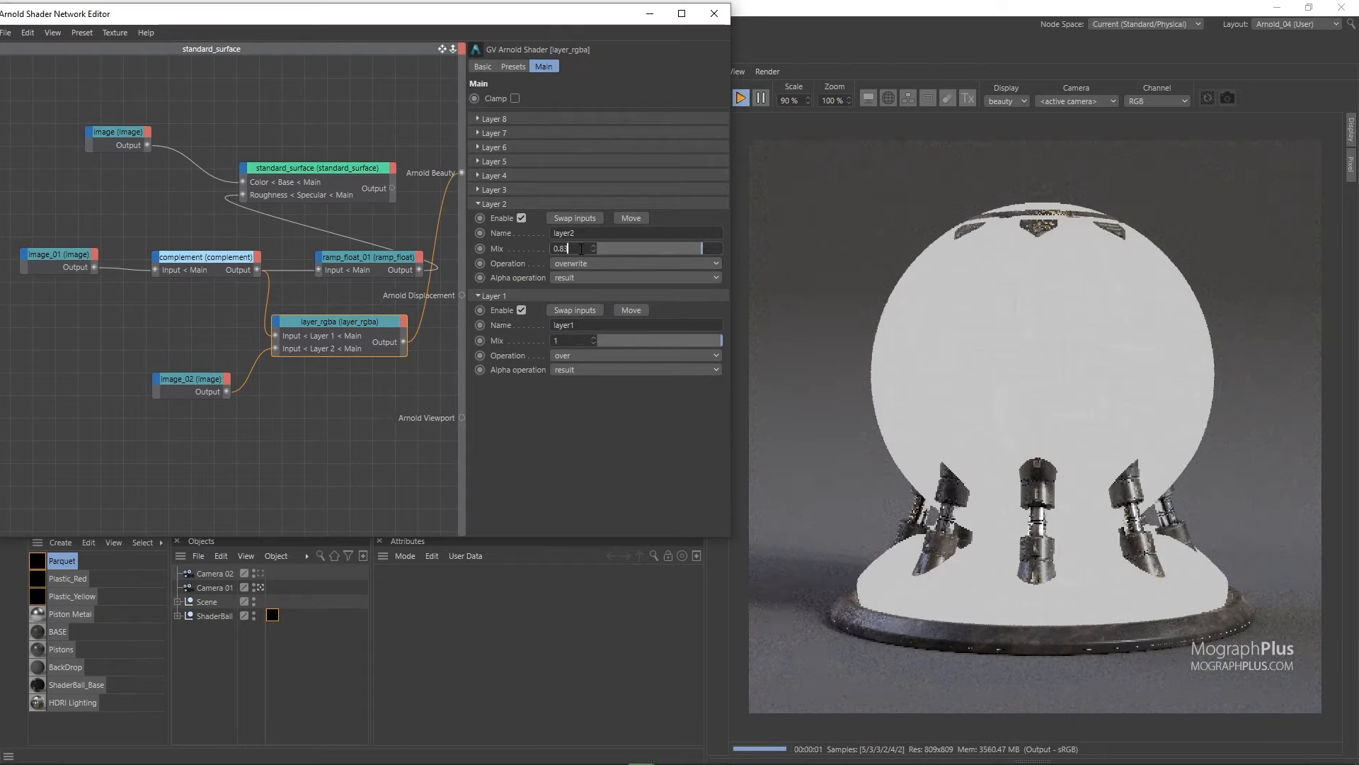
text(.7)
key(Return)
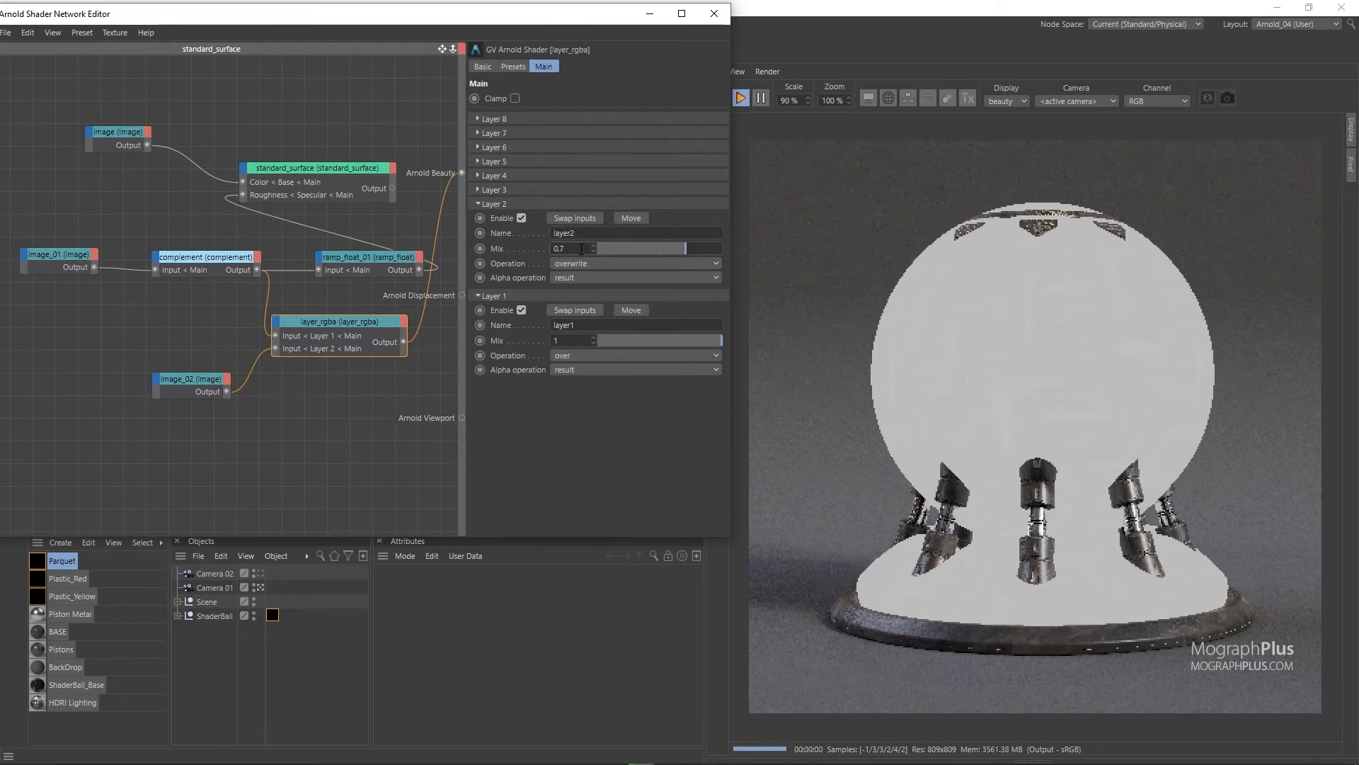
Set the standard_surface node as the beauty shader.
click(329, 185)
right_click(330, 185)
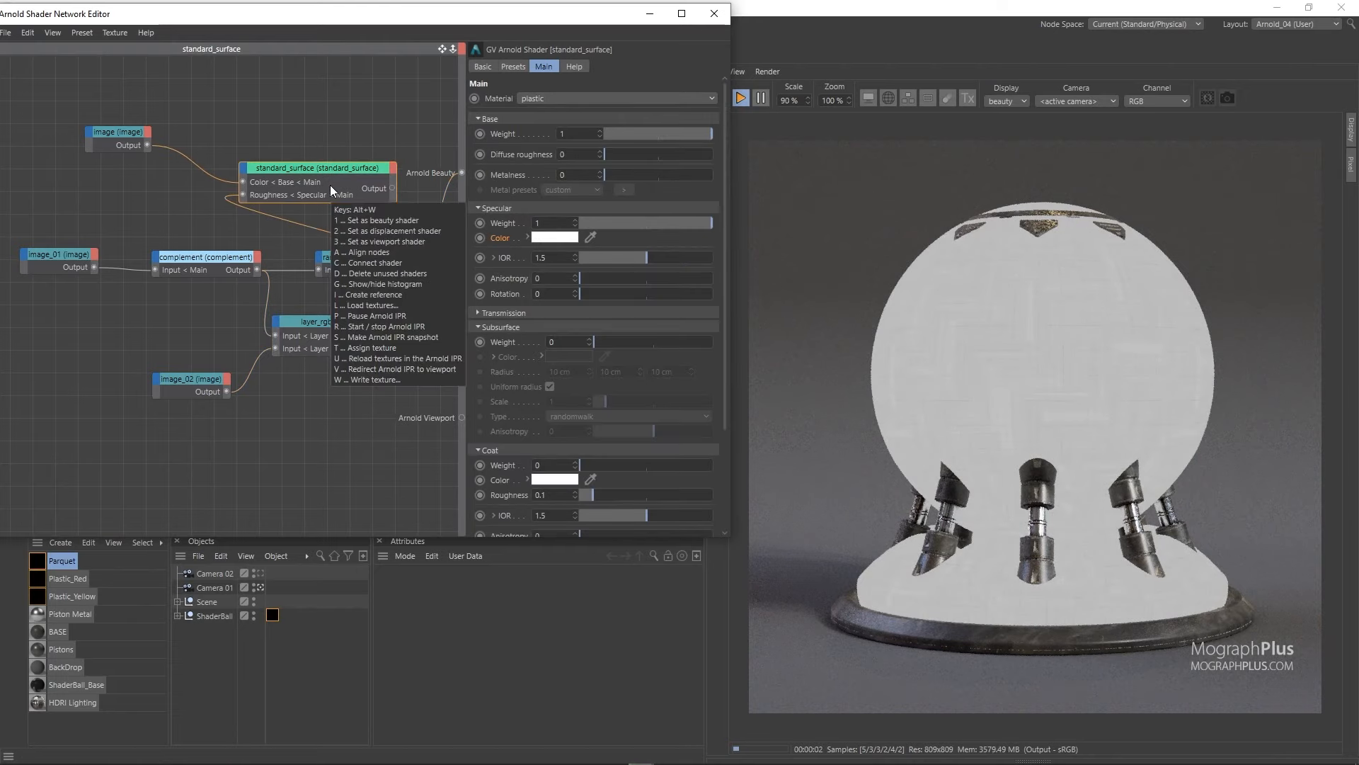
click(361, 223)
Add a bump2d node beside the layer_rgba and connect the layer_rgba output to its bump map input.
middle_drag(378, 341, 301, 347)
double_click(380, 341)
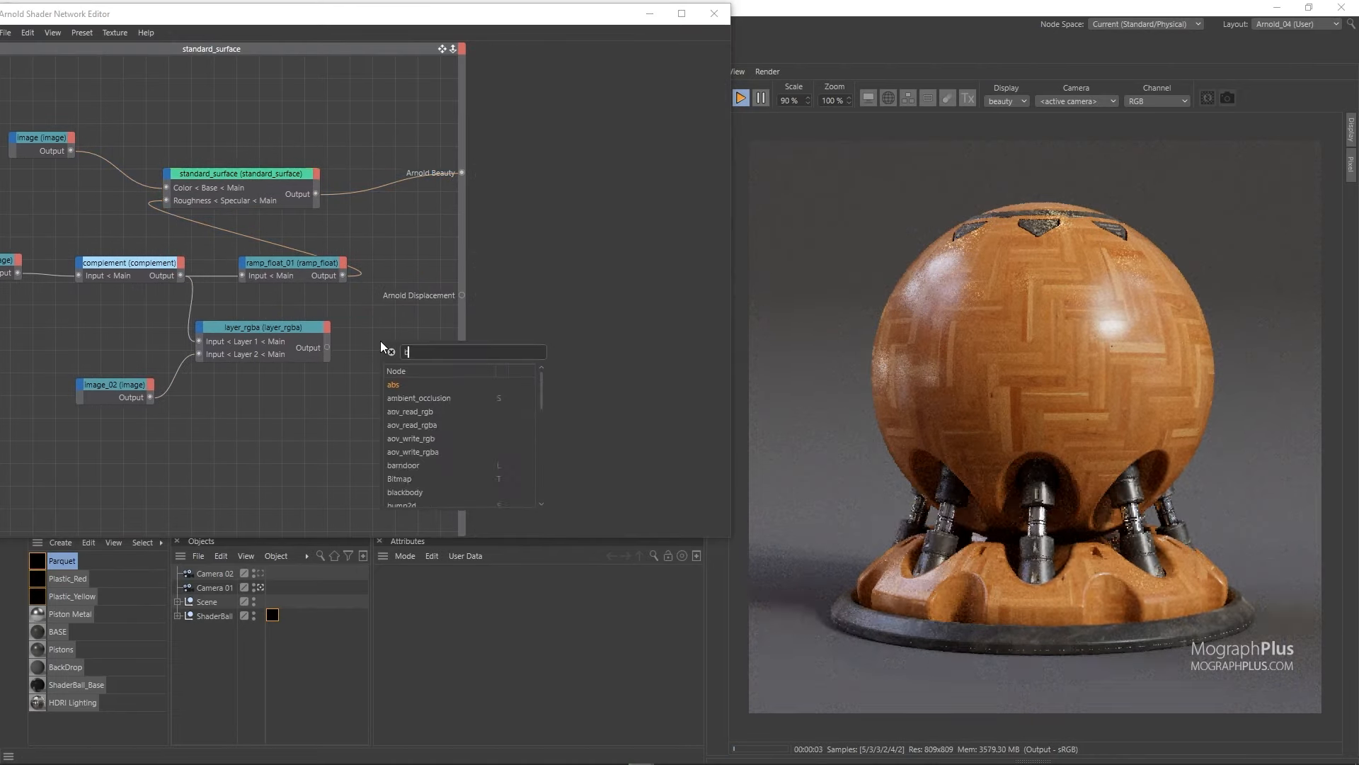
text(bump)
key(Return)
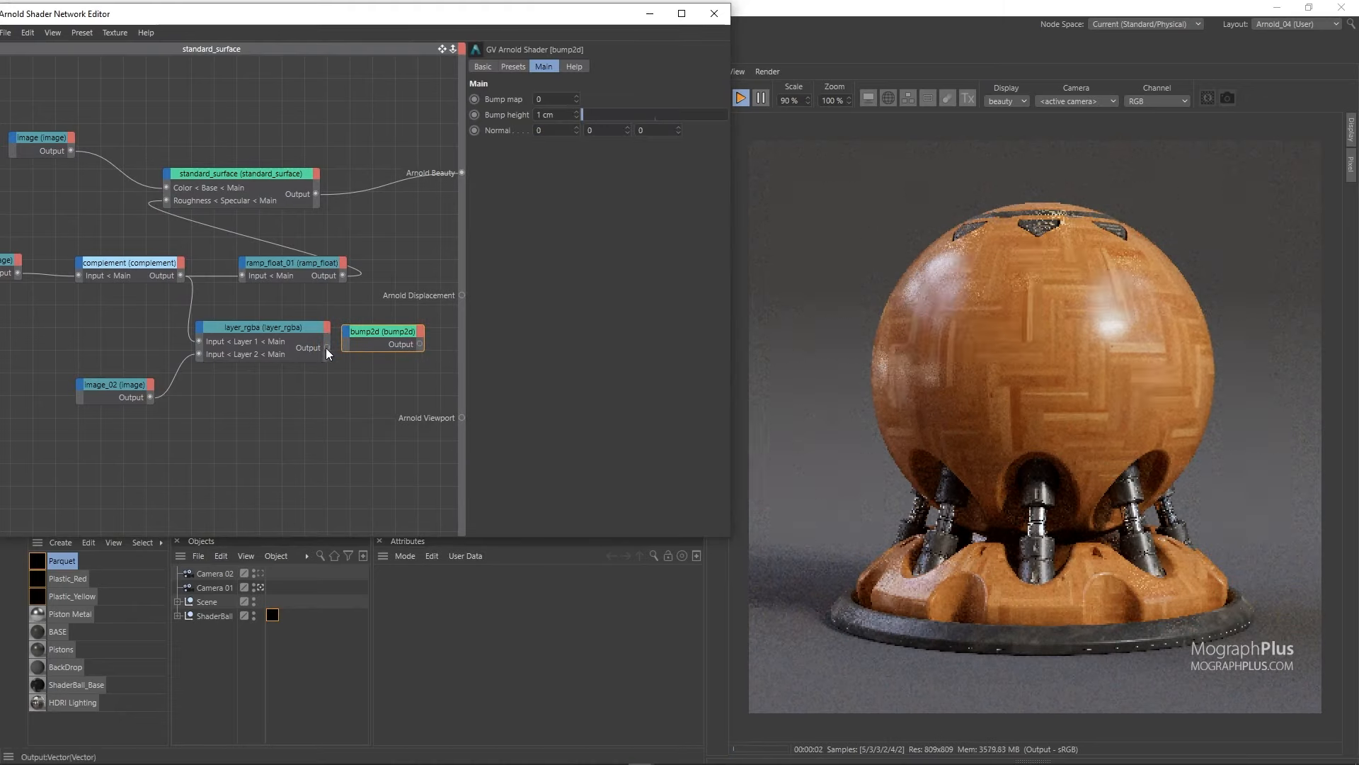
drag(346, 331, 405, 339)
click(409, 338)
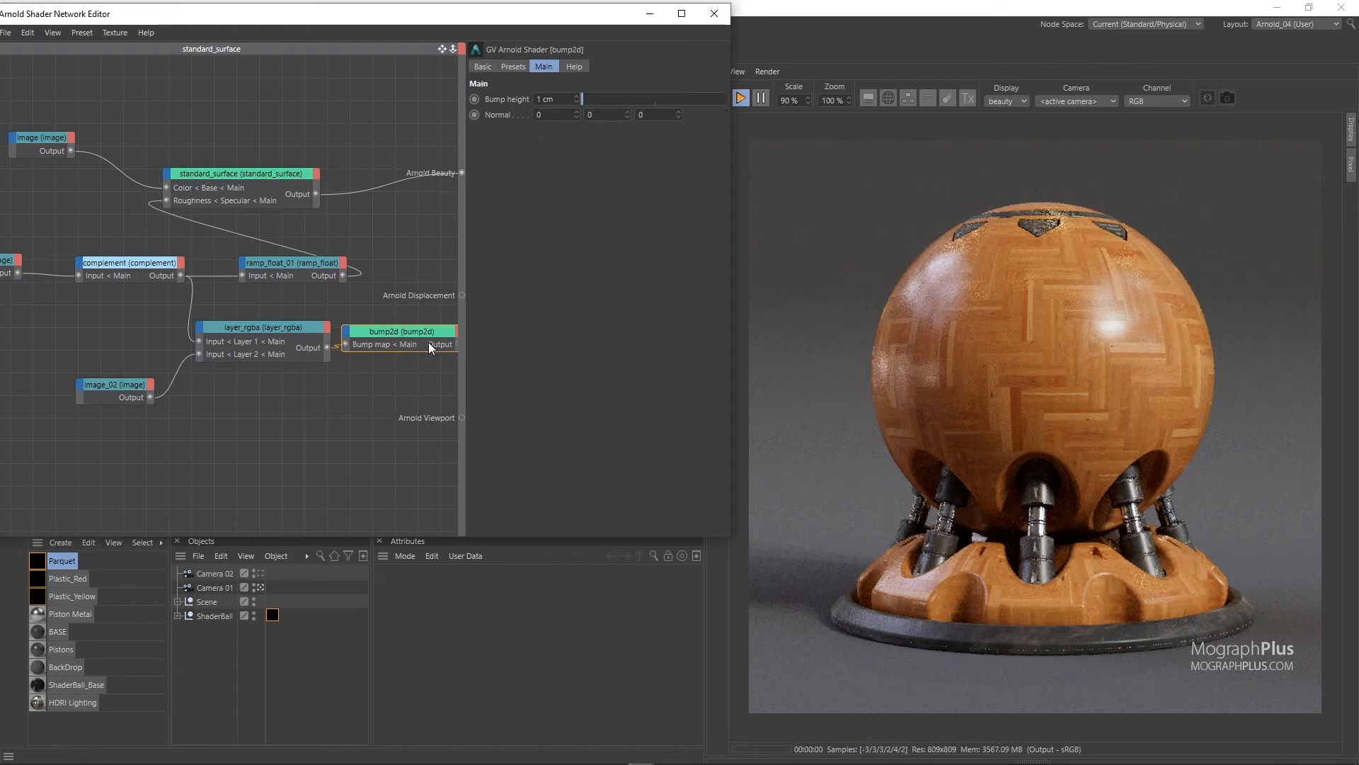
Connect the bump2d output to the standard_surface's geometry Normal input and set the bump height to 0.15 cm.
middle_drag(406, 377, 393, 380)
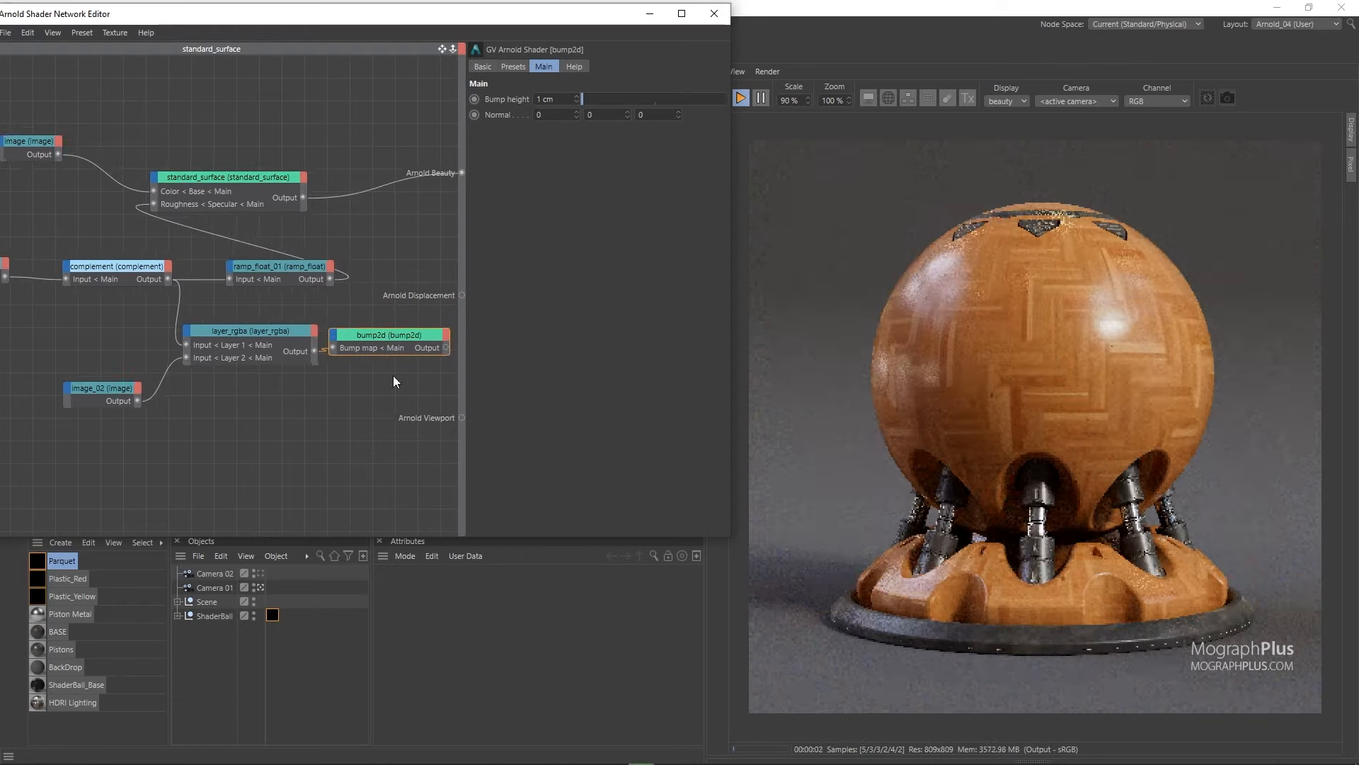
drag(445, 348, 157, 181)
mouse_move(239, 313)
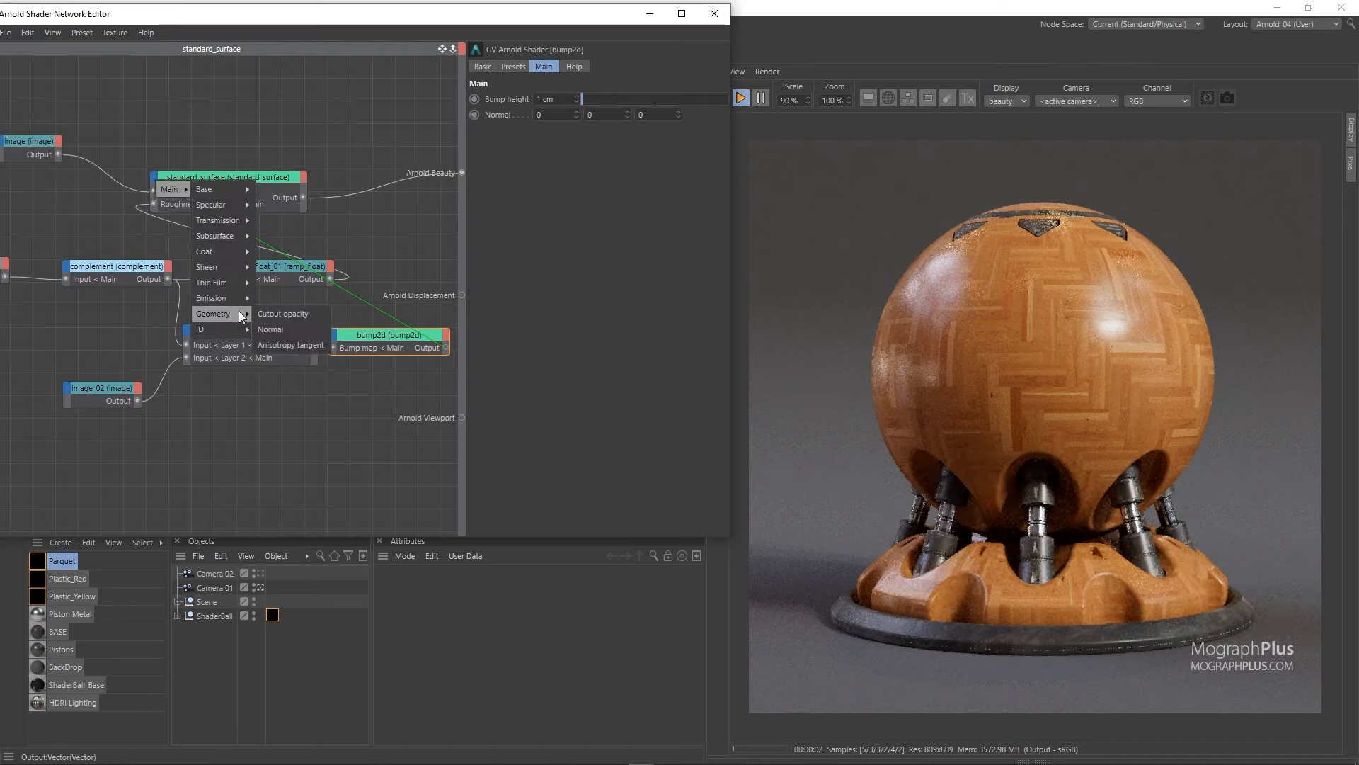
click(281, 328)
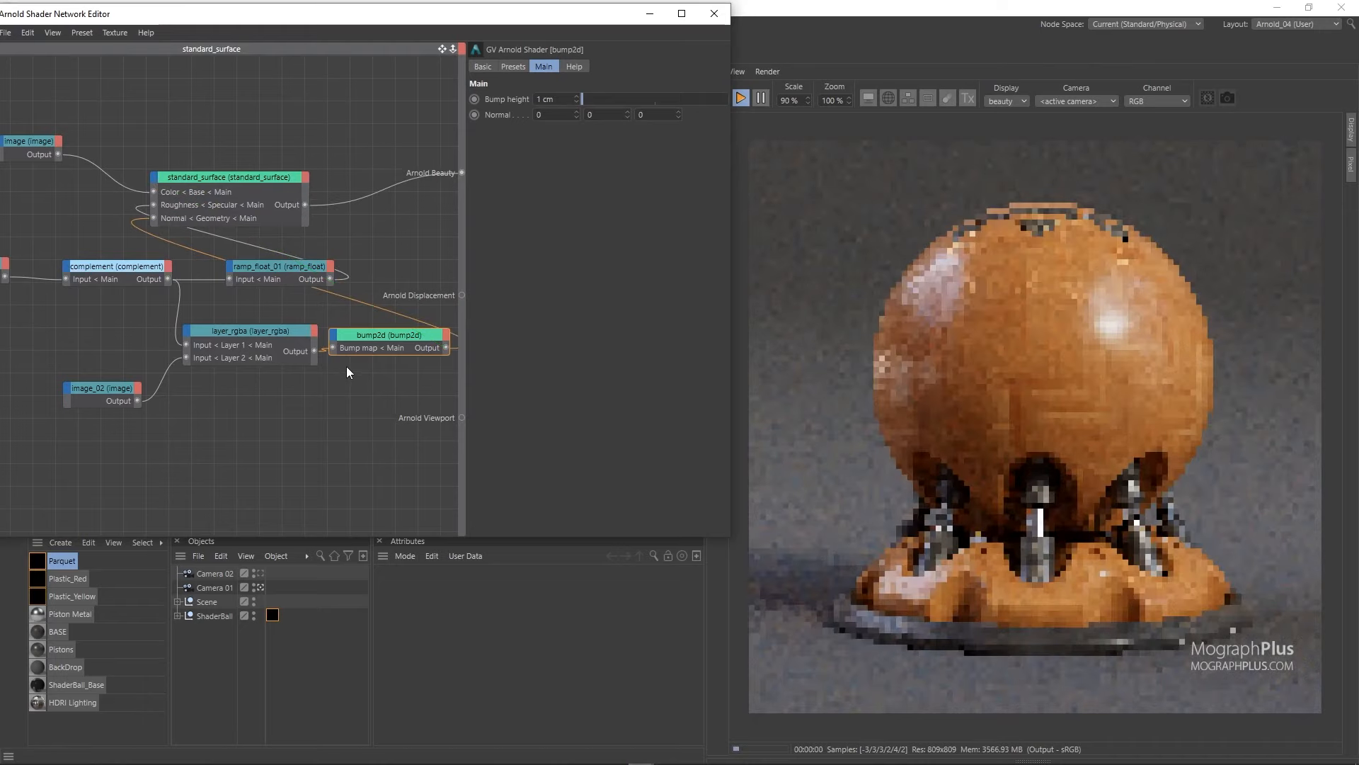
click(558, 99)
text(0.15)
key(Return)
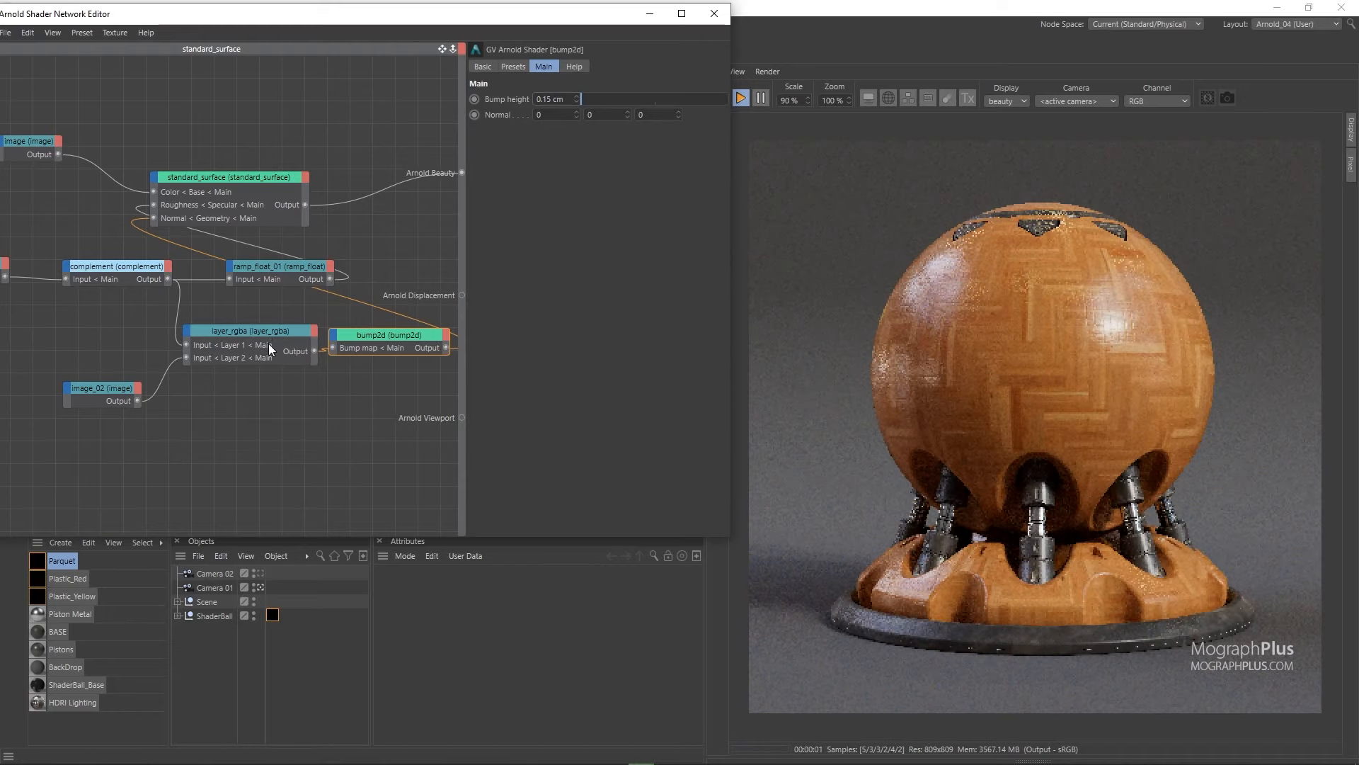
Check the UV coordinate settings of the image_01 node that feeds the complement.
scroll(179, 282, down, 2)
click(116, 269)
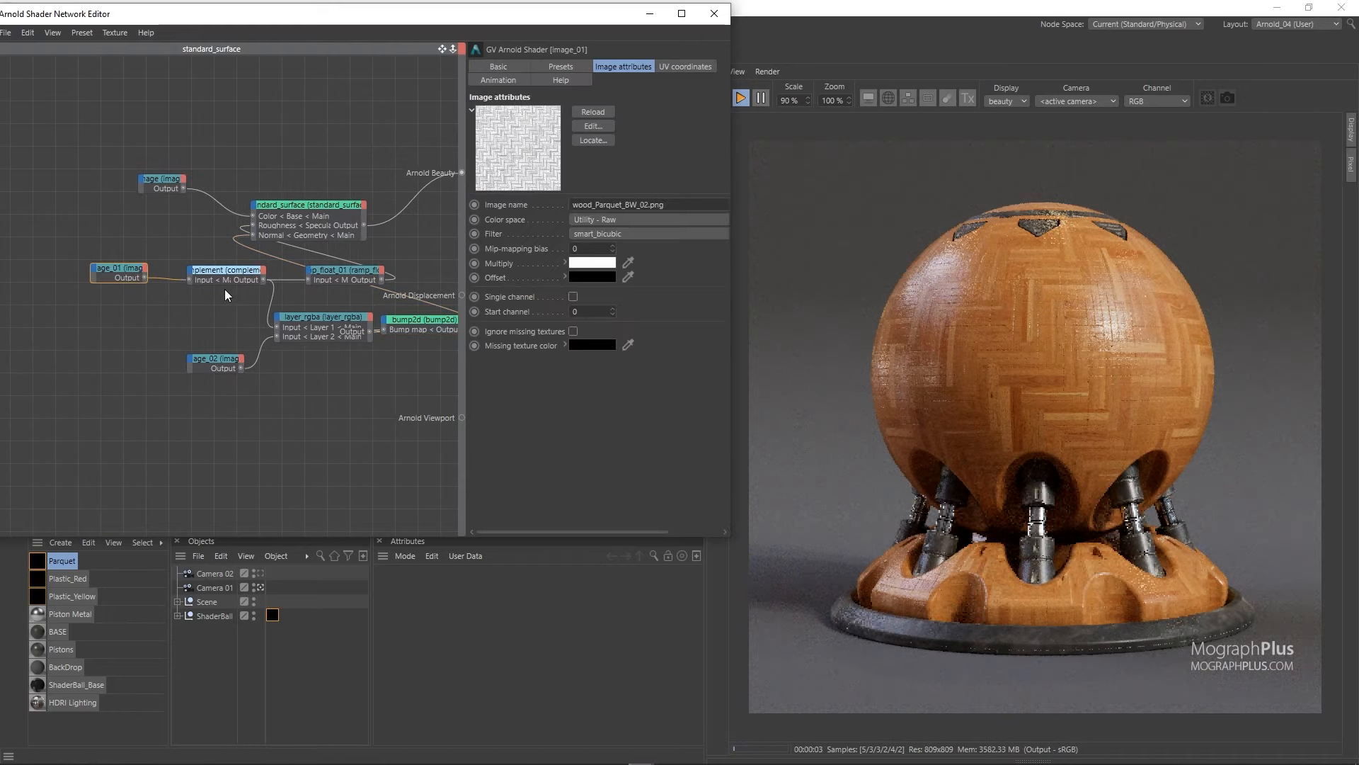
click(680, 68)
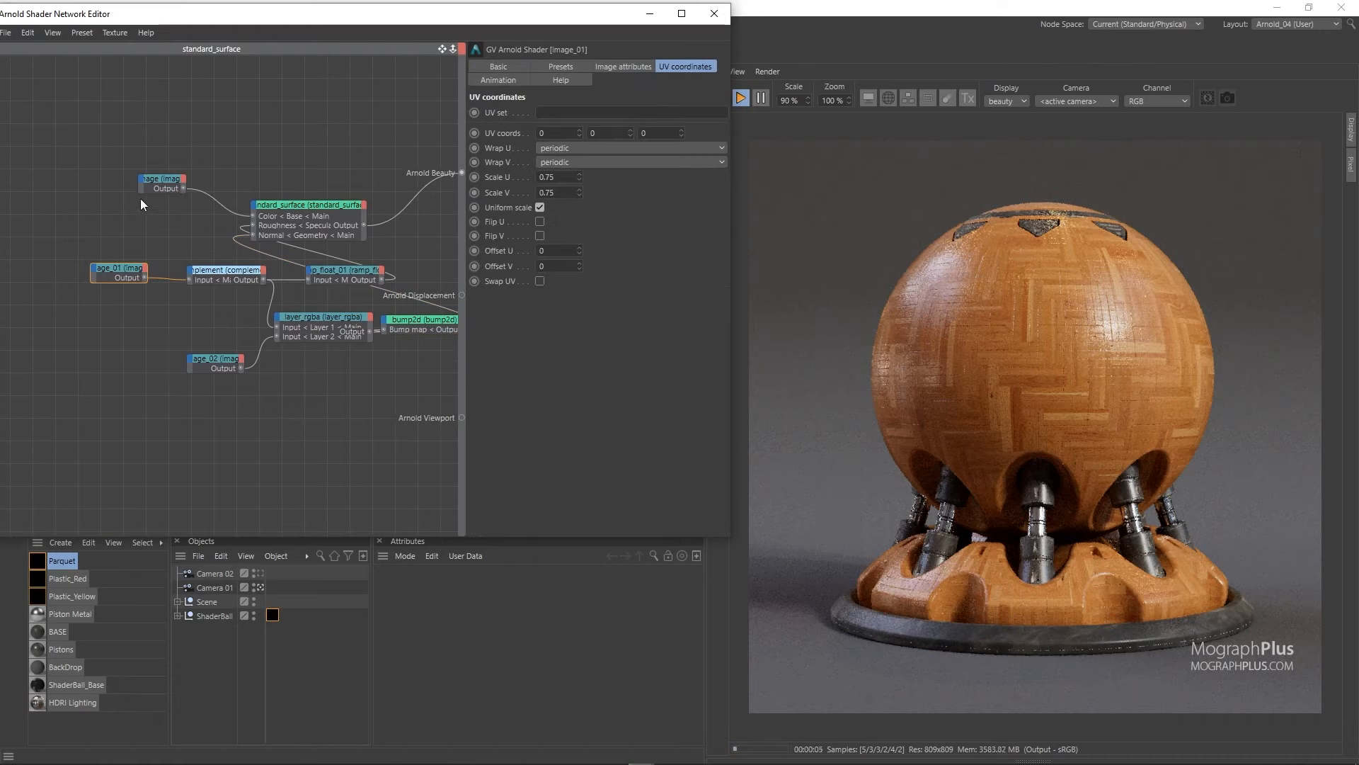
Copy the noise and bump2d_01 nodes from Plastic_Yellow into Parquet and connect bump2d_01 to the bump2d's Normal input.
middle_drag(241, 509, 203, 499)
click(95, 597)
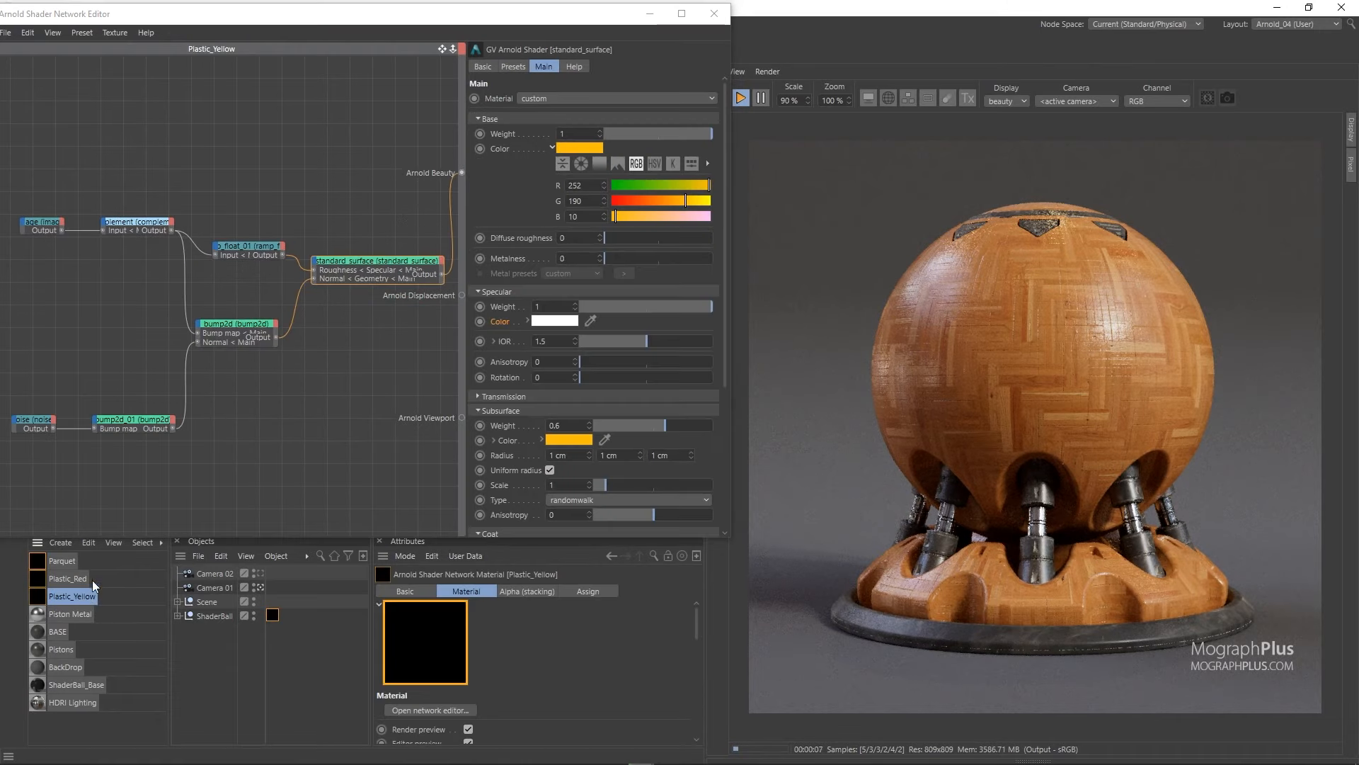
middle_drag(132, 466, 182, 445)
drag(55, 375, 177, 444)
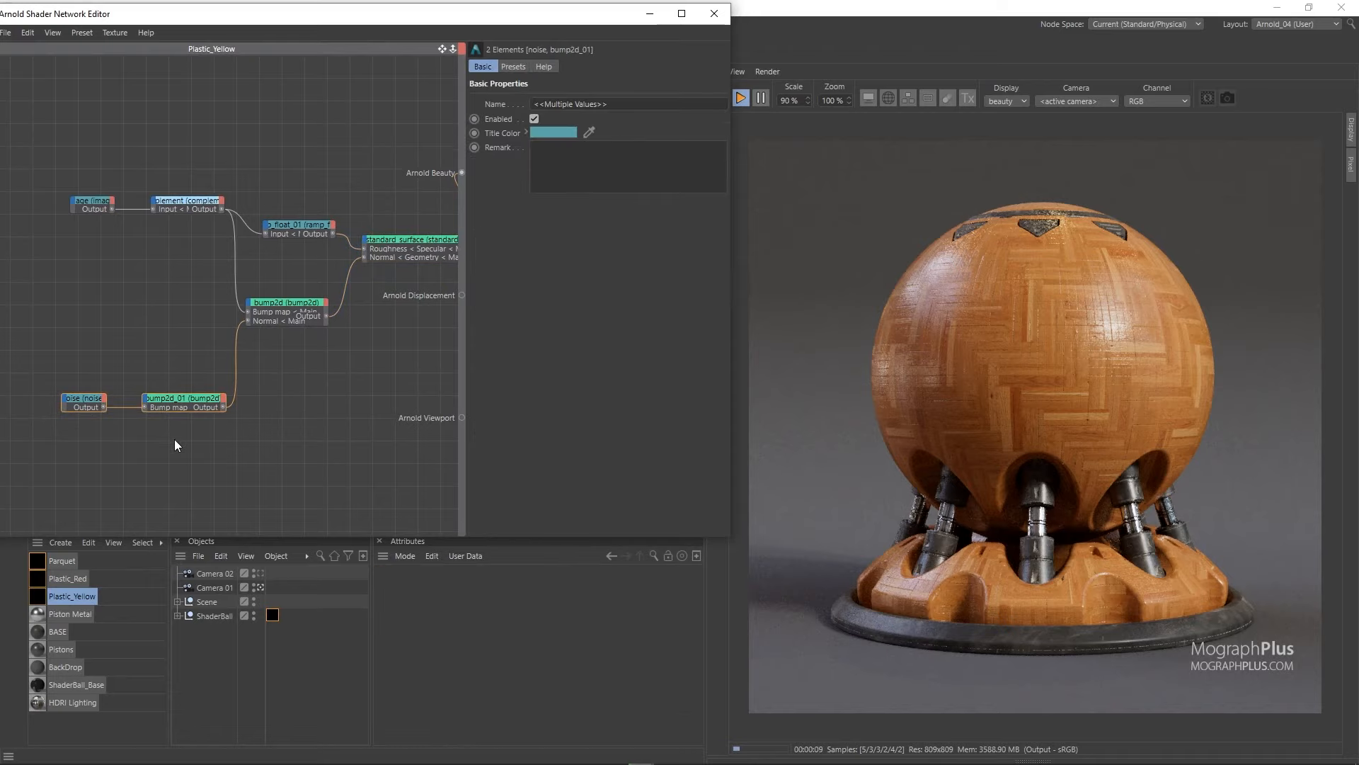
click(66, 558)
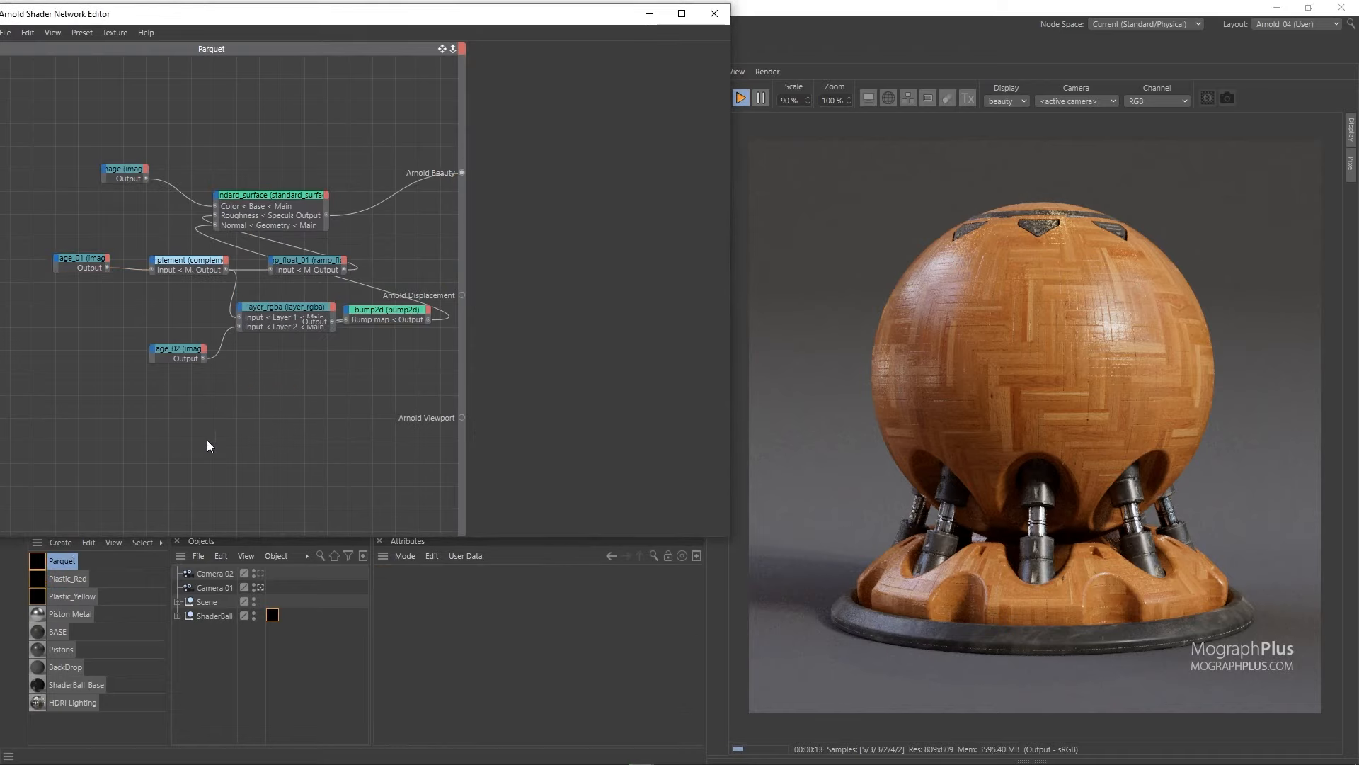
key(ctrl+v)
drag(305, 282, 347, 309)
click(393, 333)
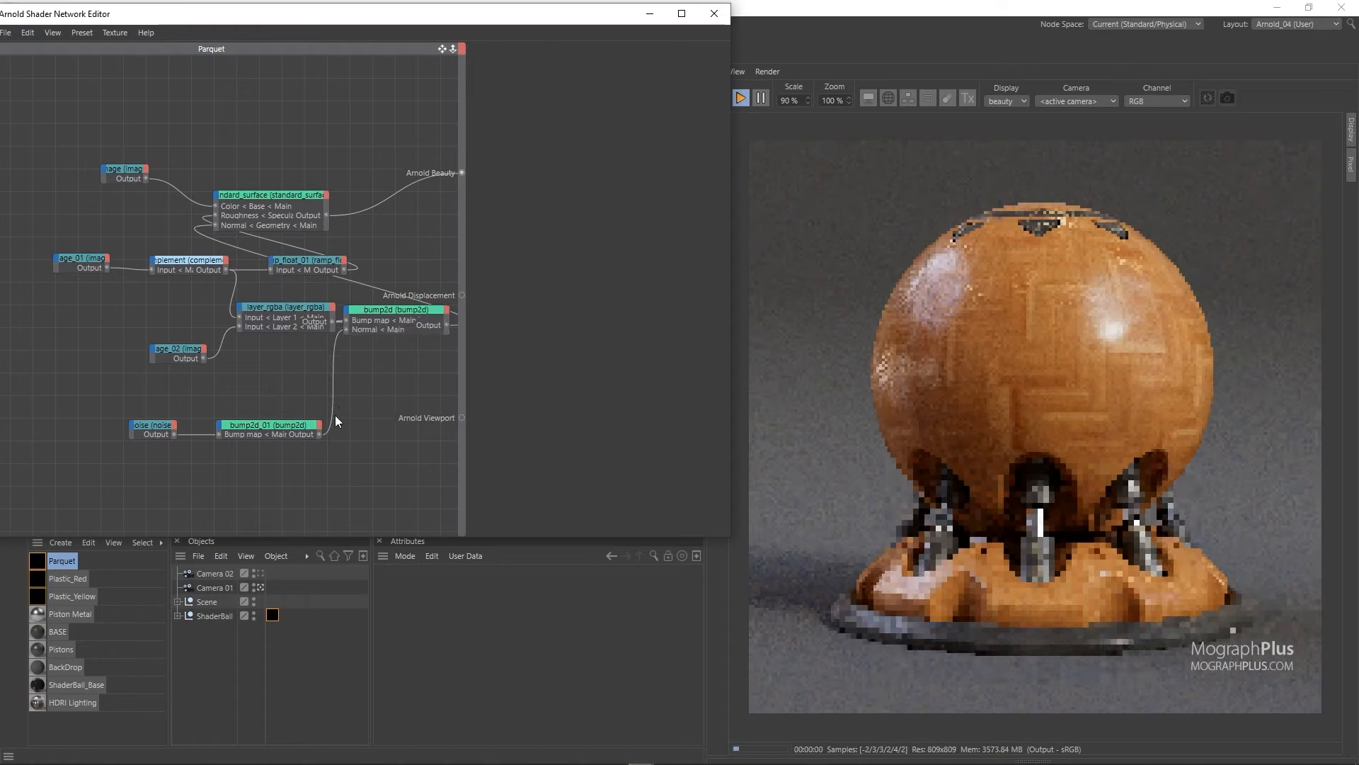
Move the standard_surface node to the right of the ramp and bump nodes and set its coat weight to 0.3.
scroll(306, 389, down, 1)
click(271, 221)
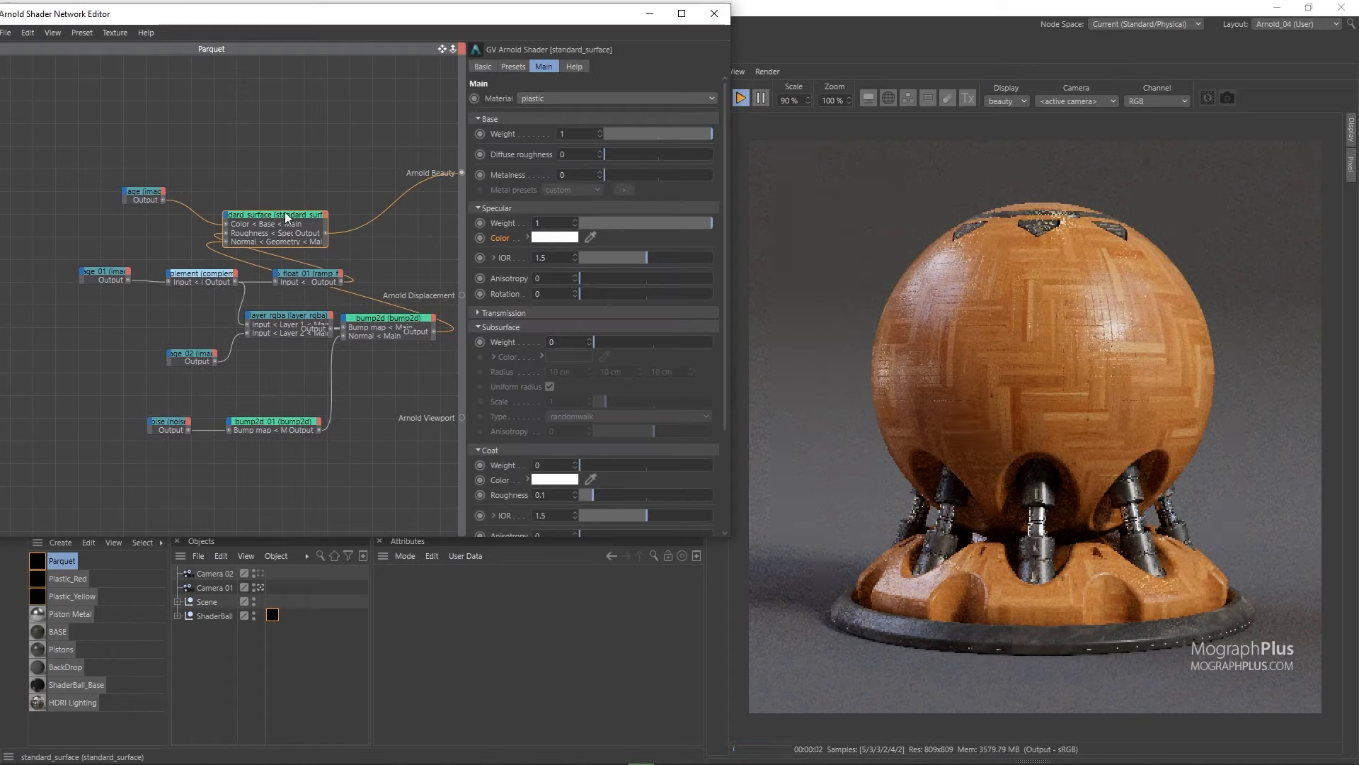
drag(286, 218, 443, 209)
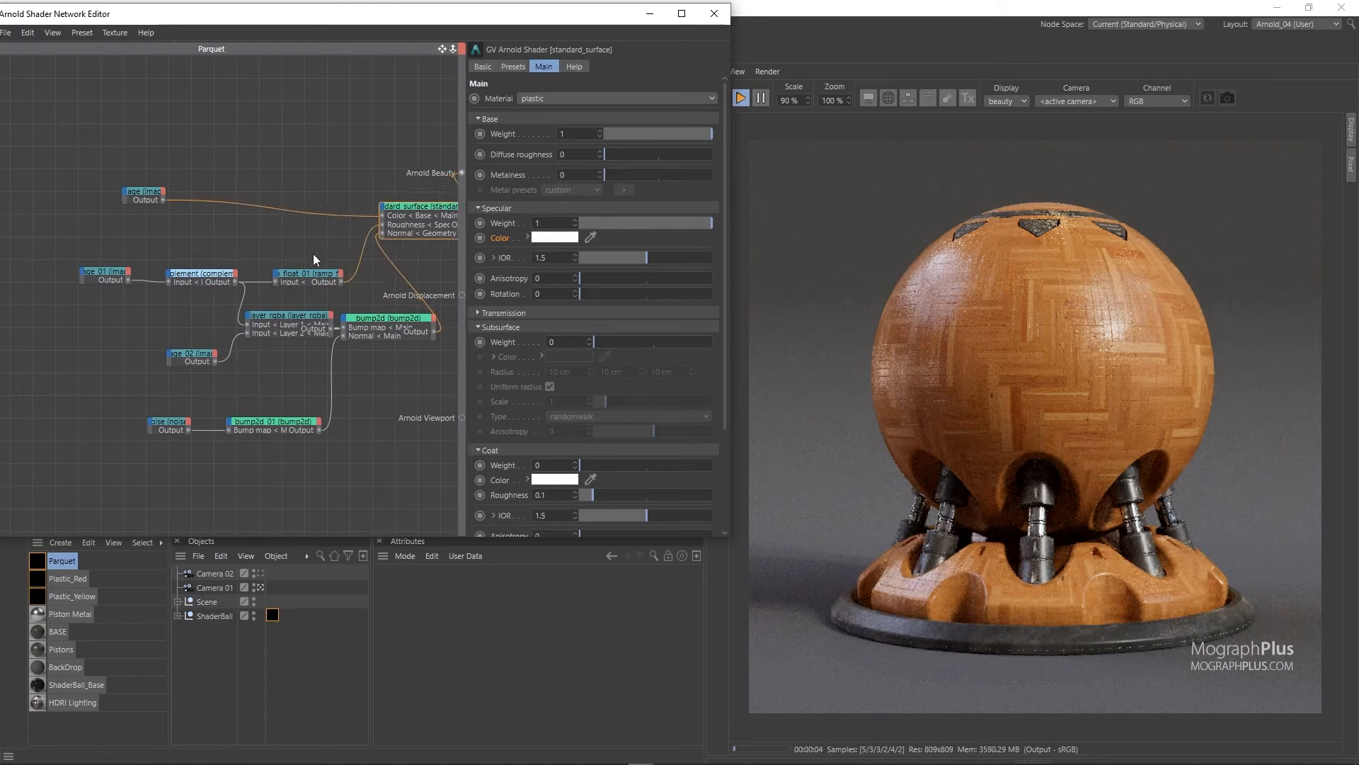
middle_drag(313, 260, 231, 252)
scroll(498, 350, down, 3)
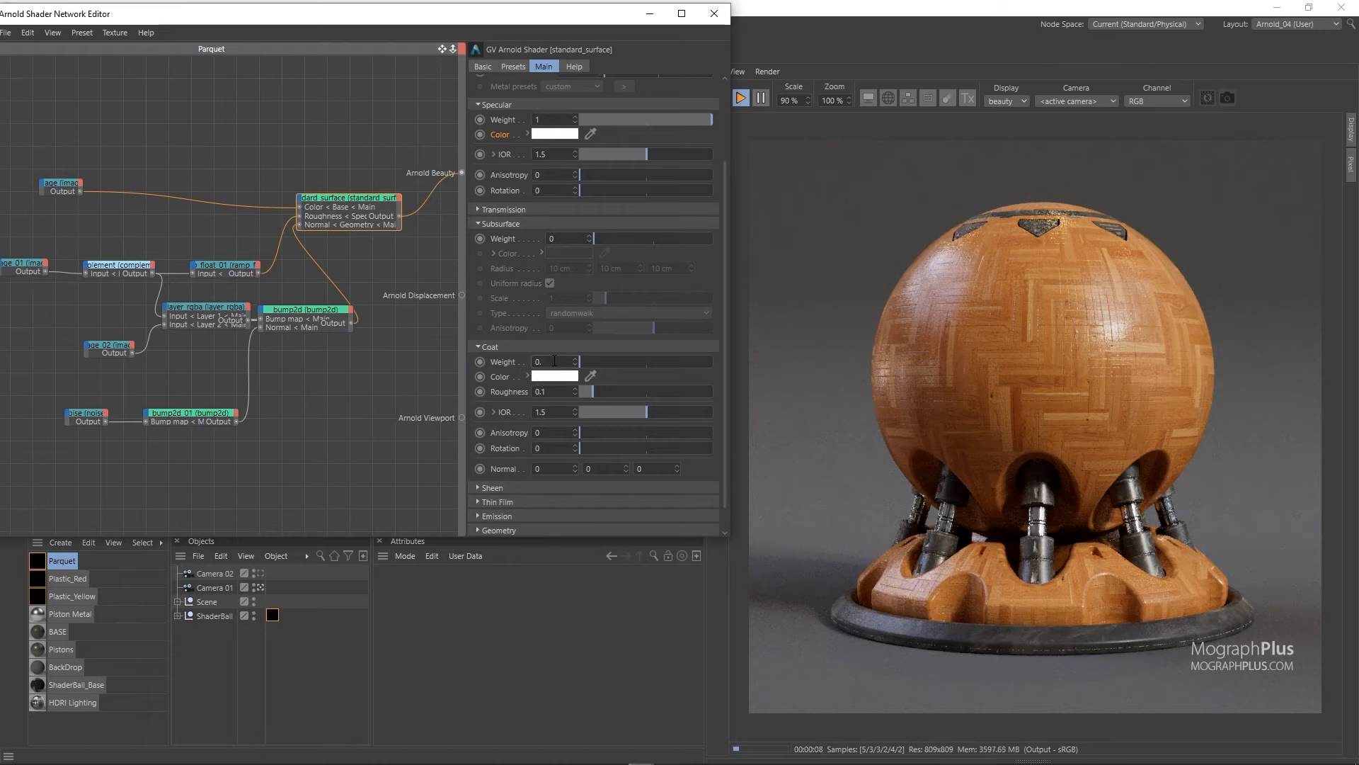
text(3)
key(Return)
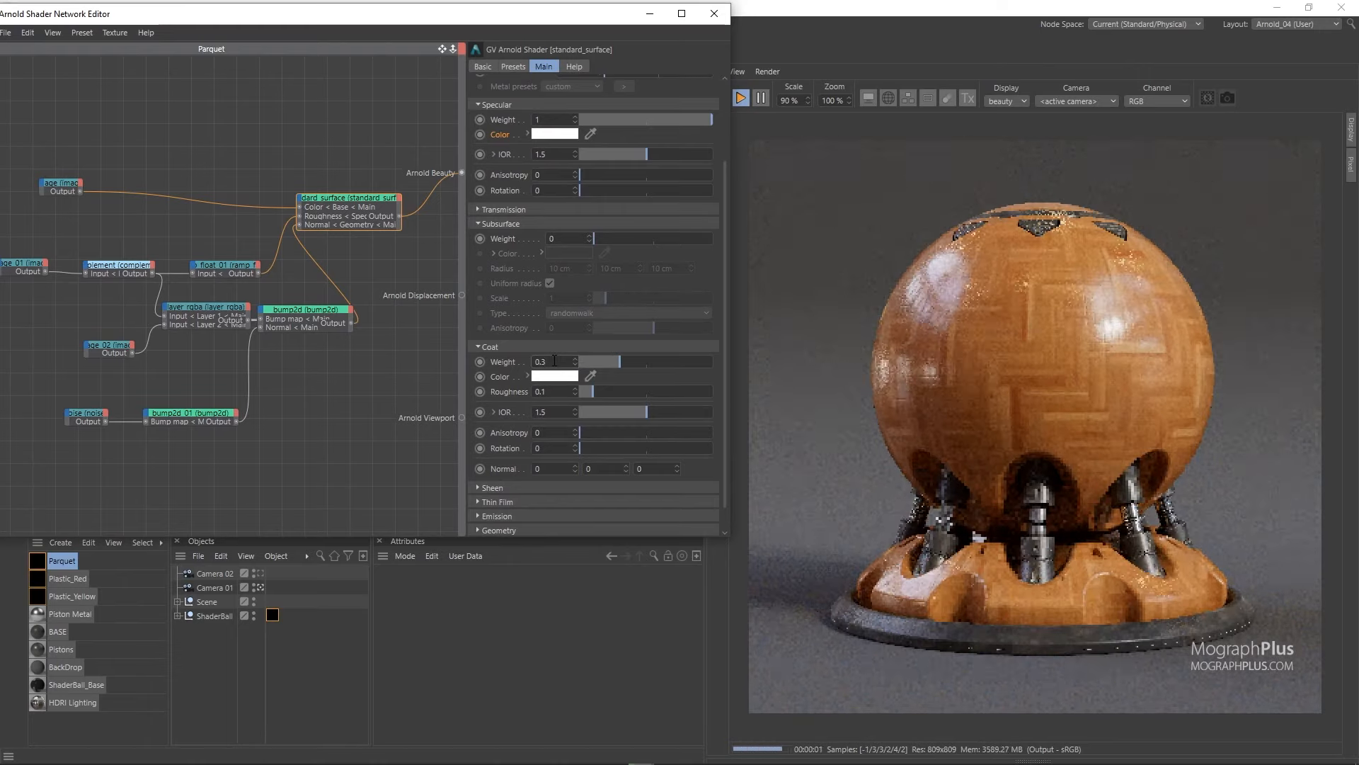
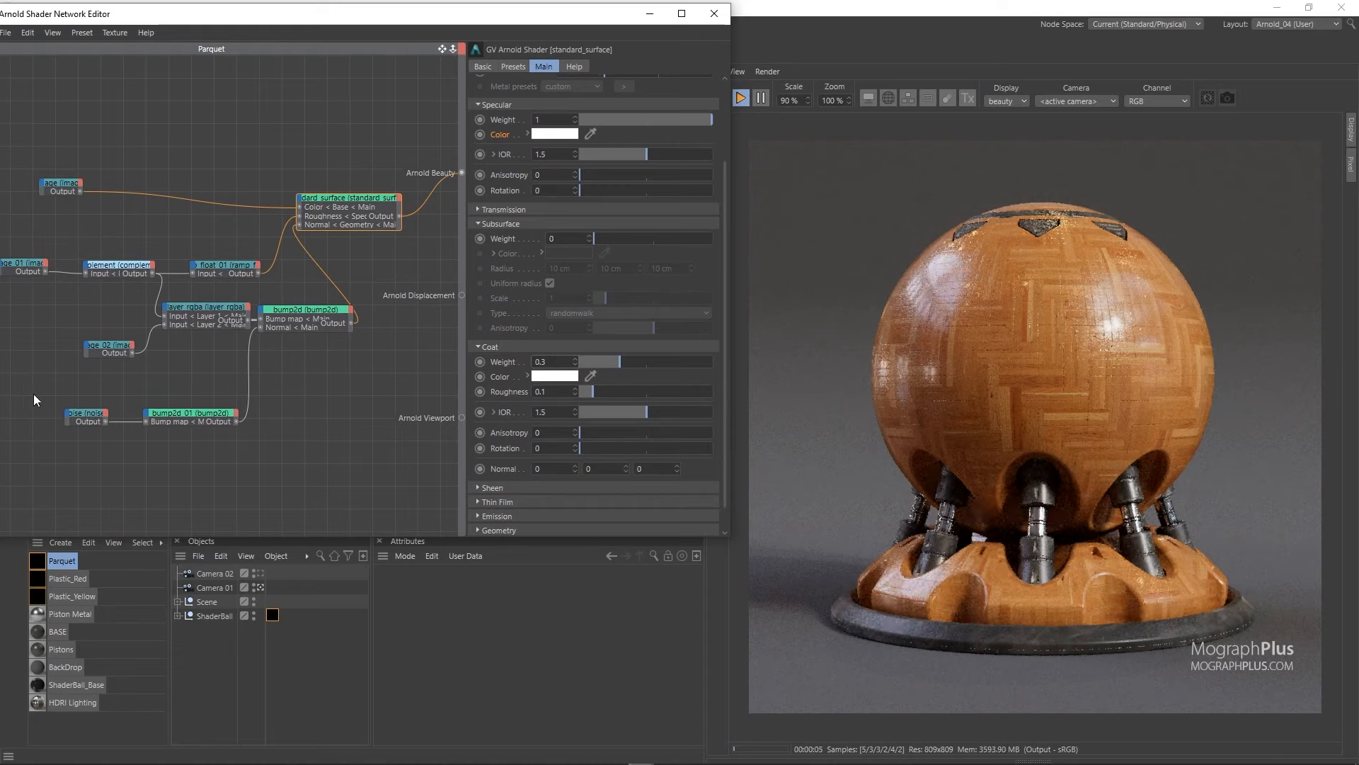
Set the UV scale of the image_02 node to 0.75.
click(87, 415)
drag(131, 376, 132, 378)
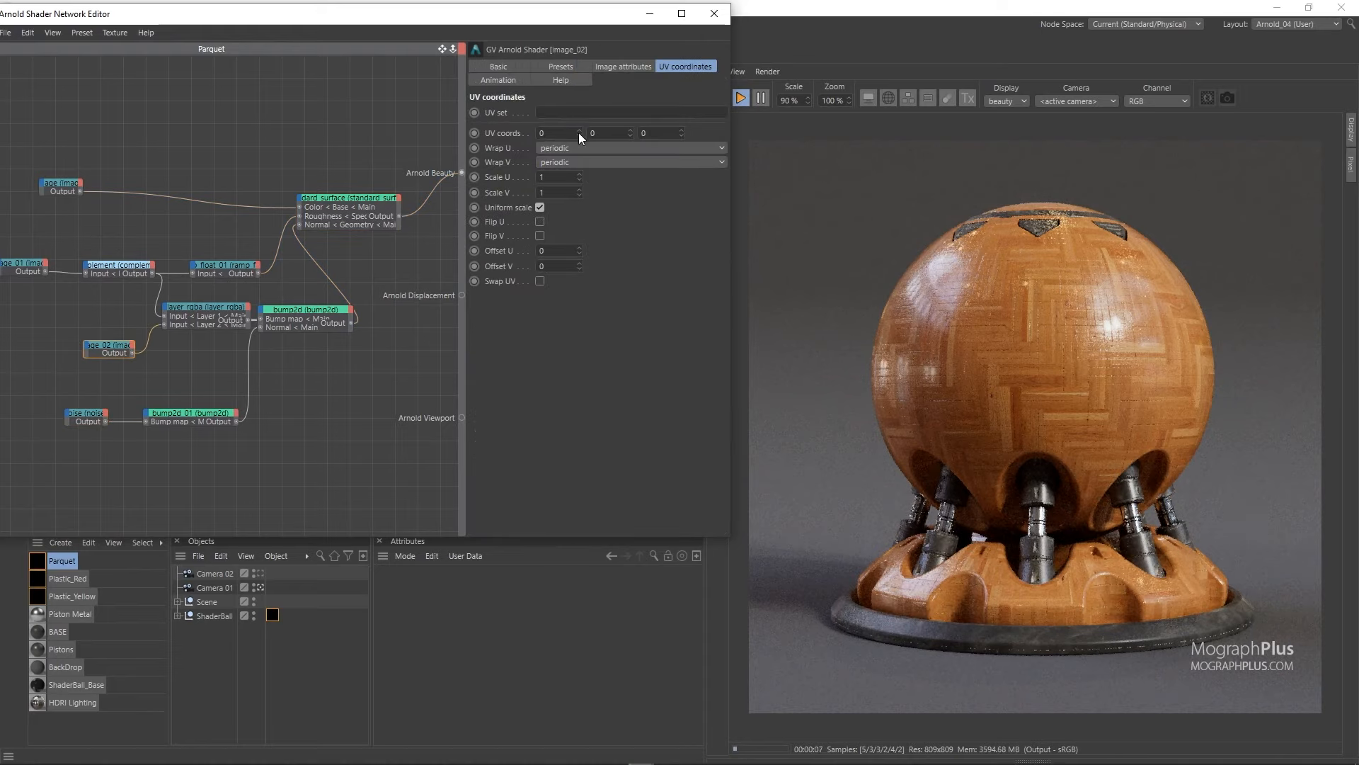
click(567, 178)
text(.75)
key(Return)
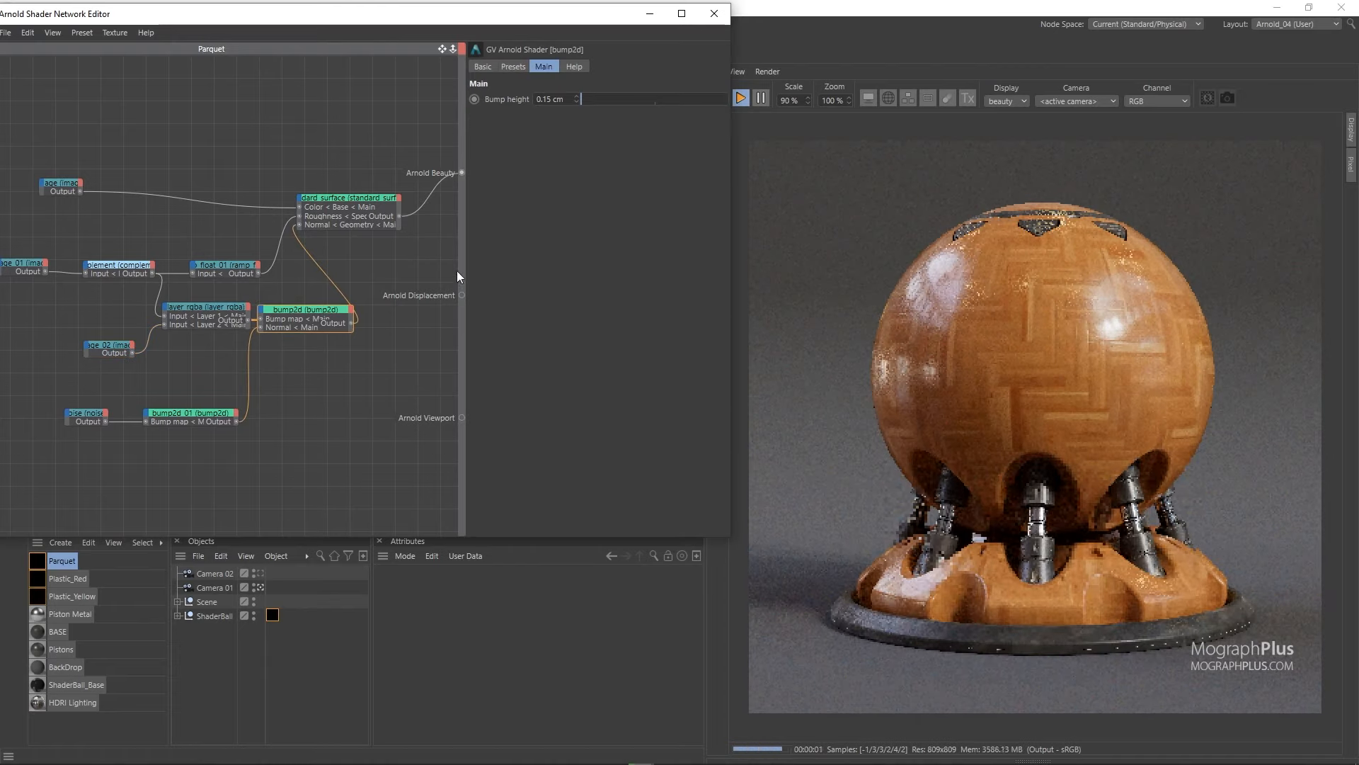
Set the standard_surface's coat IOR to 1.2.
click(360, 198)
scroll(538, 396, down, 3)
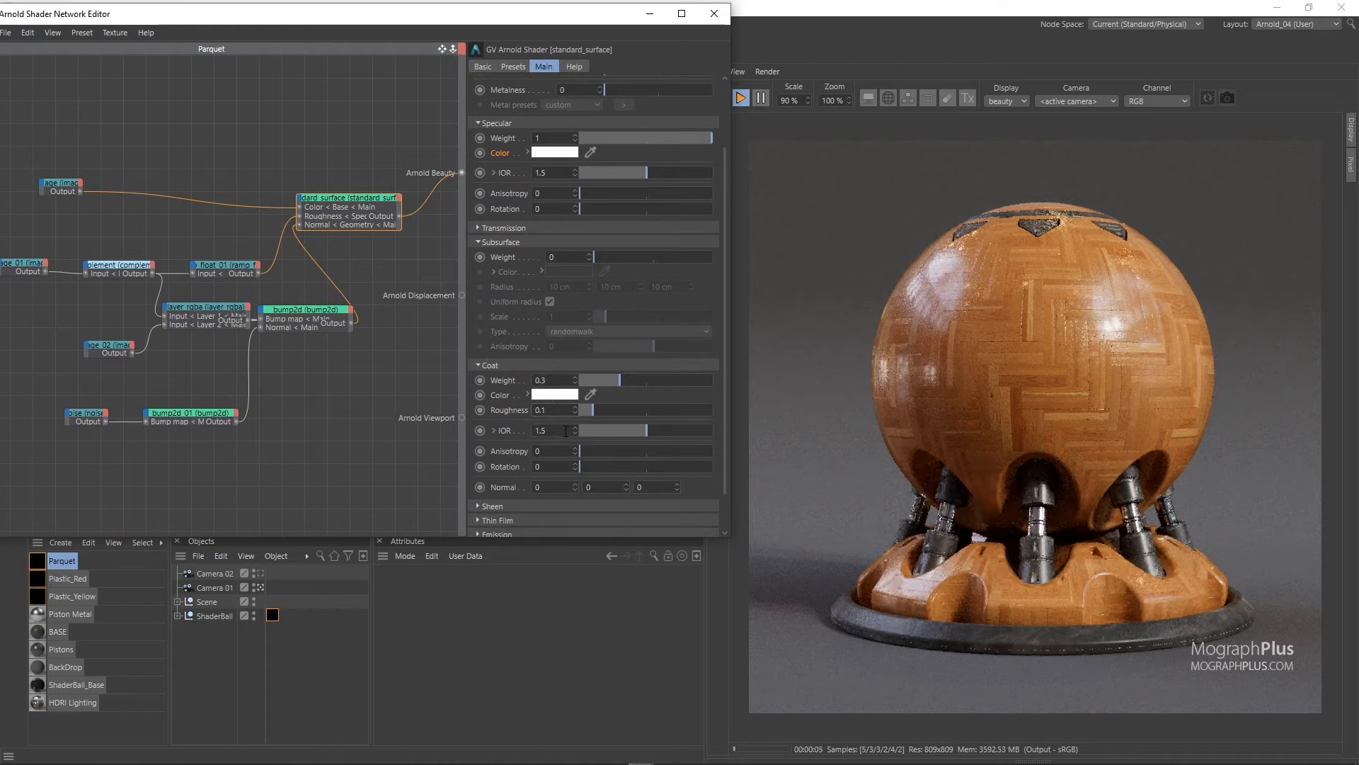
key(Return)
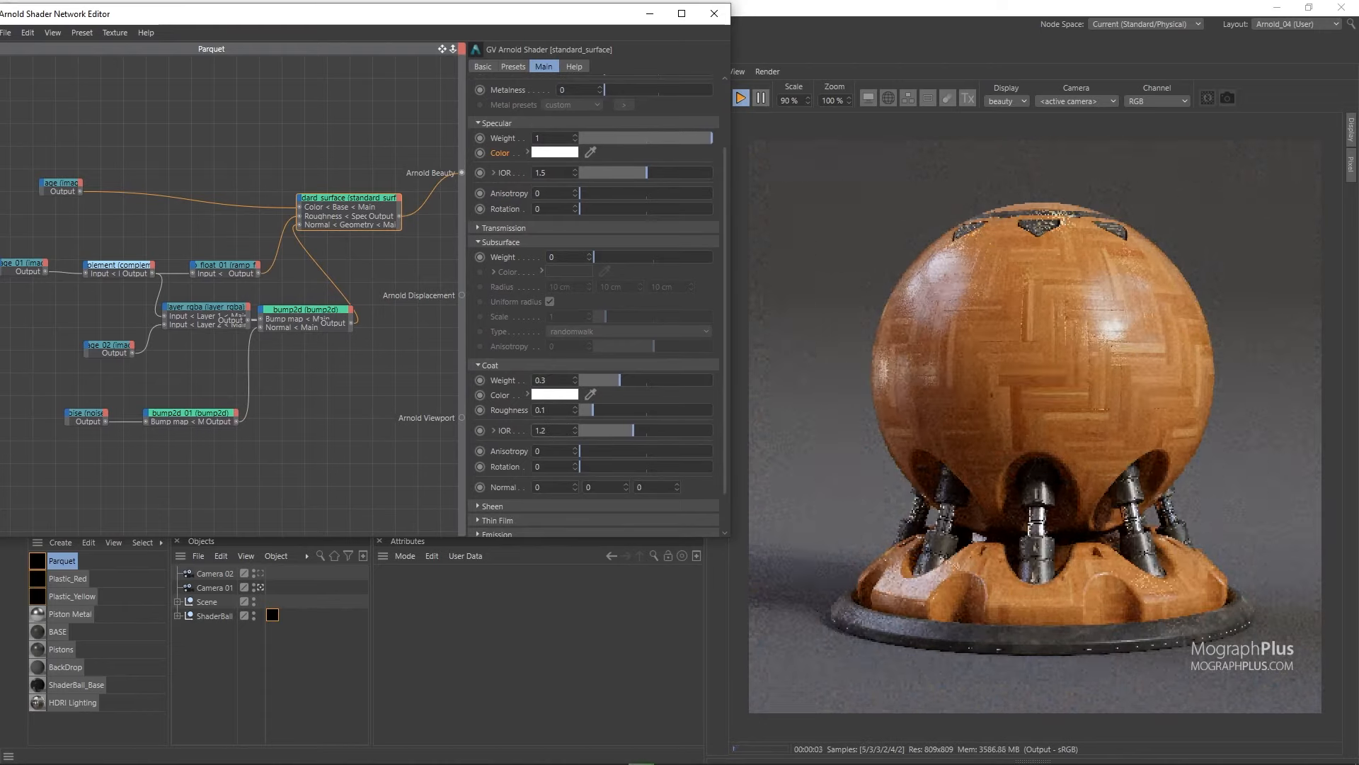
Switch to Photos and examine the wood detail in the finished Parquet render up close.
key(alt+Tab)
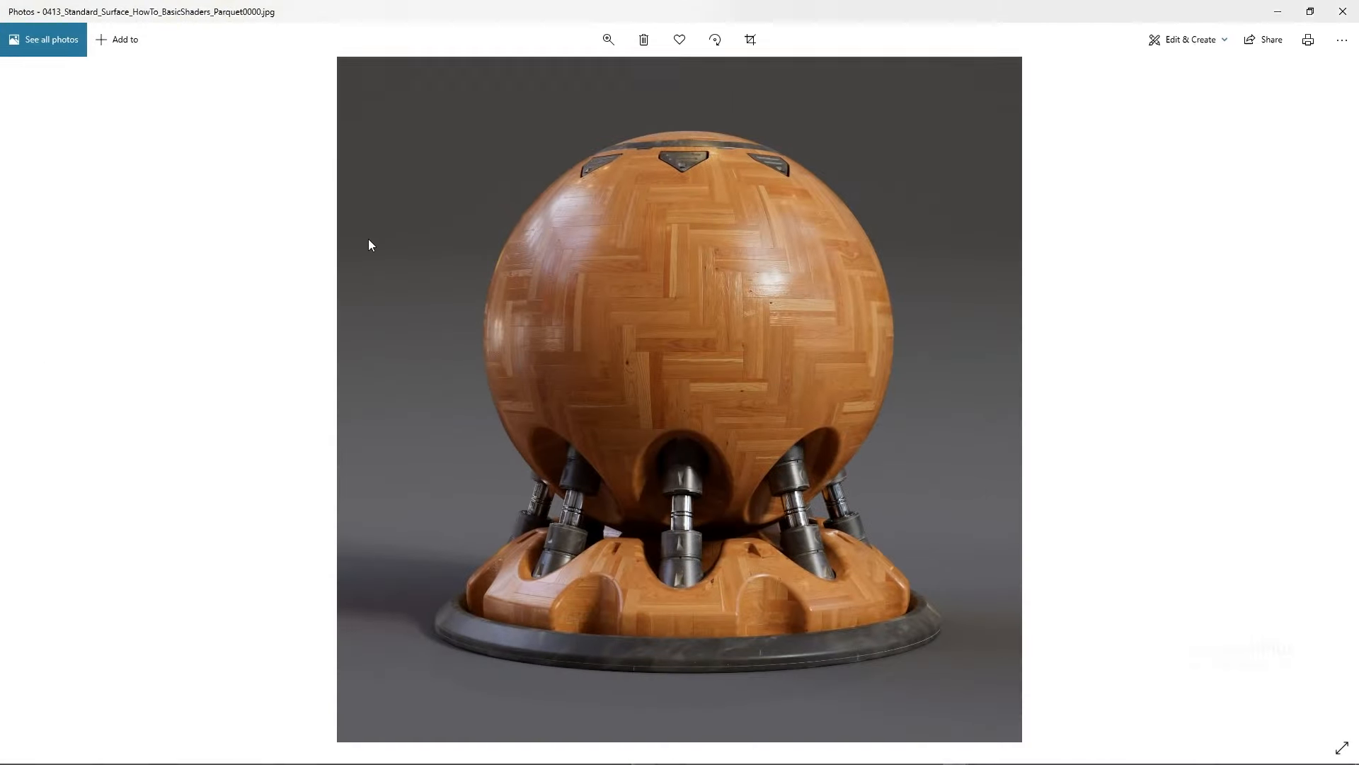
drag(669, 6, 572, 212)
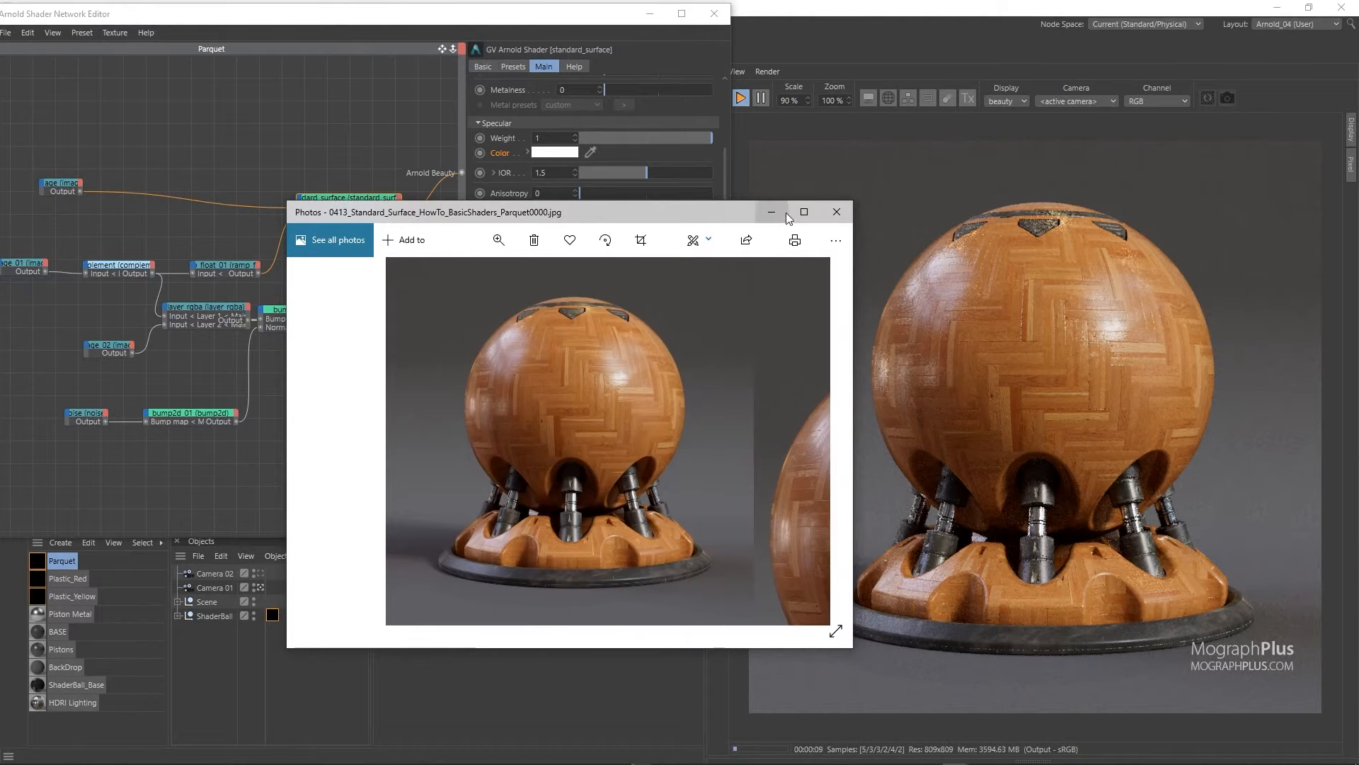
click(803, 211)
scroll(736, 283, up, 2)
drag(678, 239, 669, 329)
scroll(625, 343, down, 5)
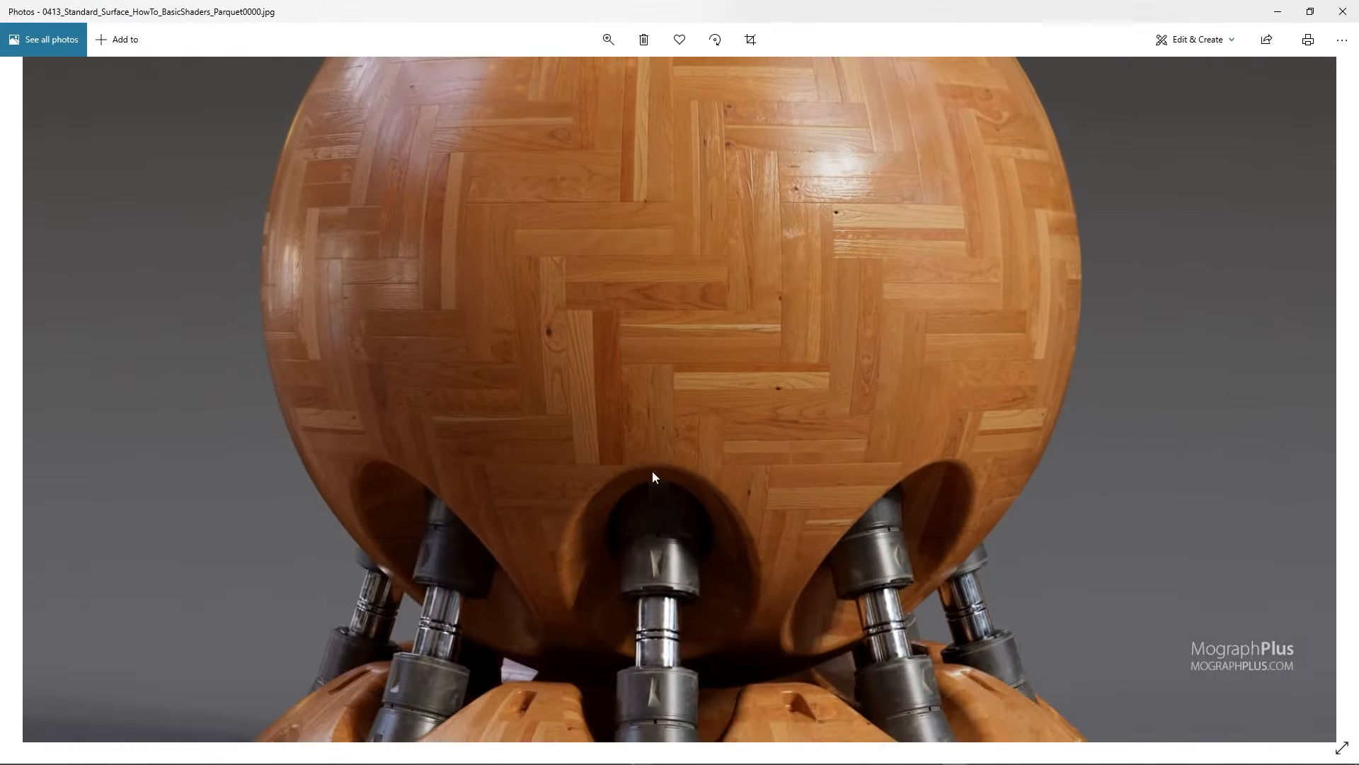
scroll(648, 367, down, 5)
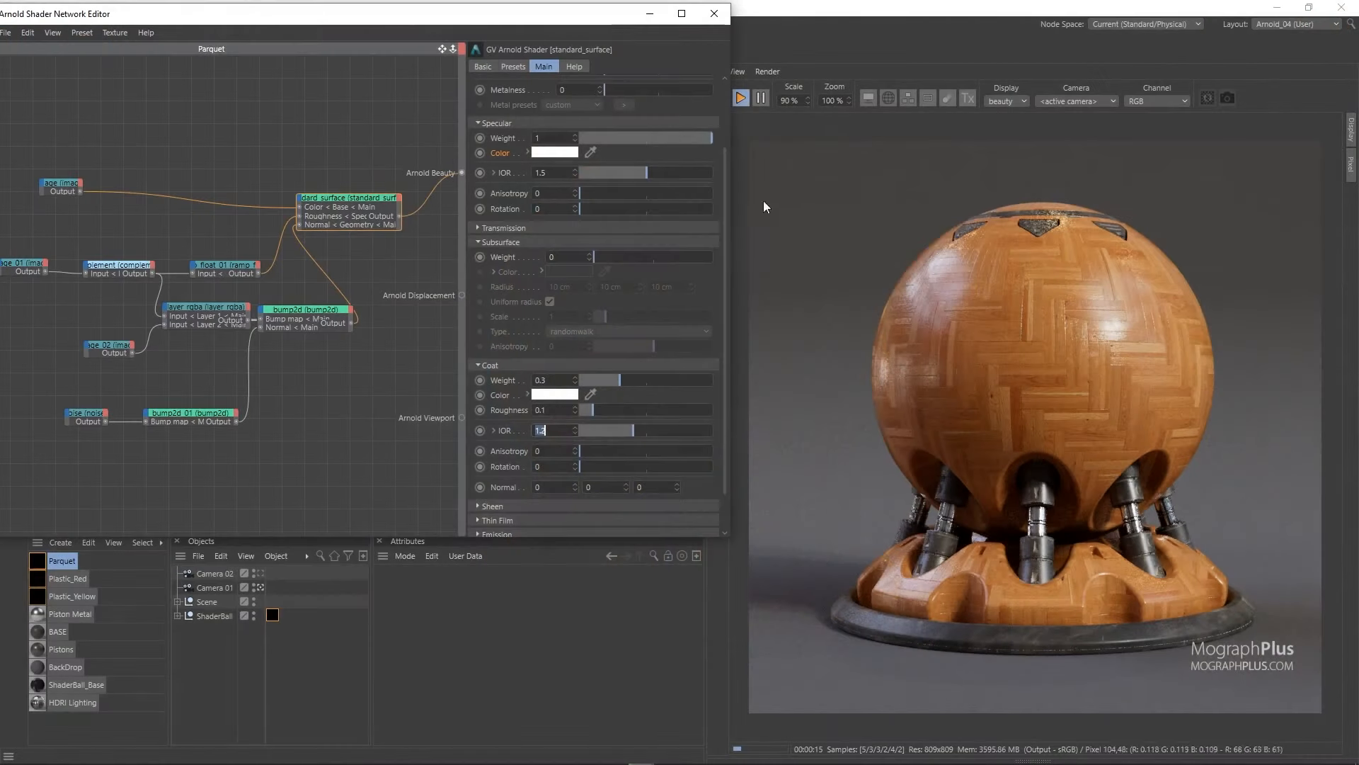
Back in Cinema 4D, create a new Arnold standard_surface material and assign it to the ShaderBall in place of Parquet.
click(61, 543)
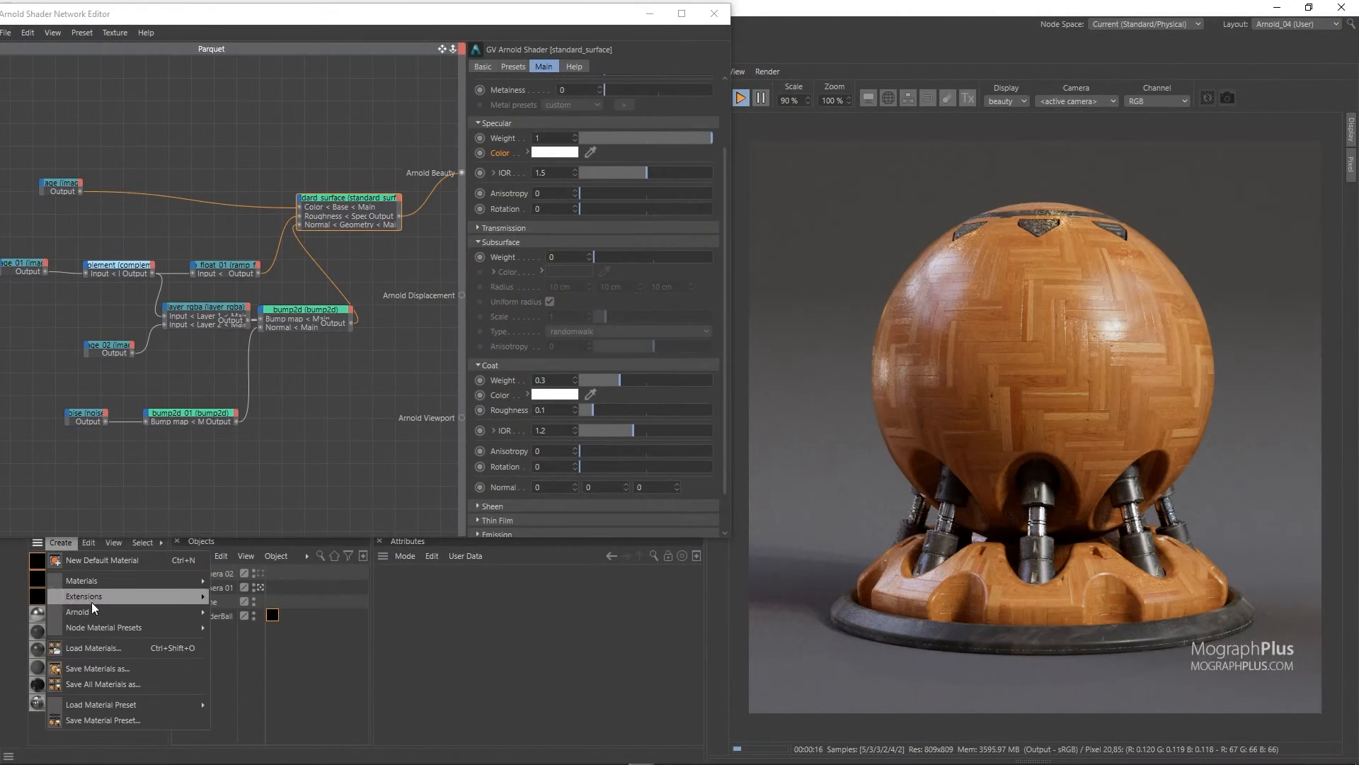
mouse_move(108, 612)
mouse_move(241, 627)
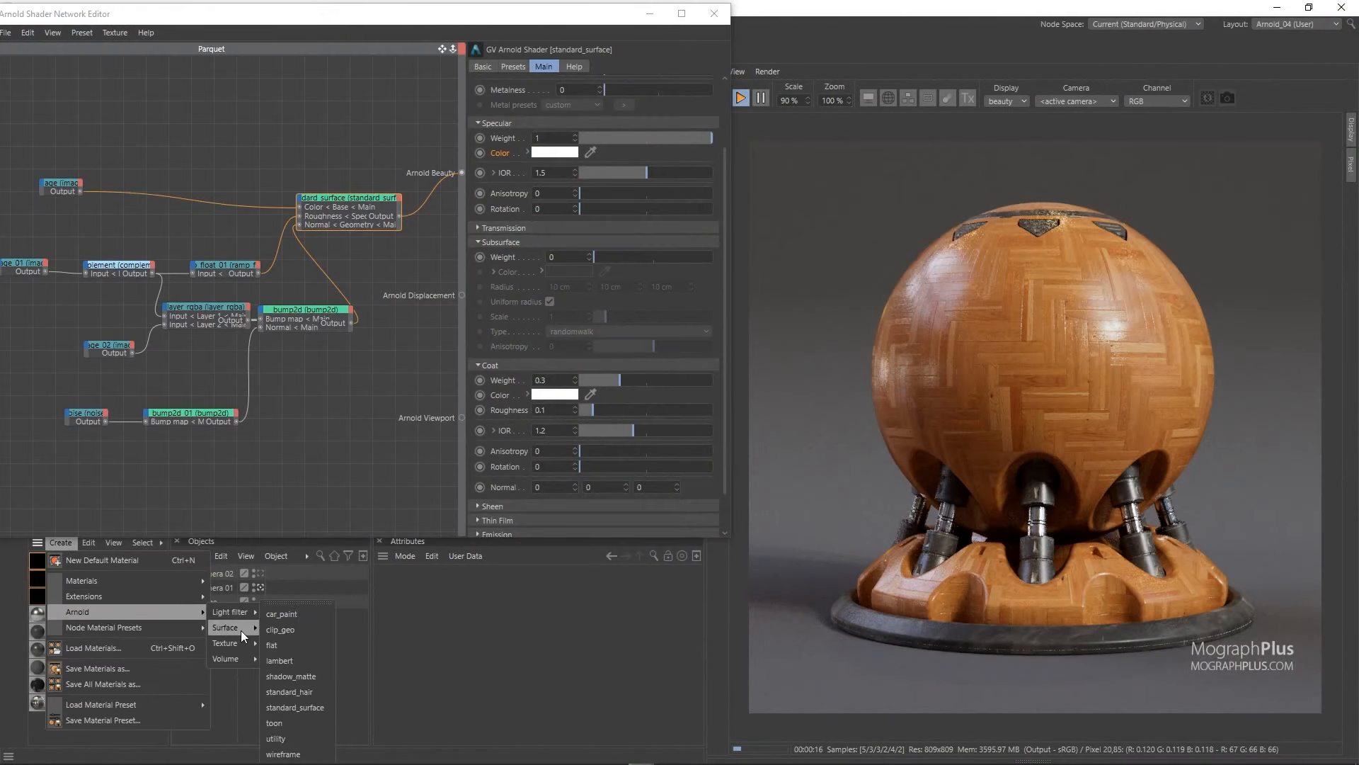
click(313, 706)
drag(80, 566, 264, 612)
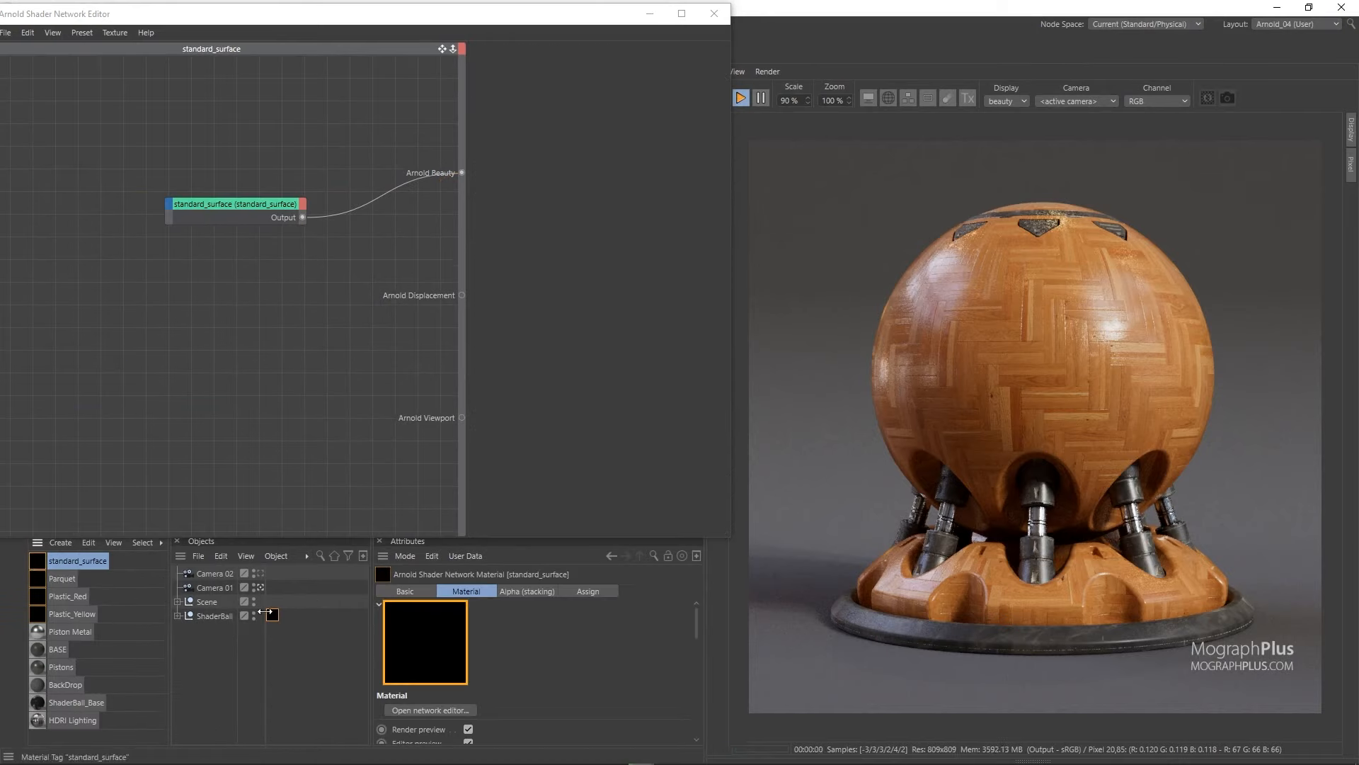
Rename the new standard_surface material as Concrete.
double_click(93, 559)
text(c)
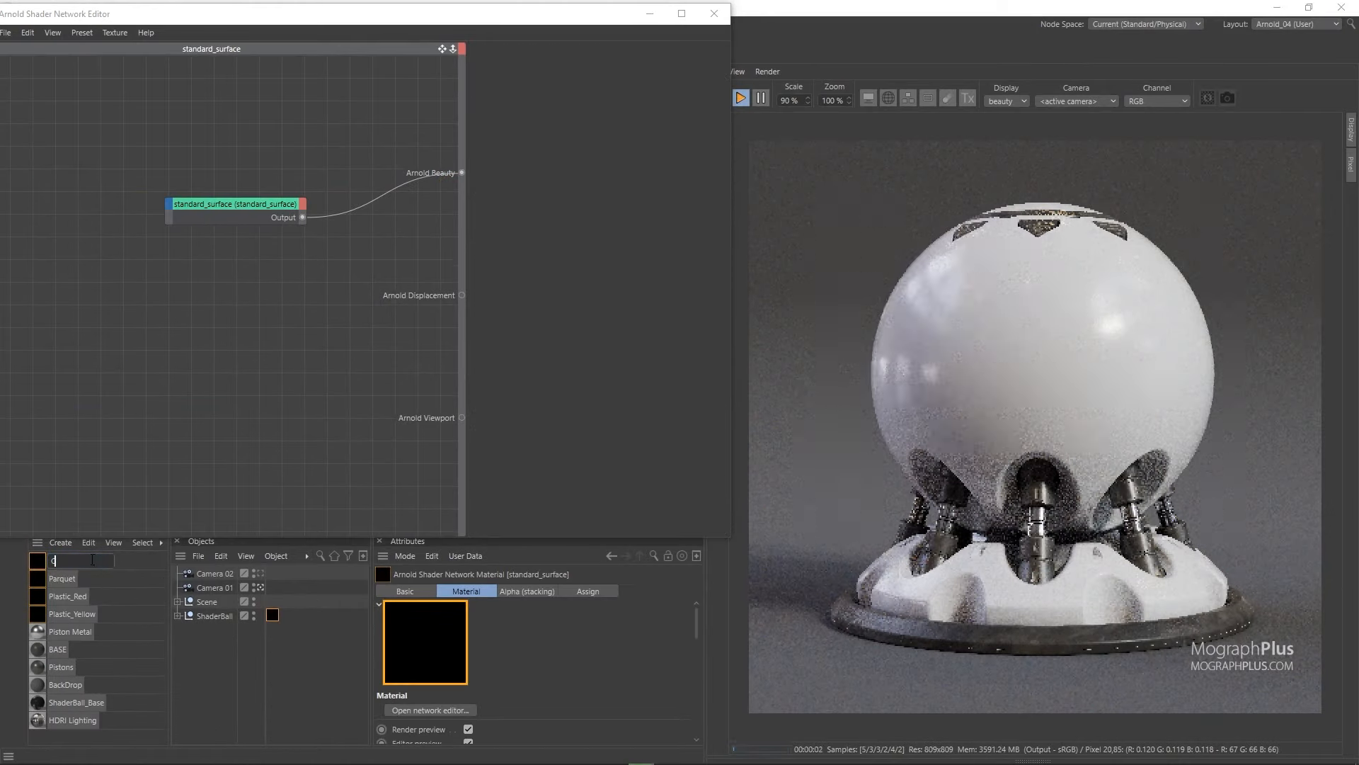
text(oncrete)
key(Return)
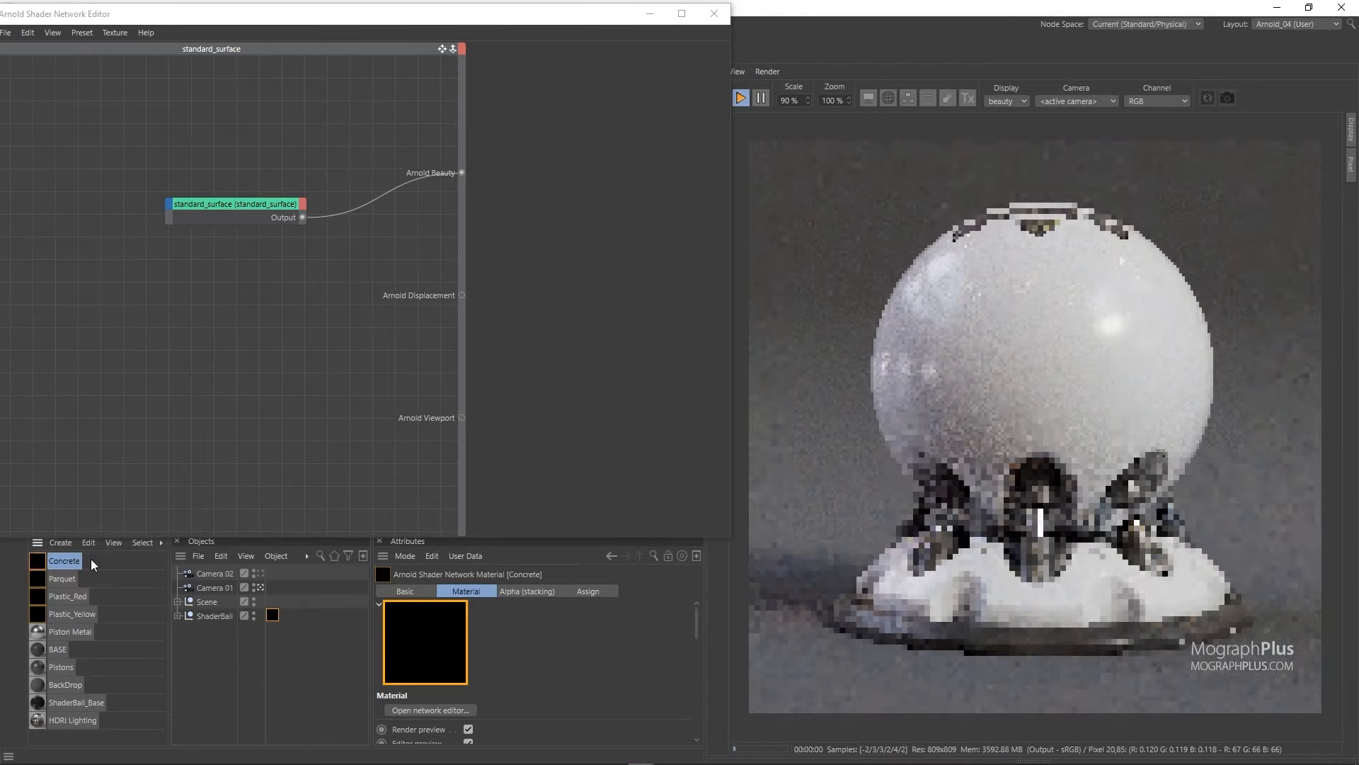
Add an image node that loads the Concrete_01_d texture and keep its color space on auto.
double_click(228, 324)
text(image)
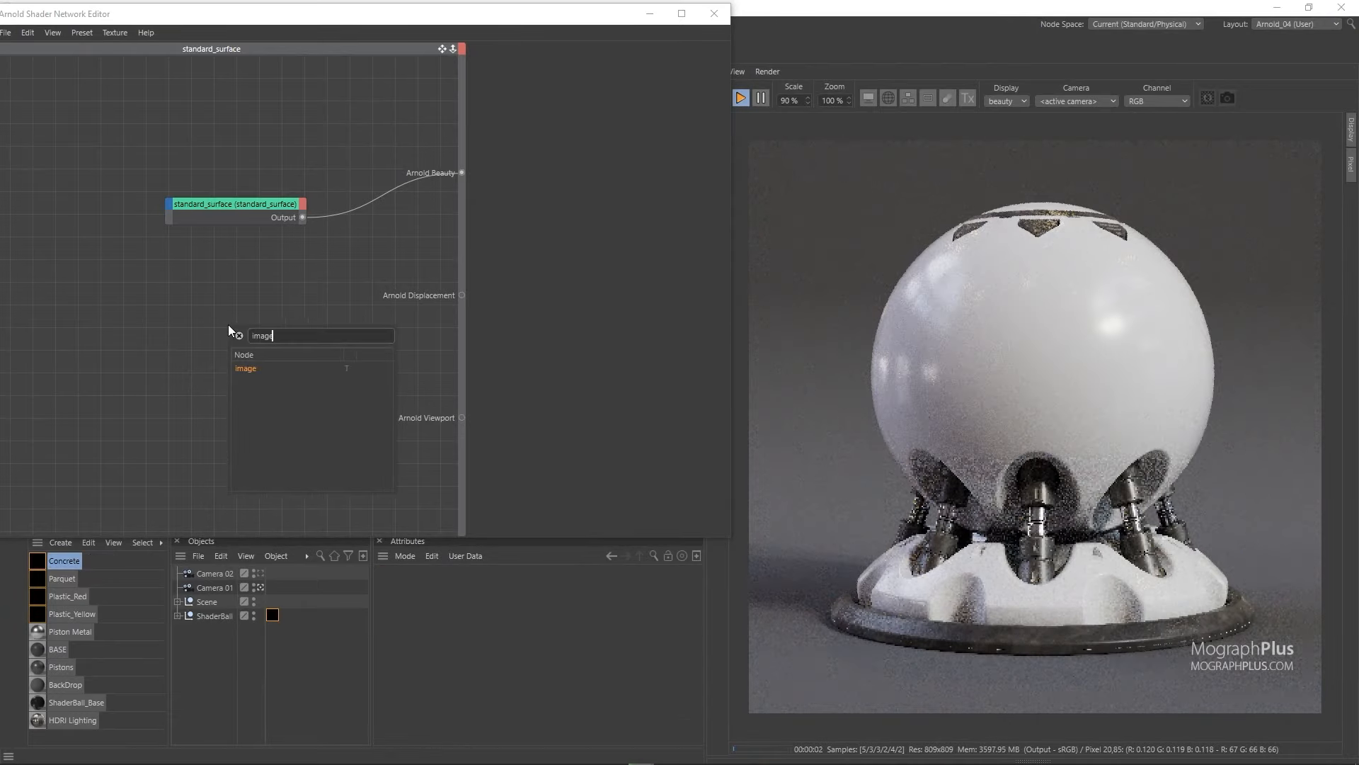
key(Return)
scroll(245, 462, down, 10)
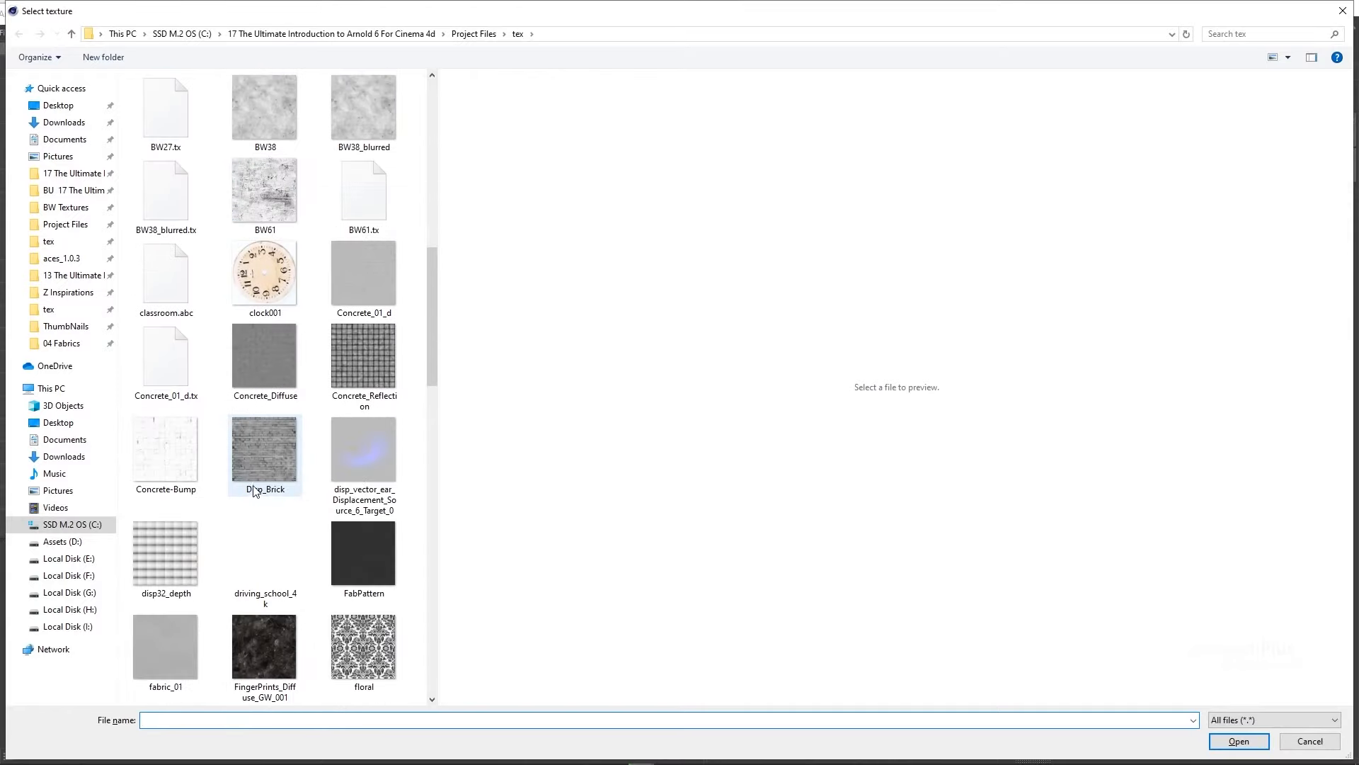
double_click(388, 270)
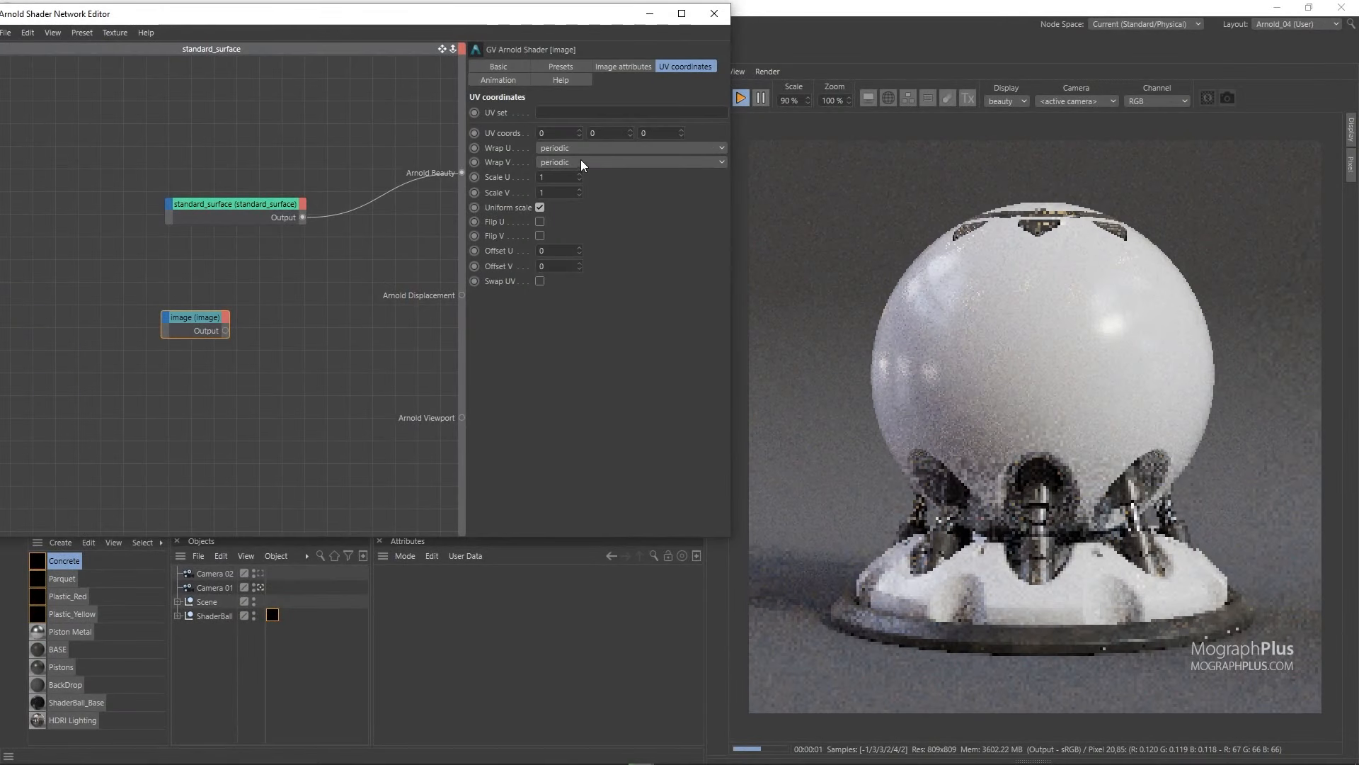
click(599, 66)
click(593, 219)
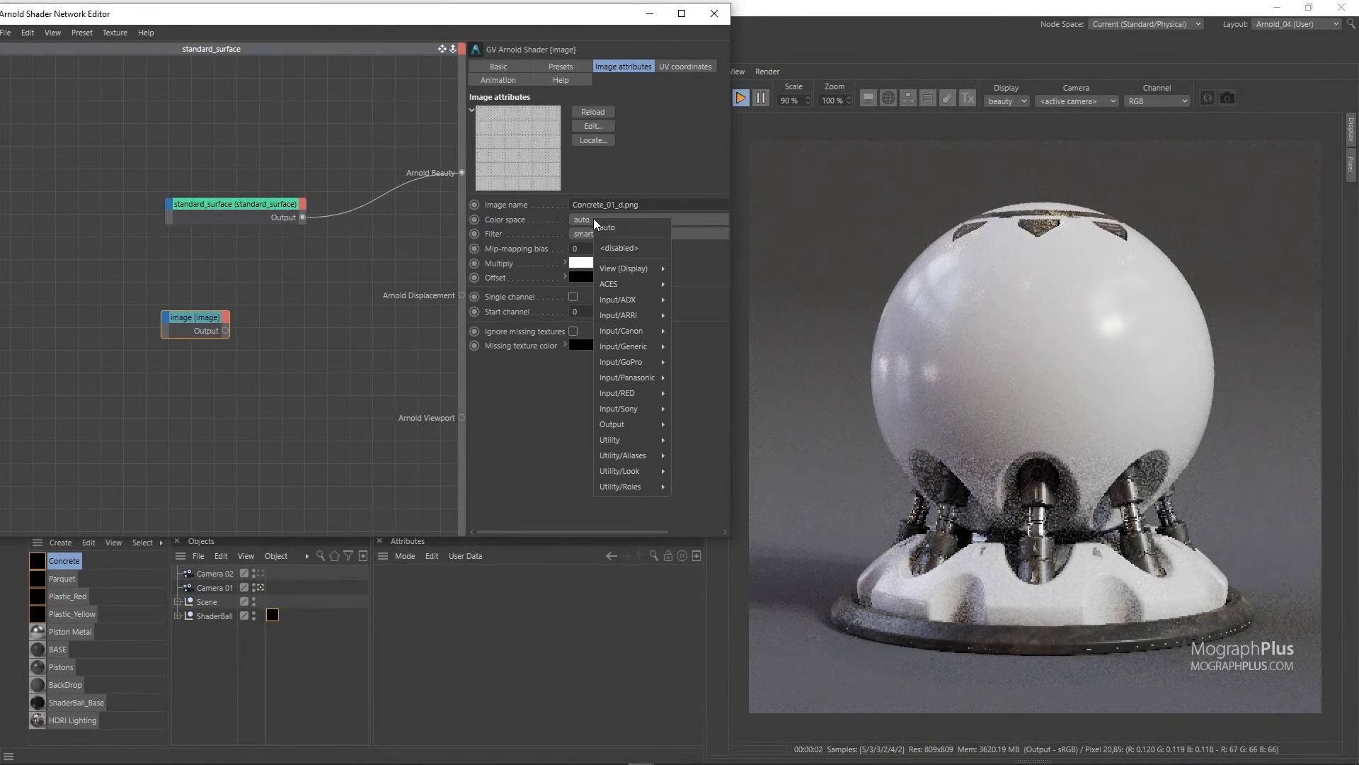
click(618, 232)
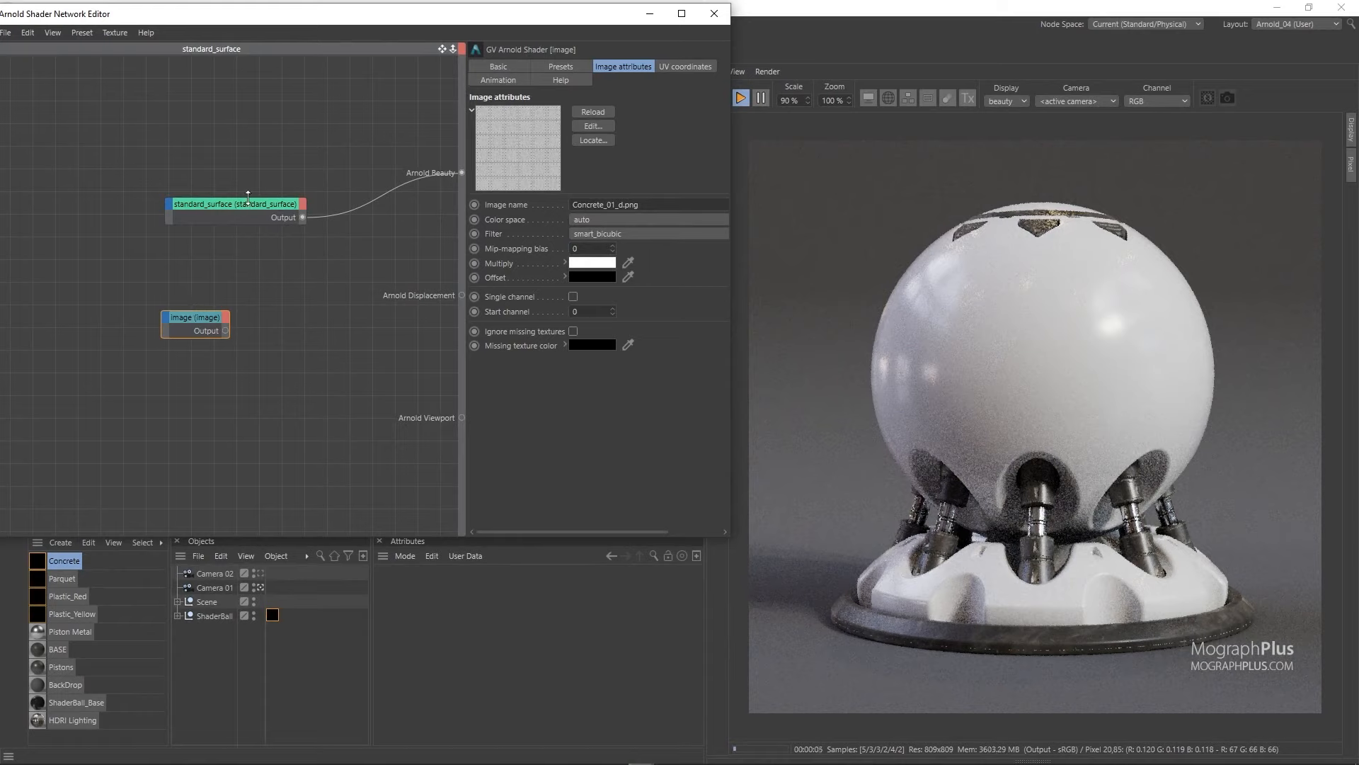
Connect the image node to the standard_surface's base color and set the base weight to 1.
drag(242, 196, 304, 196)
drag(195, 318, 282, 213)
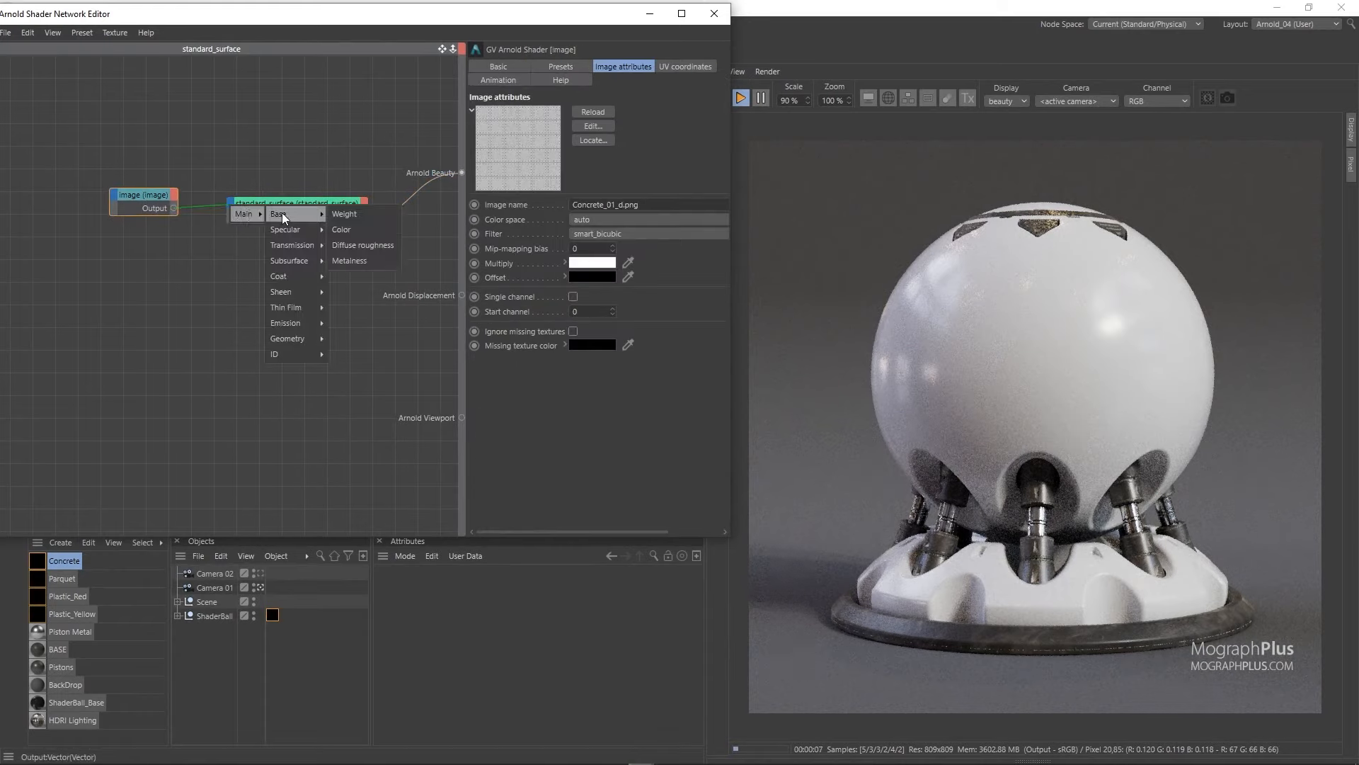
click(342, 229)
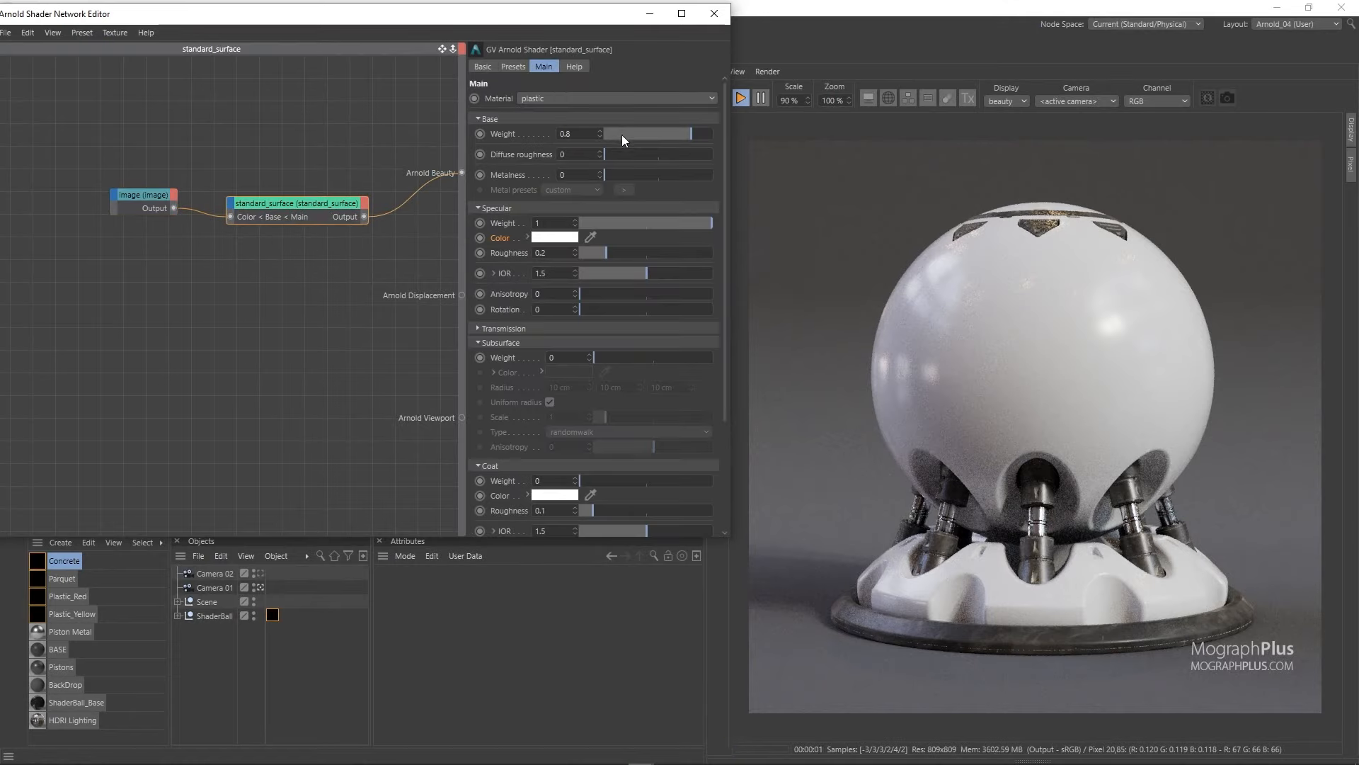
drag(715, 138, 718, 138)
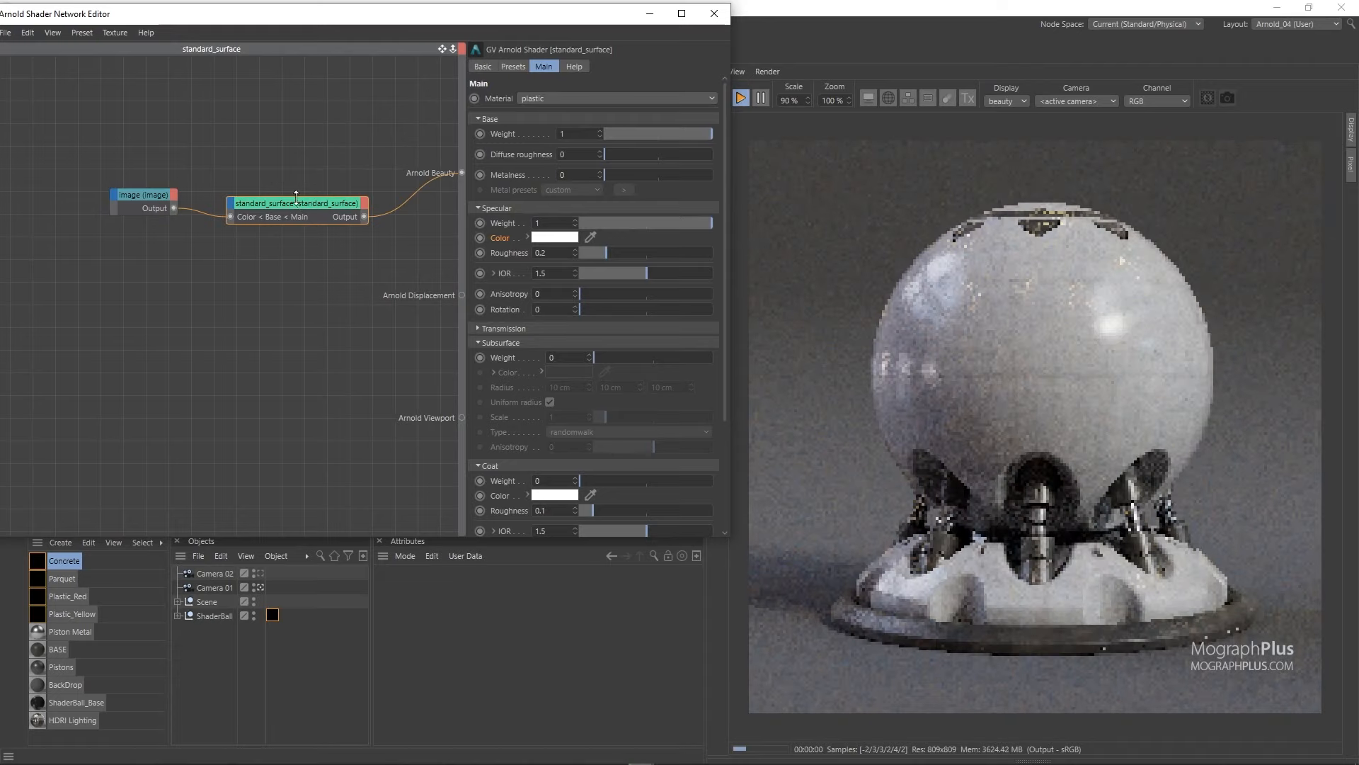
Turn off uniform scale in the image node's UV coordinates and set Scale U to 0.8.
drag(168, 219, 170, 216)
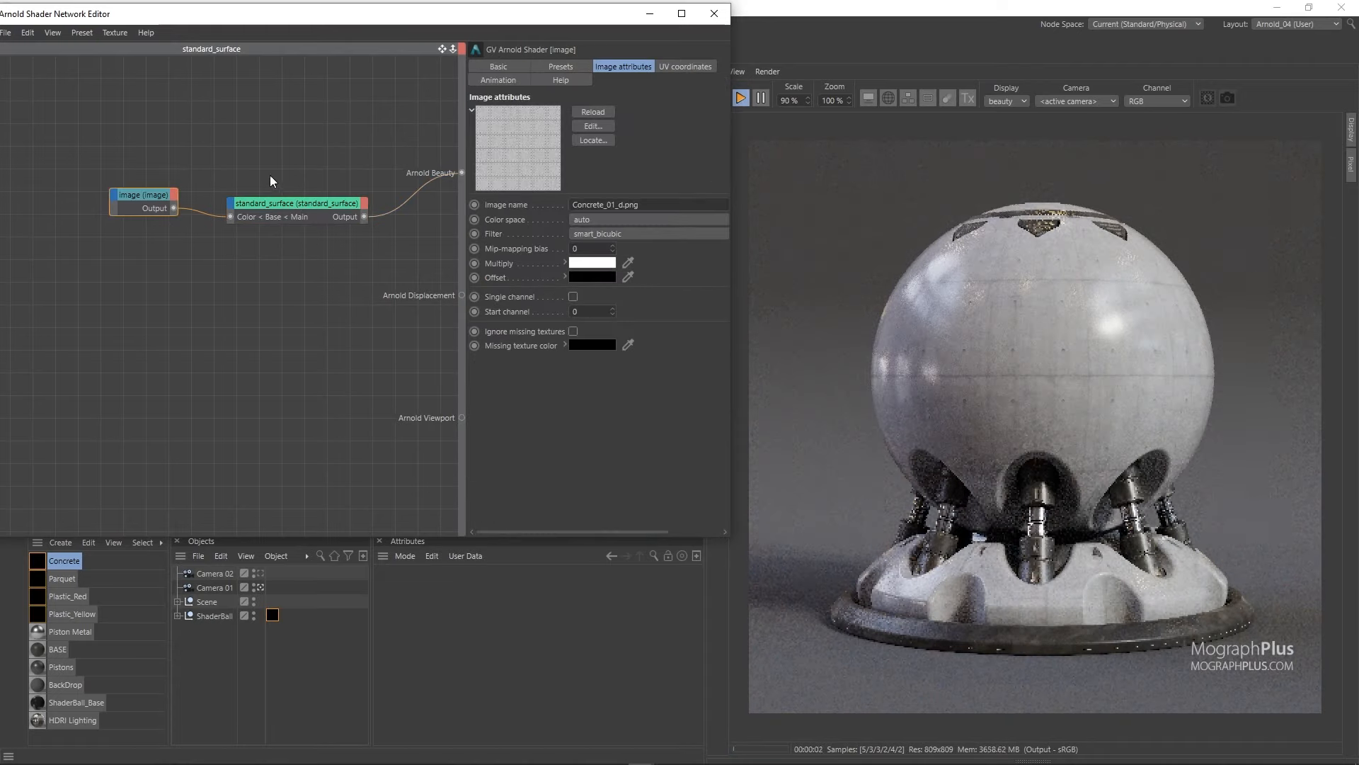
click(685, 66)
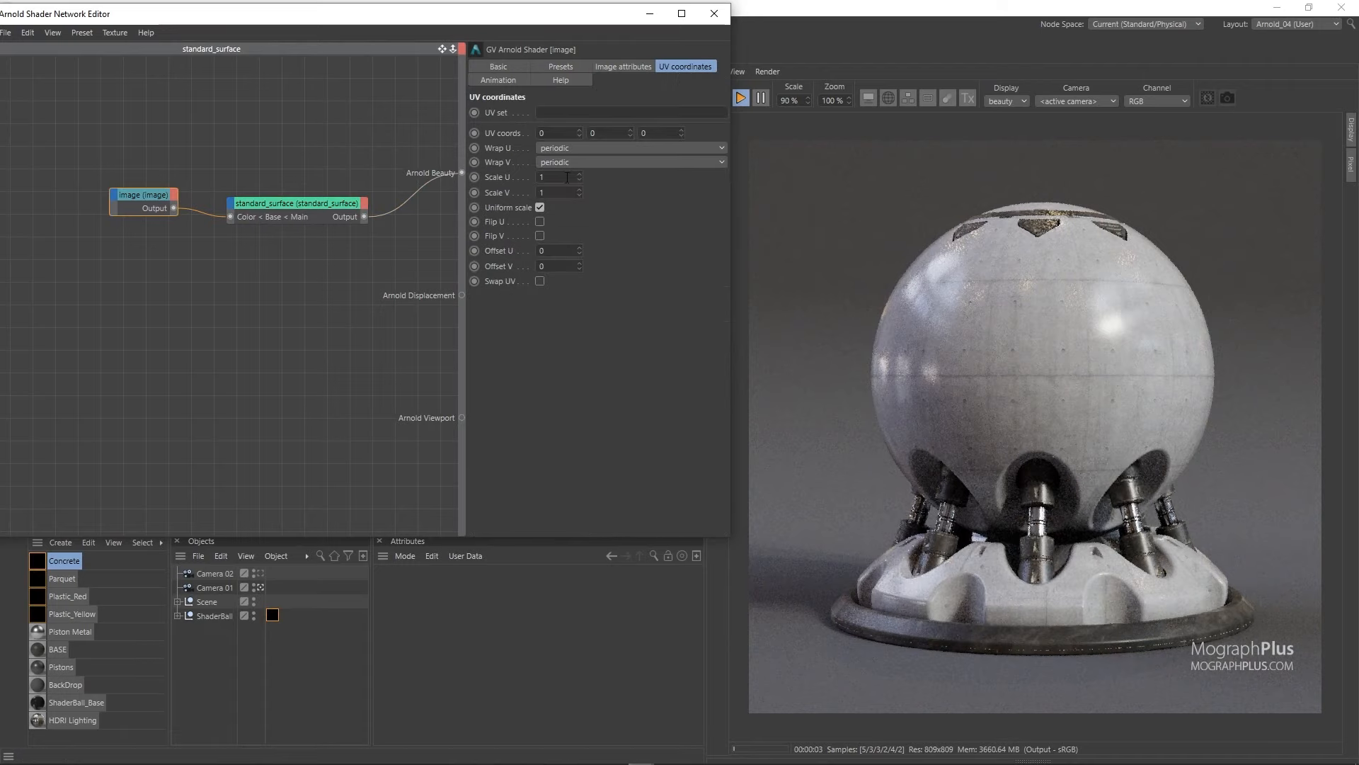
click(538, 207)
click(554, 178)
key(BackSpace)
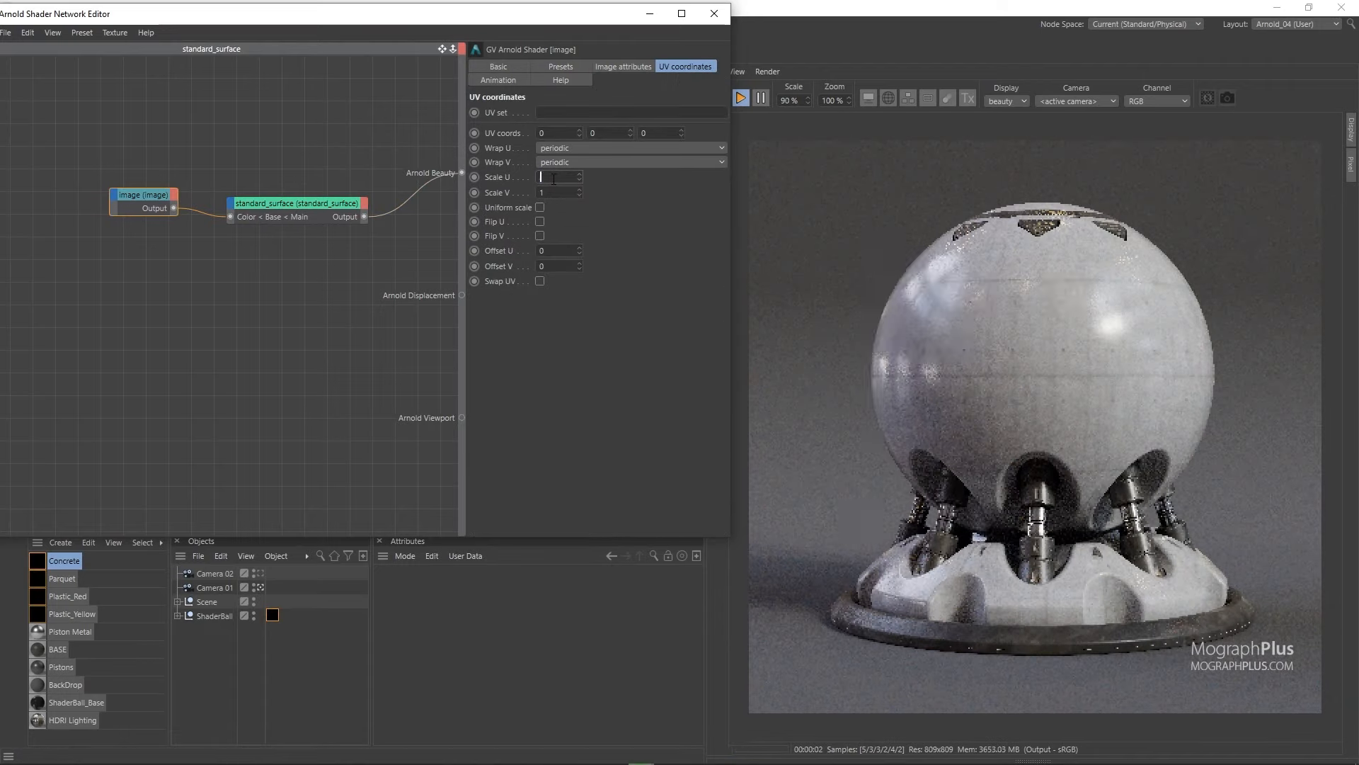
text(0.8)
key(Return)
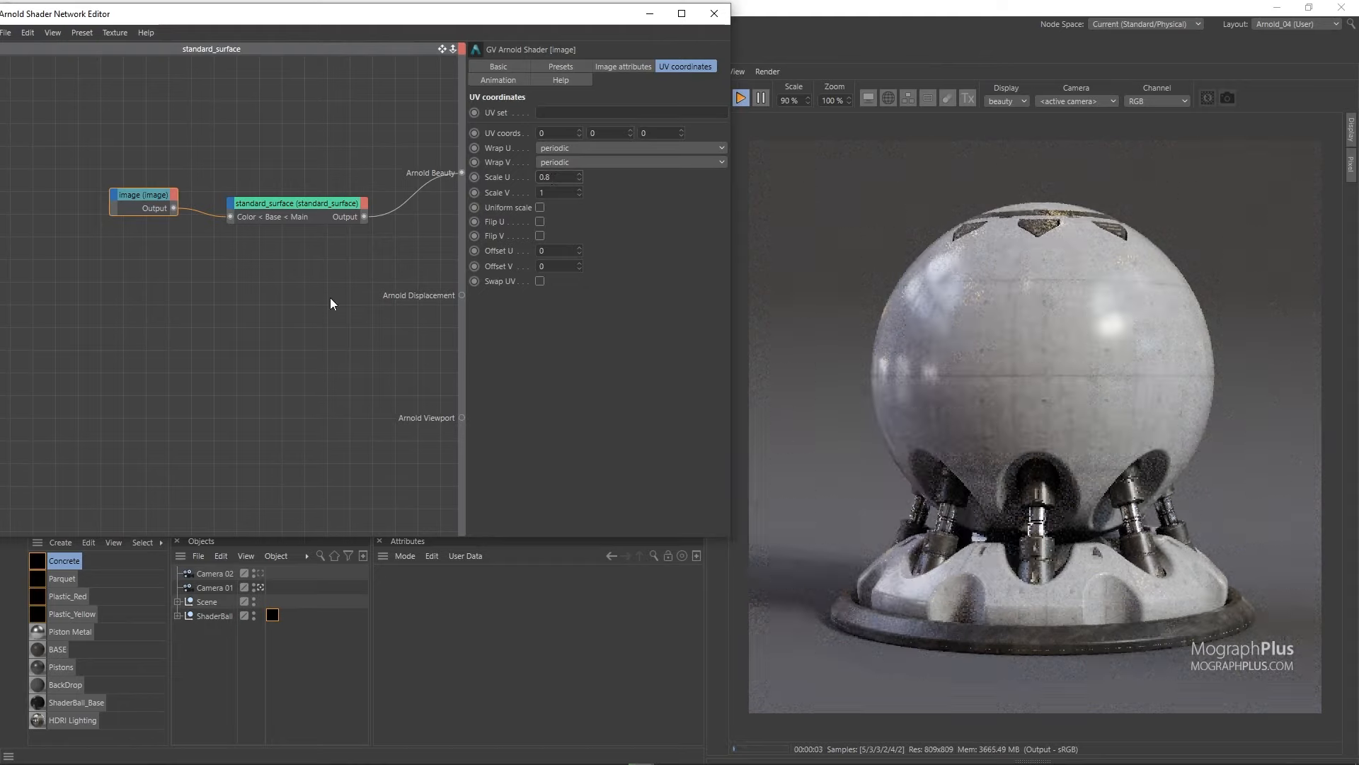
Add a complement node fed by the image output and set it as the beauty shader to preview the inverted texture.
double_click(186, 267)
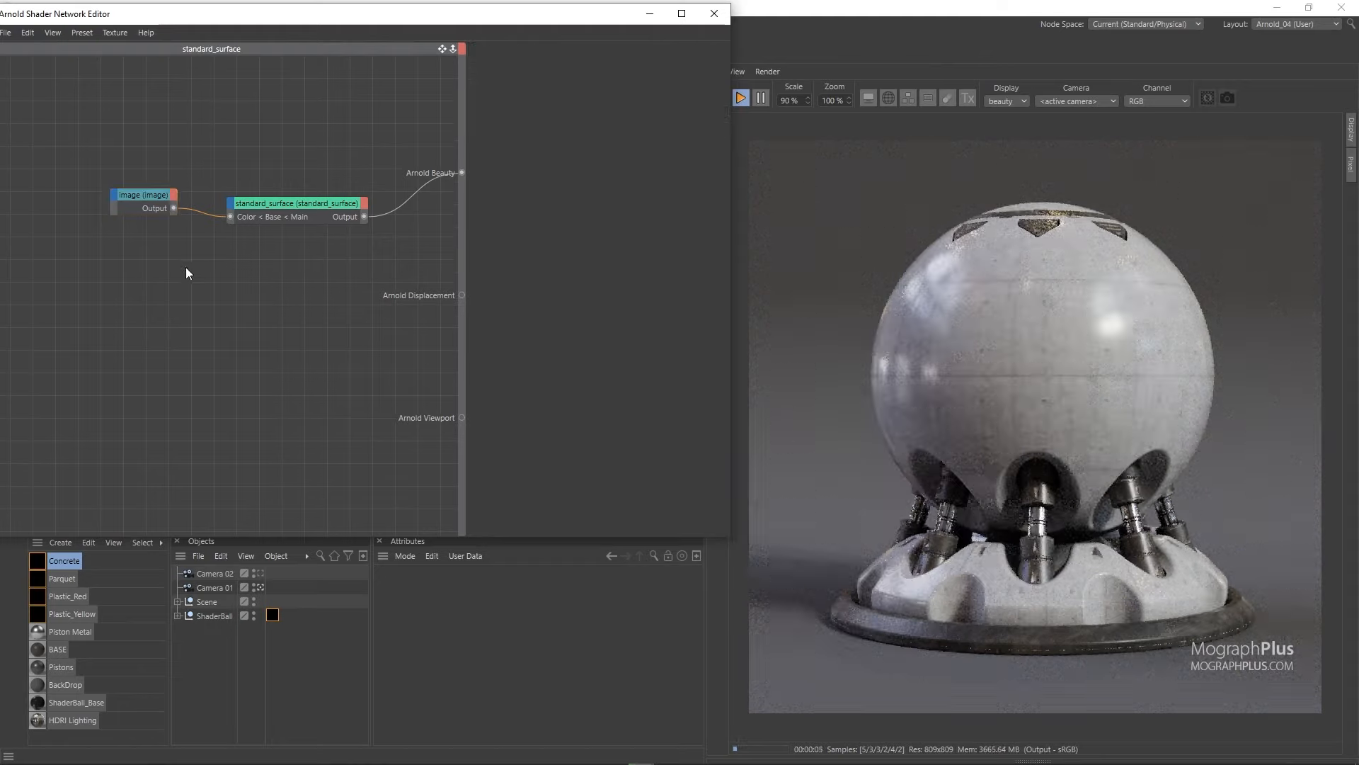
text(comple)
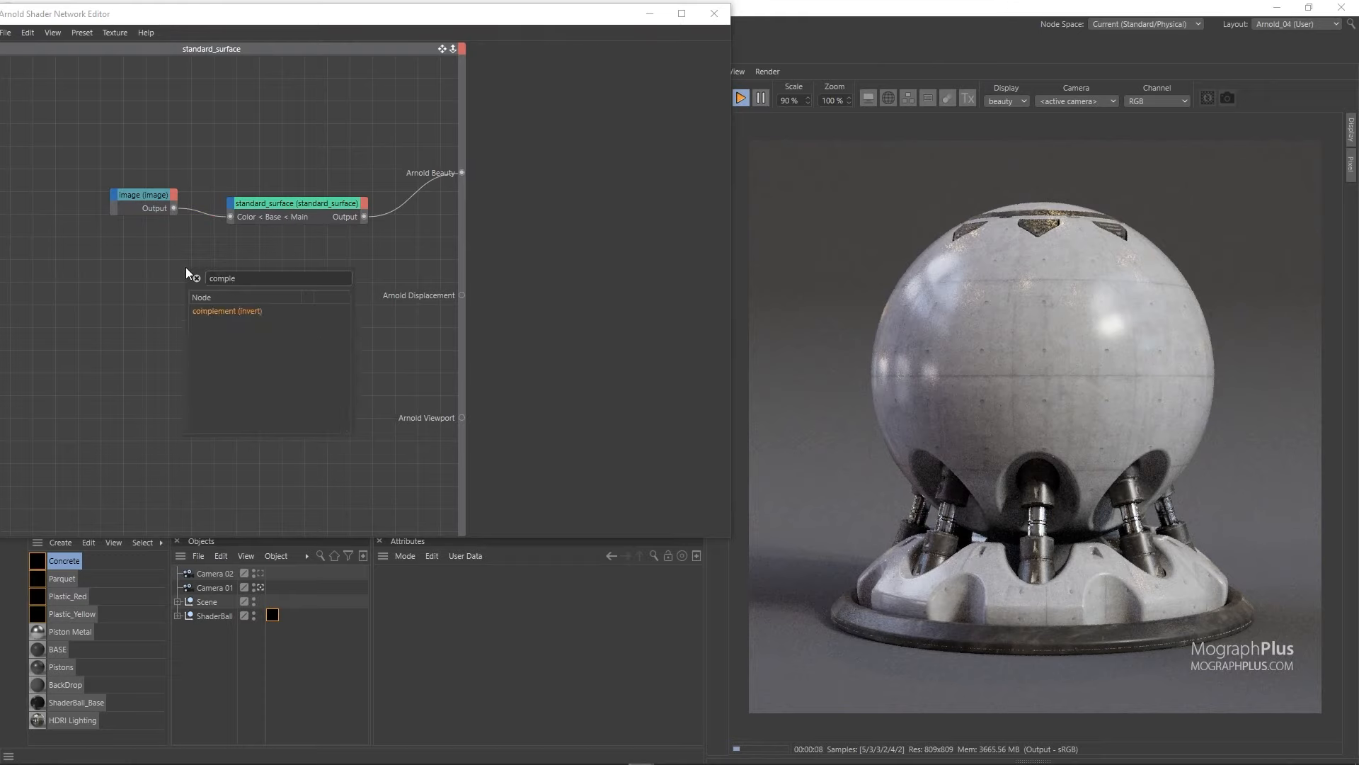
key(Return)
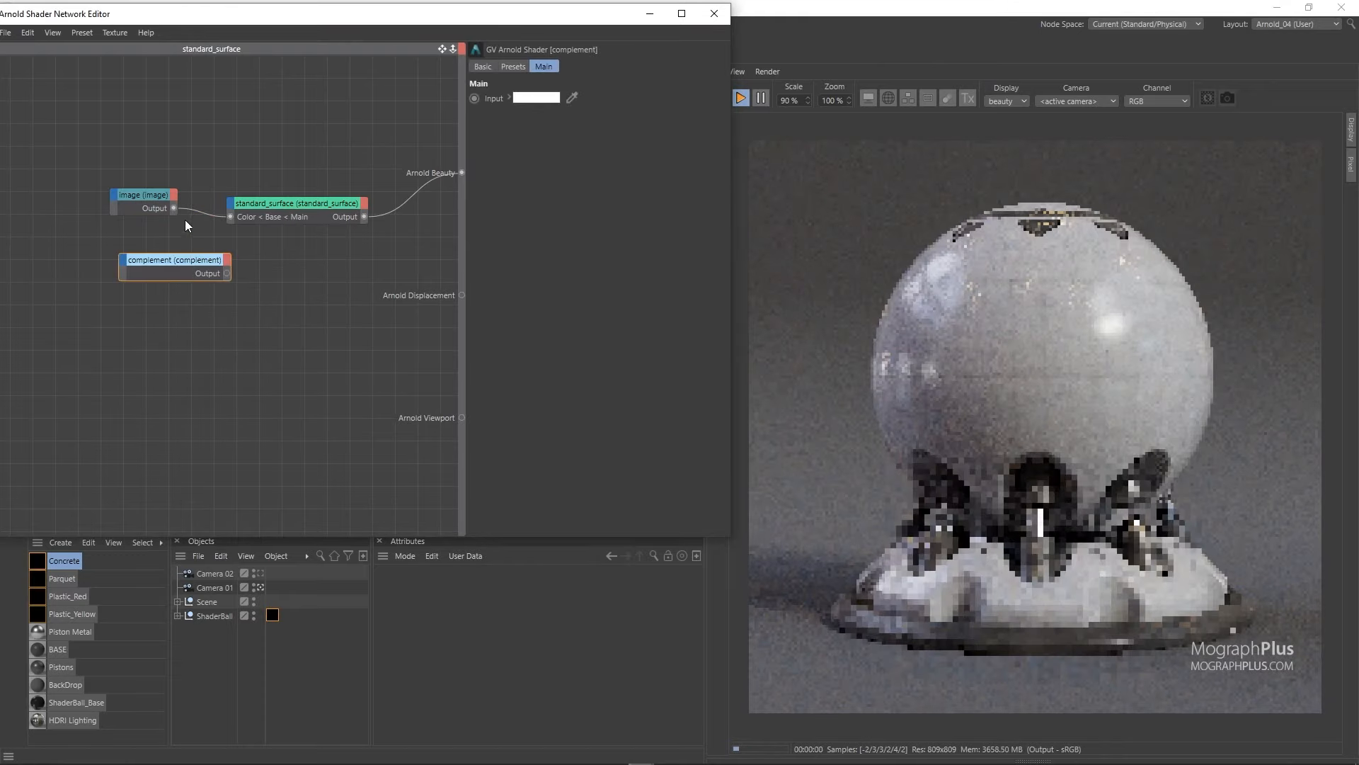
drag(172, 209, 235, 288)
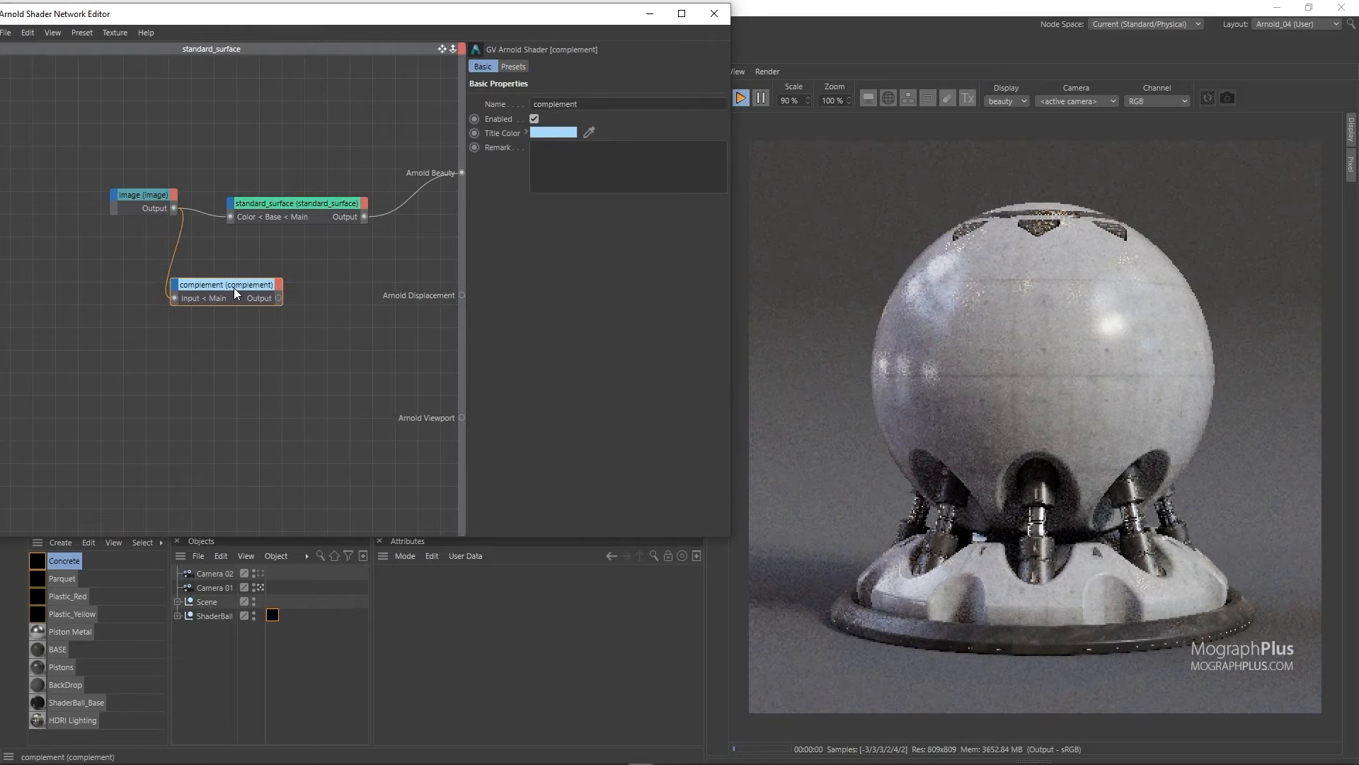
key(a)
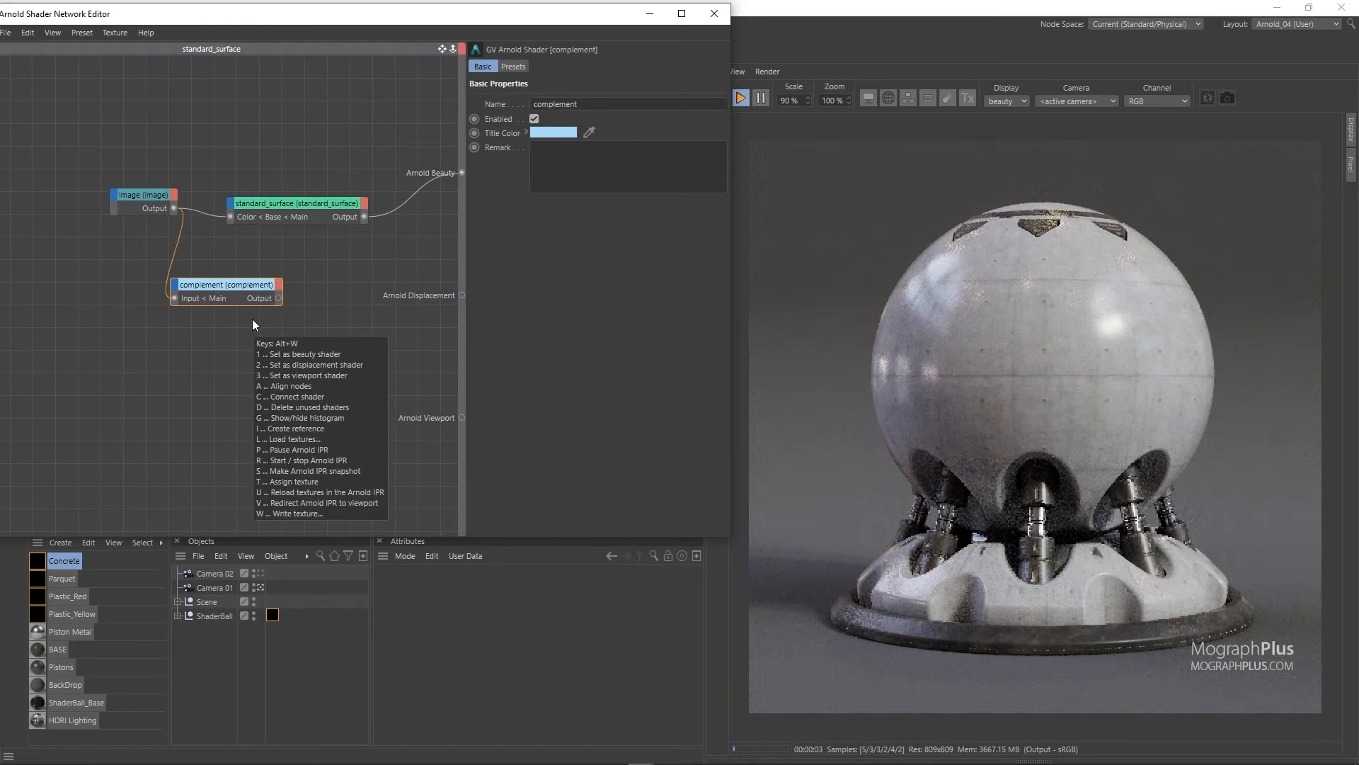
key(1)
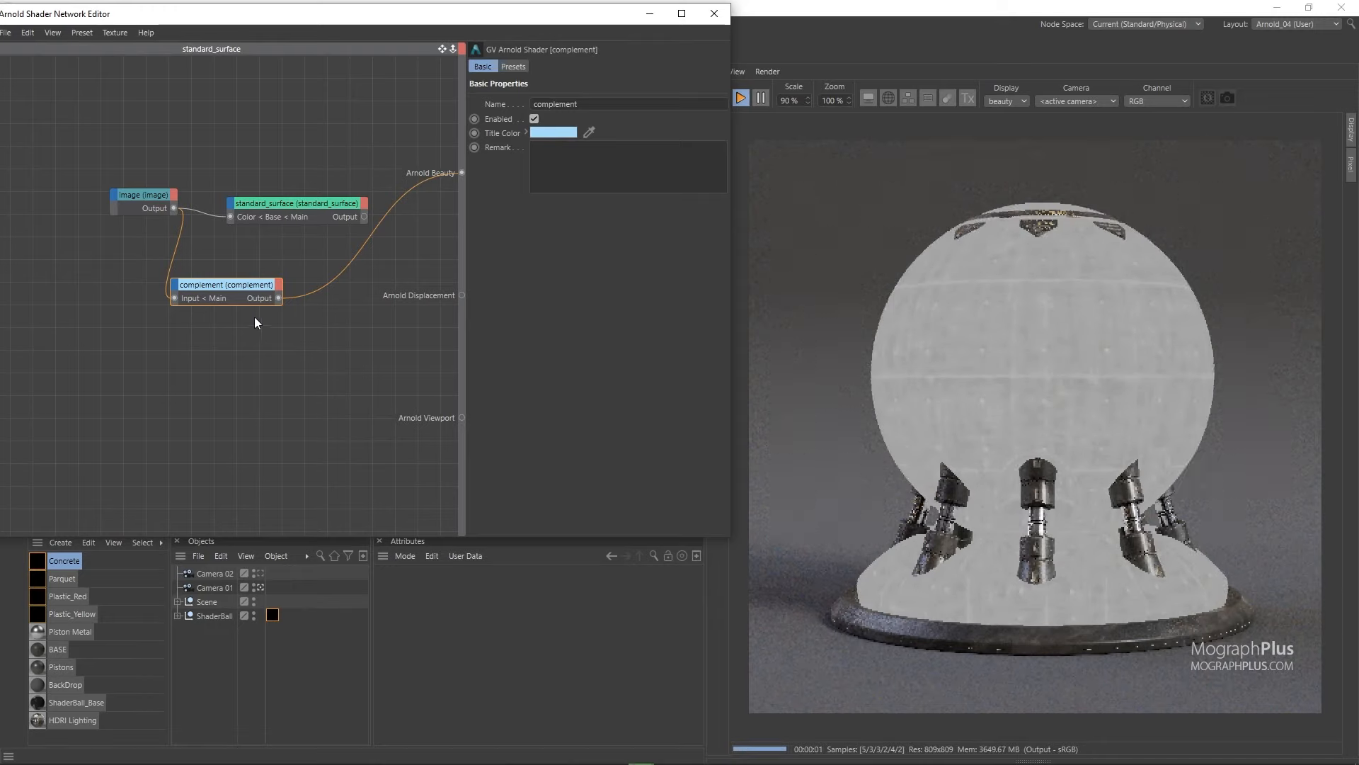
Insert a ramp_float node after the complement node, between it and Arnold Beauty.
key(Tab)
text(ramp)
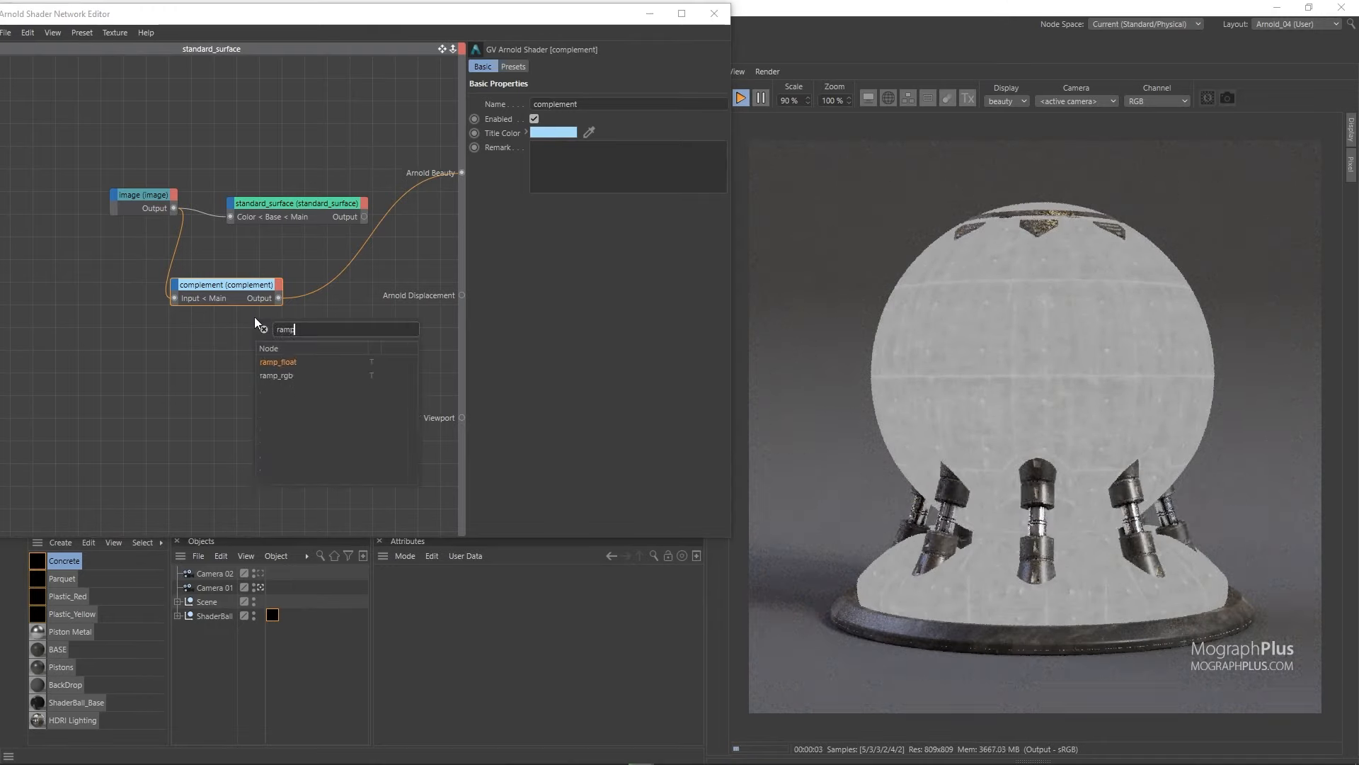
key(Return)
key(Down)
key(Return)
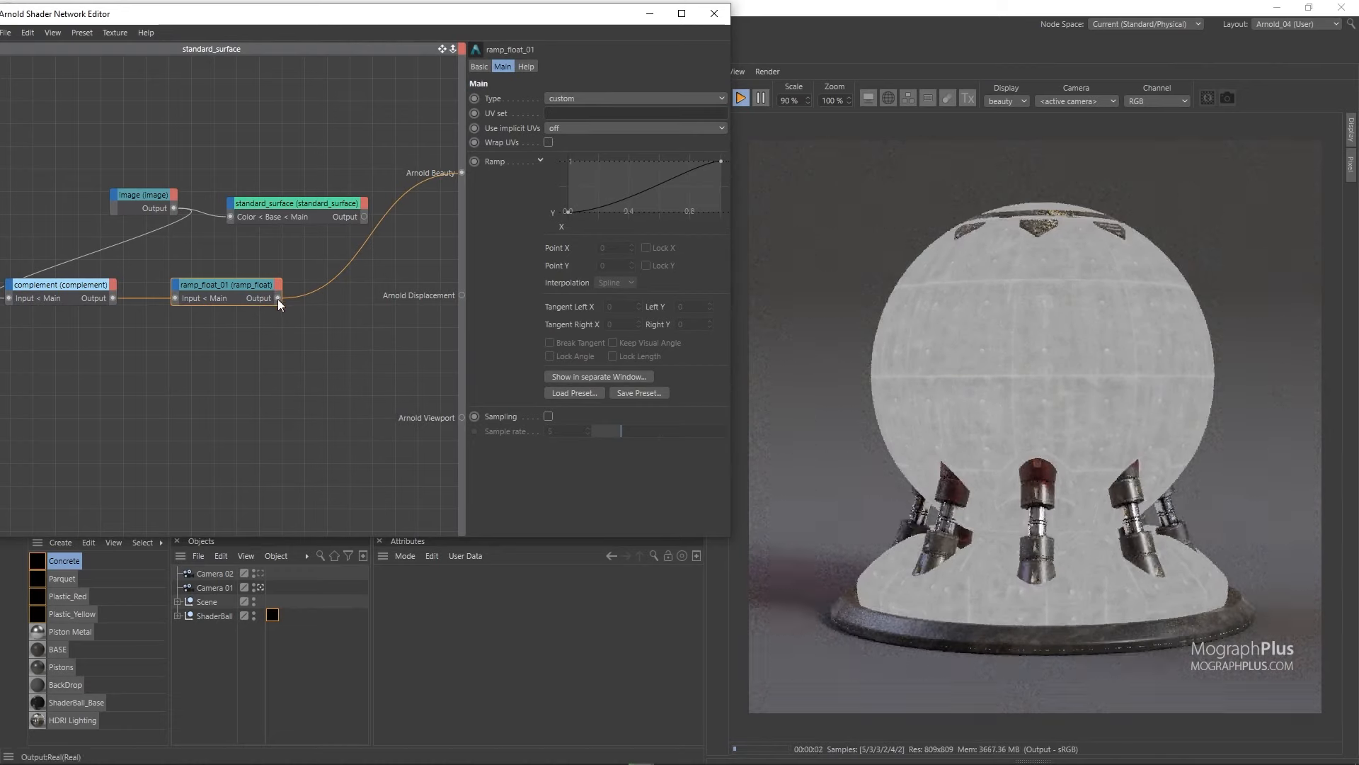
Connect the ramp_float output to the standard_surface's specular roughness and set the standard_surface as the beauty shader again.
drag(277, 298, 230, 203)
mouse_move(248, 212)
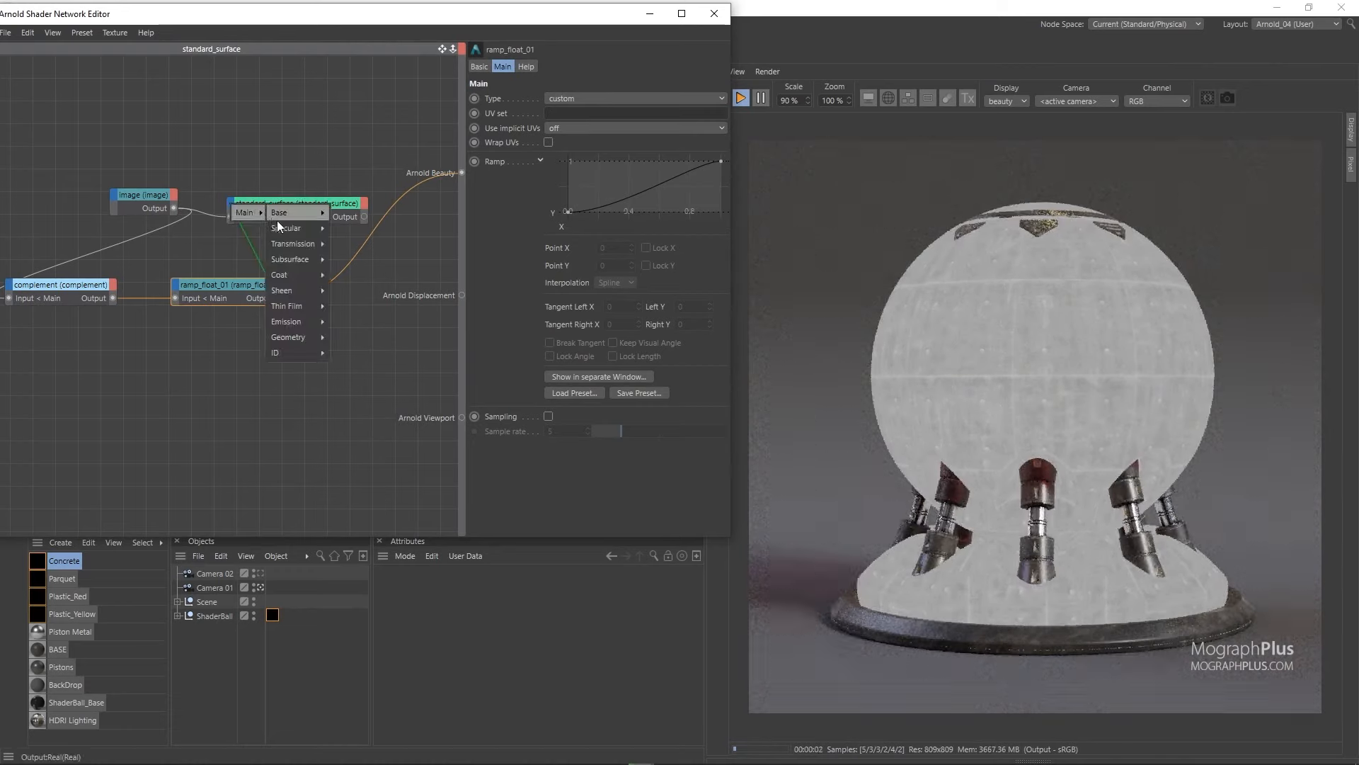
mouse_move(296, 228)
click(355, 257)
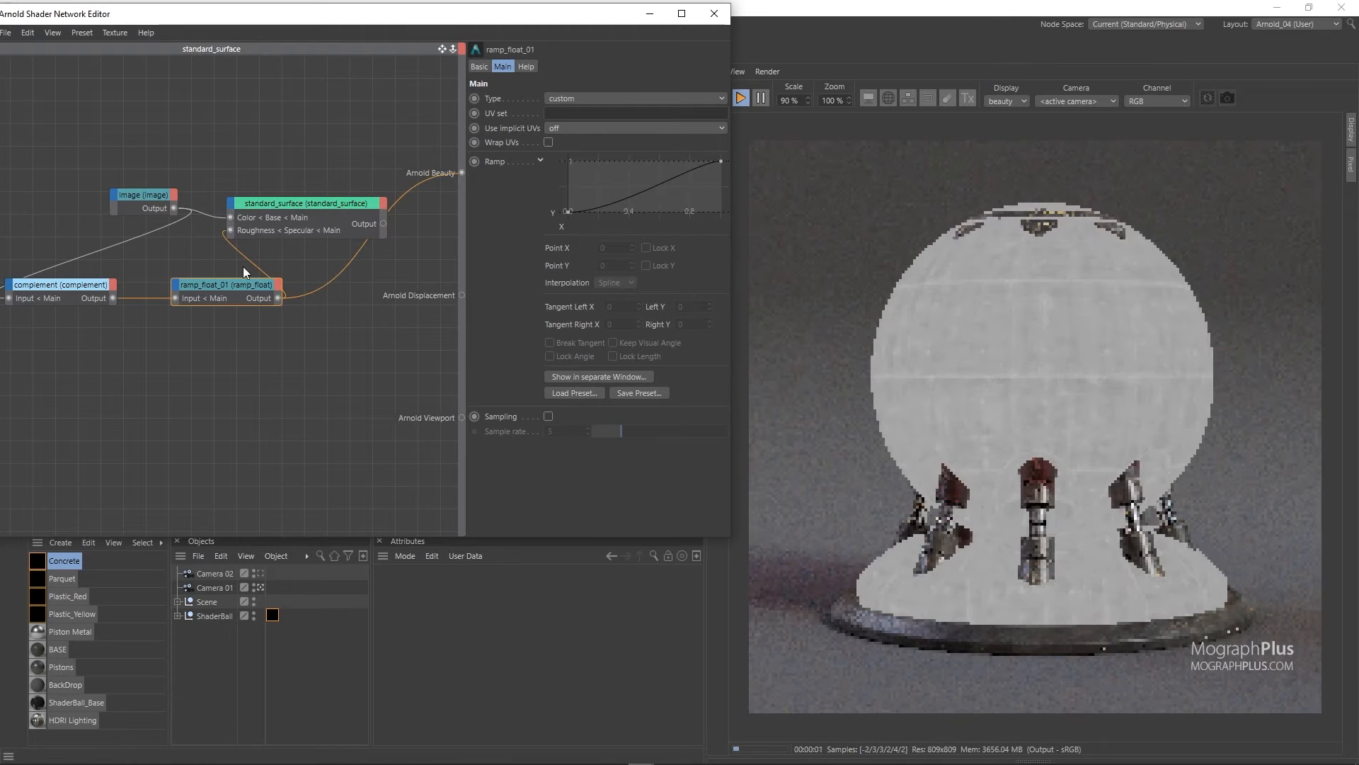
click(287, 208)
key(a)
key(b)
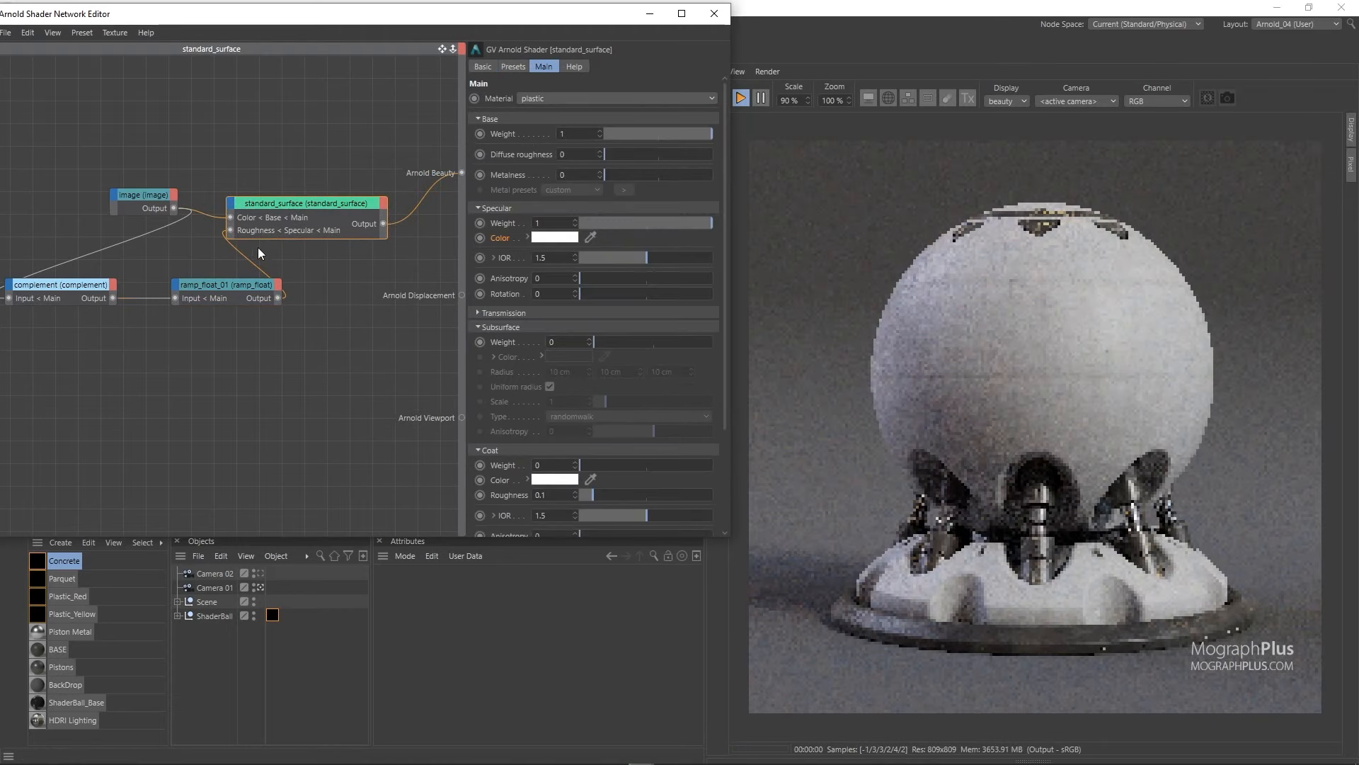
Try lowering the ramp_float curve's end point to about 0.24 and restore it to 1.
click(250, 285)
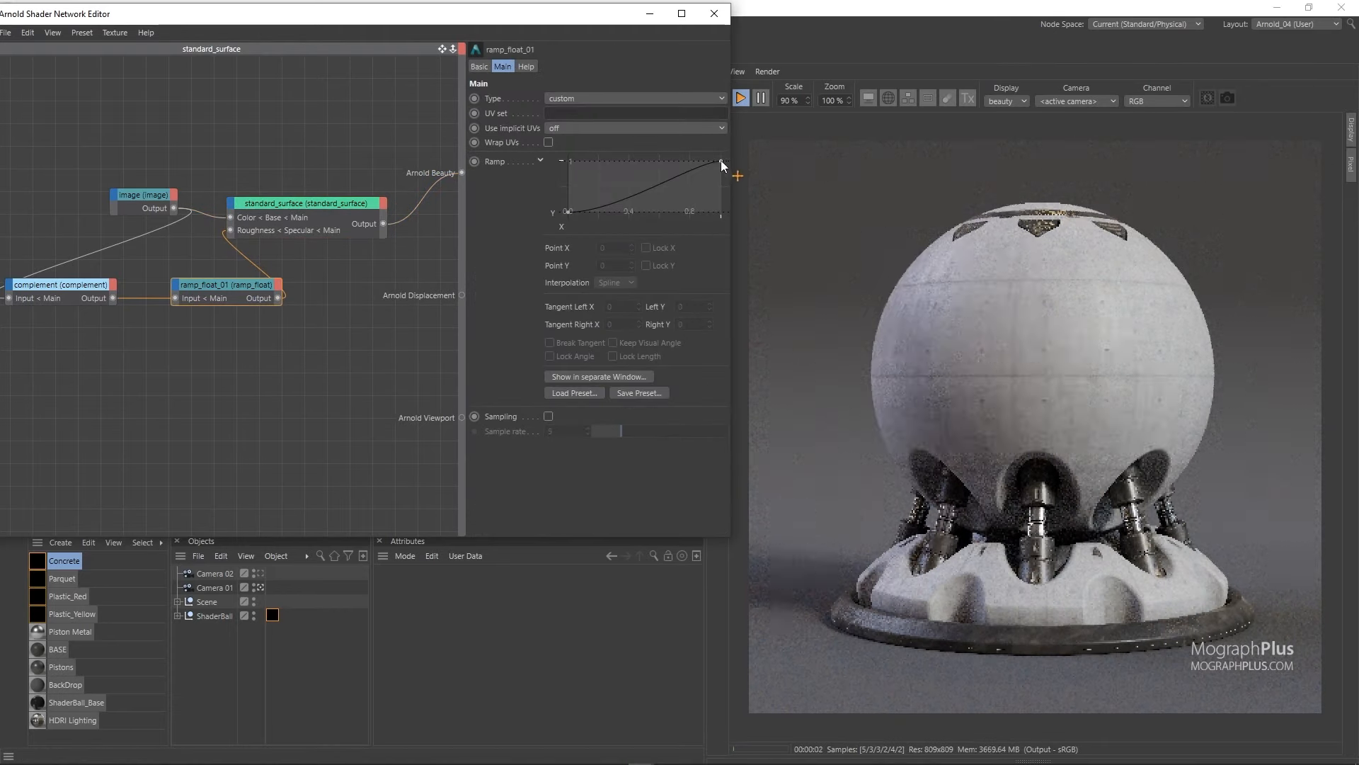
drag(721, 163, 721, 196)
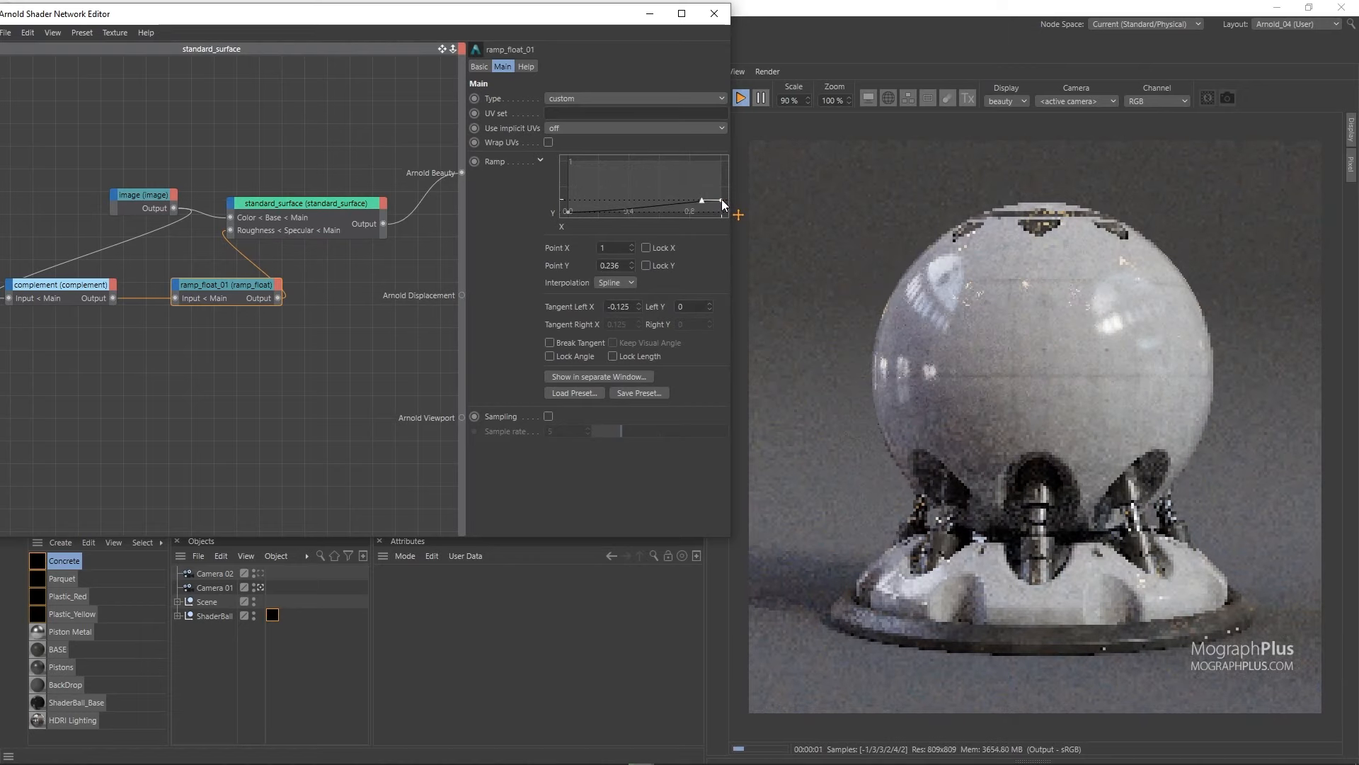
drag(723, 201, 729, 160)
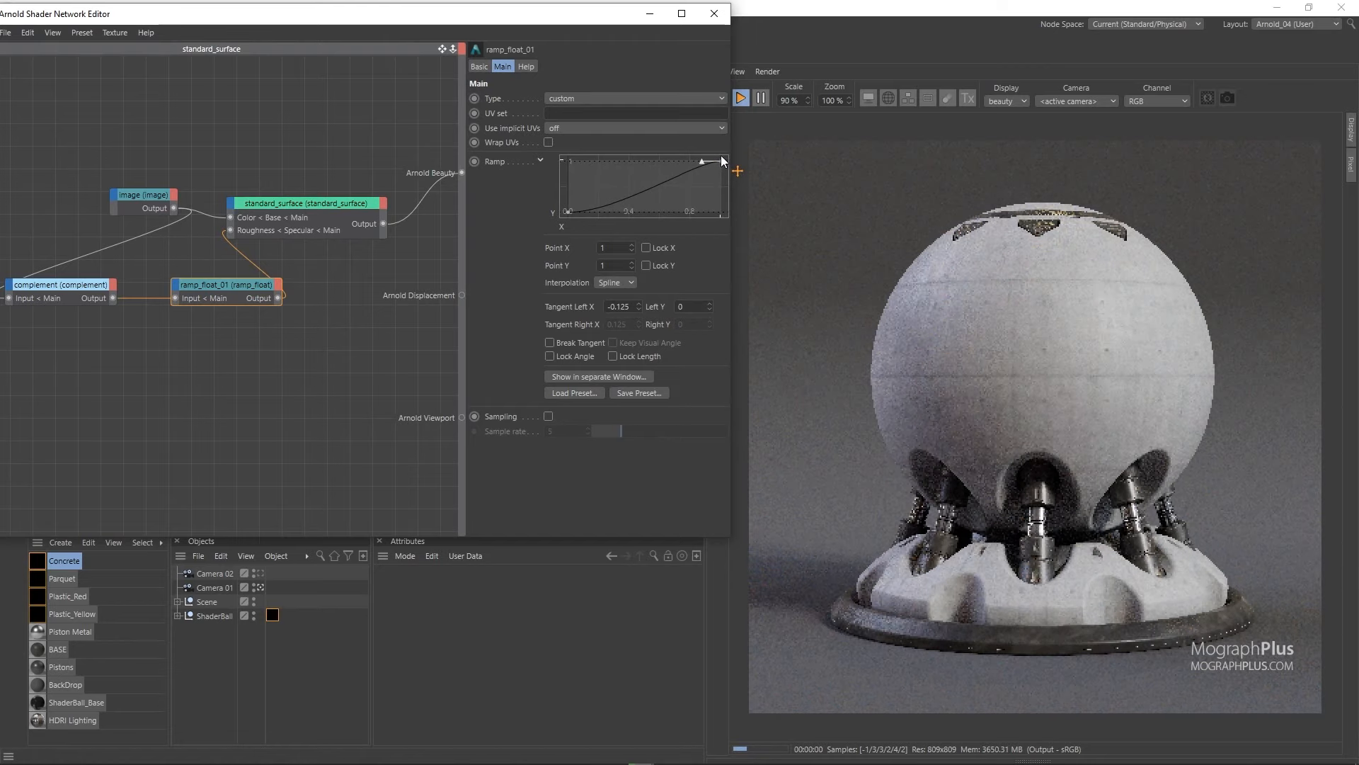
click(323, 207)
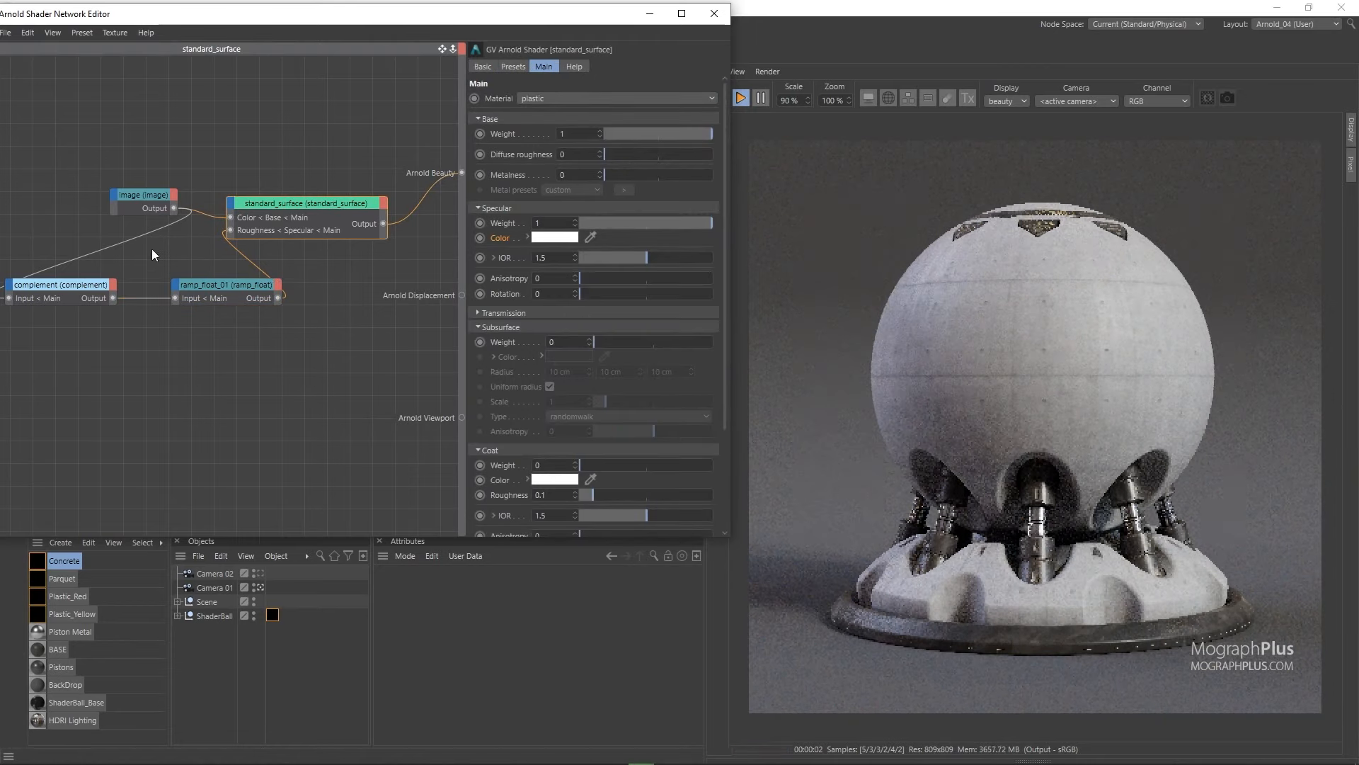
Rearrange the image and complement nodes and add a bump2d node with a bump height of 0.1 cm.
drag(153, 193, 77, 180)
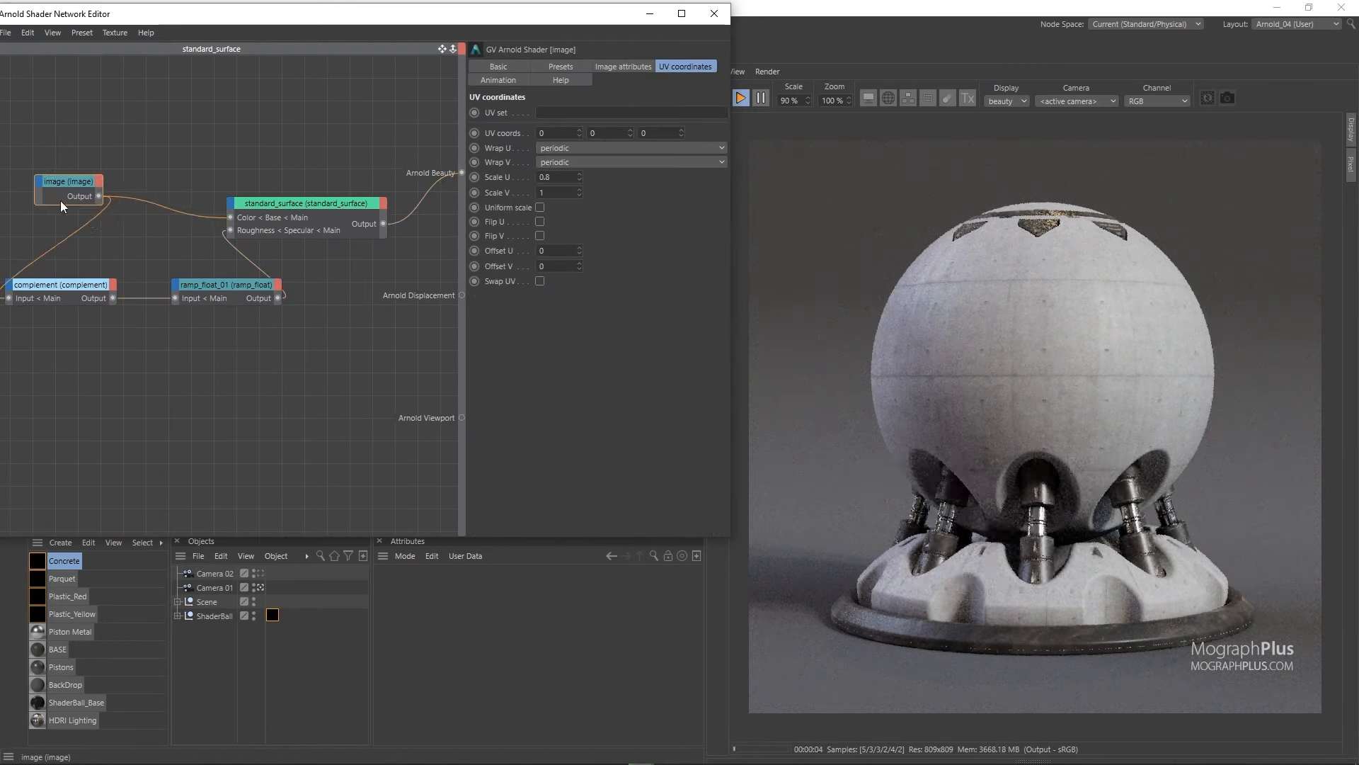
drag(70, 286, 116, 286)
double_click(215, 423)
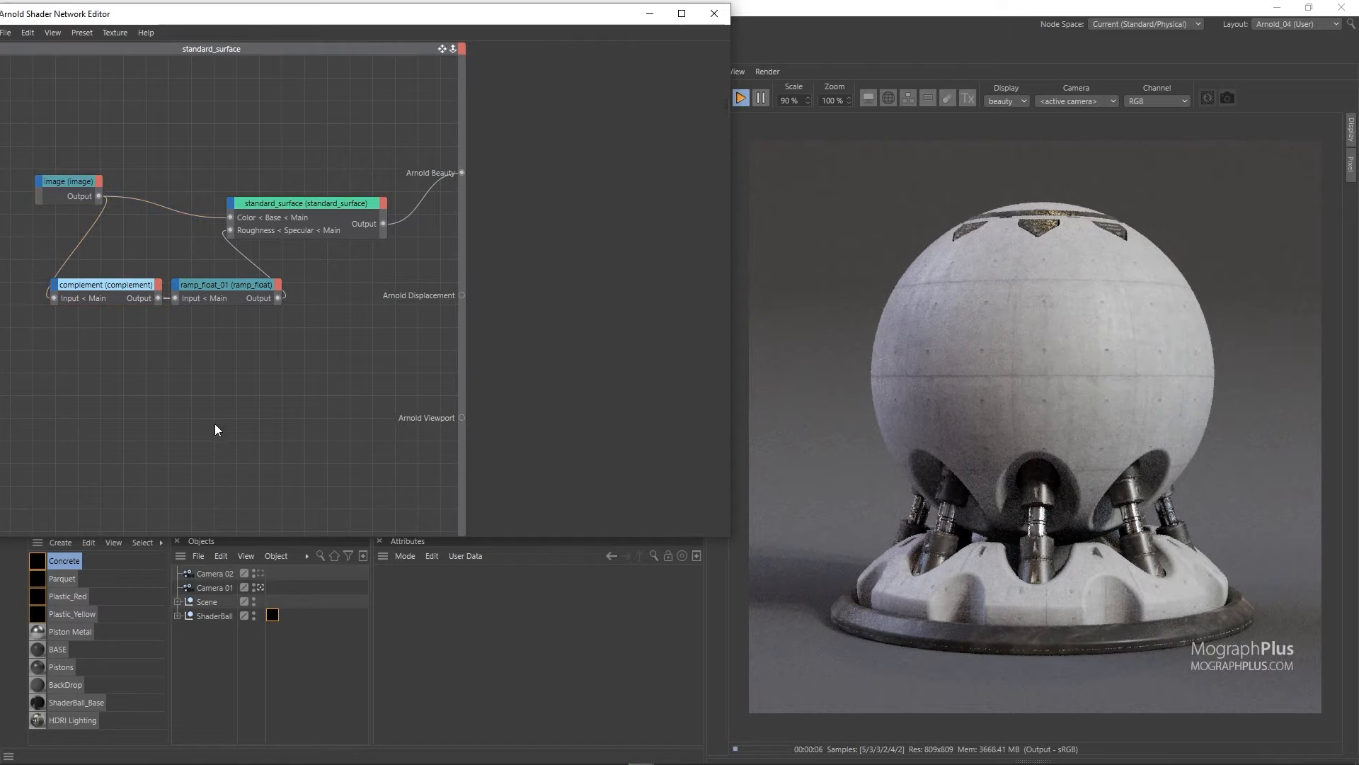
text(bump)
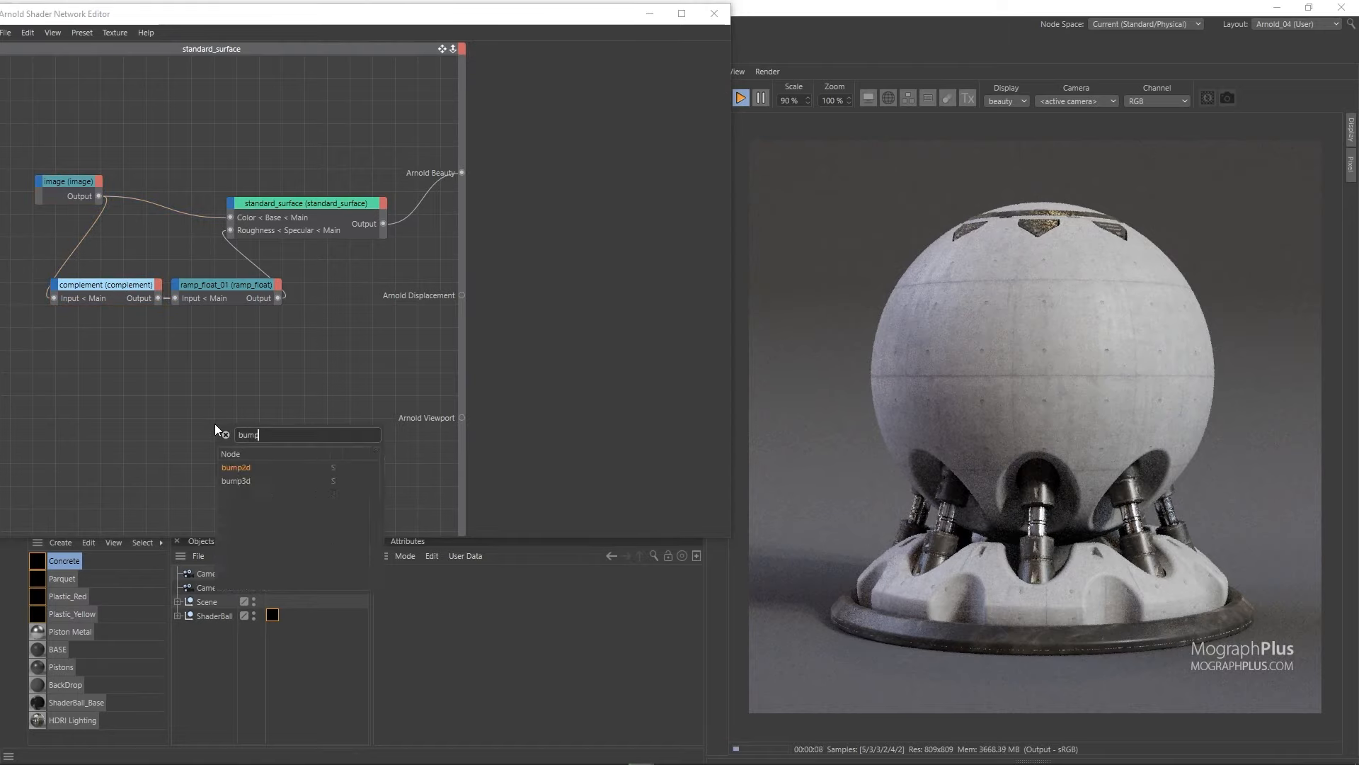
key(Return)
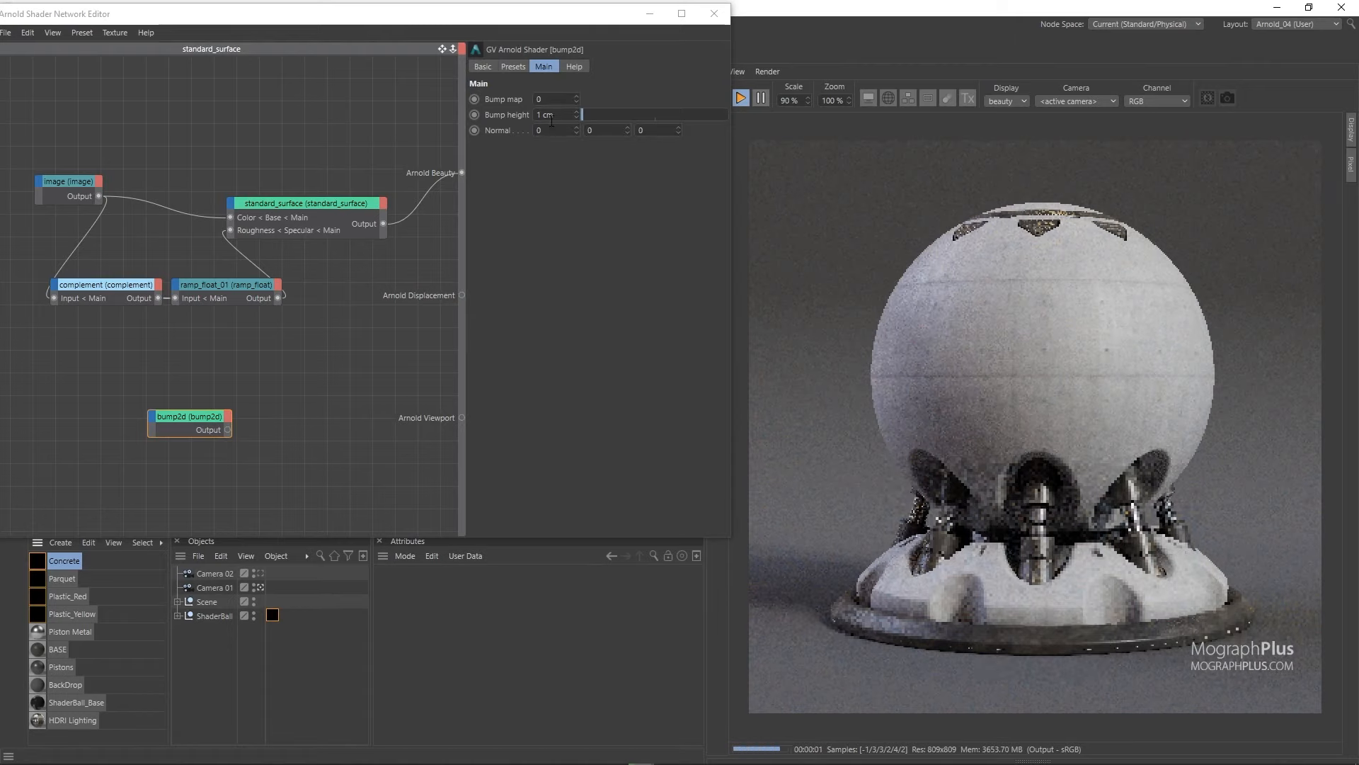
text(0.1)
key(Return)
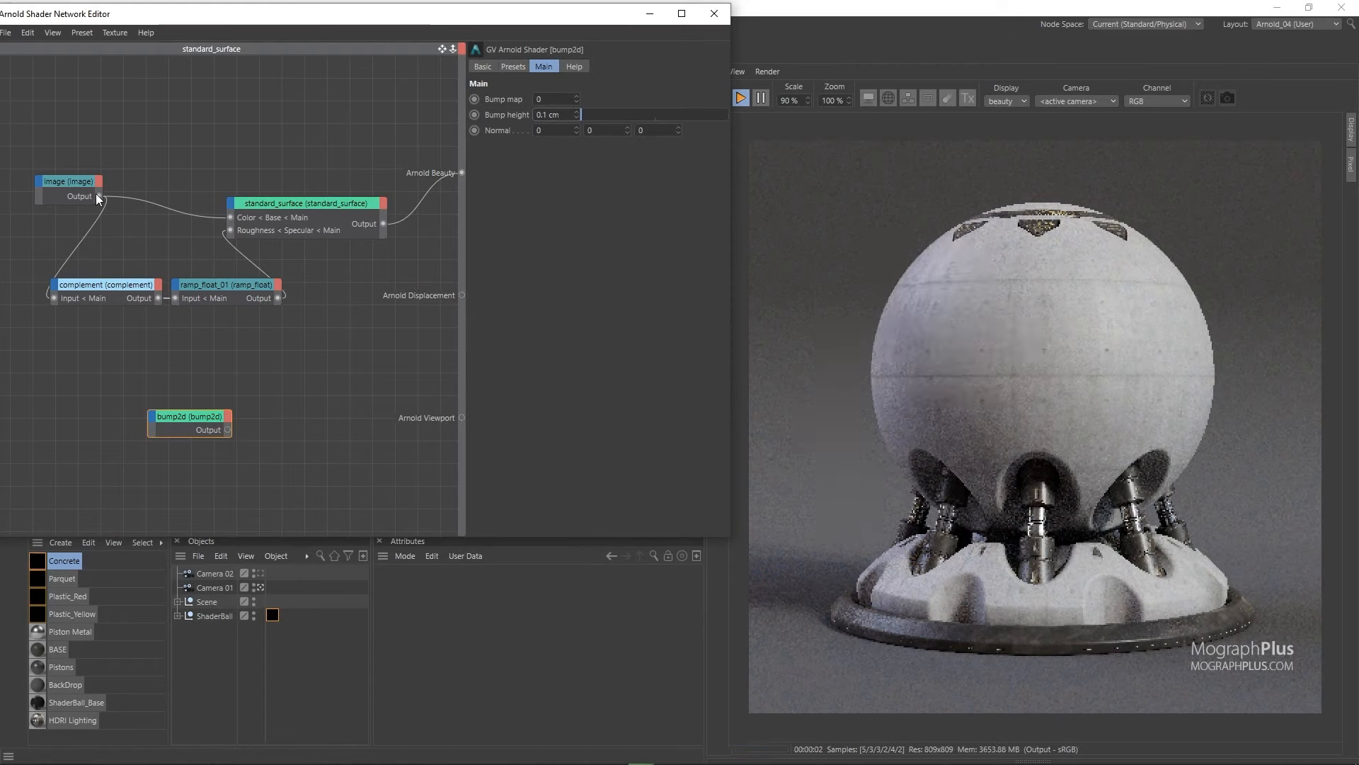
Connect the image node's output to the bump map input of the bump2d node.
drag(97, 196, 151, 419)
mouse_move(167, 426)
click(223, 426)
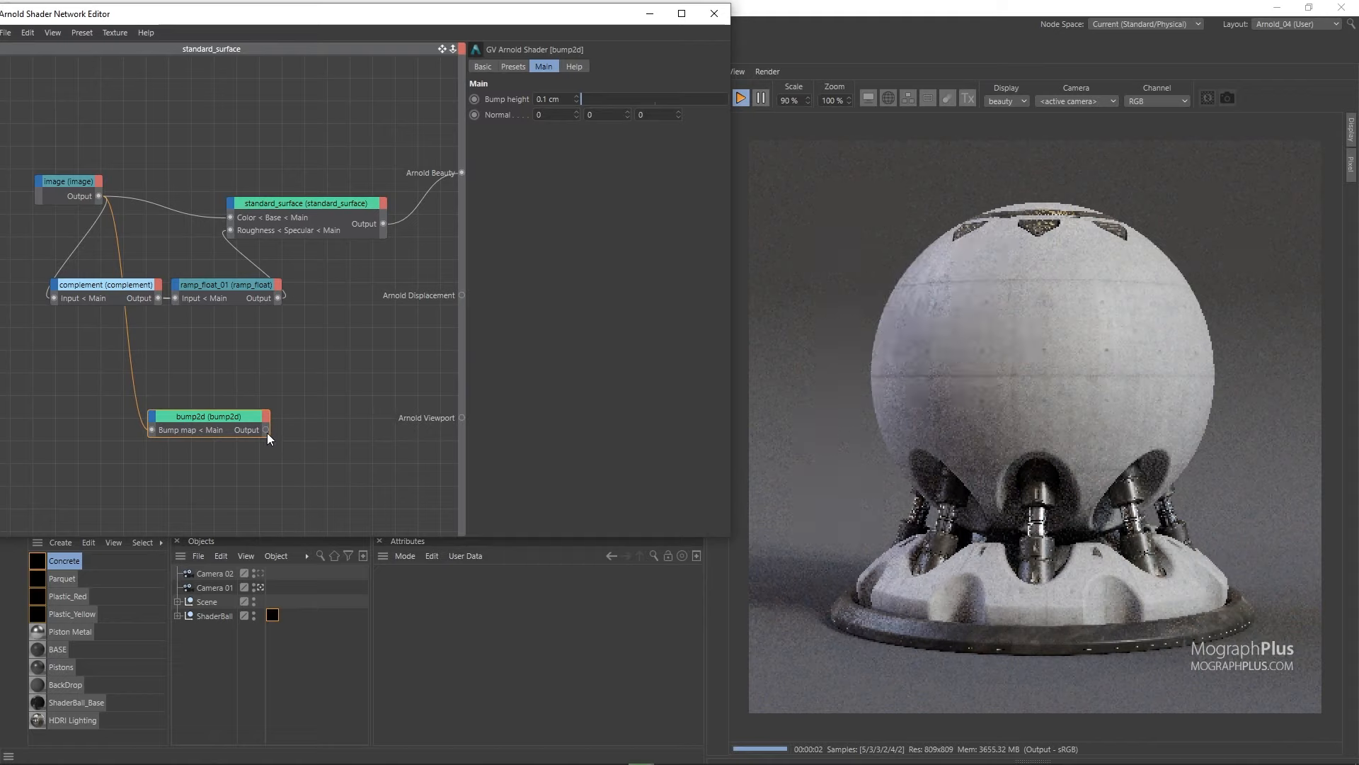
Connect the bump2d node's output to the standard_surface's geometry normal.
drag(266, 430, 231, 204)
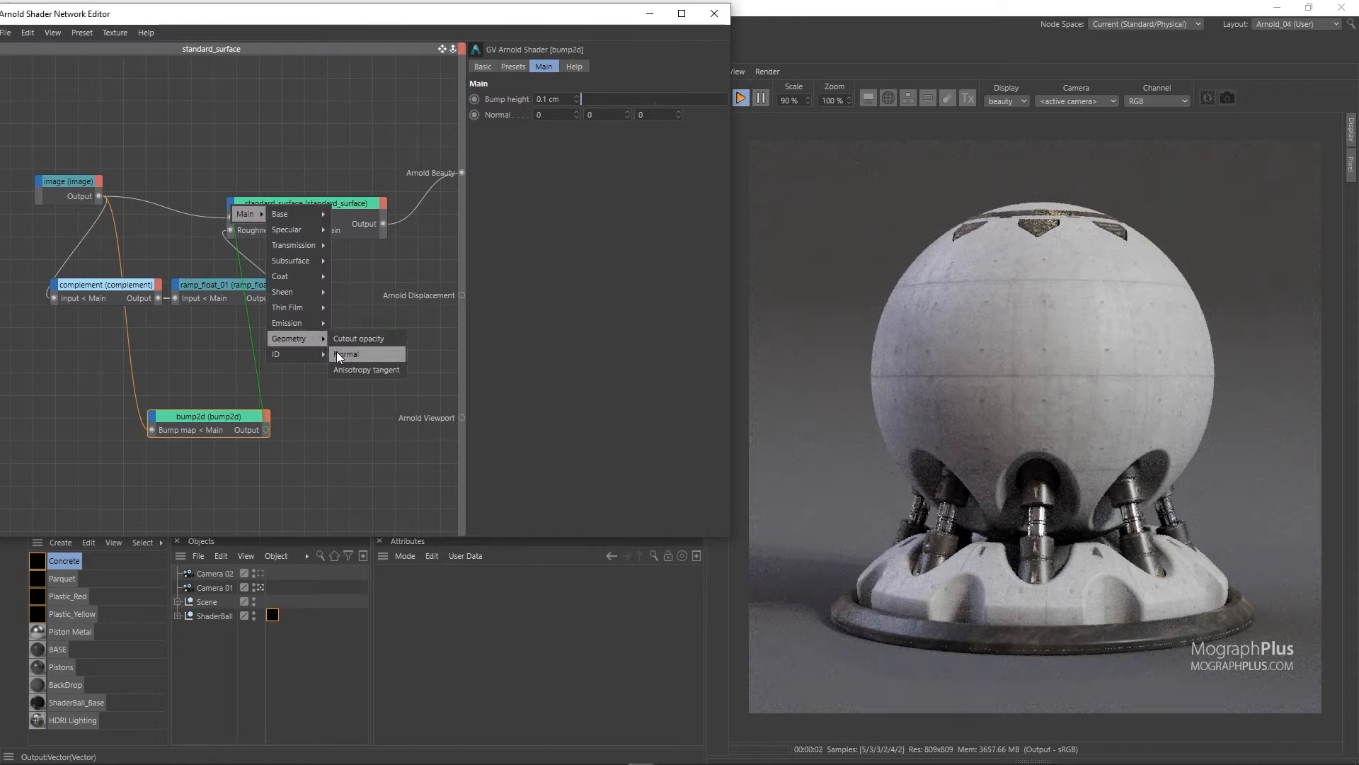
click(338, 354)
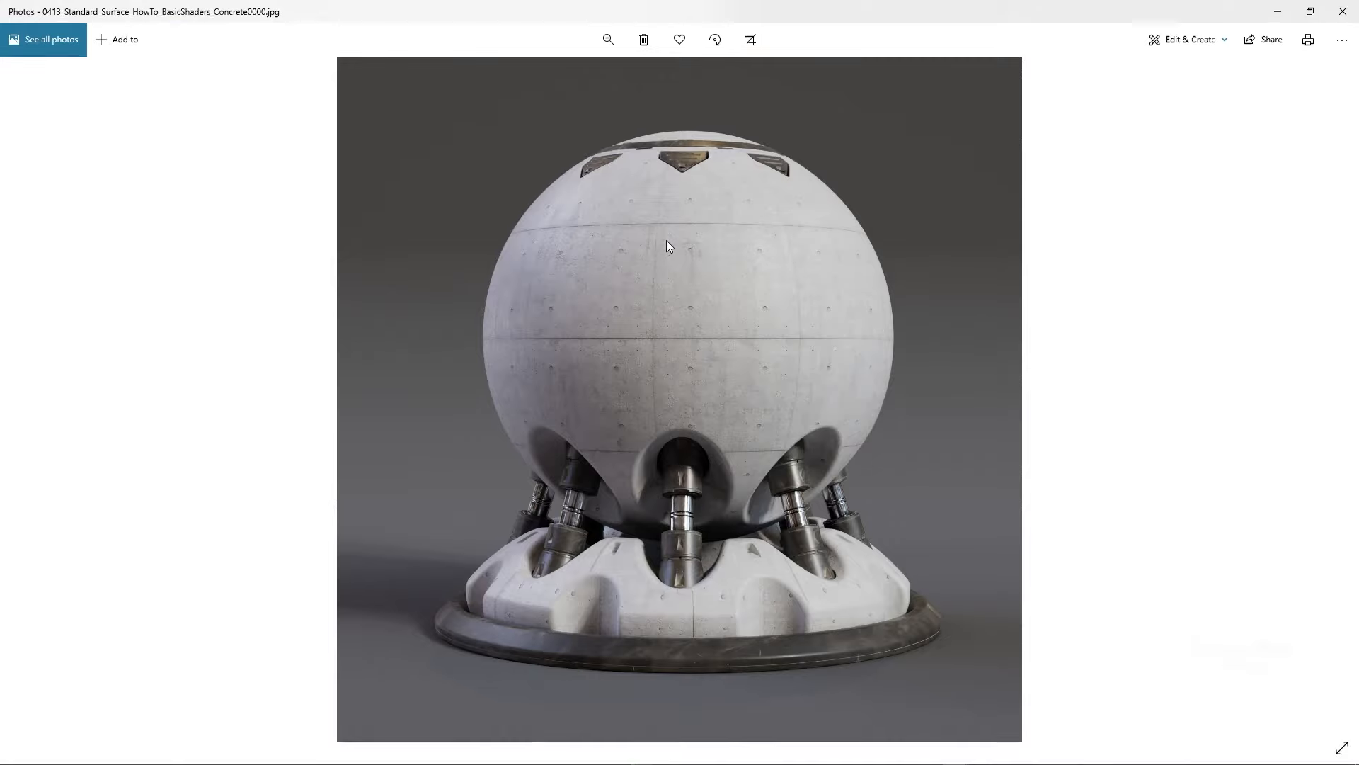
Examine the surface detail of the finished concrete render in the photo viewer and close the image.
scroll(666, 240, up, 3)
drag(678, 513, 688, 211)
scroll(671, 234, down, 3)
scroll(710, 254, up, 3)
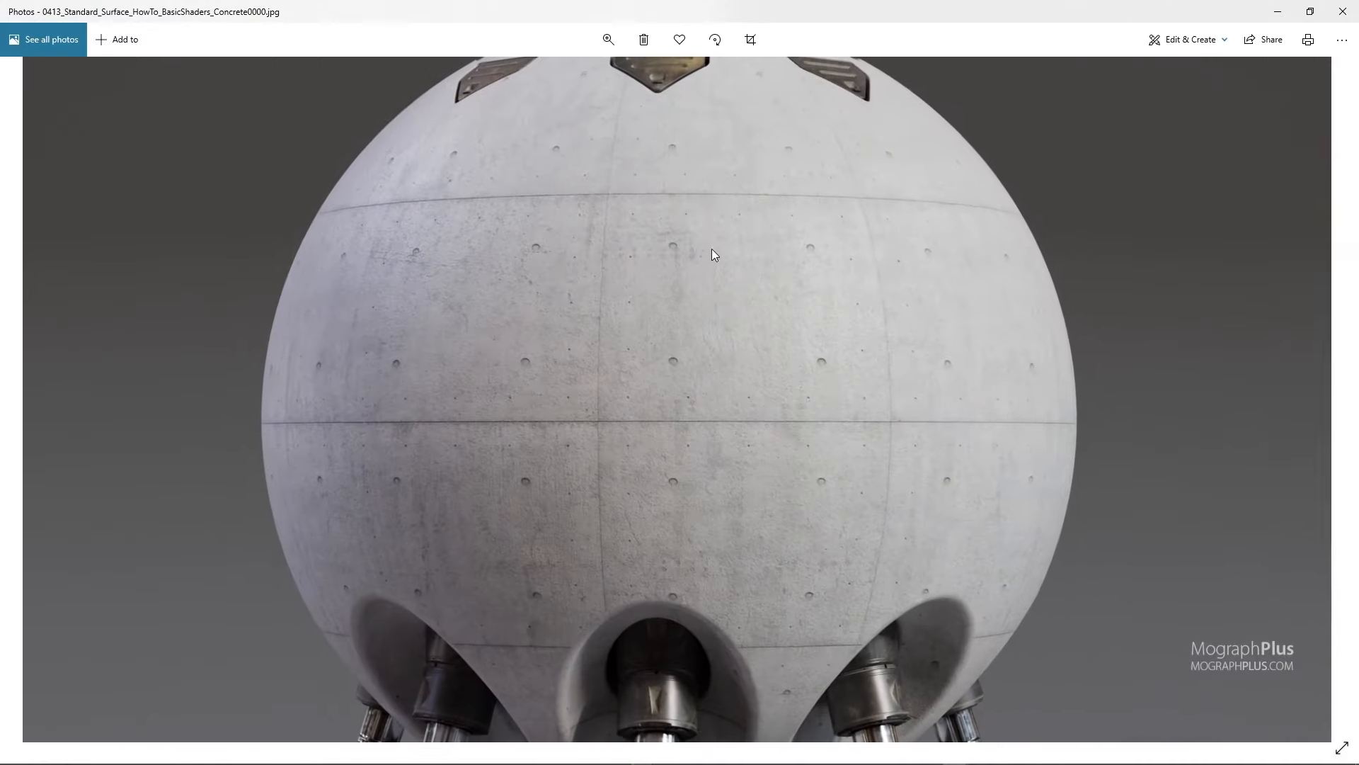
mouse_move(716, 267)
mouse_down()
mouse_move(704, 316)
mouse_move(702, 259)
mouse_up()
scroll(704, 264, down, 3)
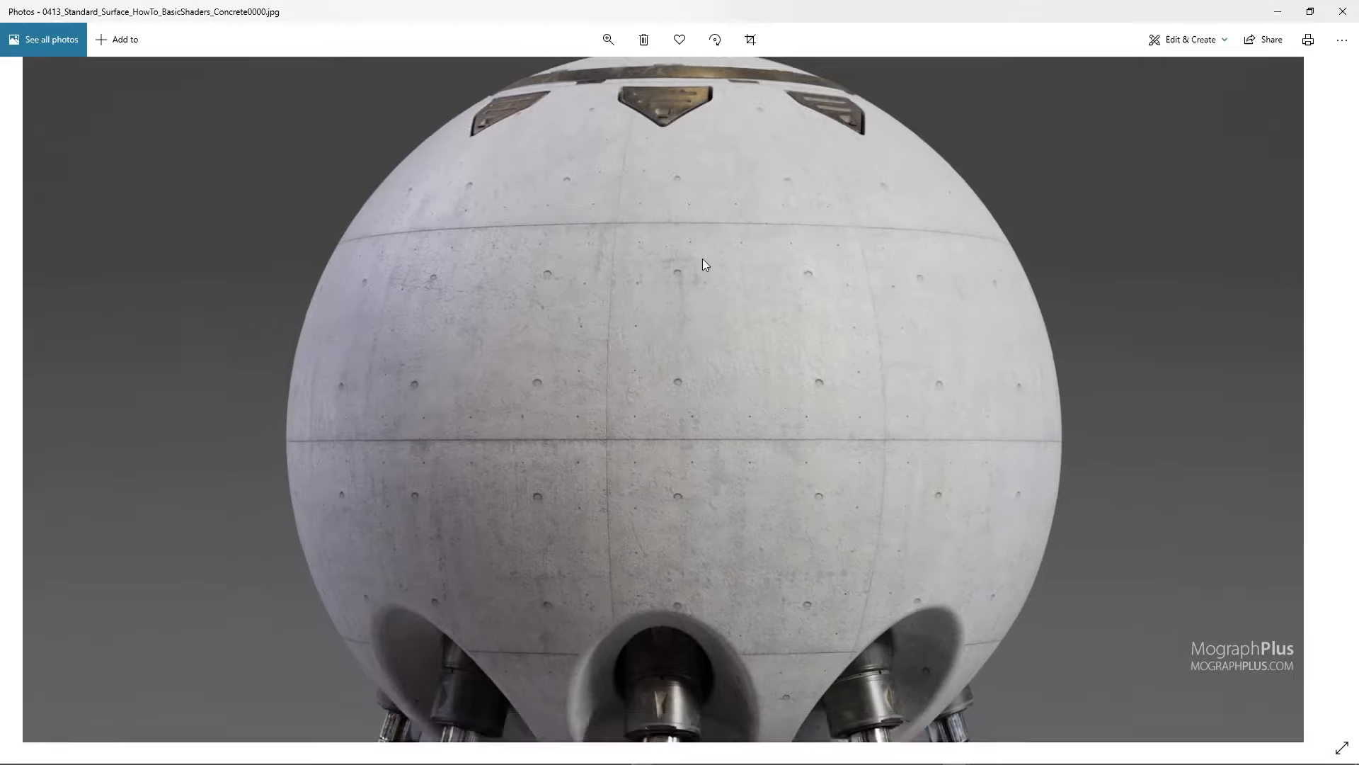
click(1342, 10)
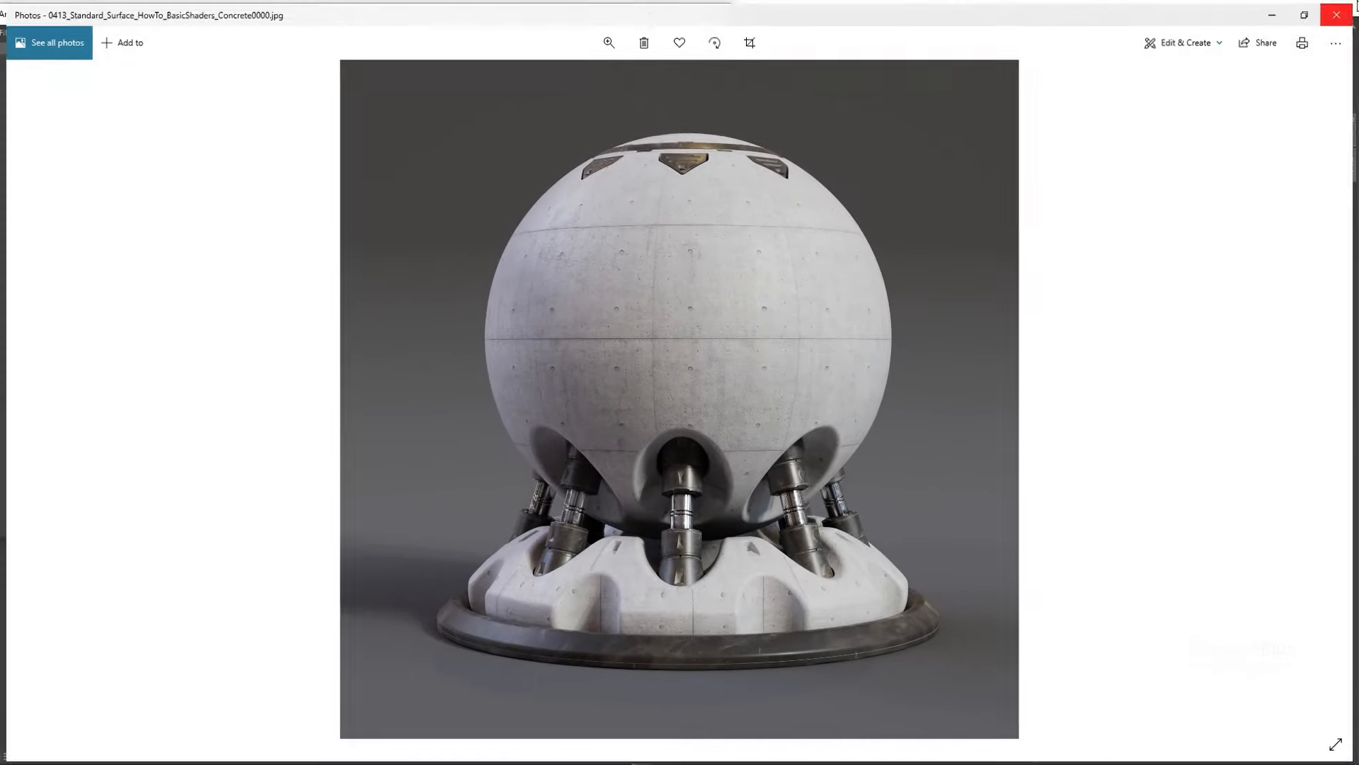
Create a new Arnold standard_surface material, name it Gold, and apply it to the ShaderBall in place of the concrete.
click(60, 543)
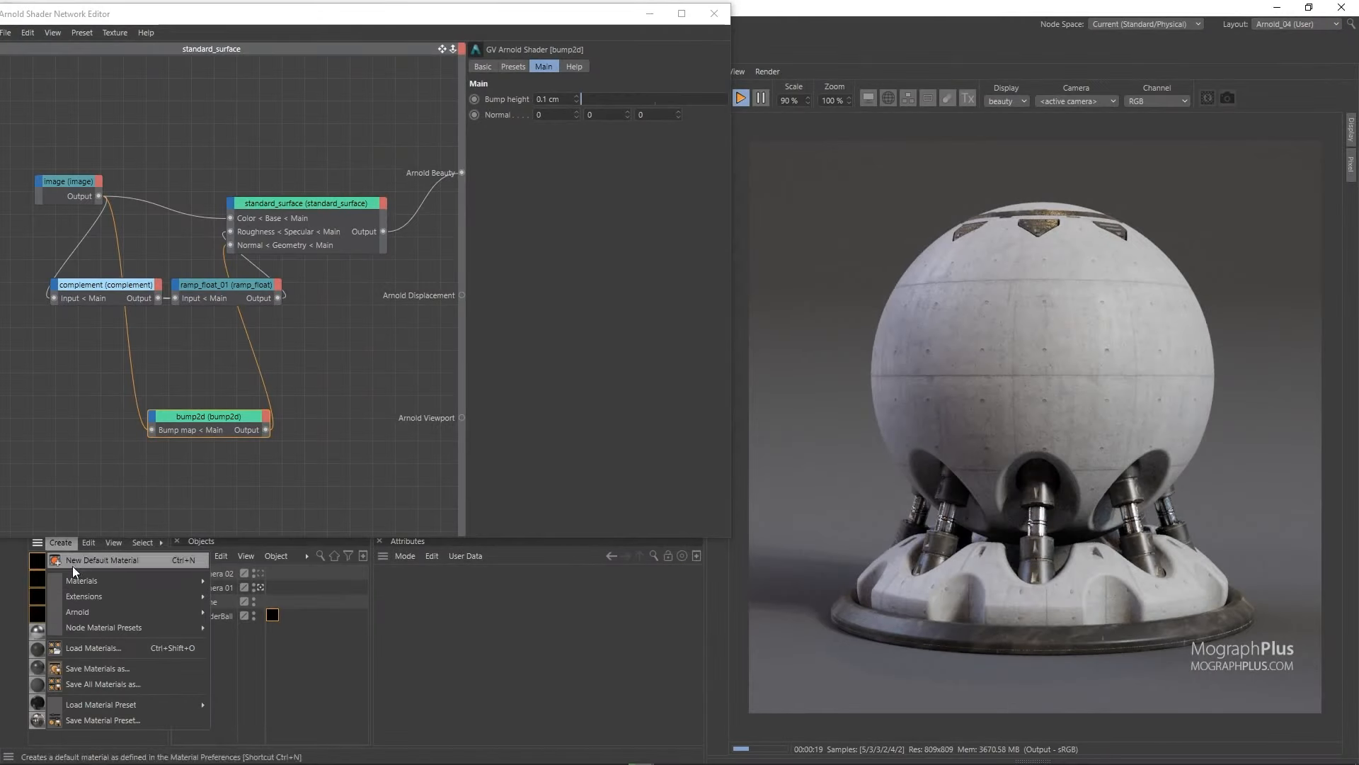
mouse_move(107, 610)
mouse_move(233, 628)
click(308, 706)
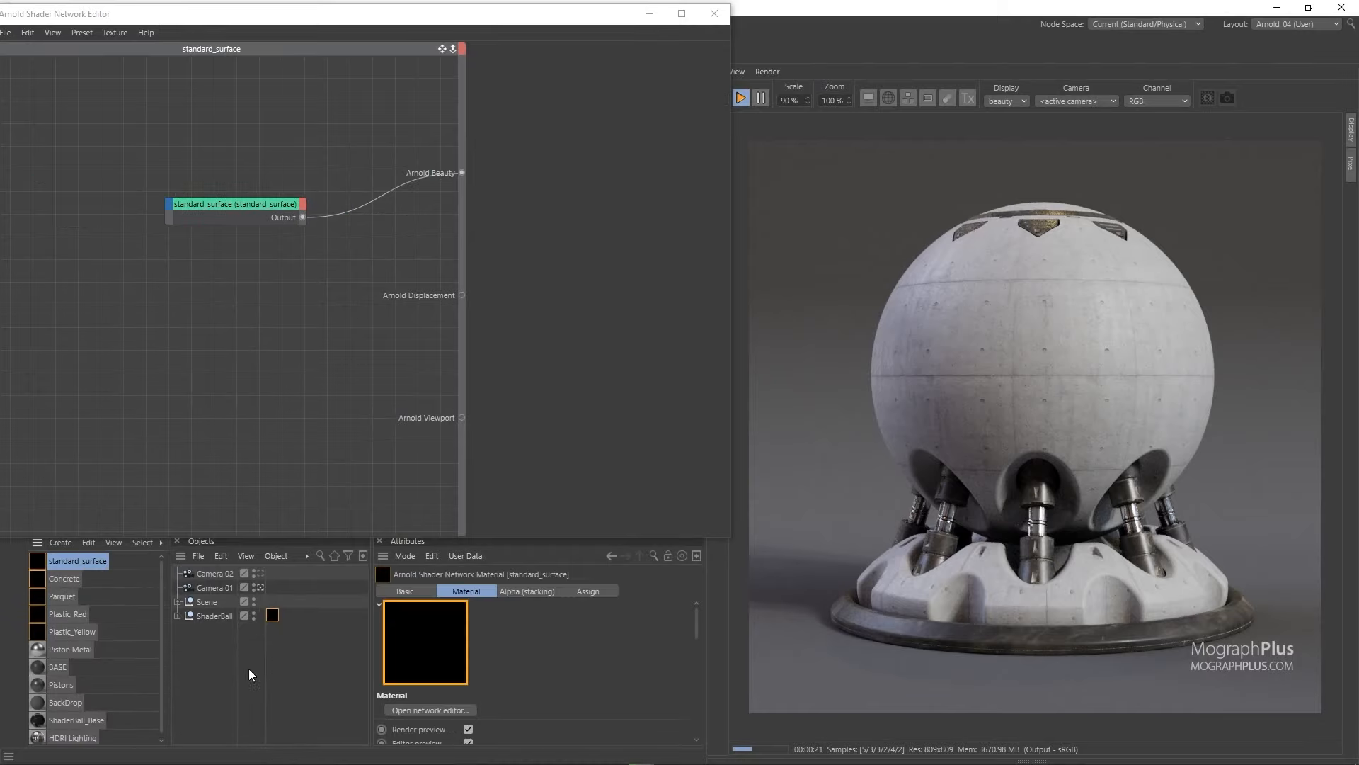
double_click(76, 561)
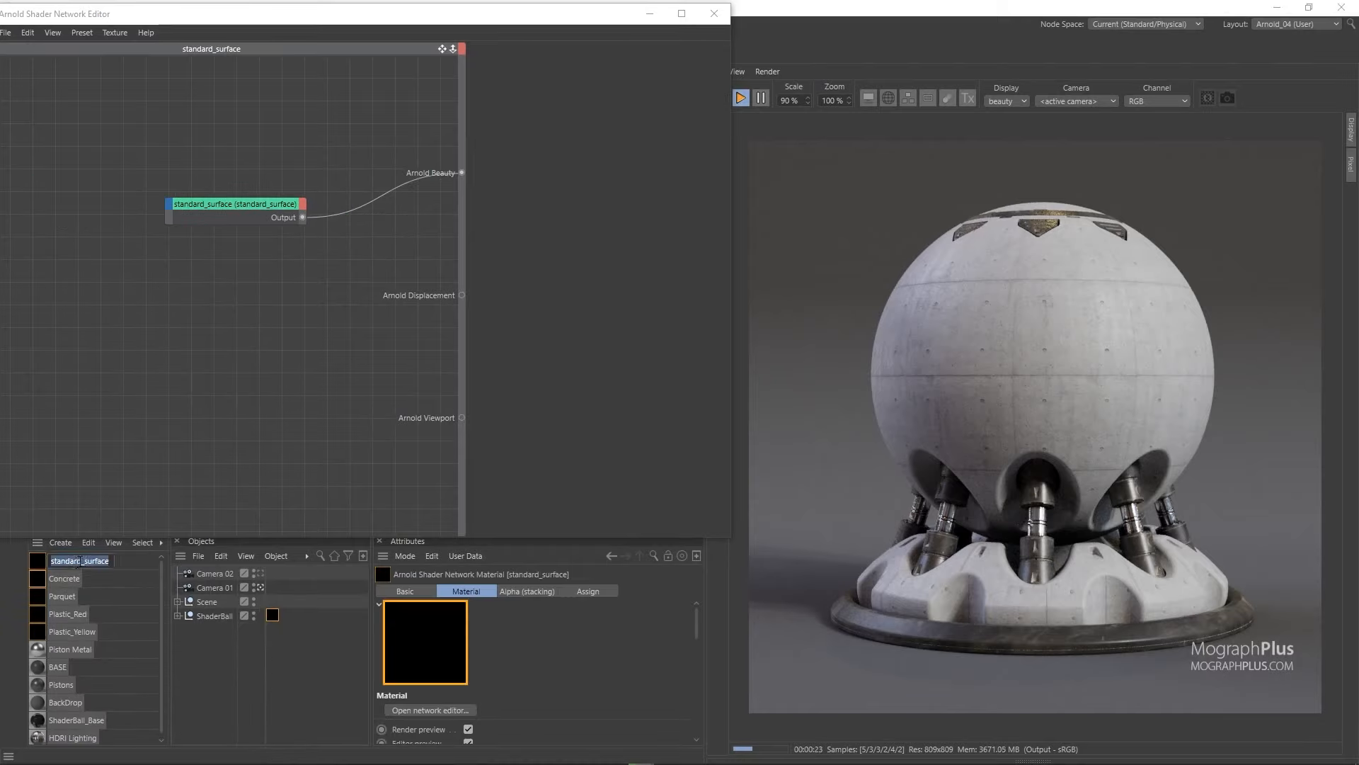
text(Gold)
key(Return)
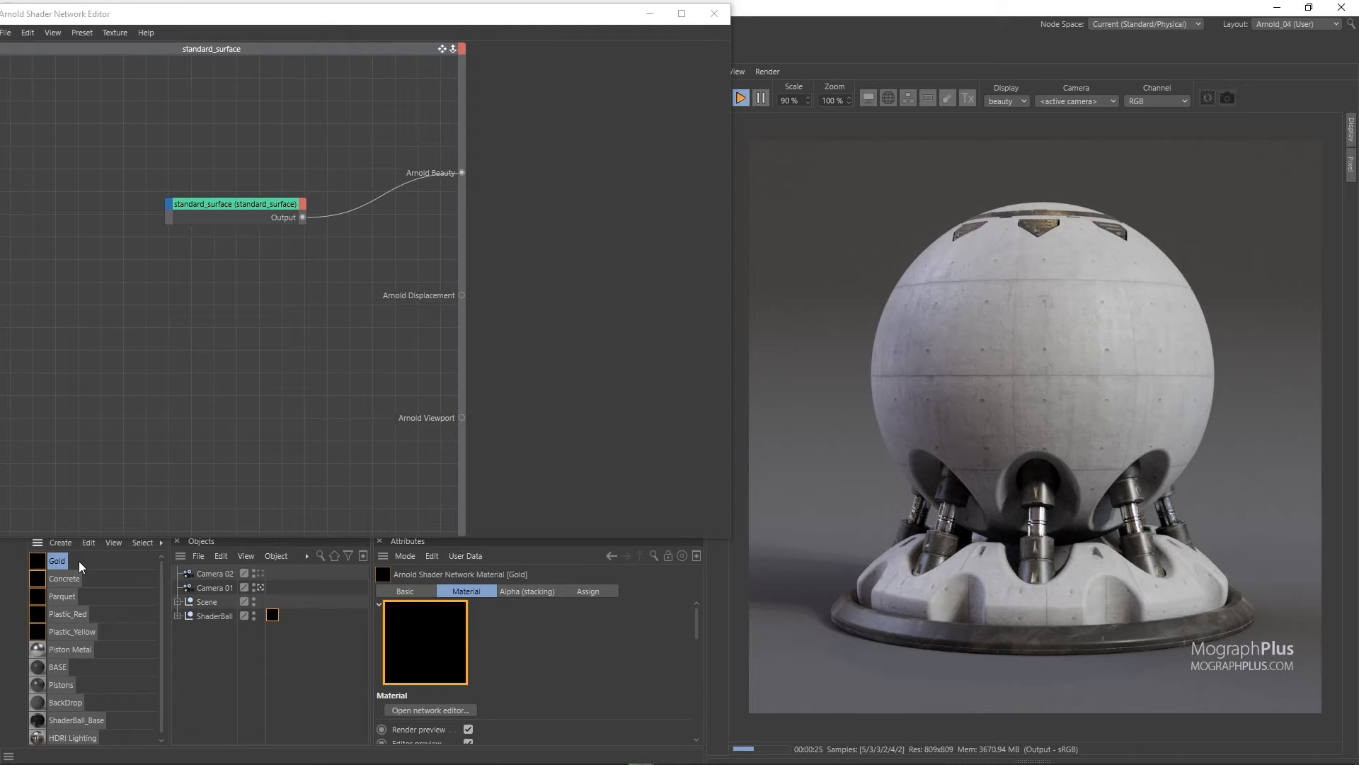
drag(60, 565, 273, 621)
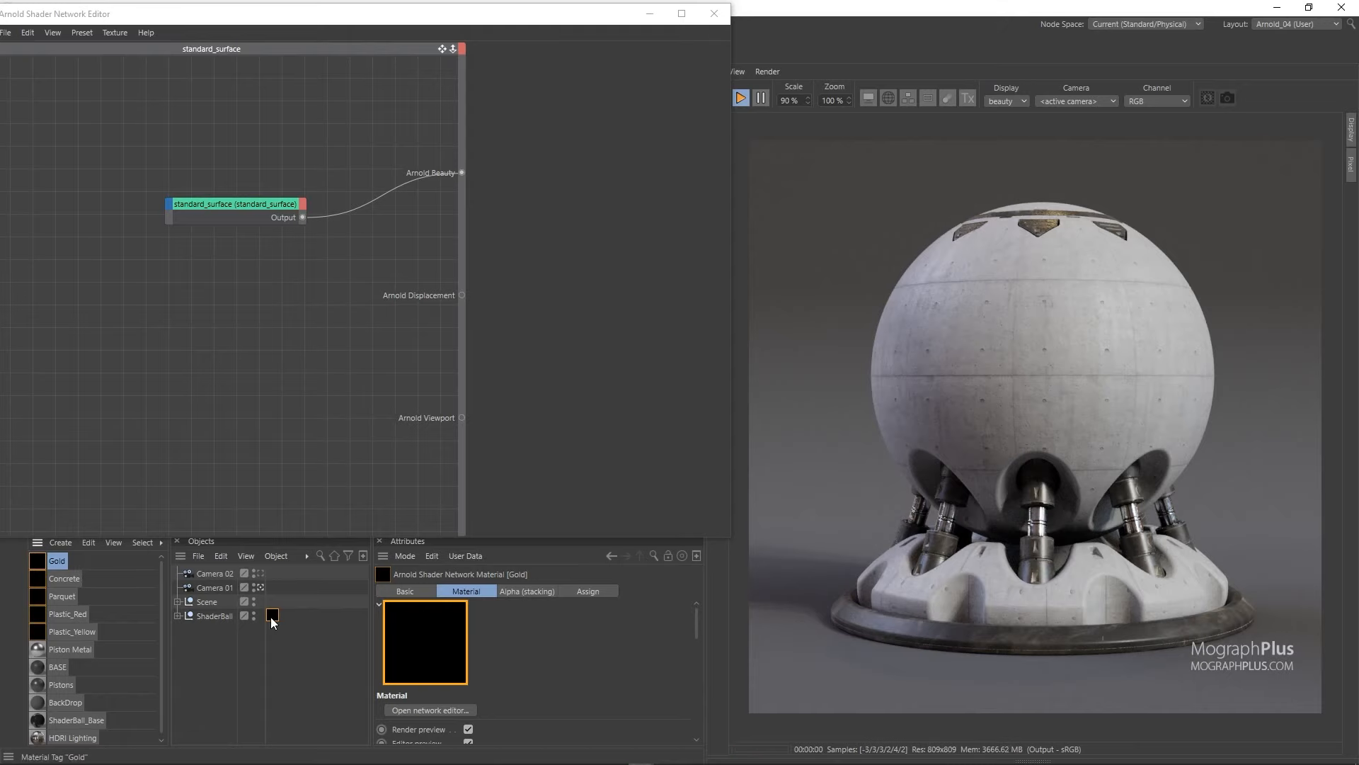
Set the Gold standard_surface's metalness and base weight to 1 and choose the gold metal preset.
click(246, 212)
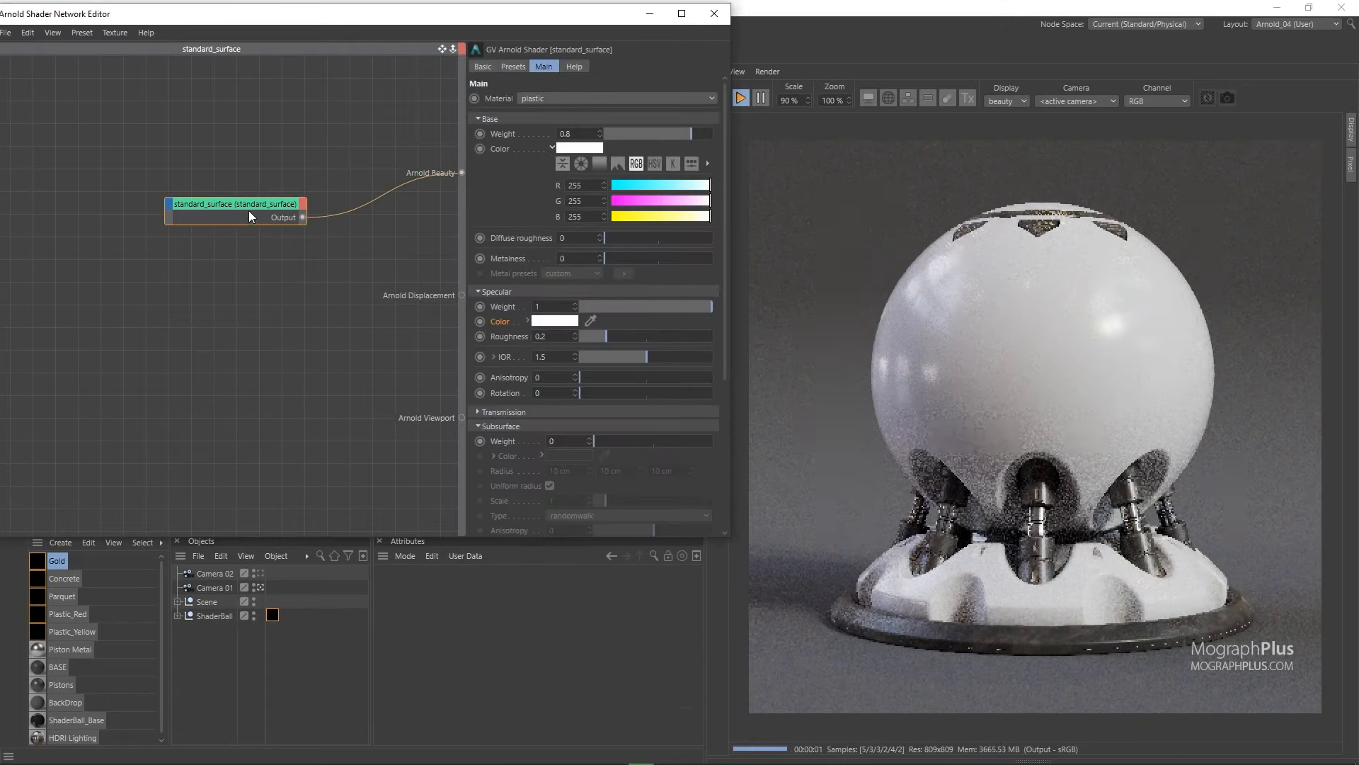
drag(248, 210, 342, 201)
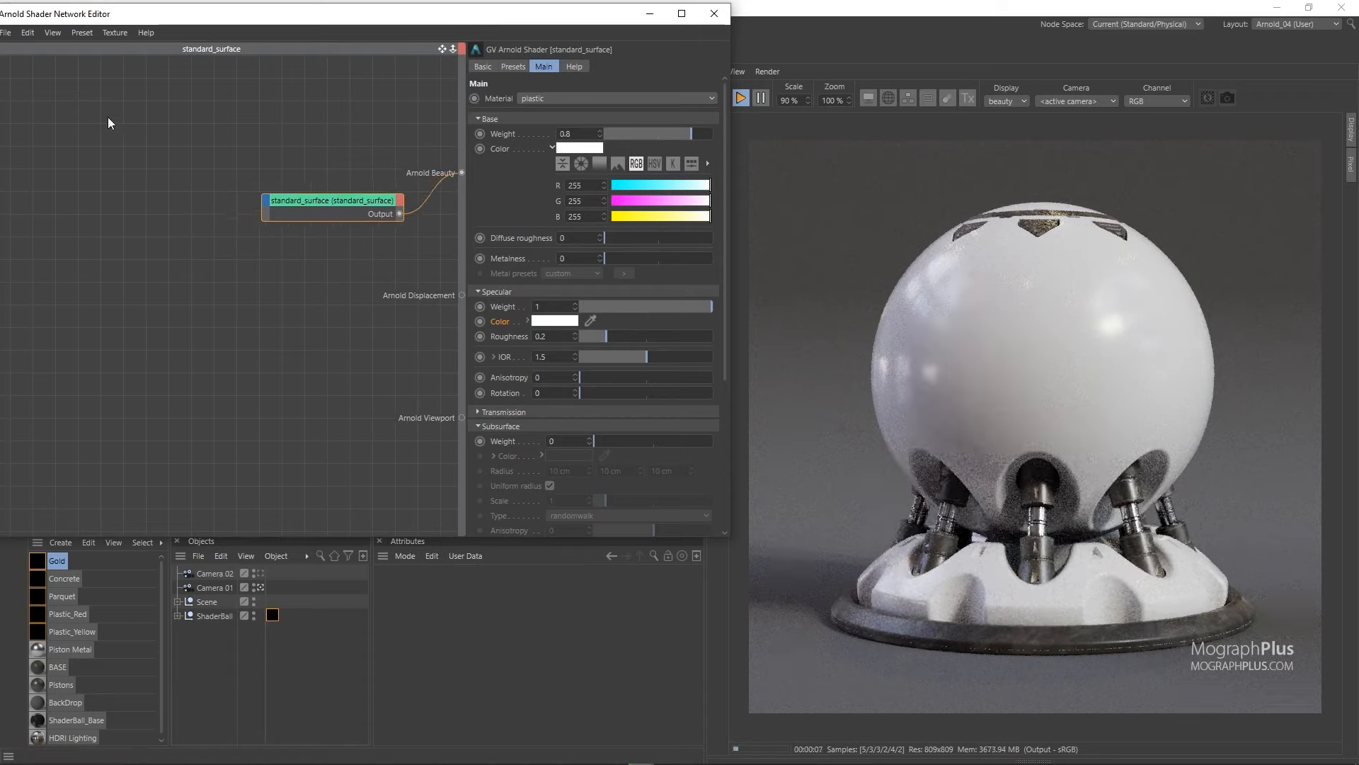
drag(201, 21, 222, 23)
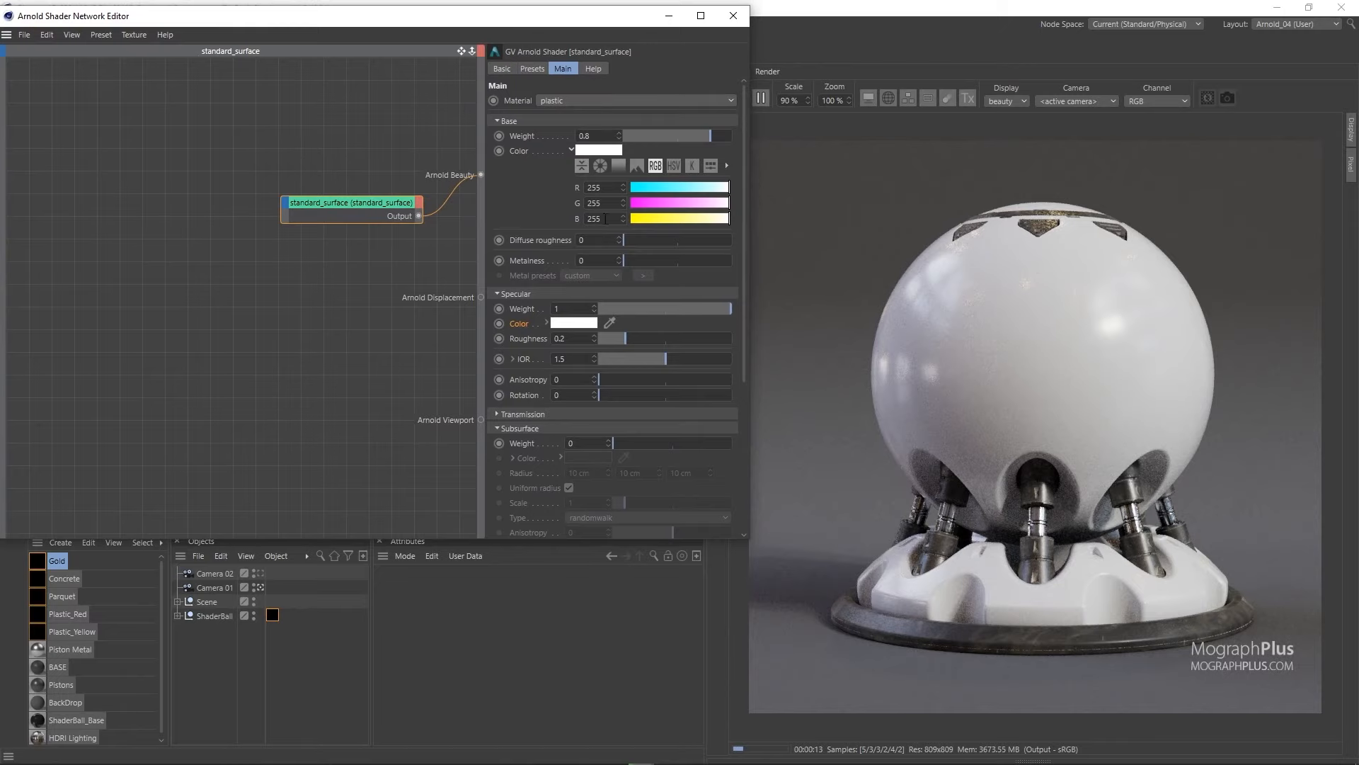
drag(648, 260, 729, 261)
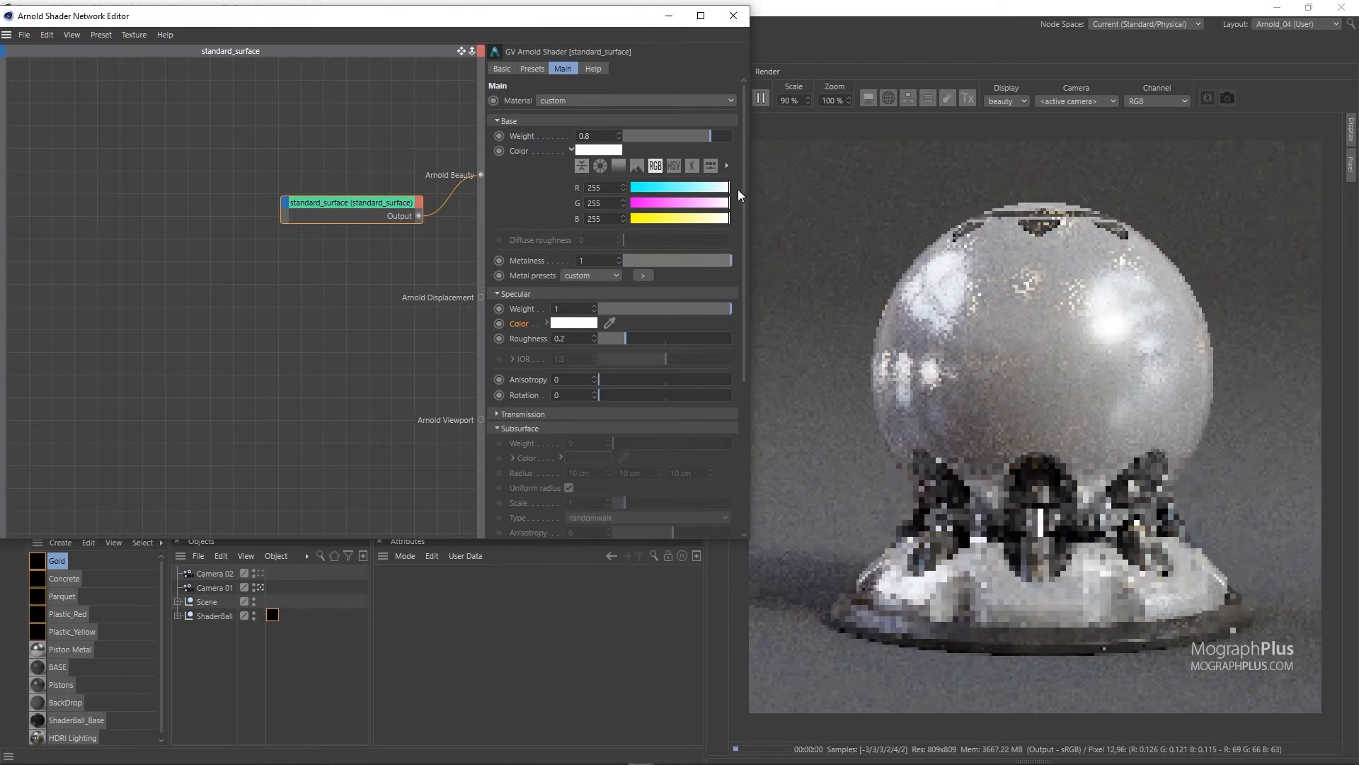
drag(696, 138, 779, 138)
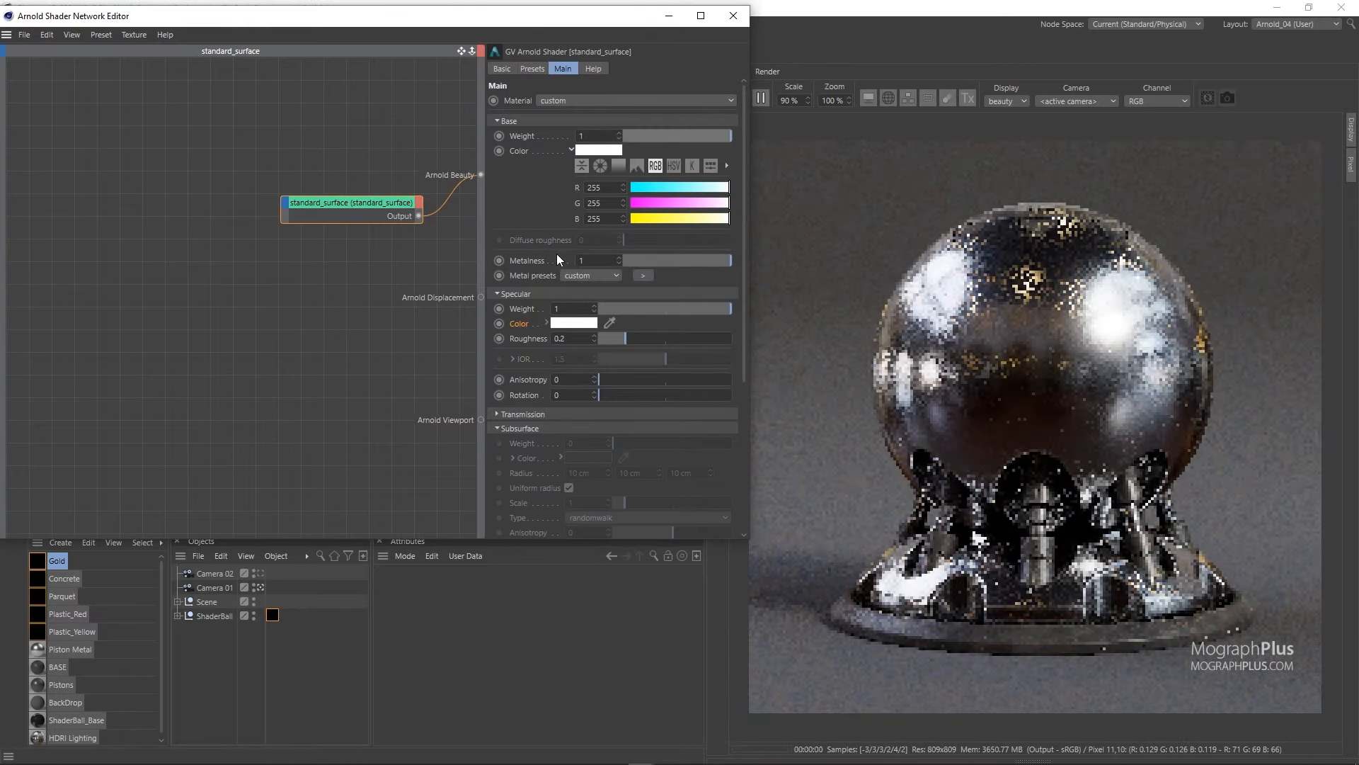
click(592, 275)
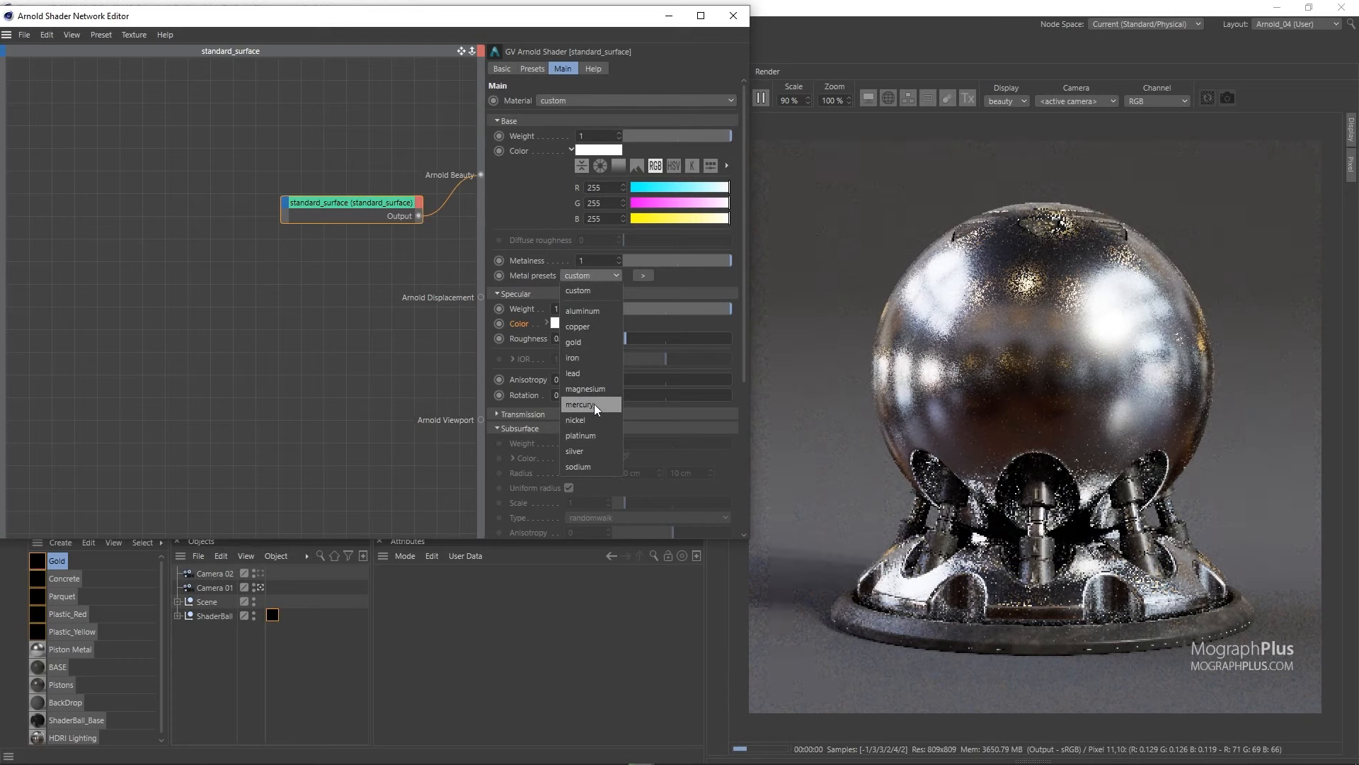
click(601, 341)
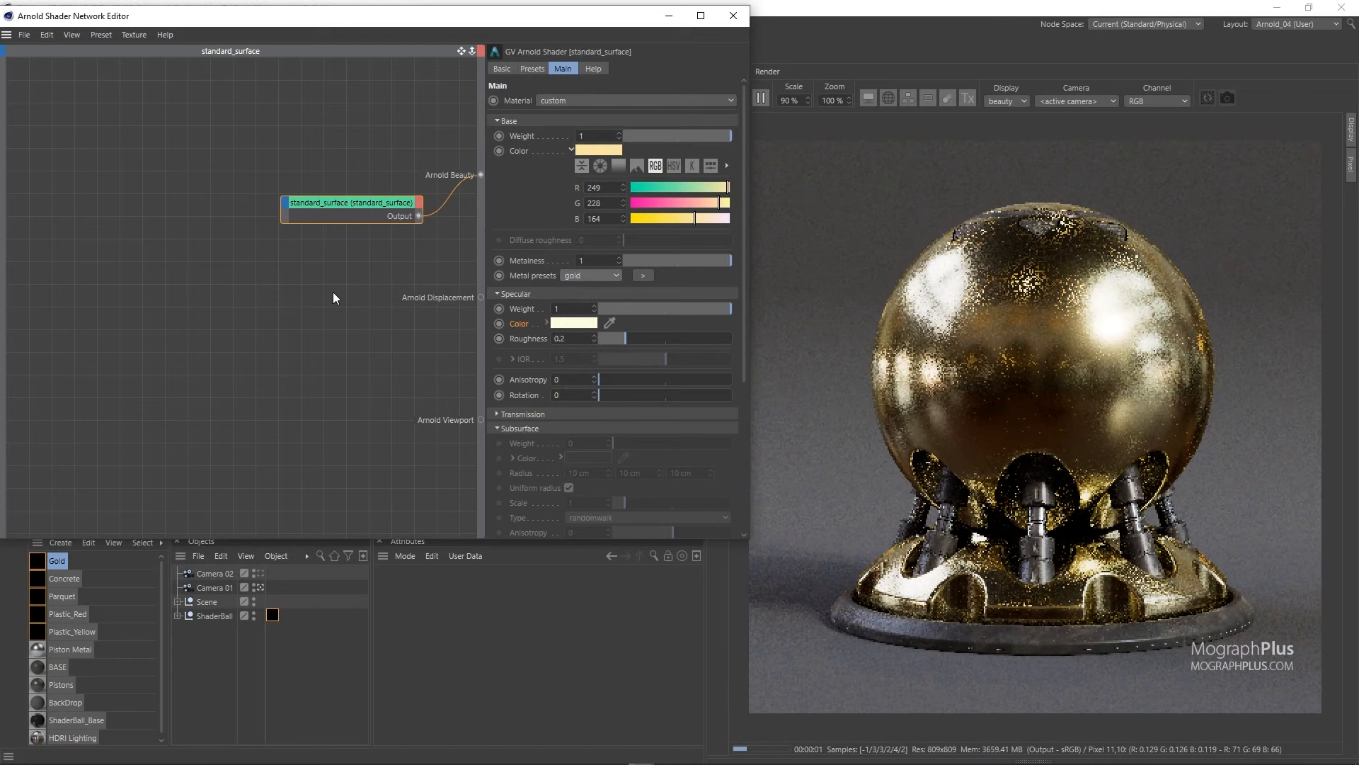
Add an image node to the Gold network and load the Metal_Roughness texture into it.
click(193, 214)
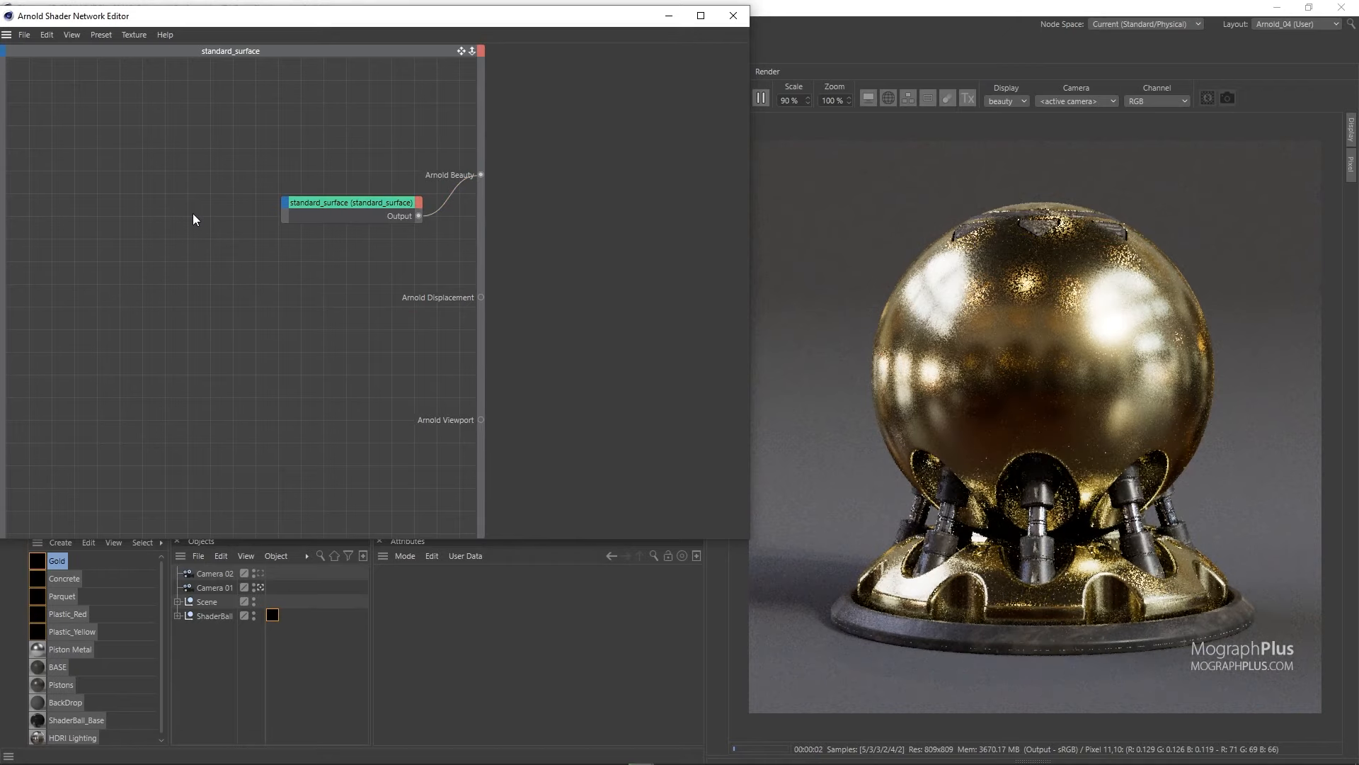
key(Tab)
text(imag)
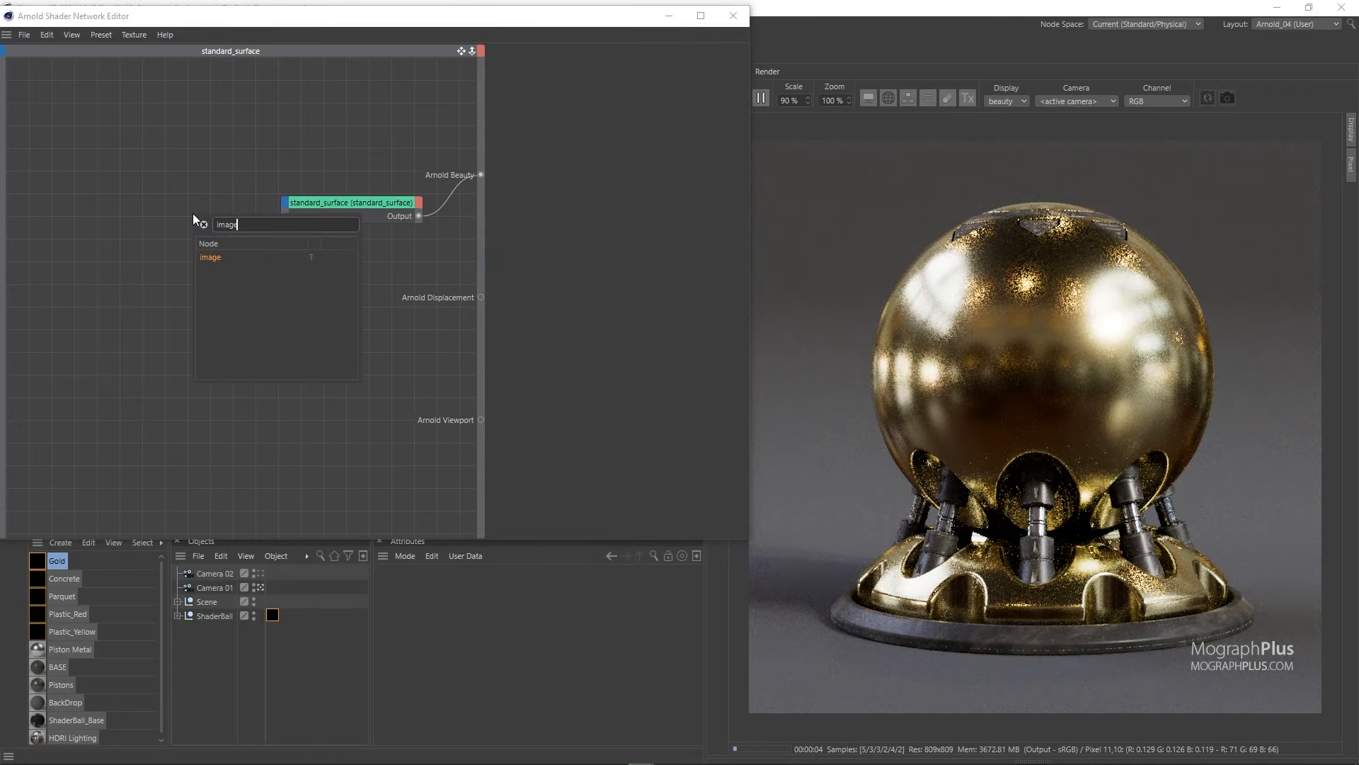
key(Return)
scroll(289, 432, down, 18)
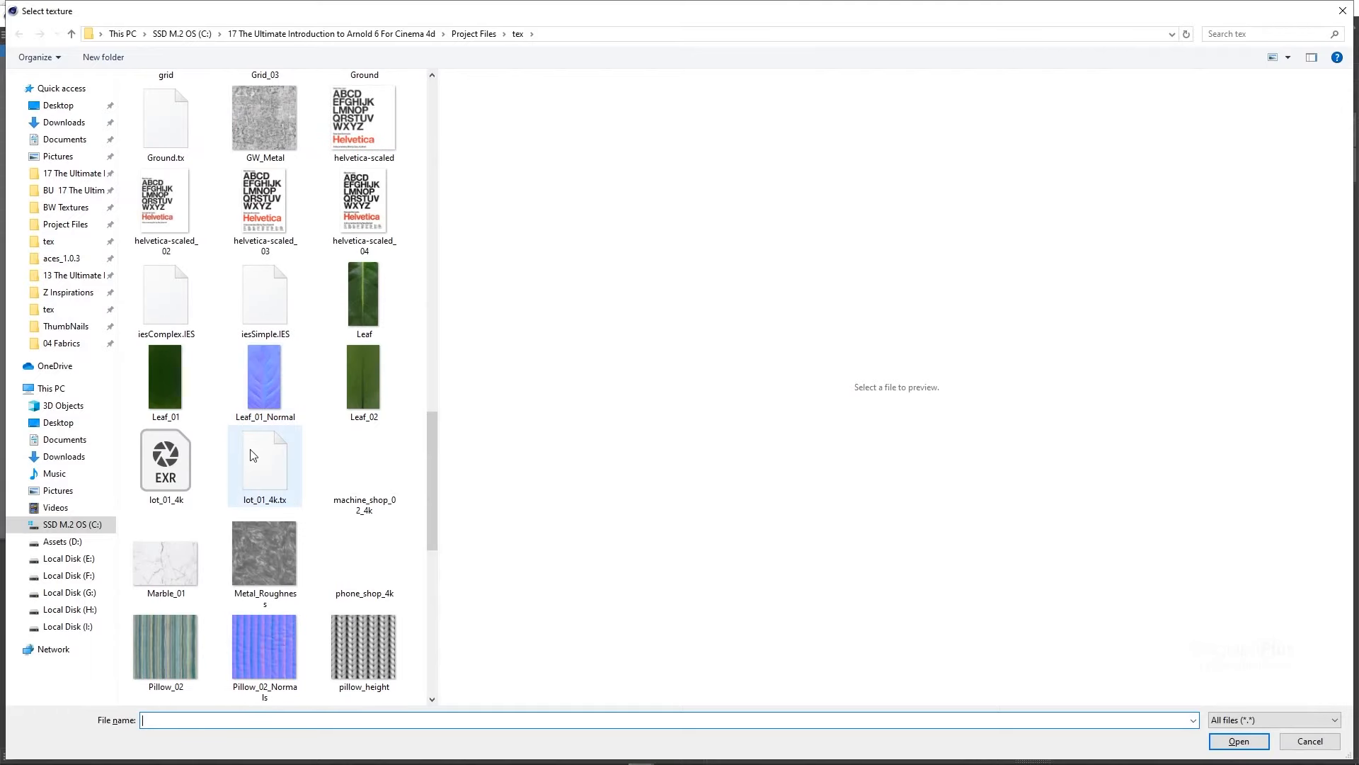
click(256, 557)
double_click(256, 557)
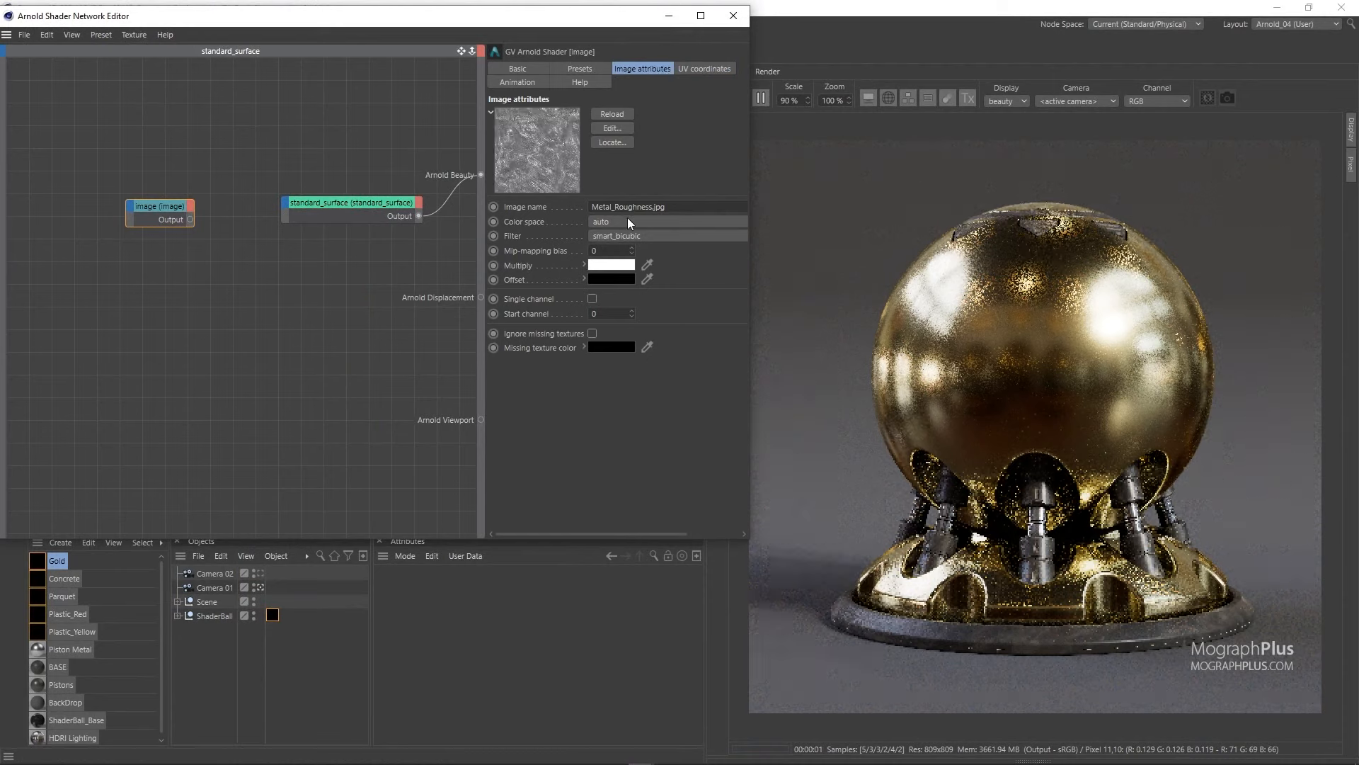
Set the Metal_Roughness image node's color space to Utility - Raw.
click(627, 221)
mouse_move(669, 449)
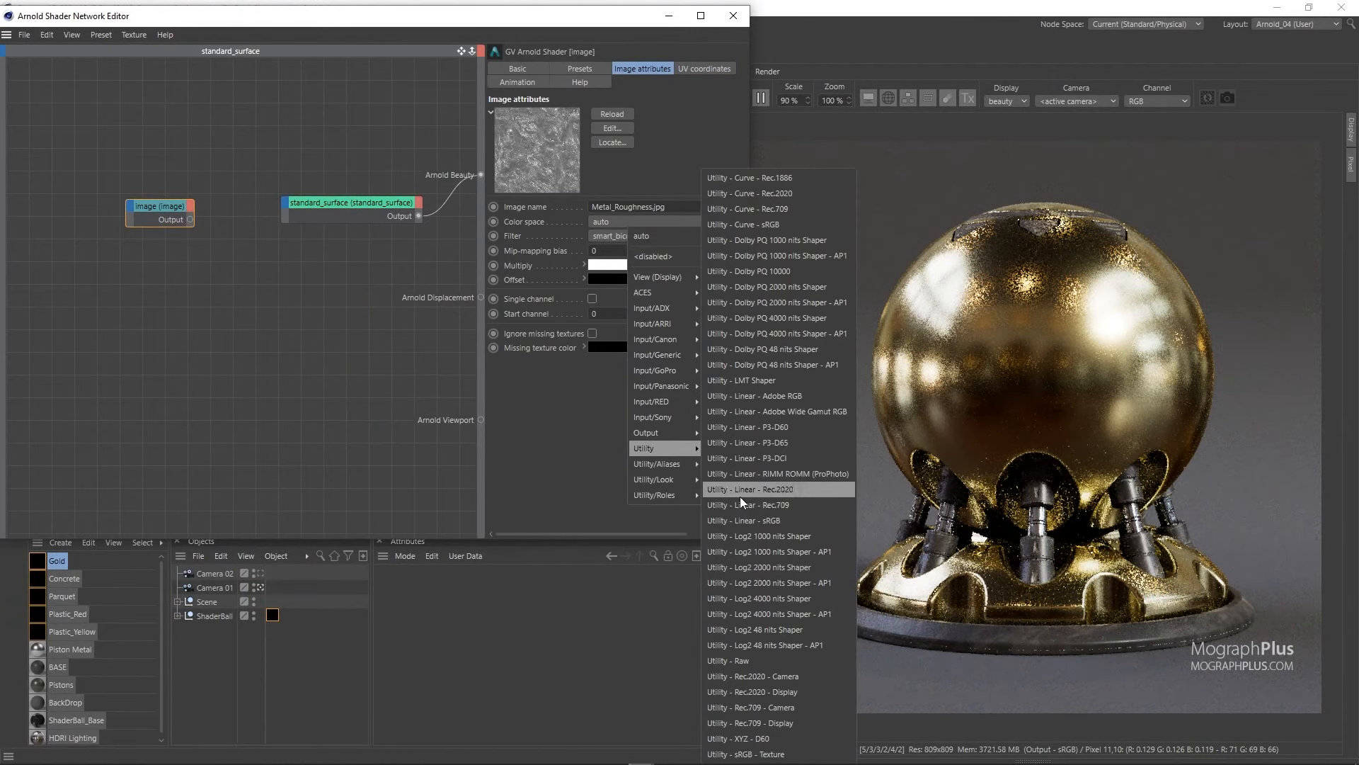
click(755, 659)
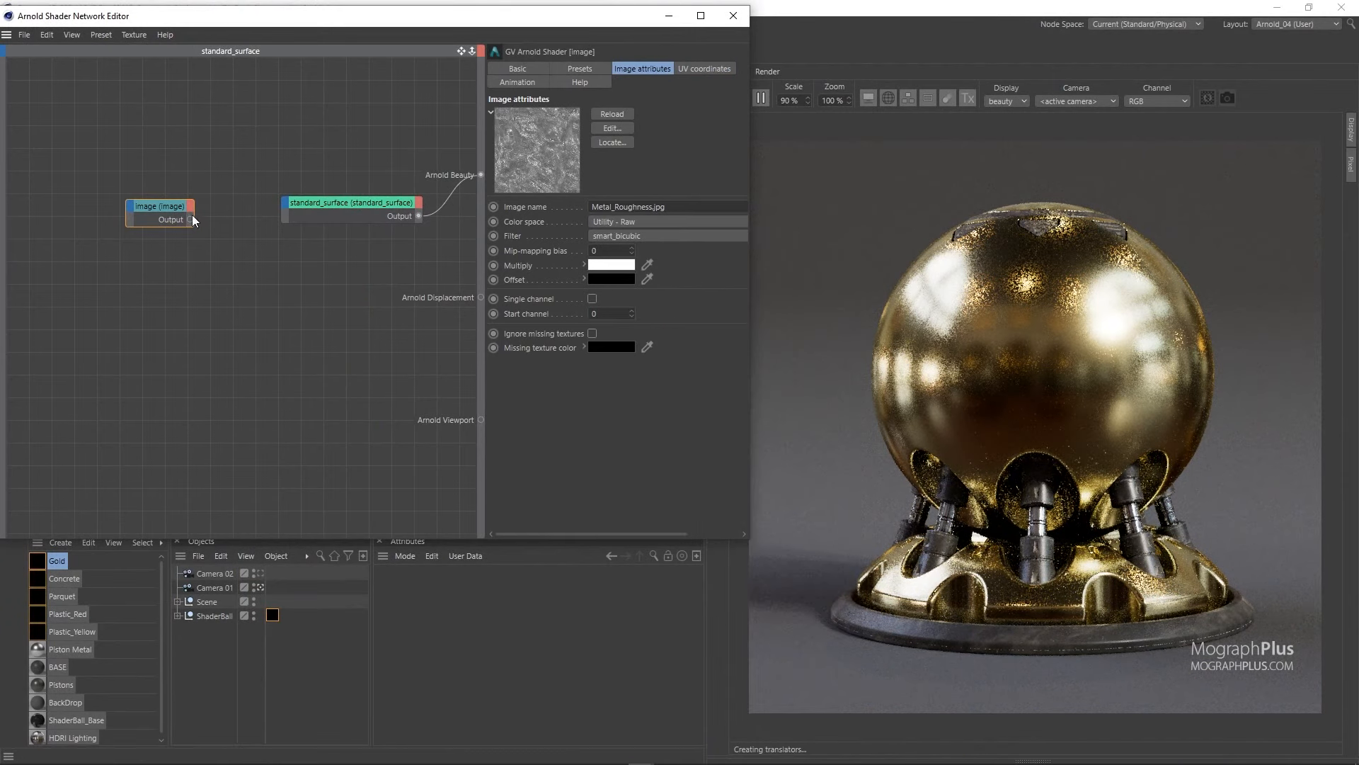
Add a ramp_float node and feed it with the image node's output.
key(Tab)
text(ram)
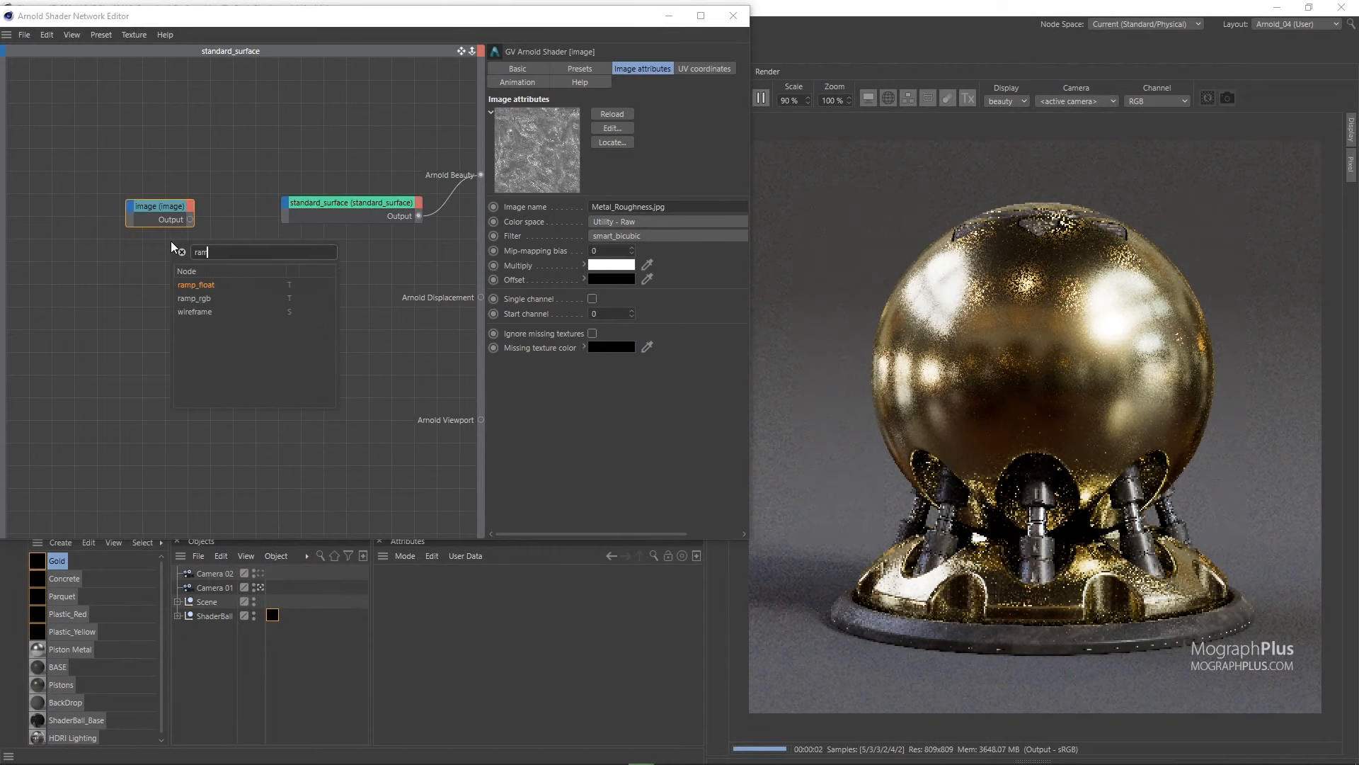
key(Return)
key(Return)
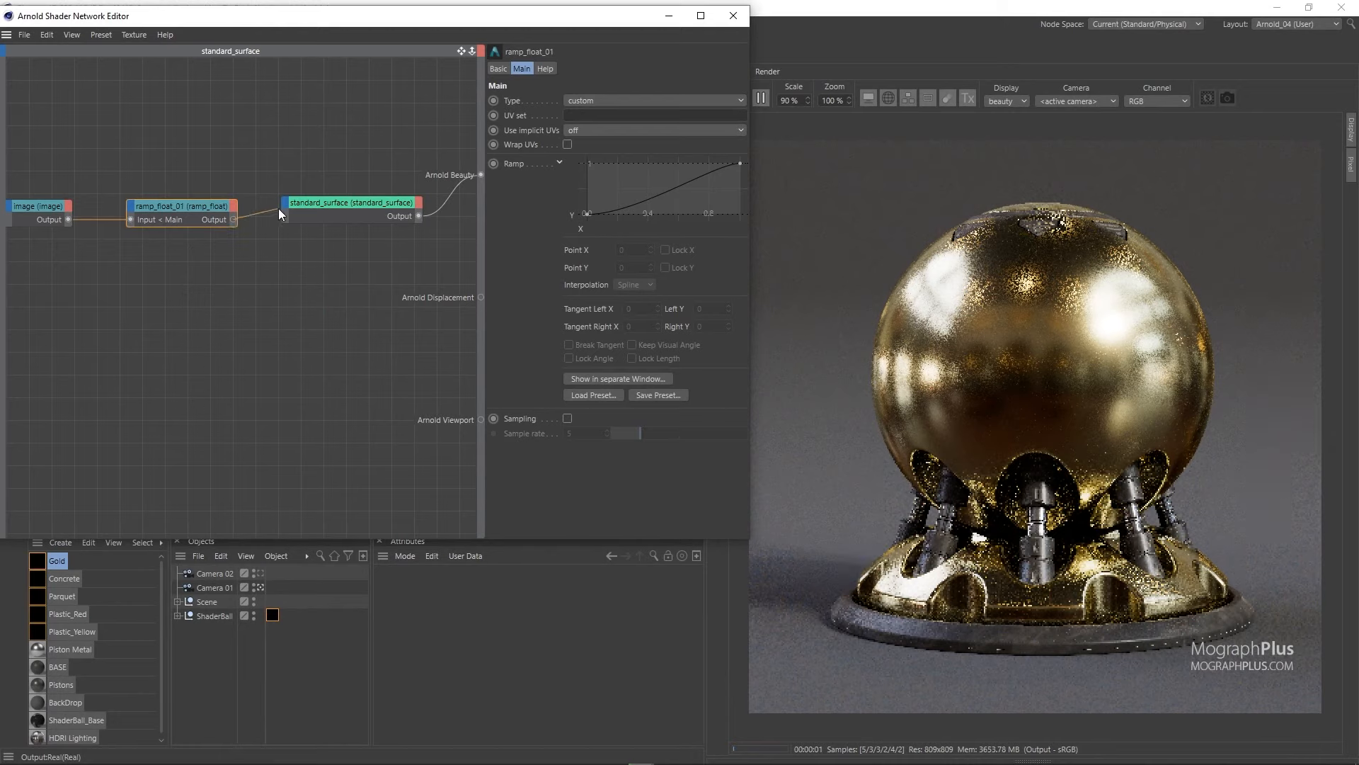
Connect the ramp_float output to the standard_surface's specular roughness and move the image node closer to the ramp.
drag(279, 209, 288, 202)
mouse_move(346, 226)
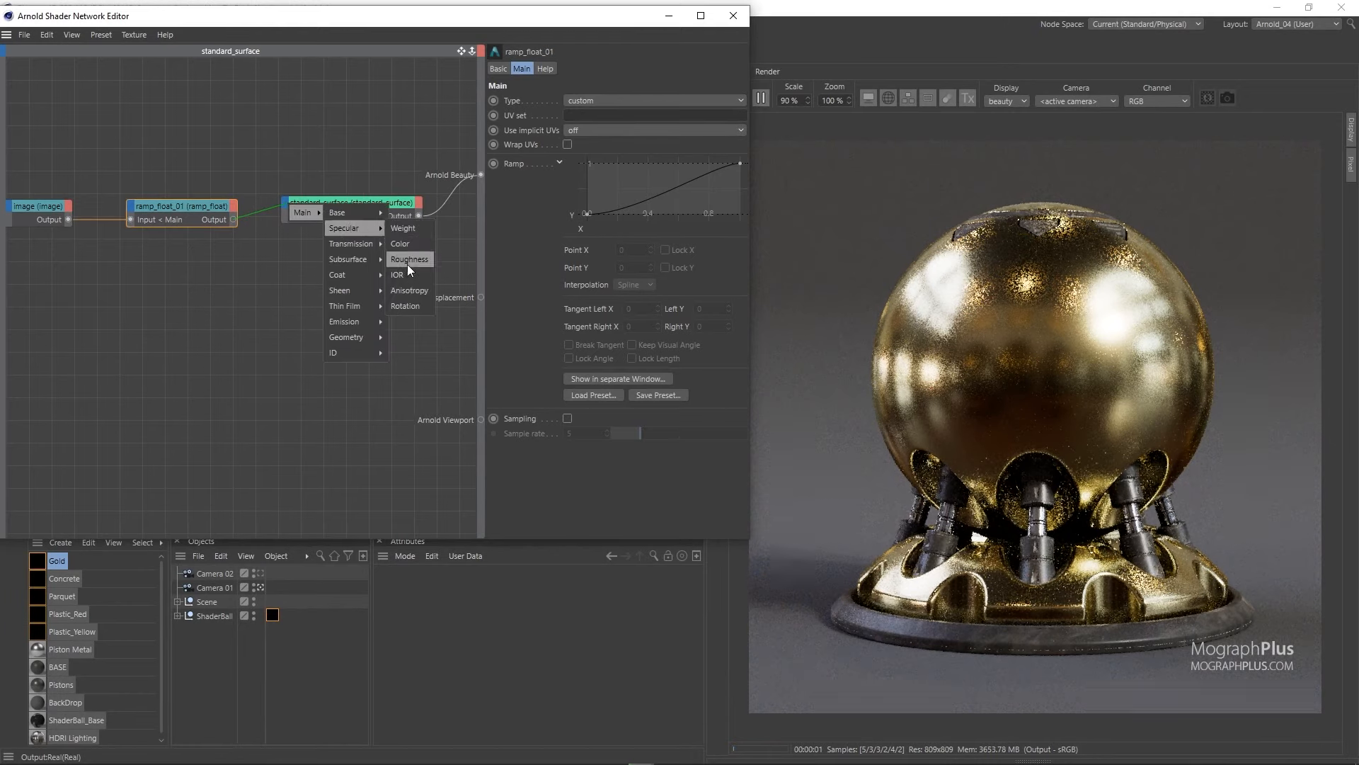
click(407, 262)
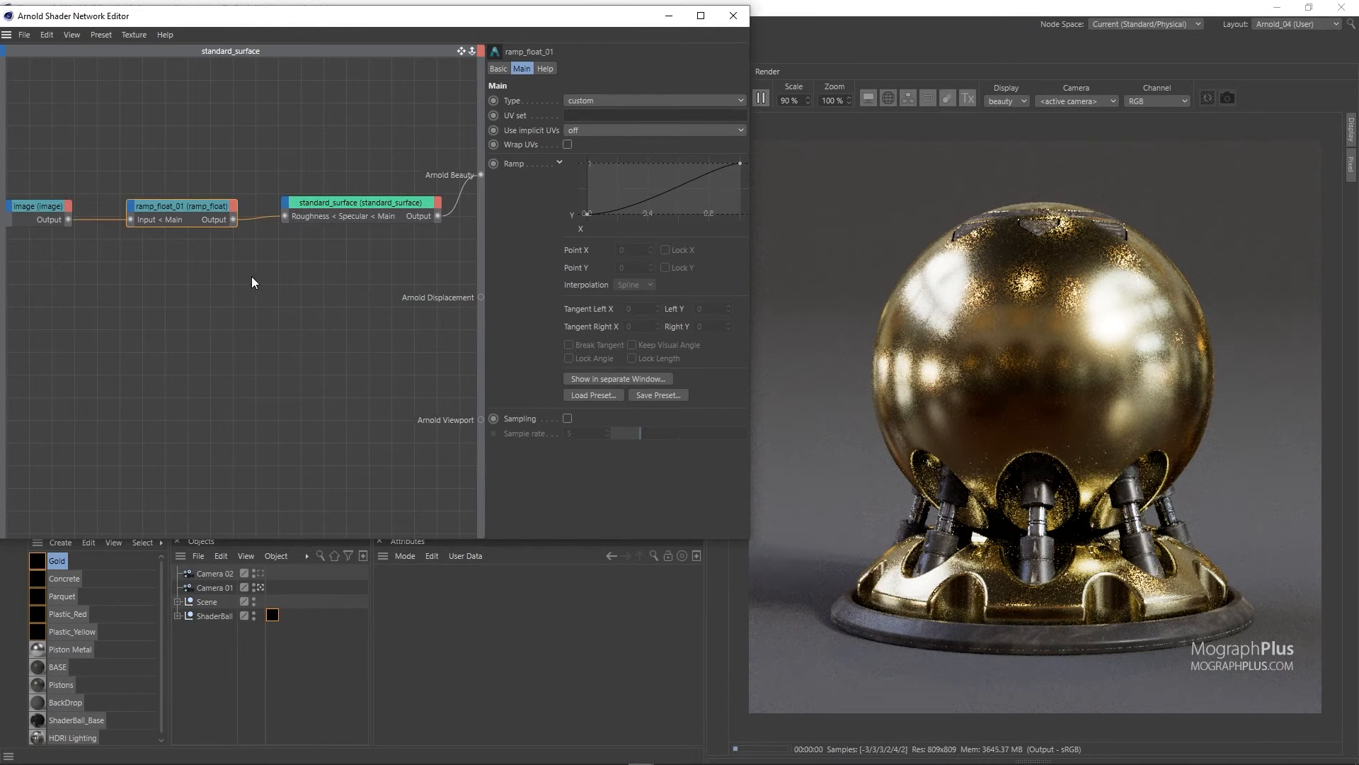
click(61, 208)
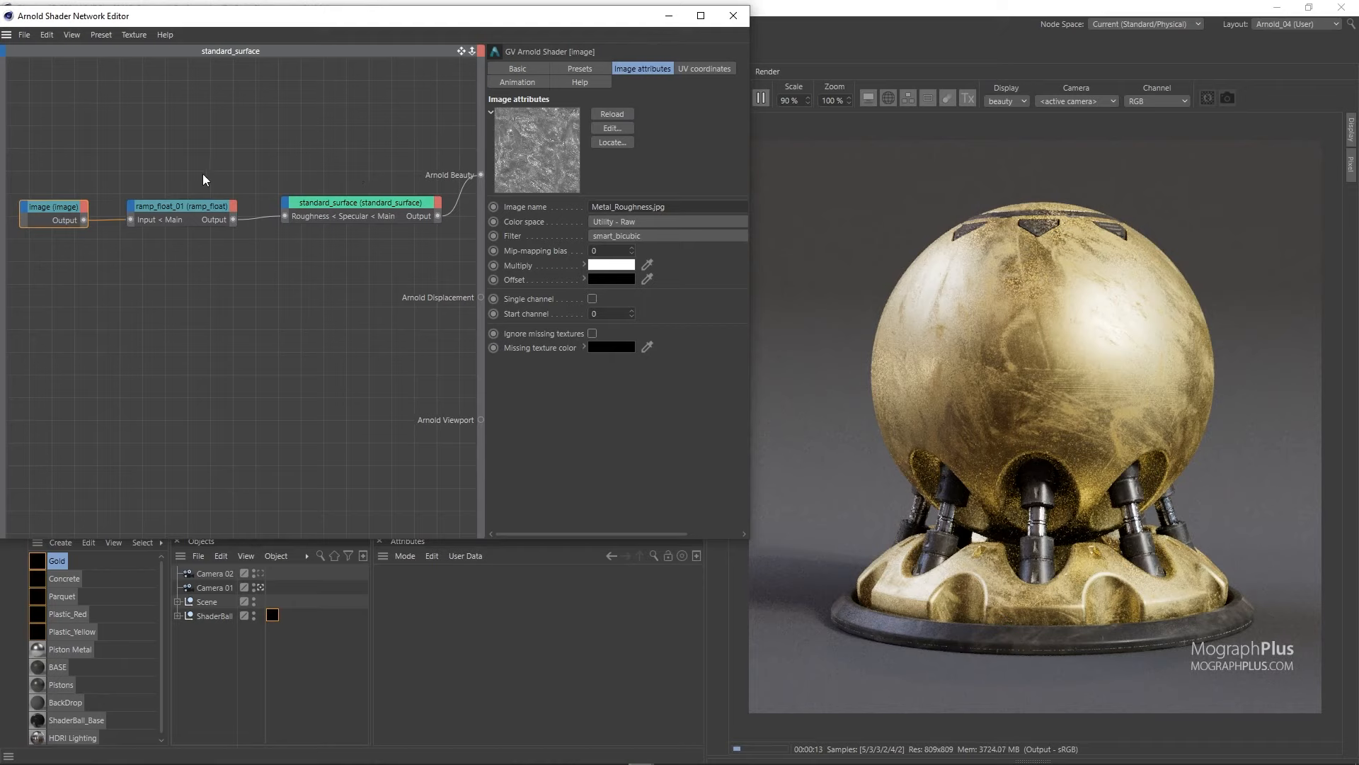
Set the end point of the ramp_float curve to X 1 and Y 0.4.
click(221, 207)
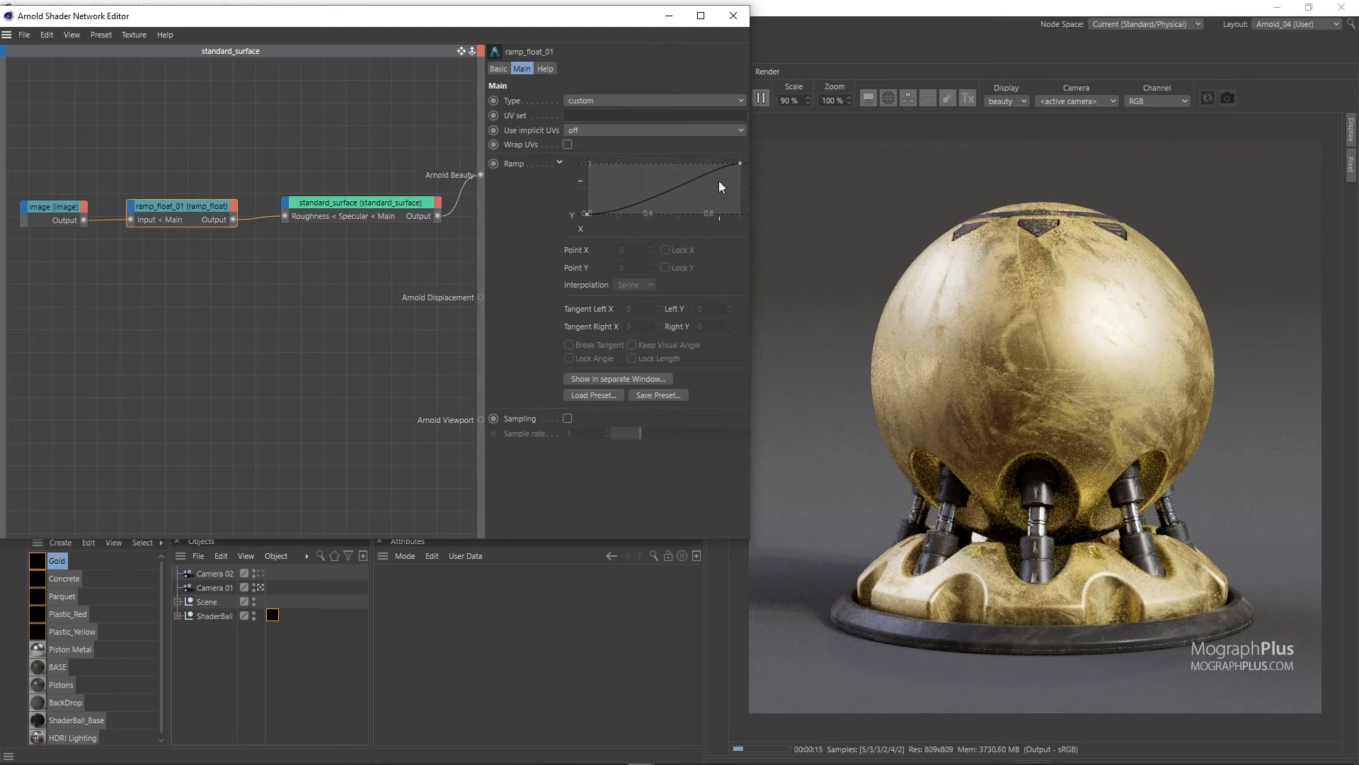
click(739, 164)
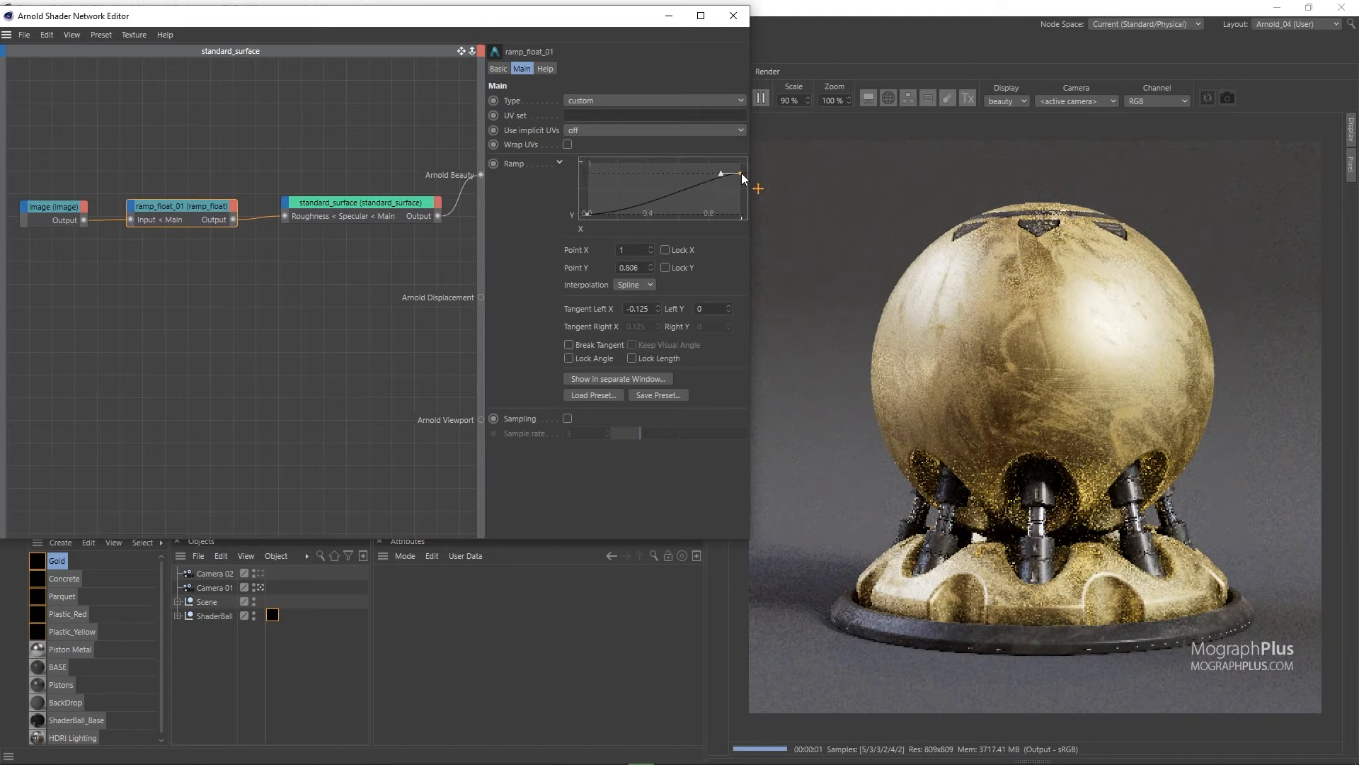
drag(740, 164, 740, 185)
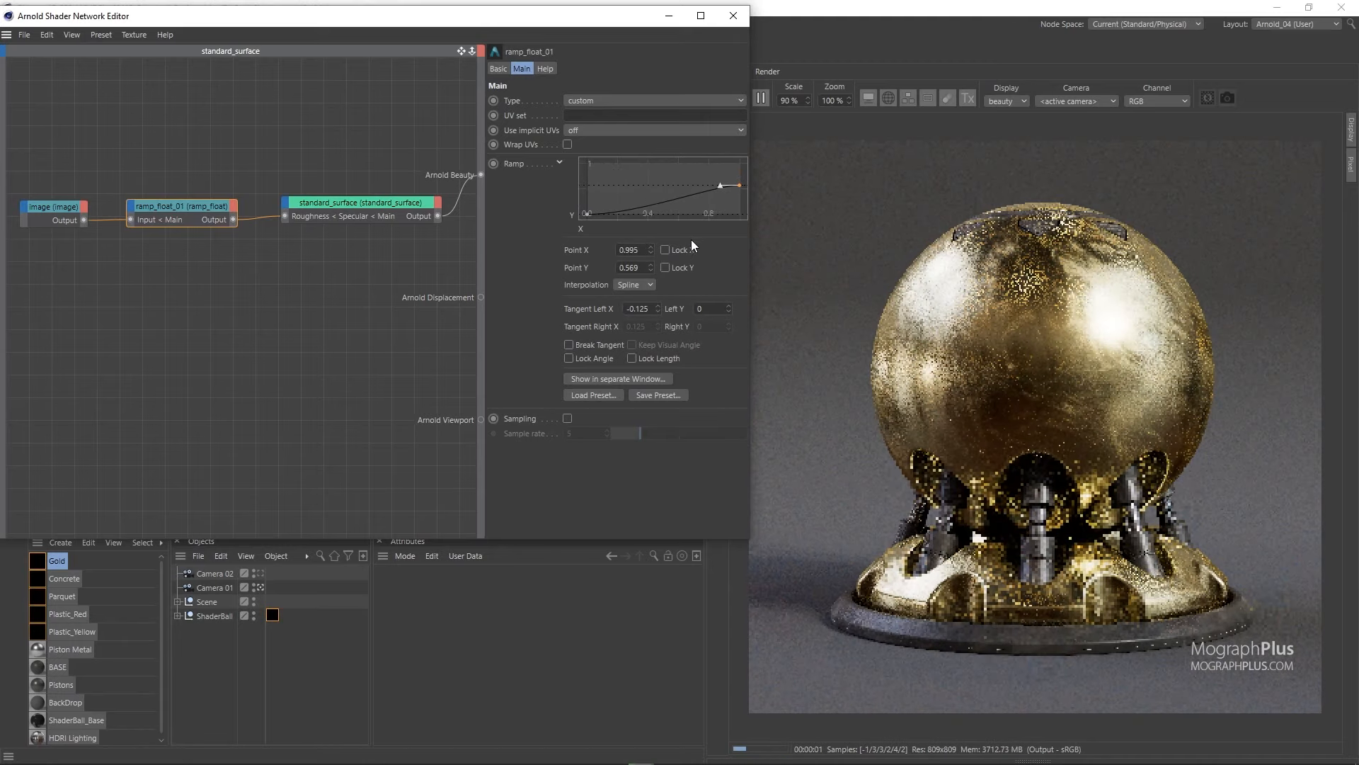
click(640, 249)
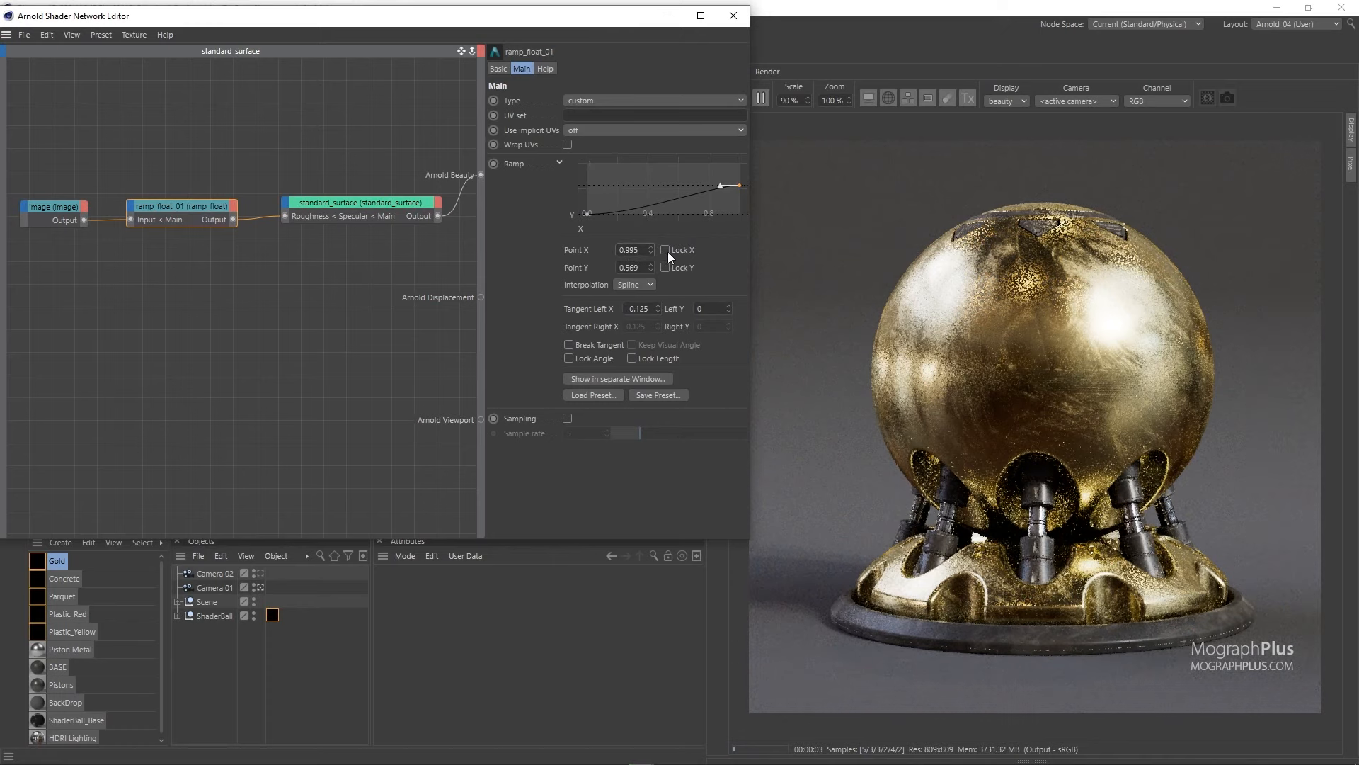
key(BackSpace)
key(BackSpace)
key(BackSpace)
key(BackSpace)
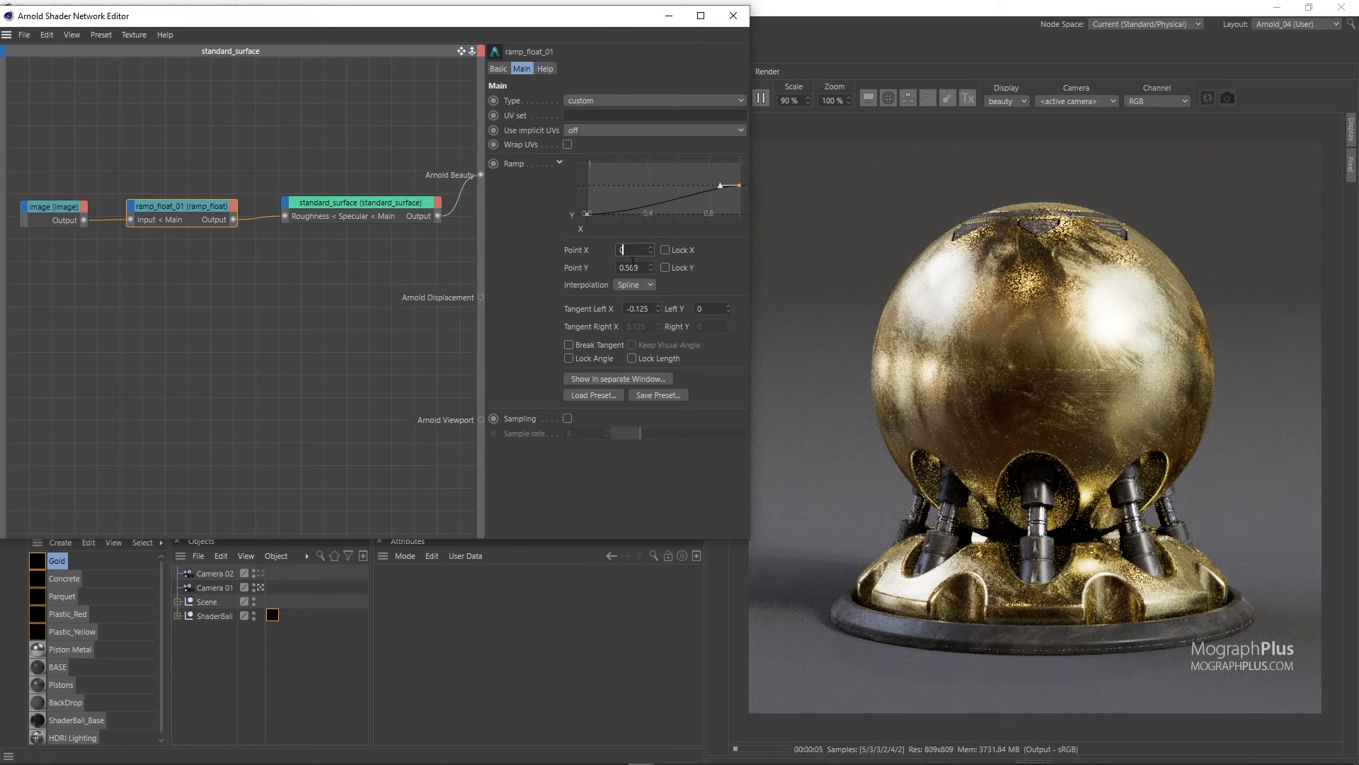
double_click(627, 267)
text(0.4)
key(Return)
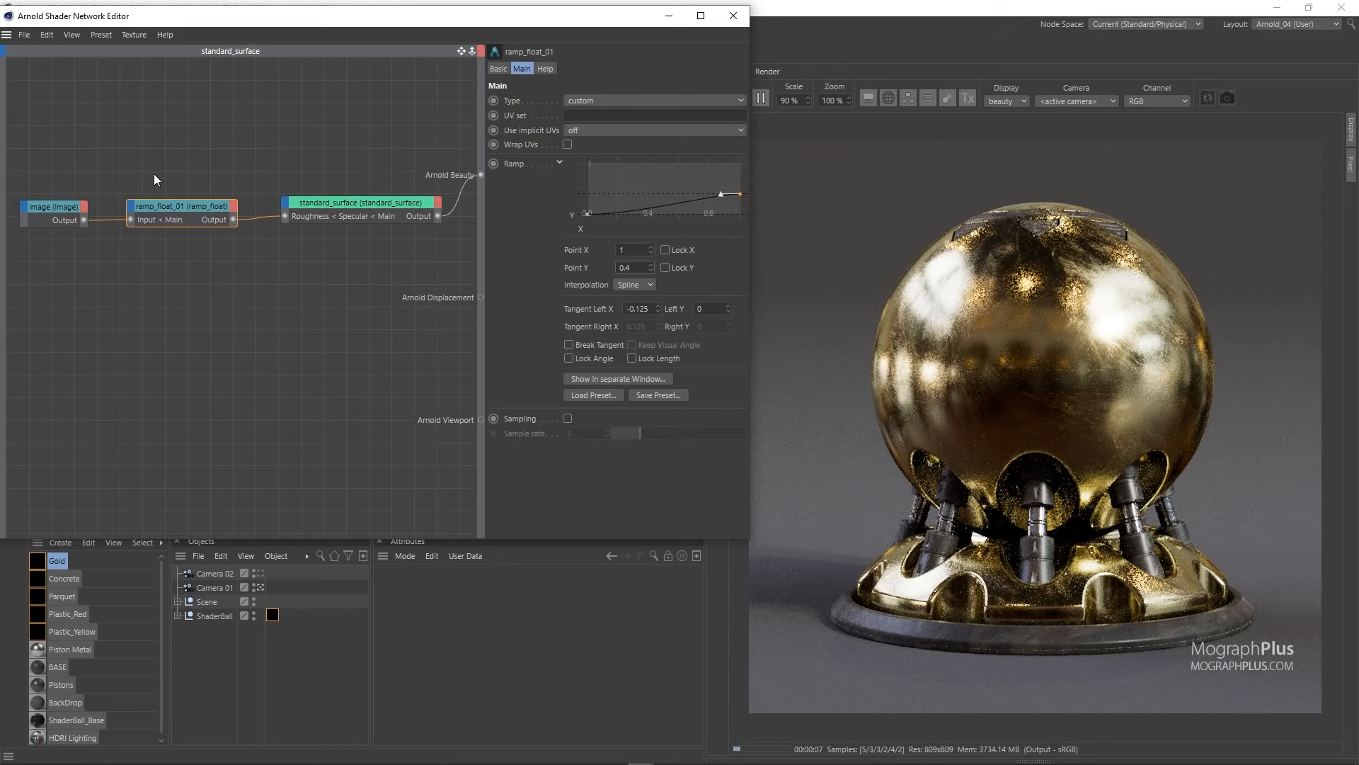
Set the image node as the beauty shader to preview the roughness texture.
click(51, 213)
key(a)
key(1)
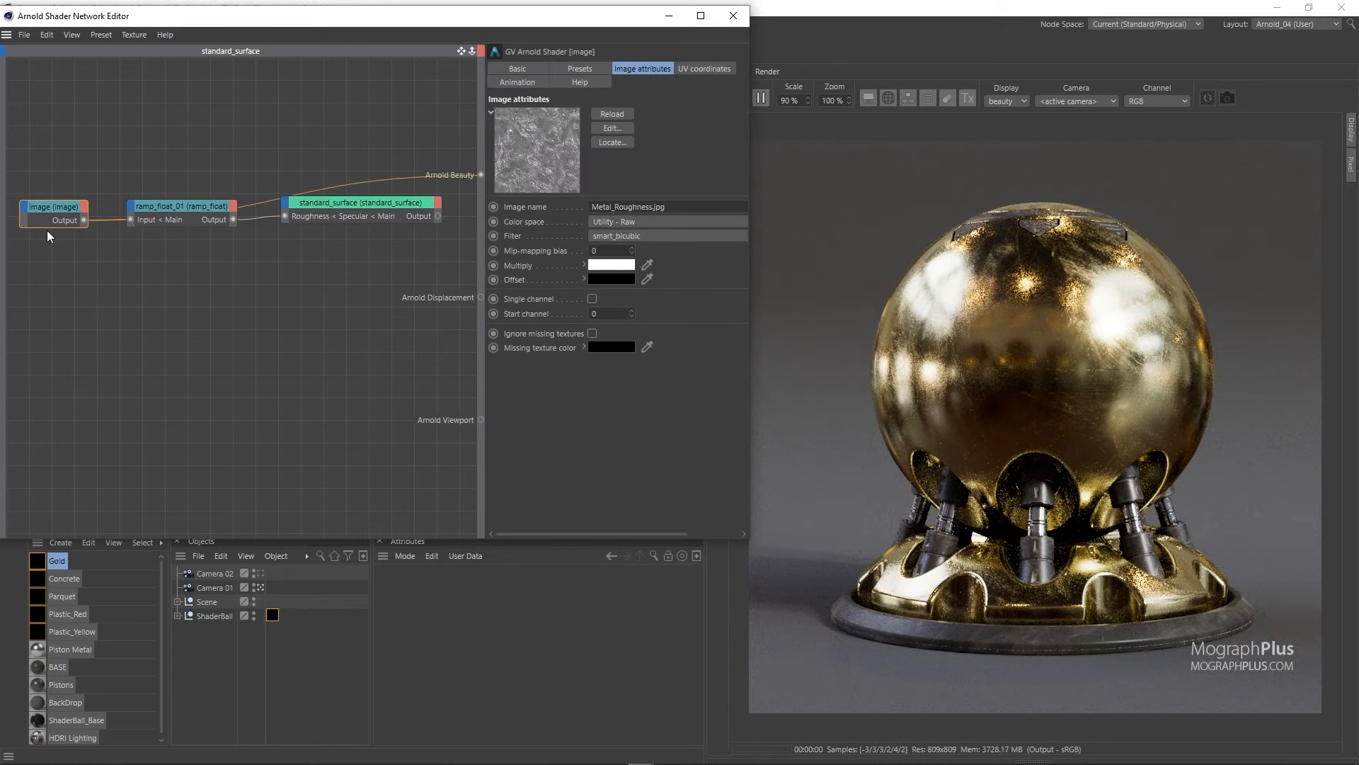
Set the ramp_float node as the beauty shader to preview the remapped roughness.
drag(116, 172, 171, 248)
key(alt+w)
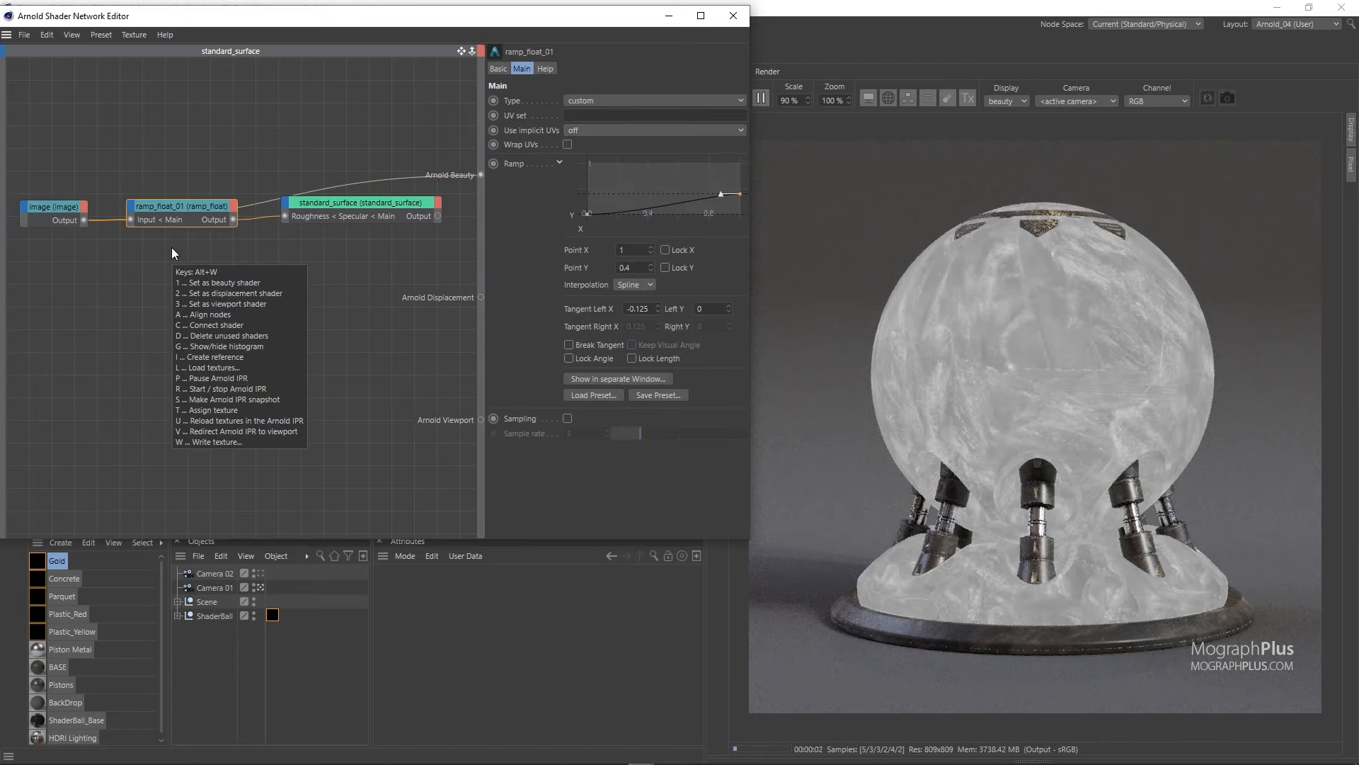
key(1)
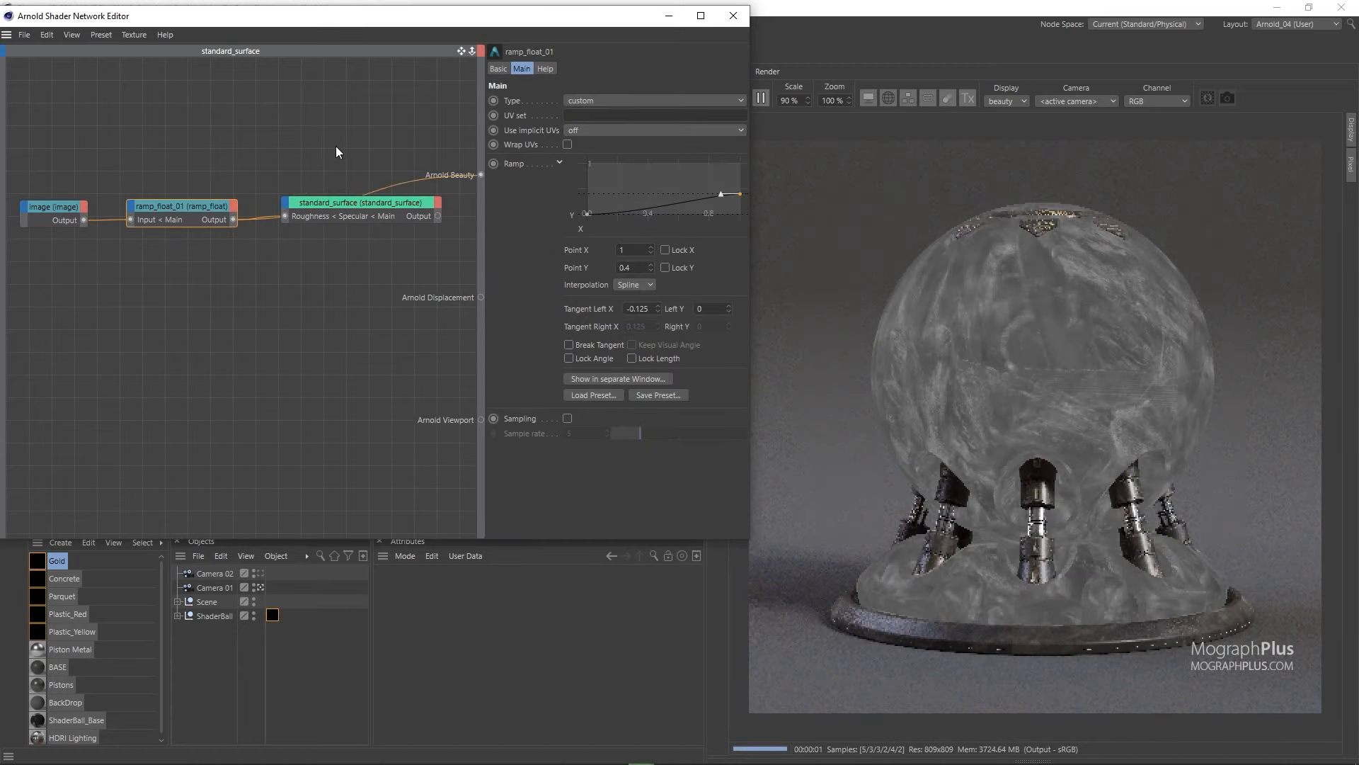
Set the standard_surface node as the beauty shader again to render the full gold material.
click(330, 220)
key(alt+w)
key(1)
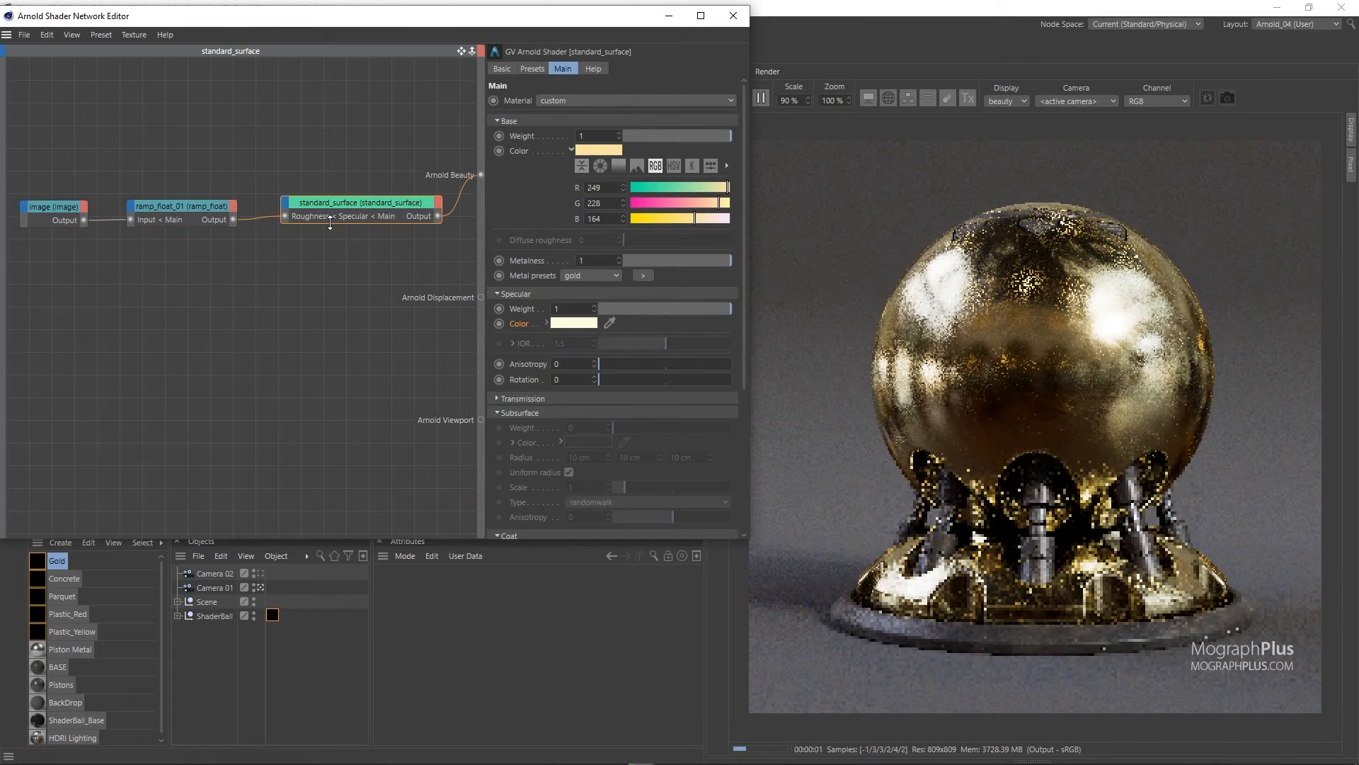
Set the UV scale of the roughness image node to 2 uniformly in U and V.
drag(46, 228, 45, 231)
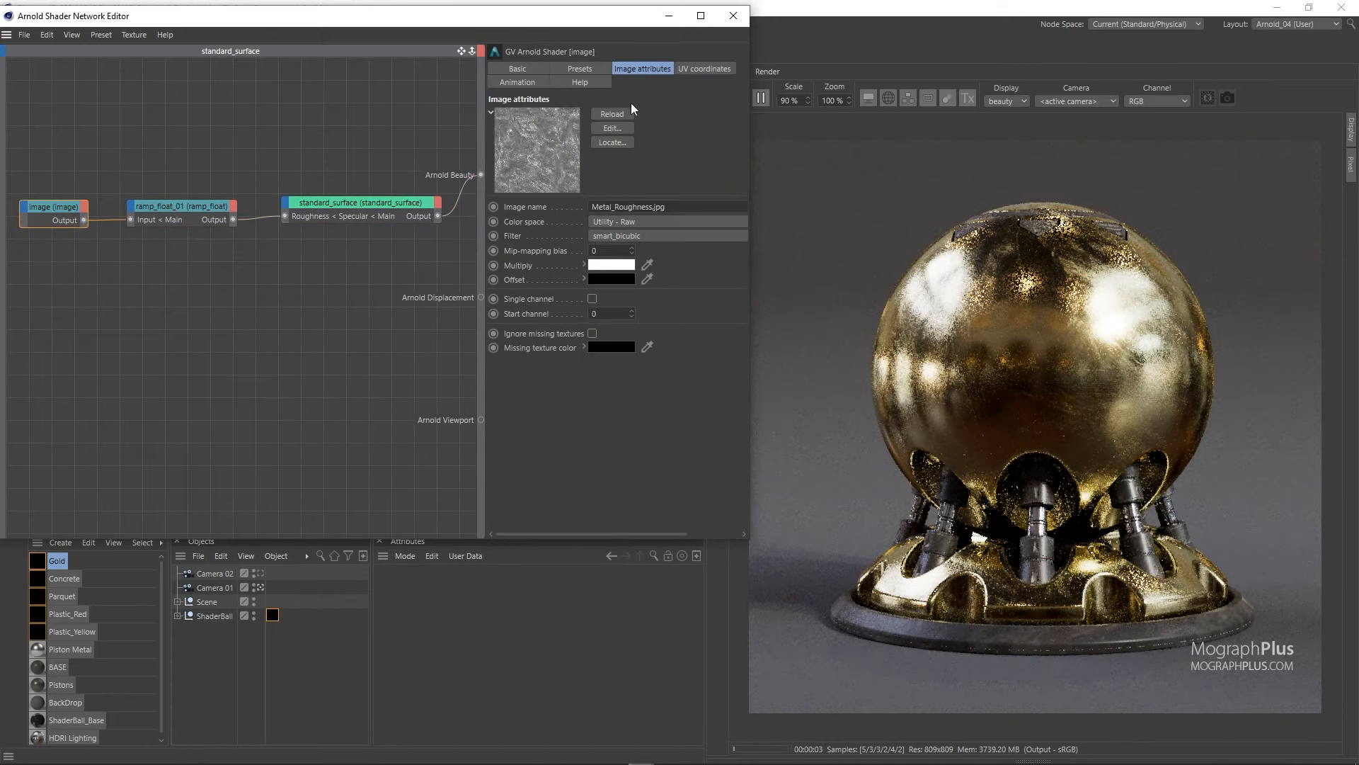
click(702, 69)
text(2)
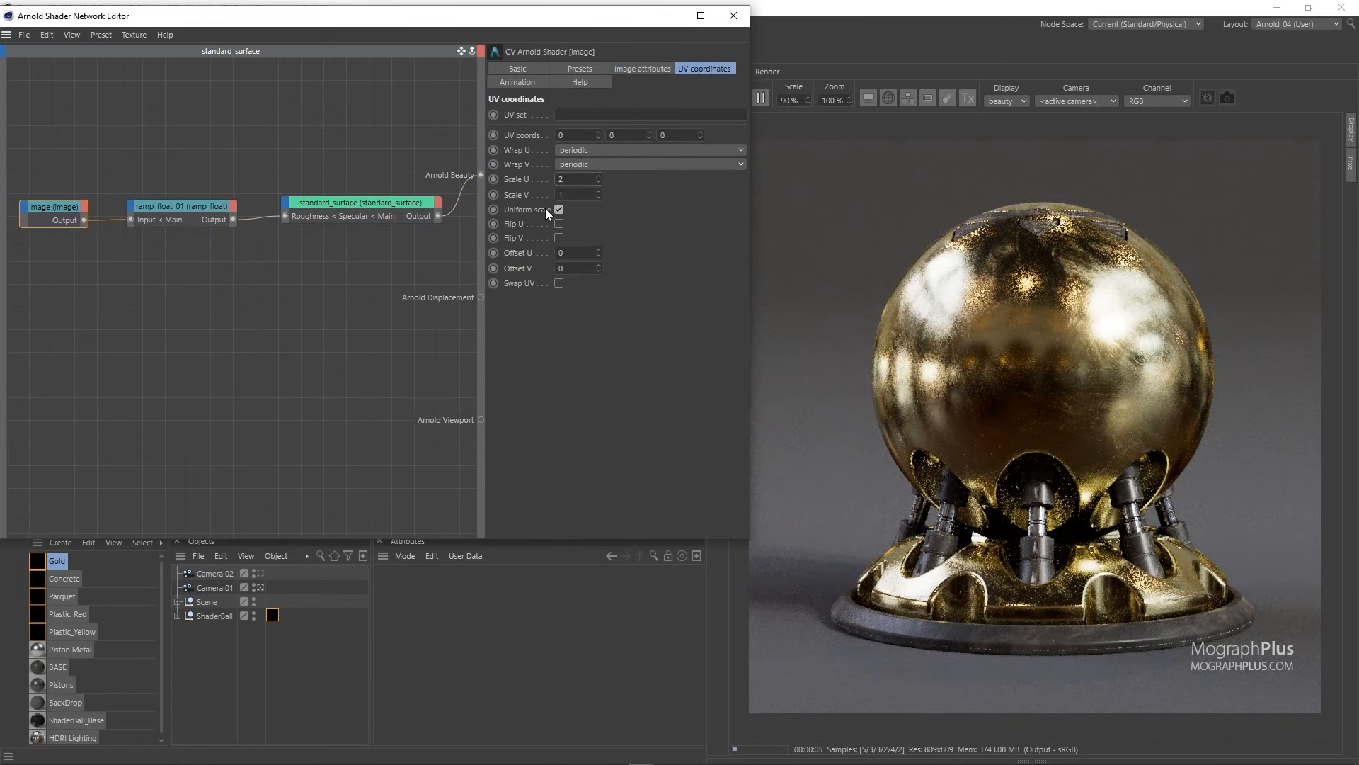
key(Return)
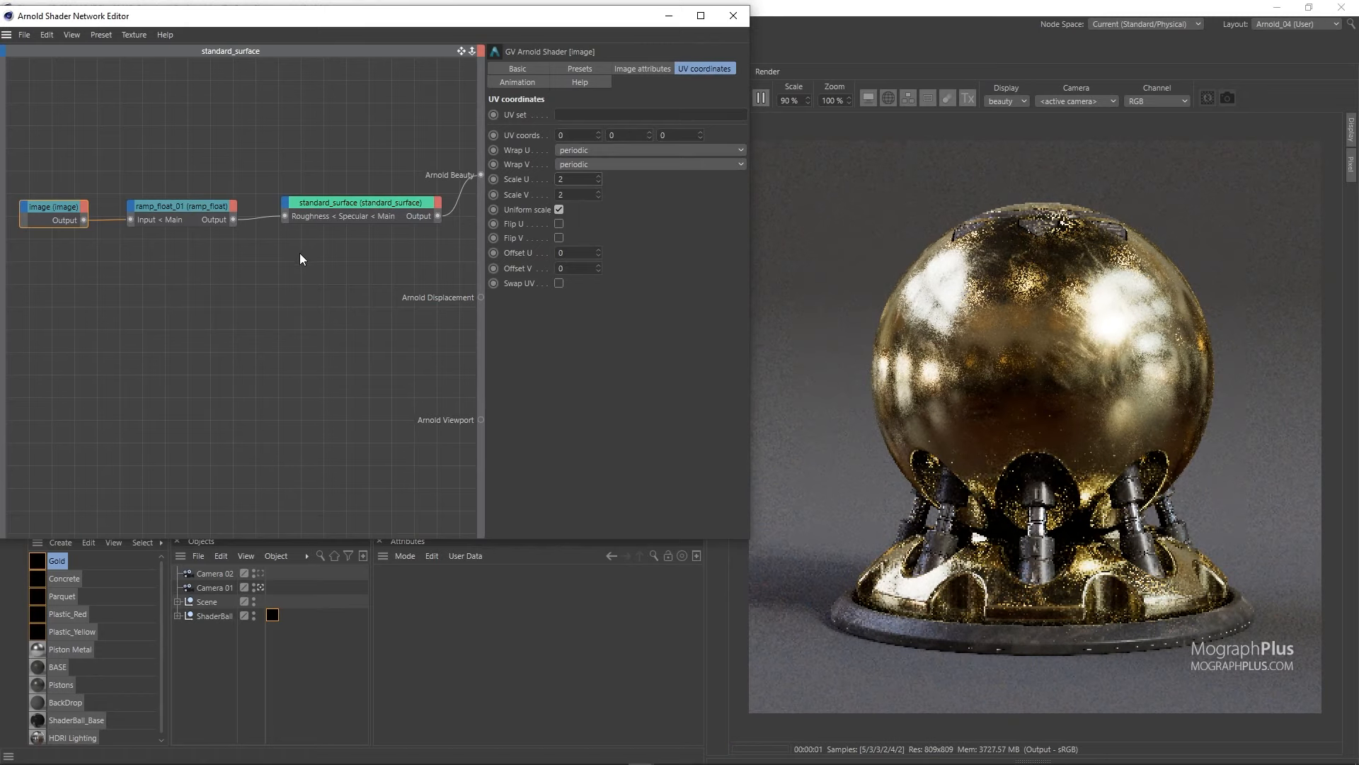
Add a bump2d node below the existing nodes and set its bump height to 0.008 cm.
click(270, 338)
key(Tab)
text(bump)
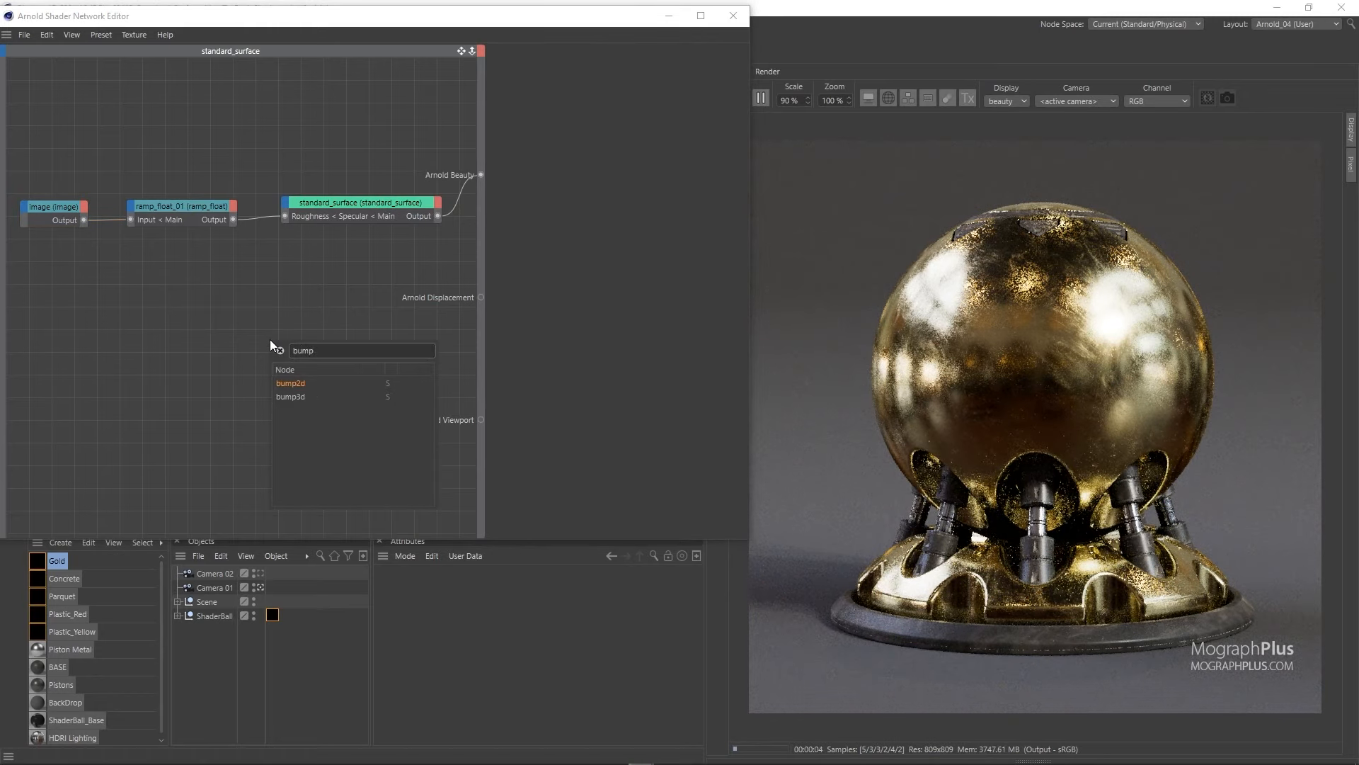
key(Return)
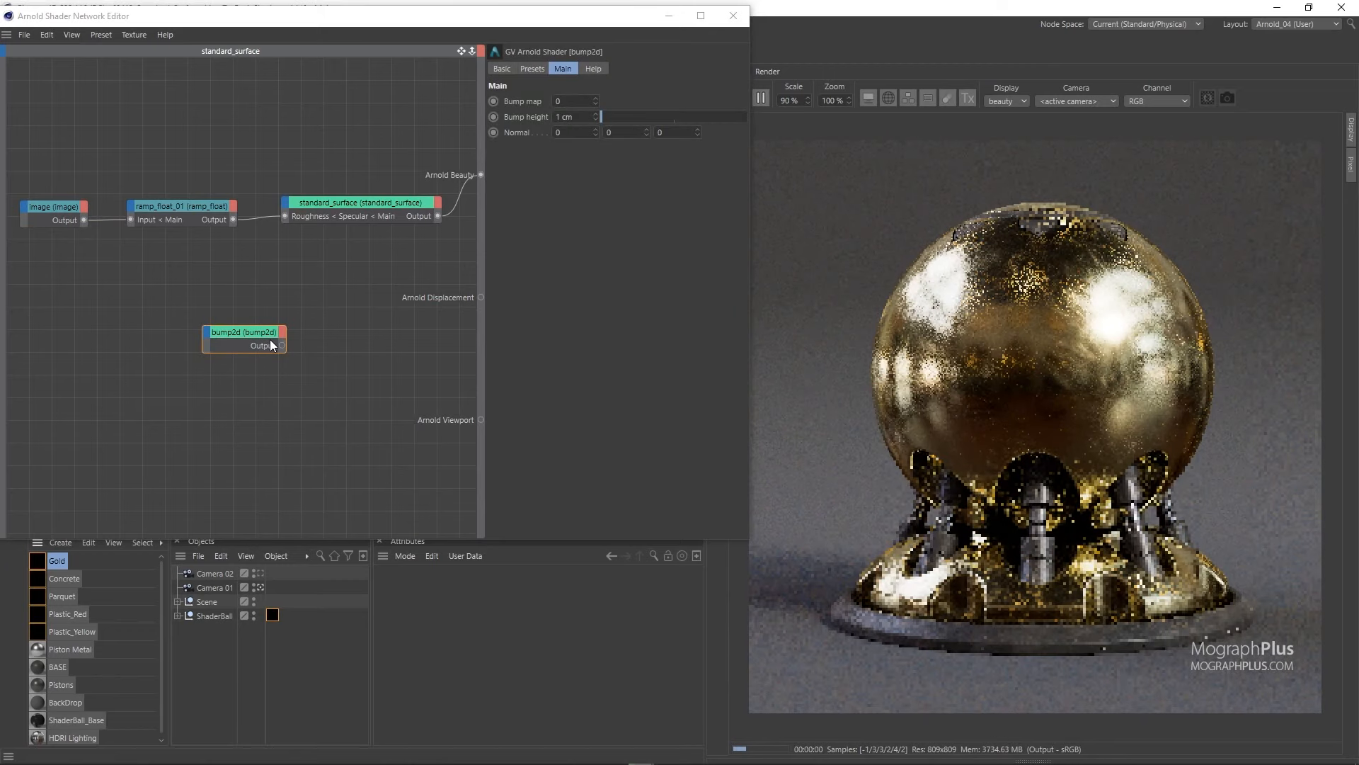
click(593, 117)
double_click(592, 115)
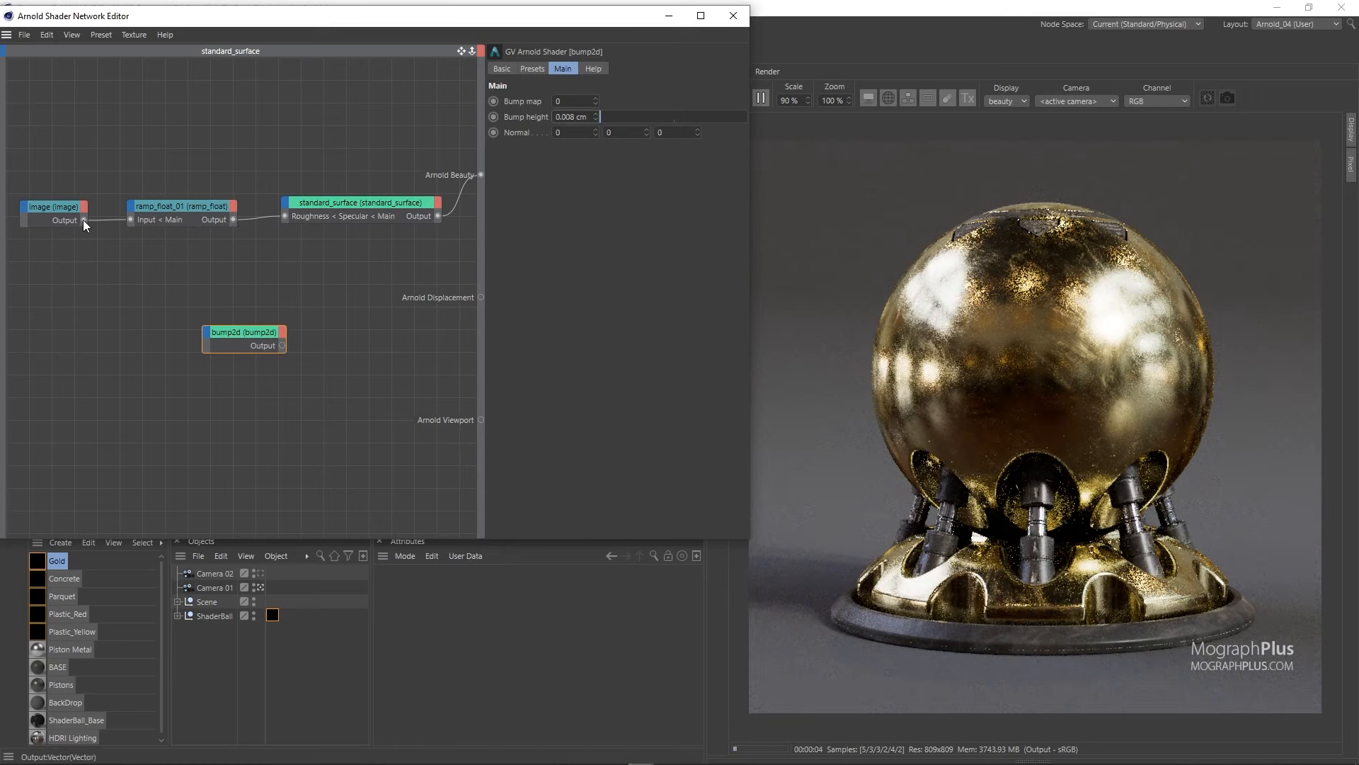
Feed the image output into the bump2d's bump map and connect the bump2d output to the standard_surface's geometry normal.
drag(82, 224, 206, 341)
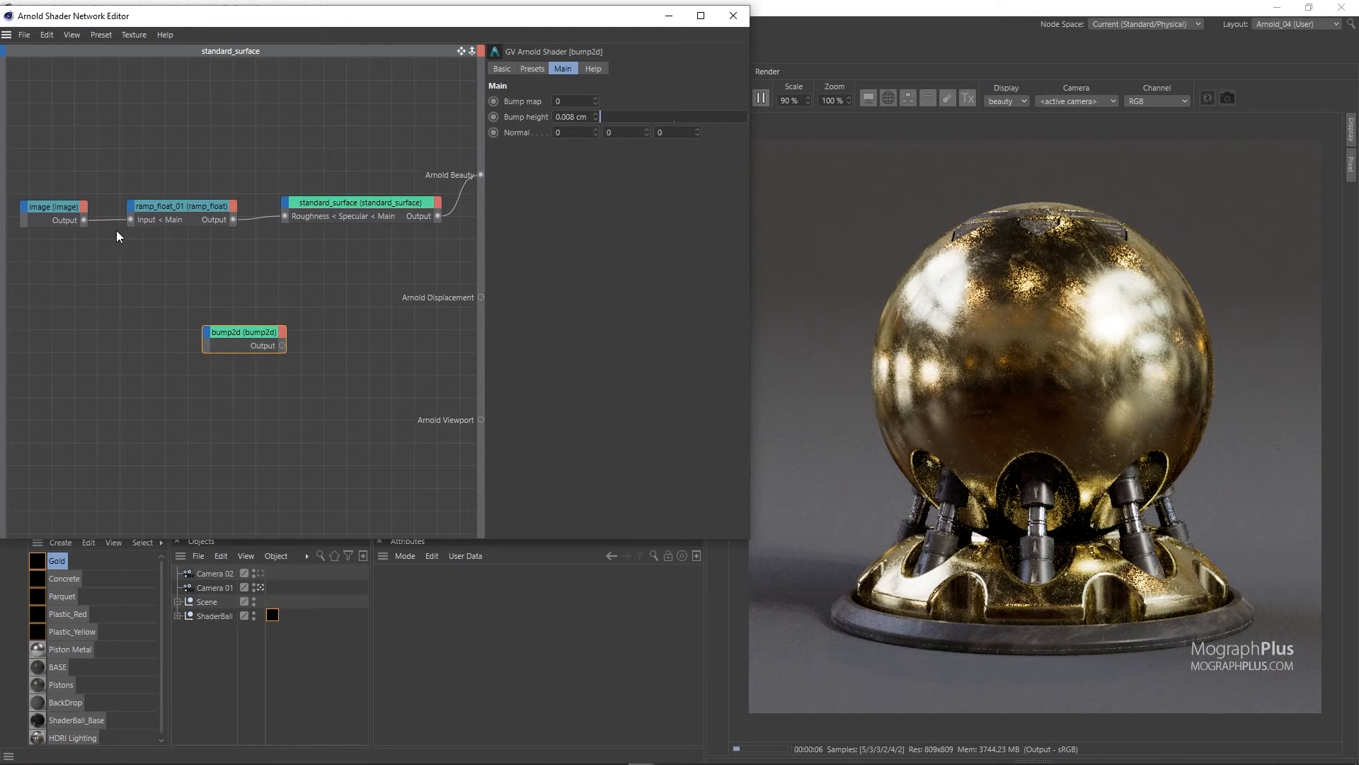
drag(84, 222, 209, 337)
click(269, 342)
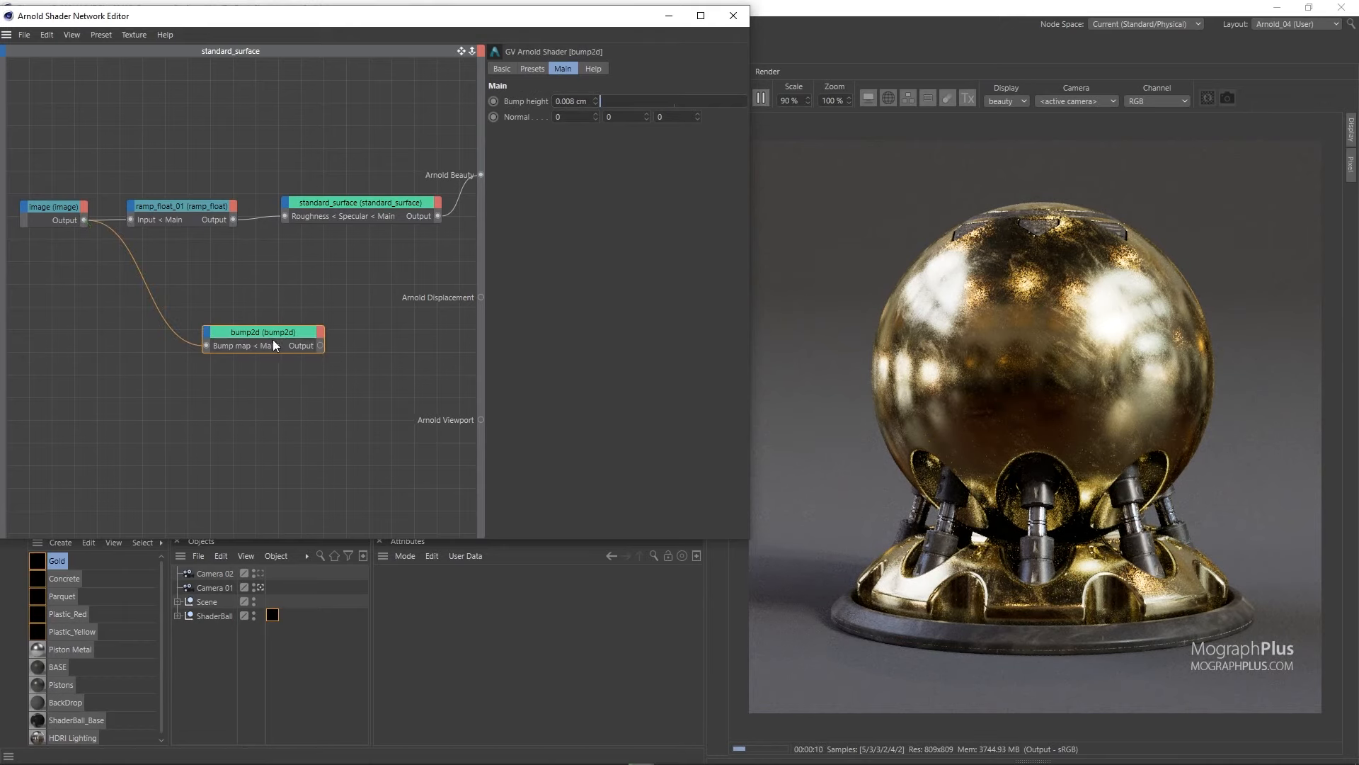
drag(320, 345, 290, 211)
mouse_move(303, 213)
mouse_move(350, 337)
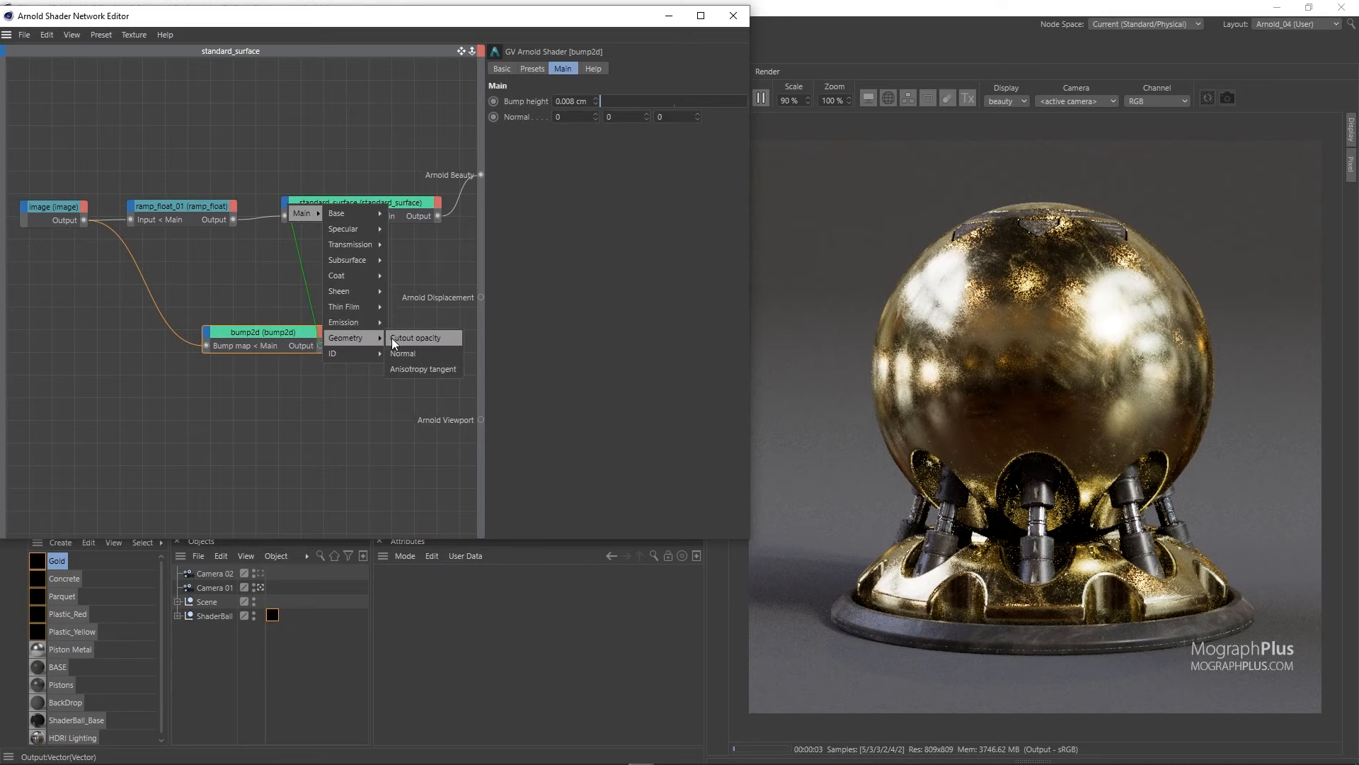
click(401, 353)
Copy the noise and bump2d_01 nodes from the Plastic_Yellow material and paste them below the bump2d in the Gold network.
click(72, 631)
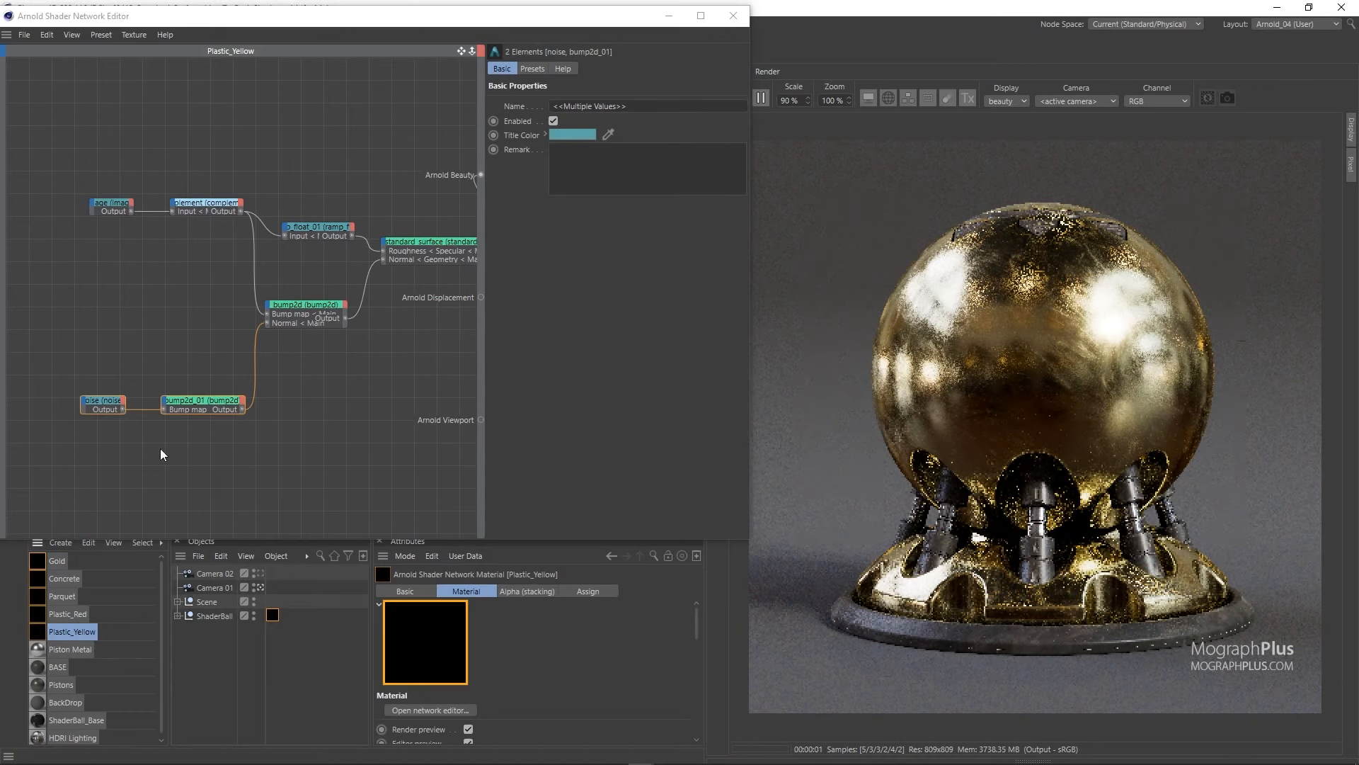
drag(72, 358, 188, 439)
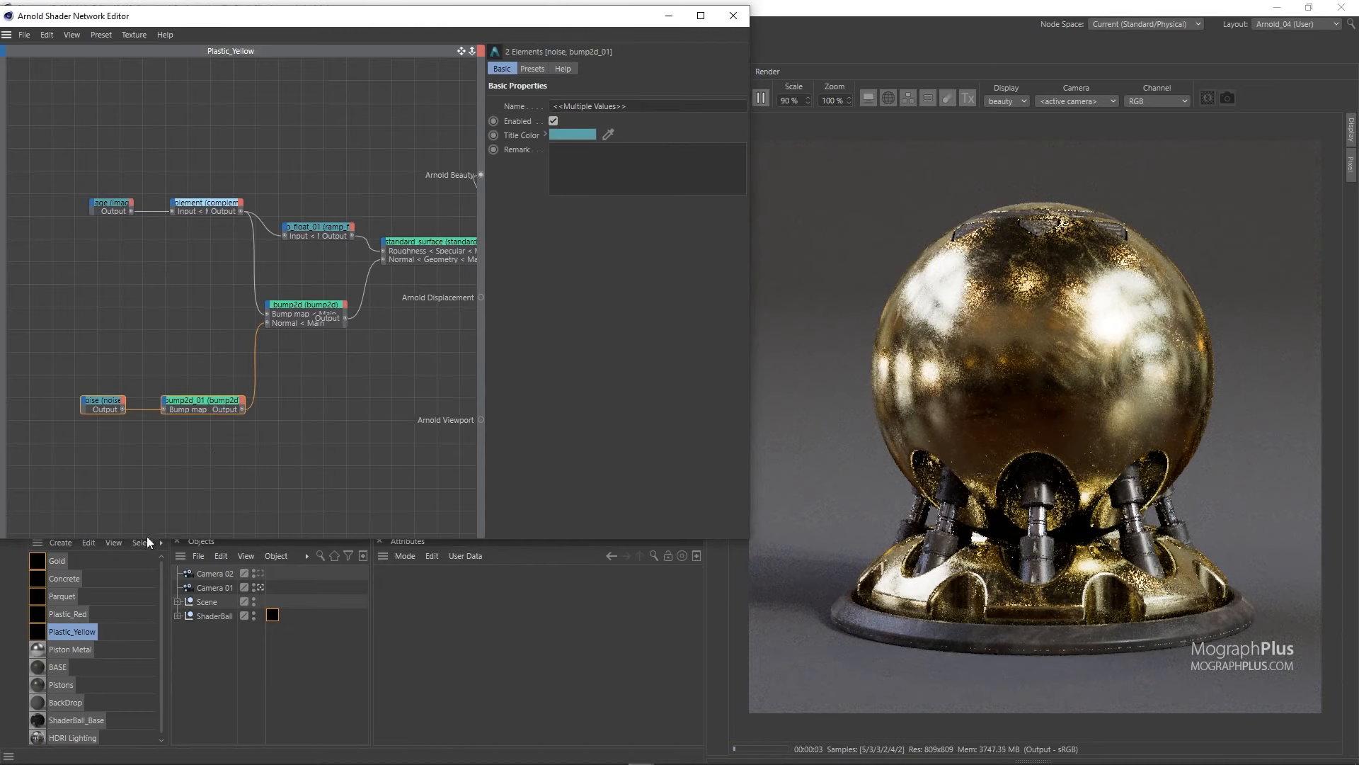
click(55, 561)
click(206, 440)
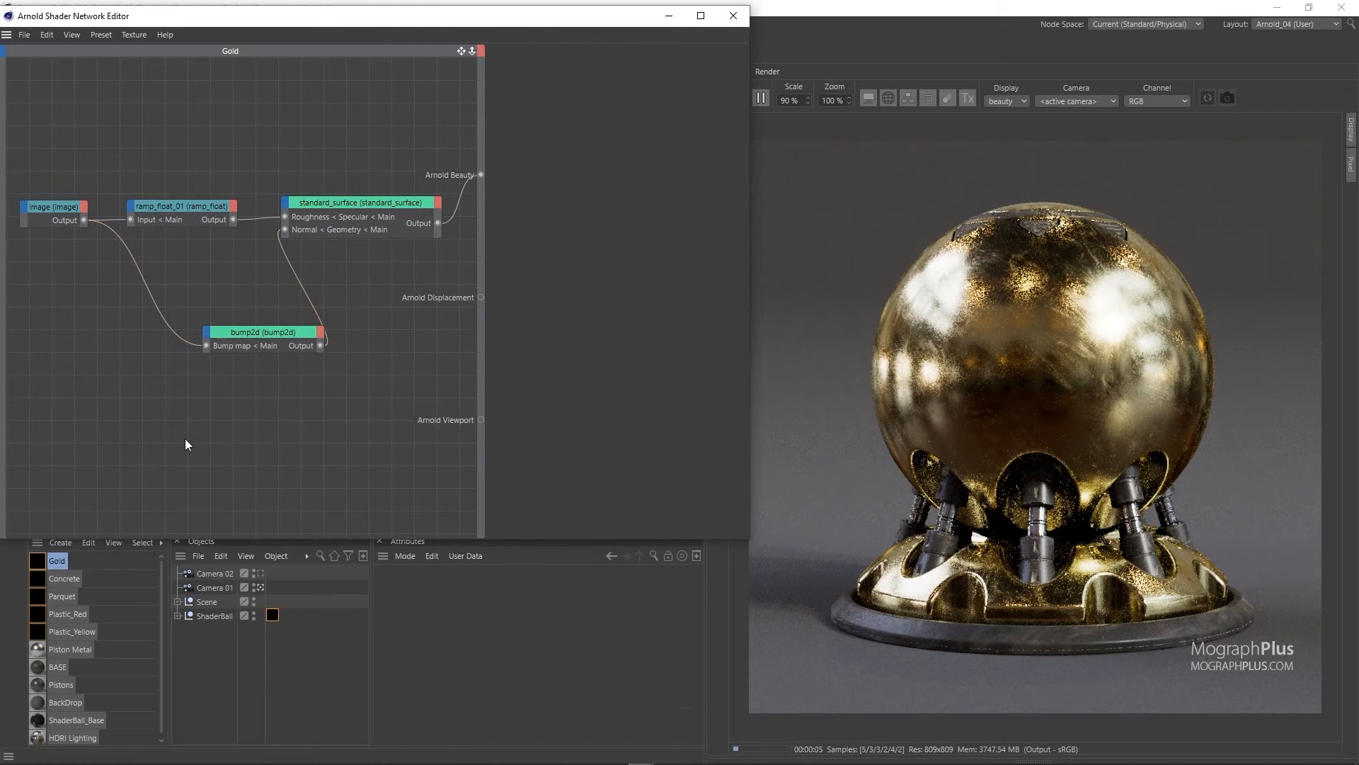
key(ctrl+v)
drag(345, 288, 243, 431)
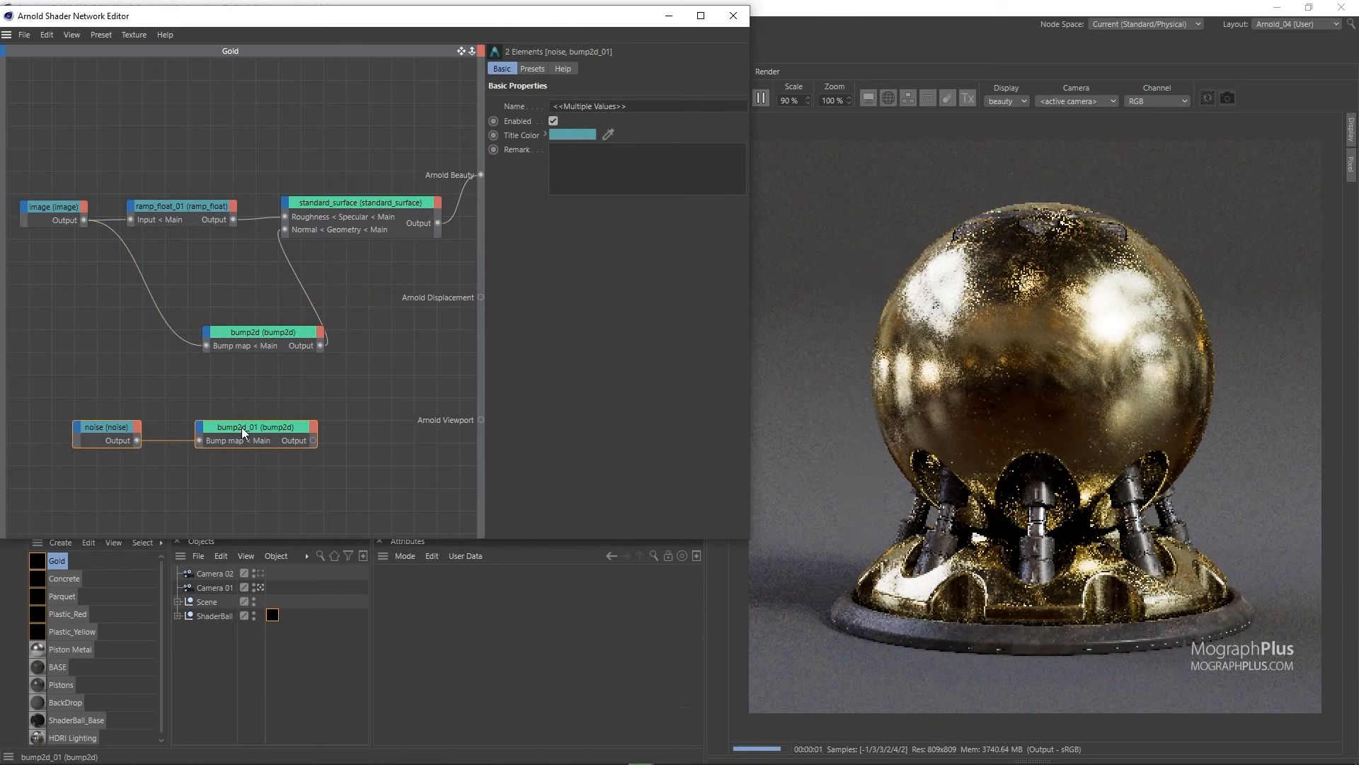
Preview the noise node as the beauty shader and connect the bump2d_01 output to the bump2d's normal input.
click(130, 442)
right_click(130, 442)
click(212, 467)
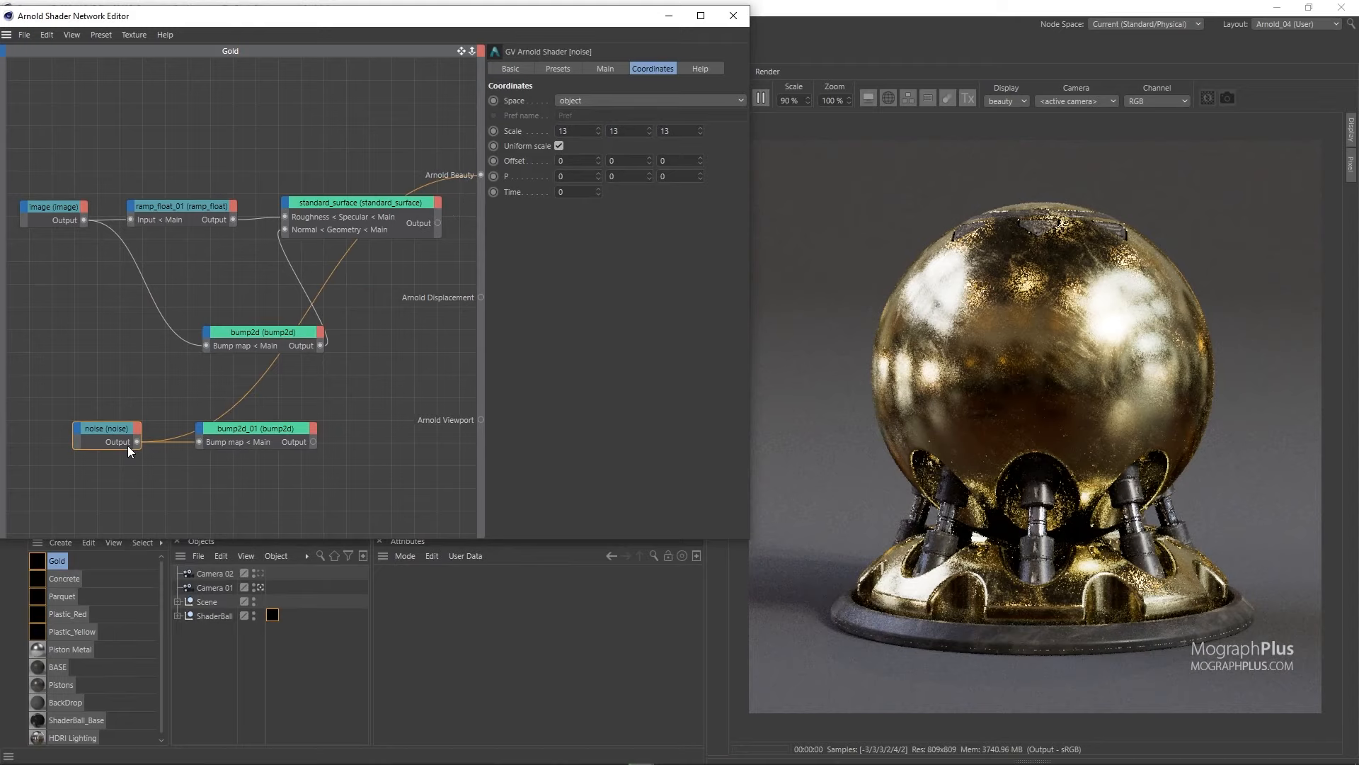
drag(313, 441, 215, 337)
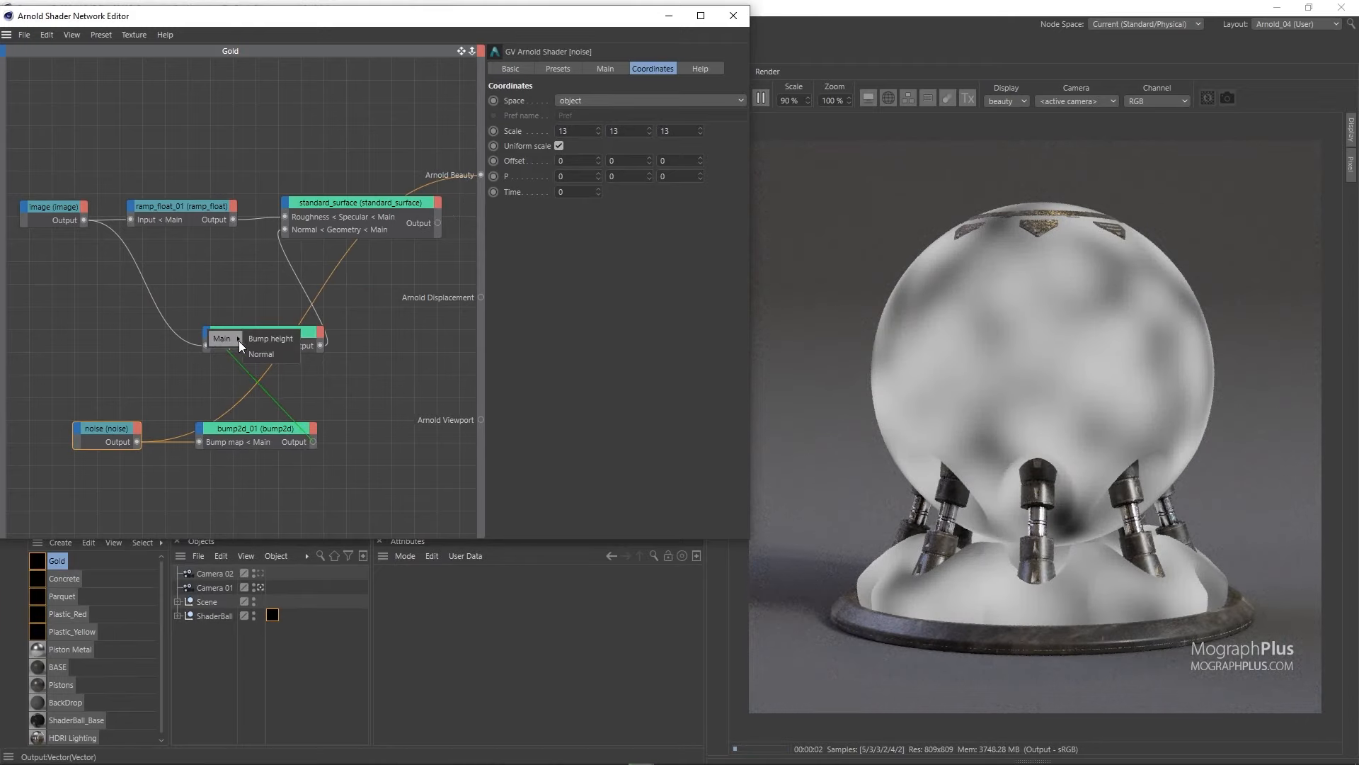
click(273, 357)
Restore the standard_surface as the beauty shader and set the bump2d_01 node's bump height to 0.5 cm.
click(326, 205)
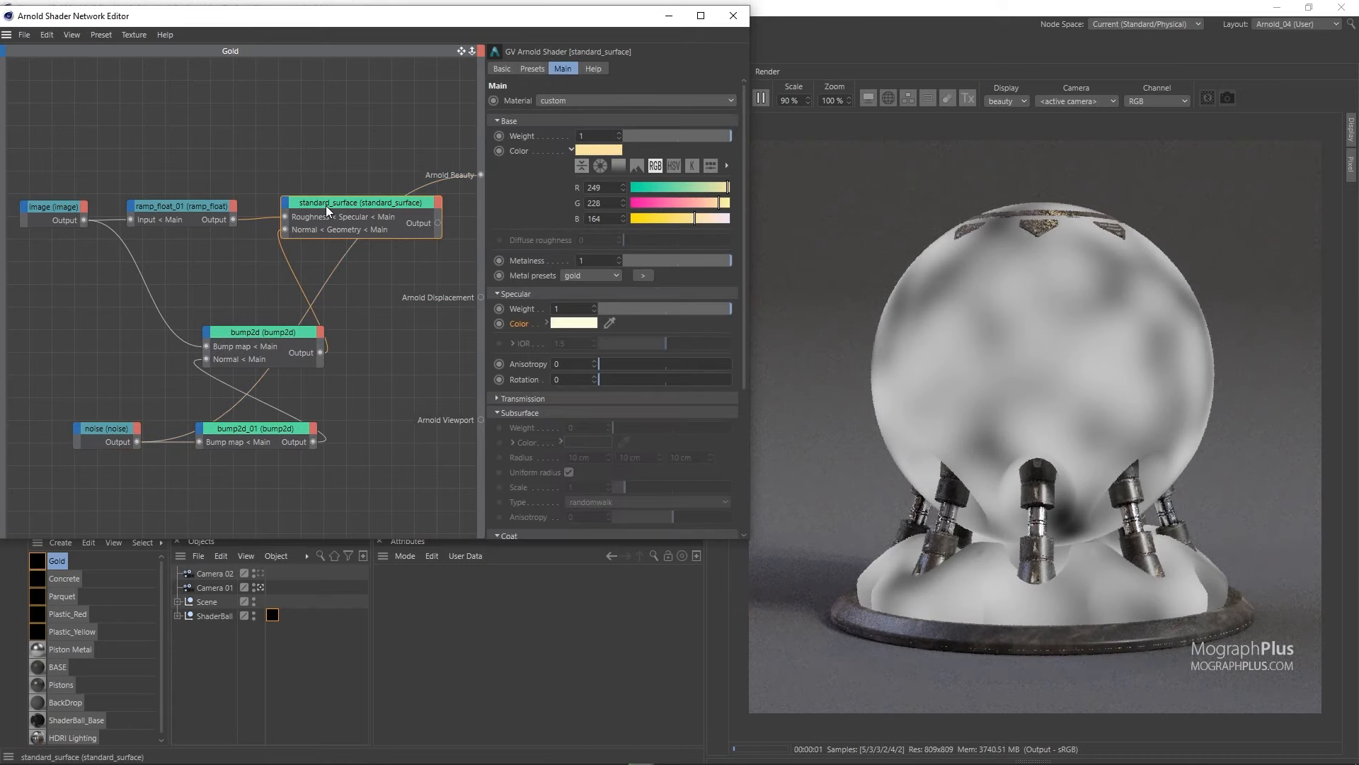
key(a)
key(b)
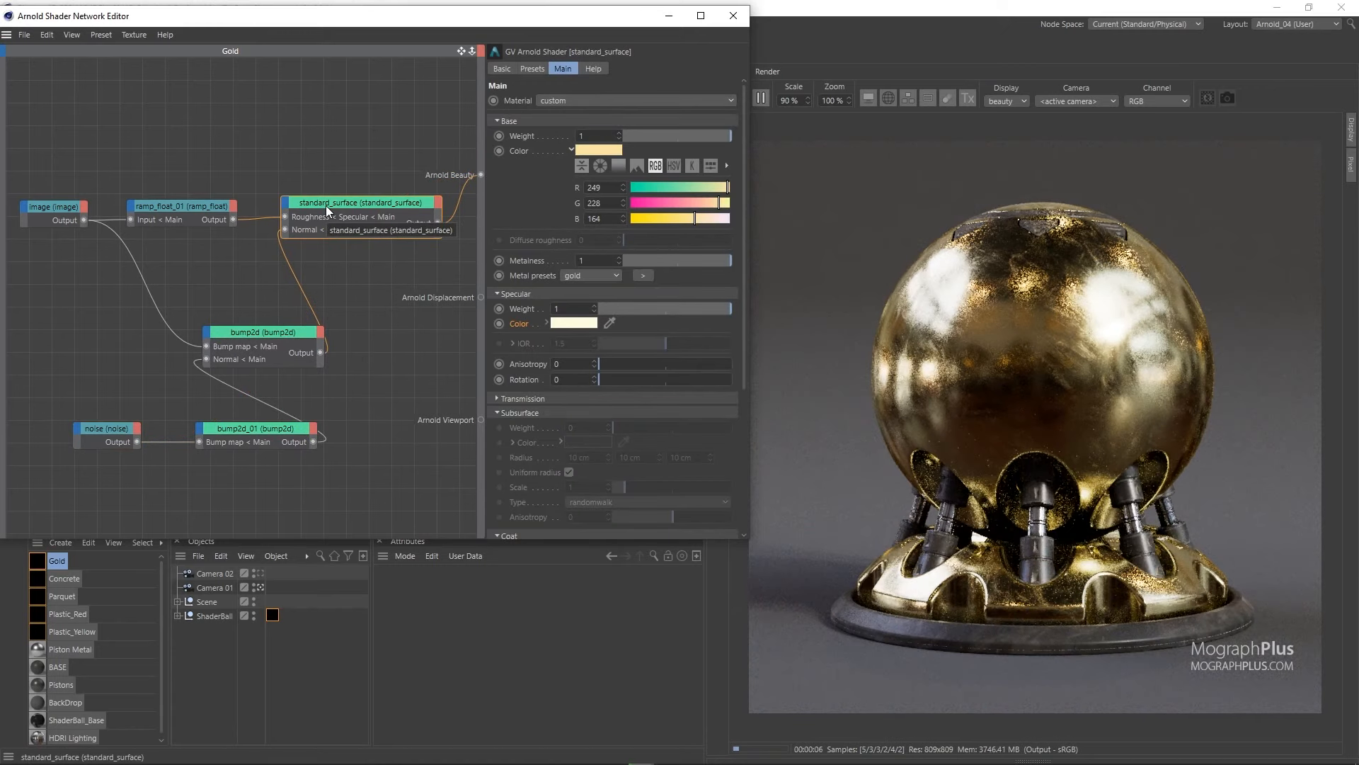
click(267, 438)
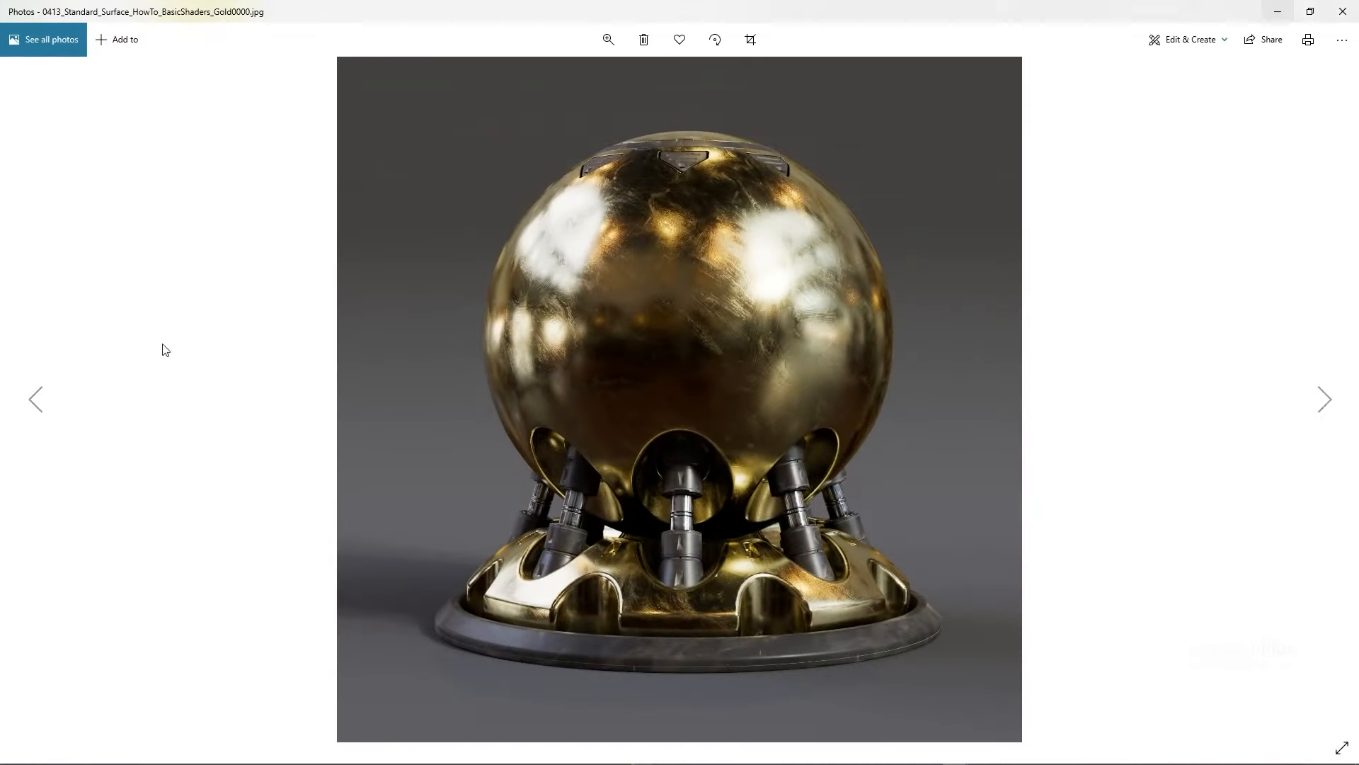
Examine the sphere and base in the finished gold render image up close and close the image.
scroll(597, 258, up, 5)
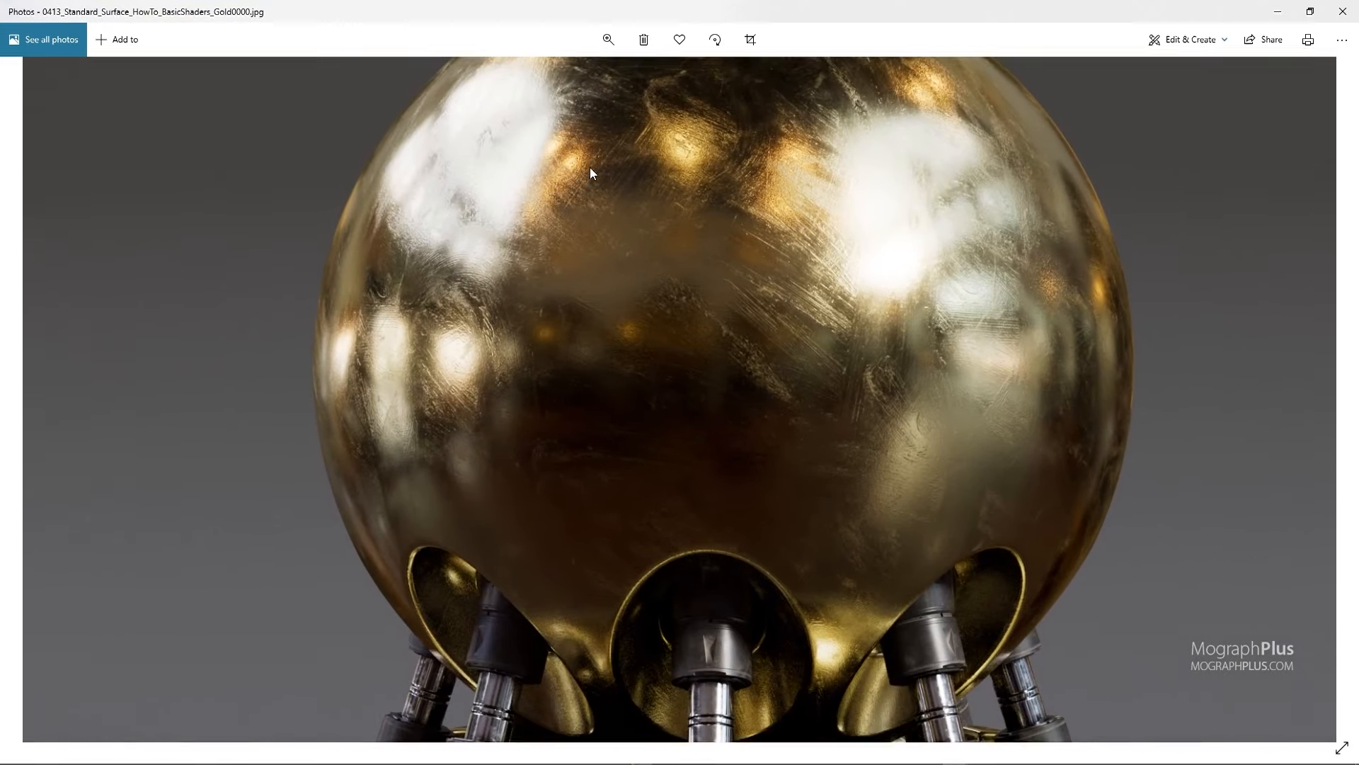
drag(586, 300, 598, 95)
drag(637, 421, 644, 253)
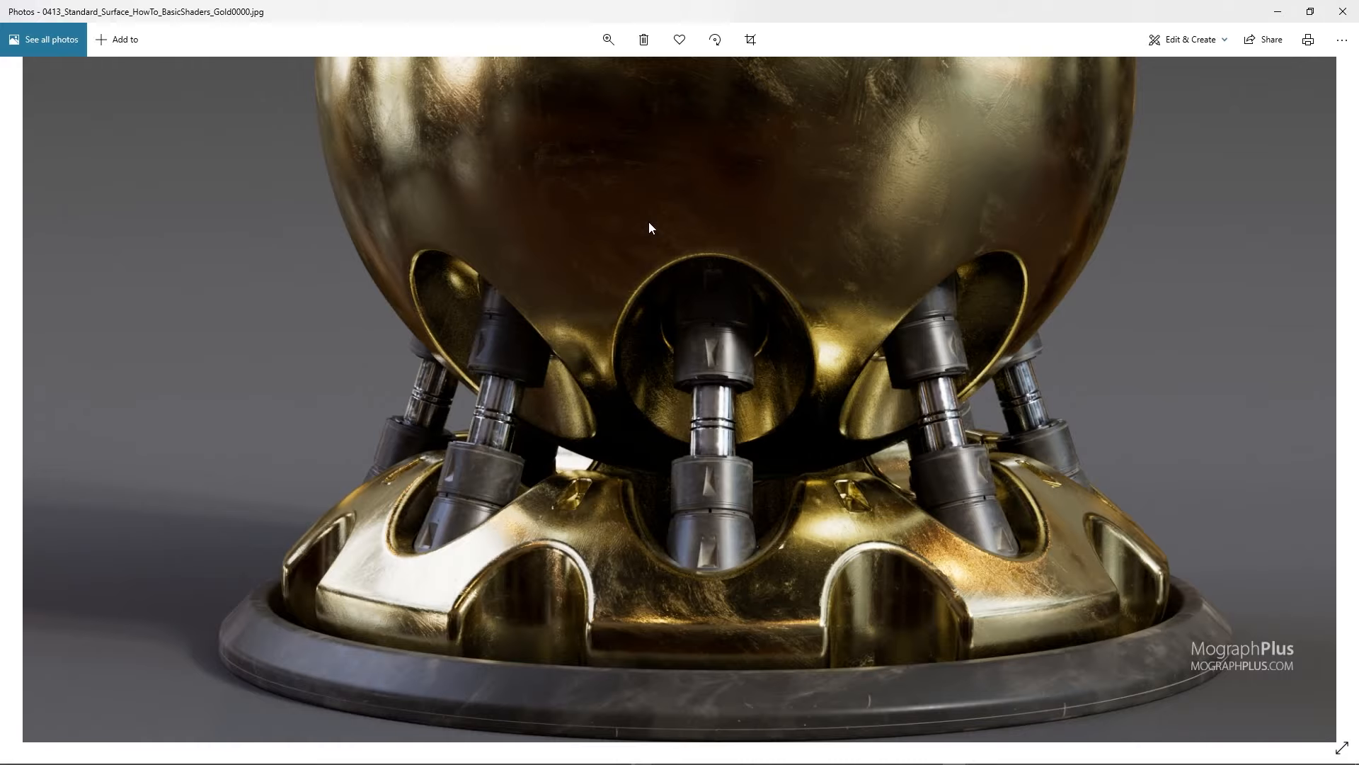
drag(618, 167, 604, 279)
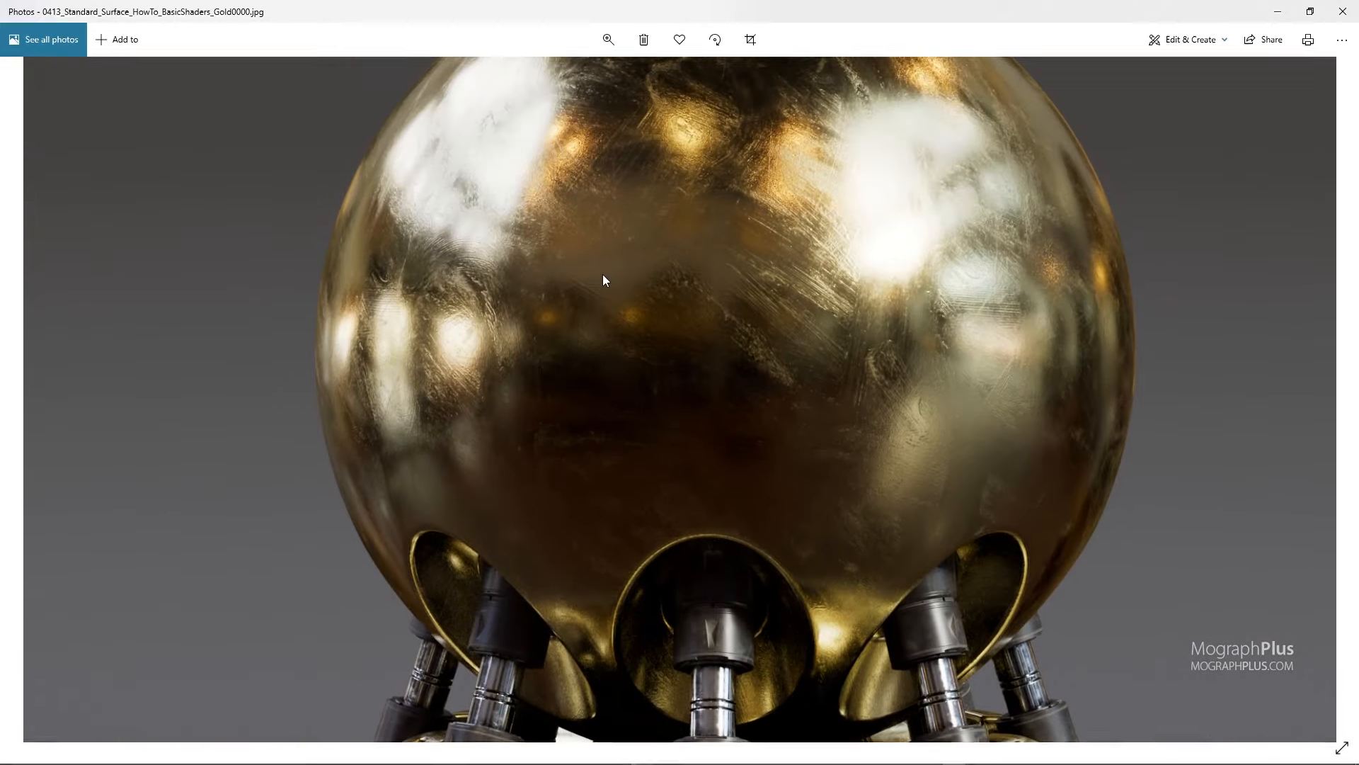
scroll(604, 280, down, 5)
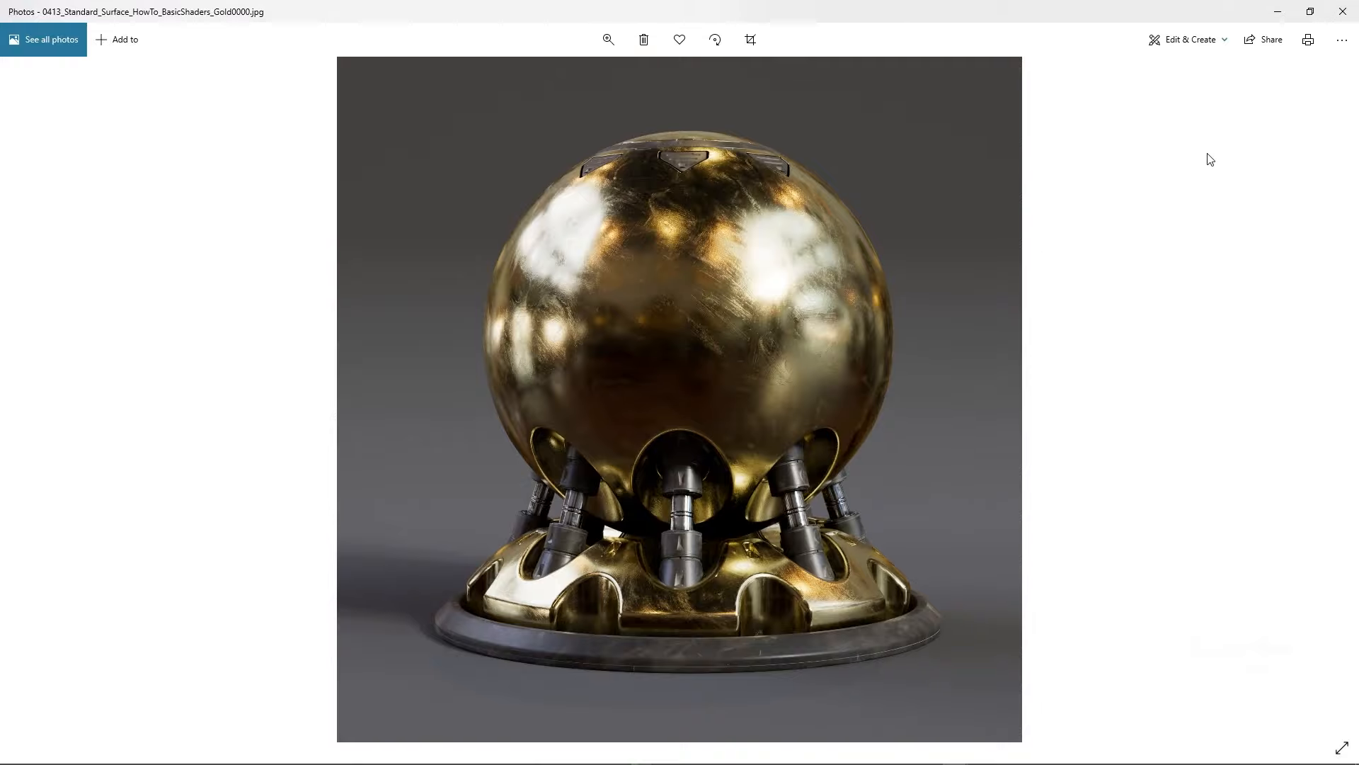
click(1342, 11)
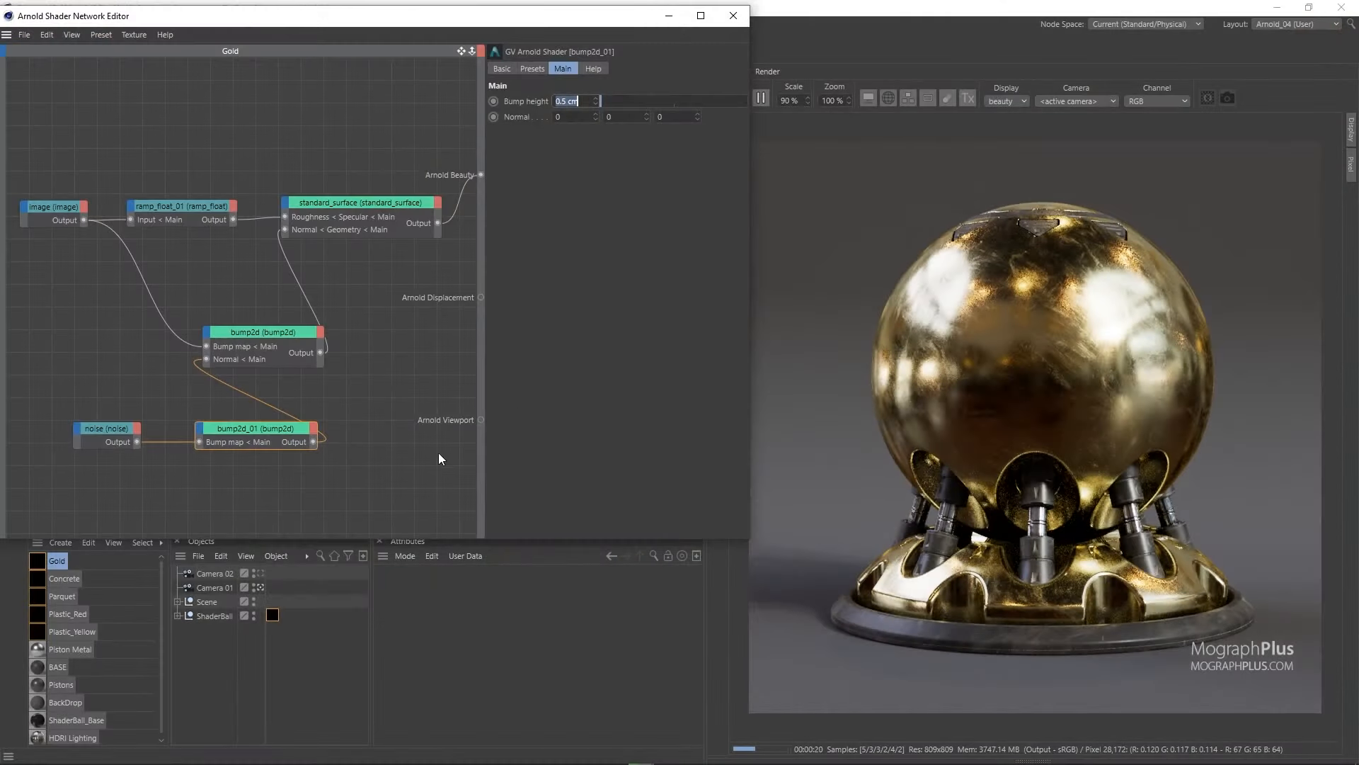
Duplicate the Gold material, rename the copy Copper, and assign it to the ShaderBall object.
ctrl+drag(55, 563, 57, 558)
double_click(58, 560)
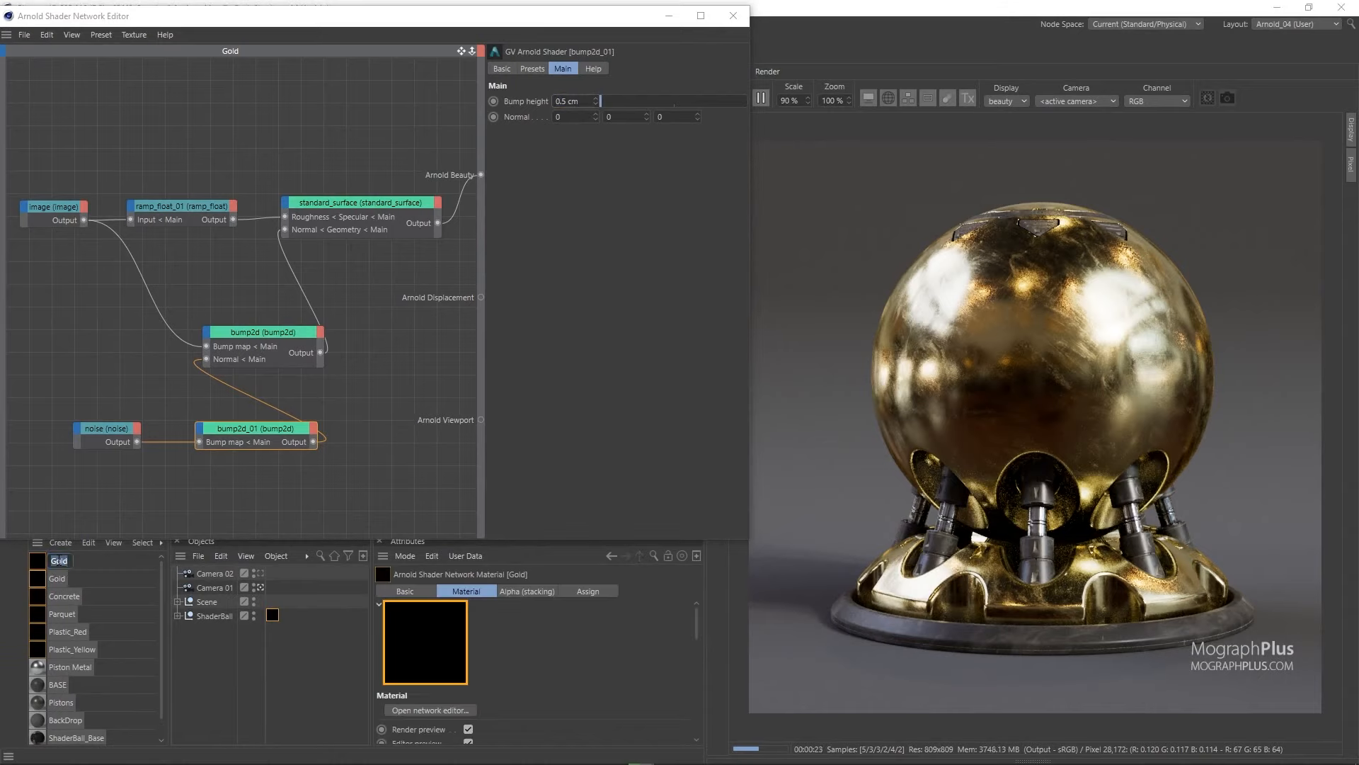
text(Copper)
key(Return)
drag(272, 620, 271, 616)
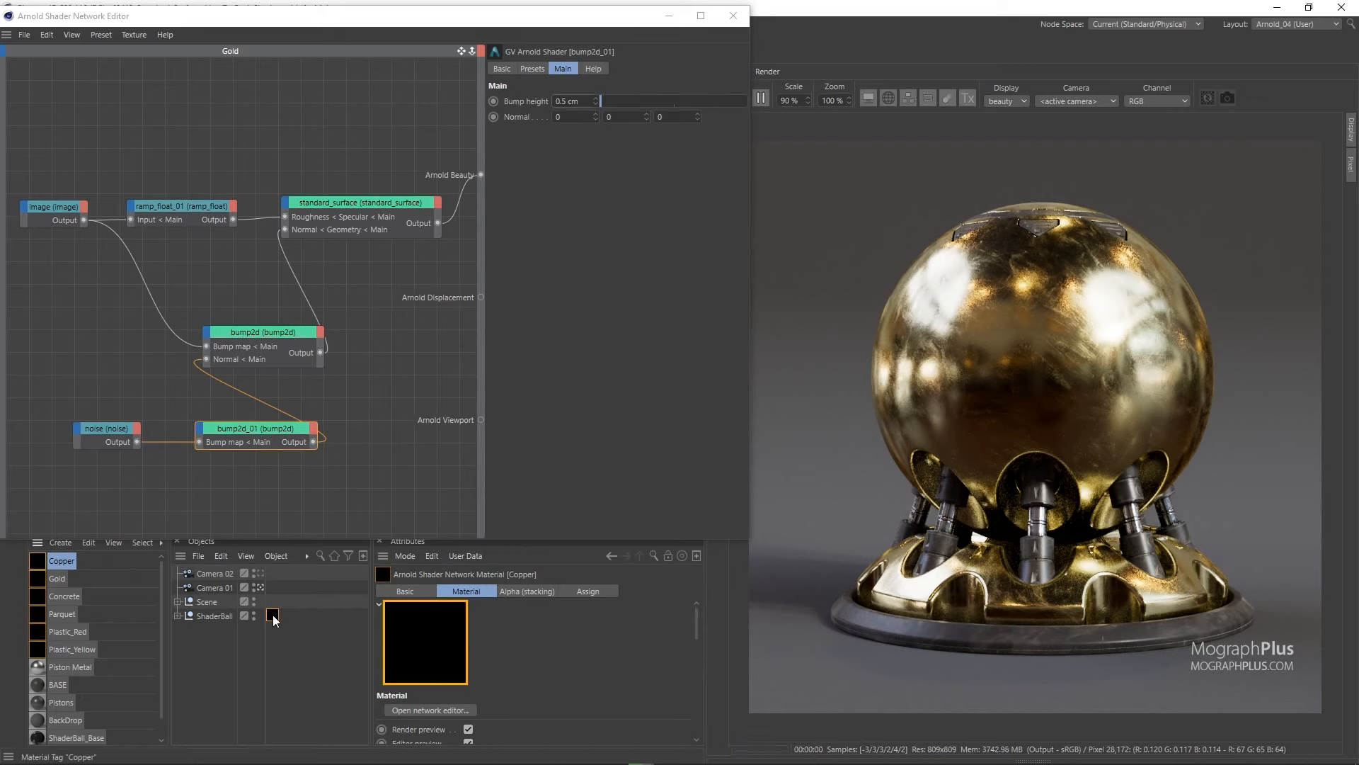
Apply the copper metal preset to the Copper material's standard_surface.
click(367, 233)
click(591, 275)
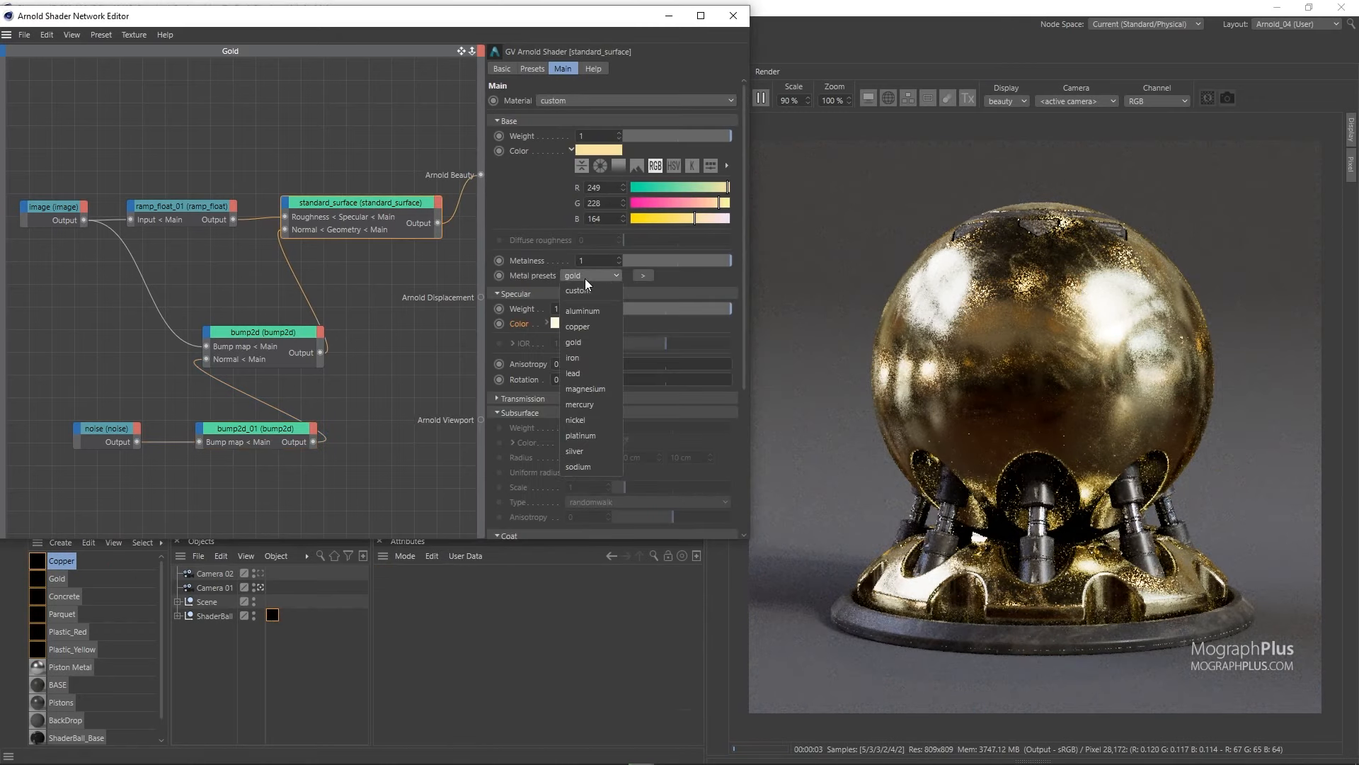
click(592, 327)
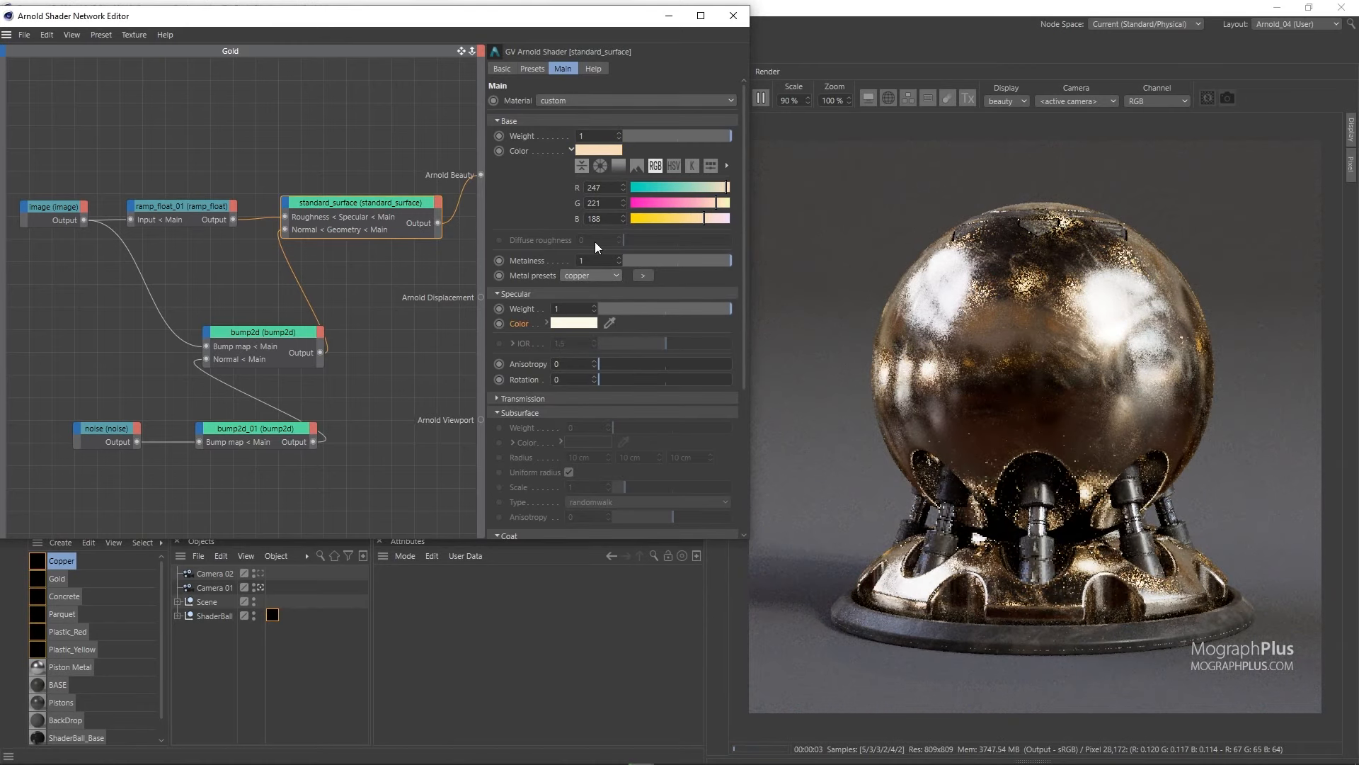
Tint the copper base color by setting its RGB green value to 206 and its HSV saturation to 30%.
drag(486, 190, 427, 190)
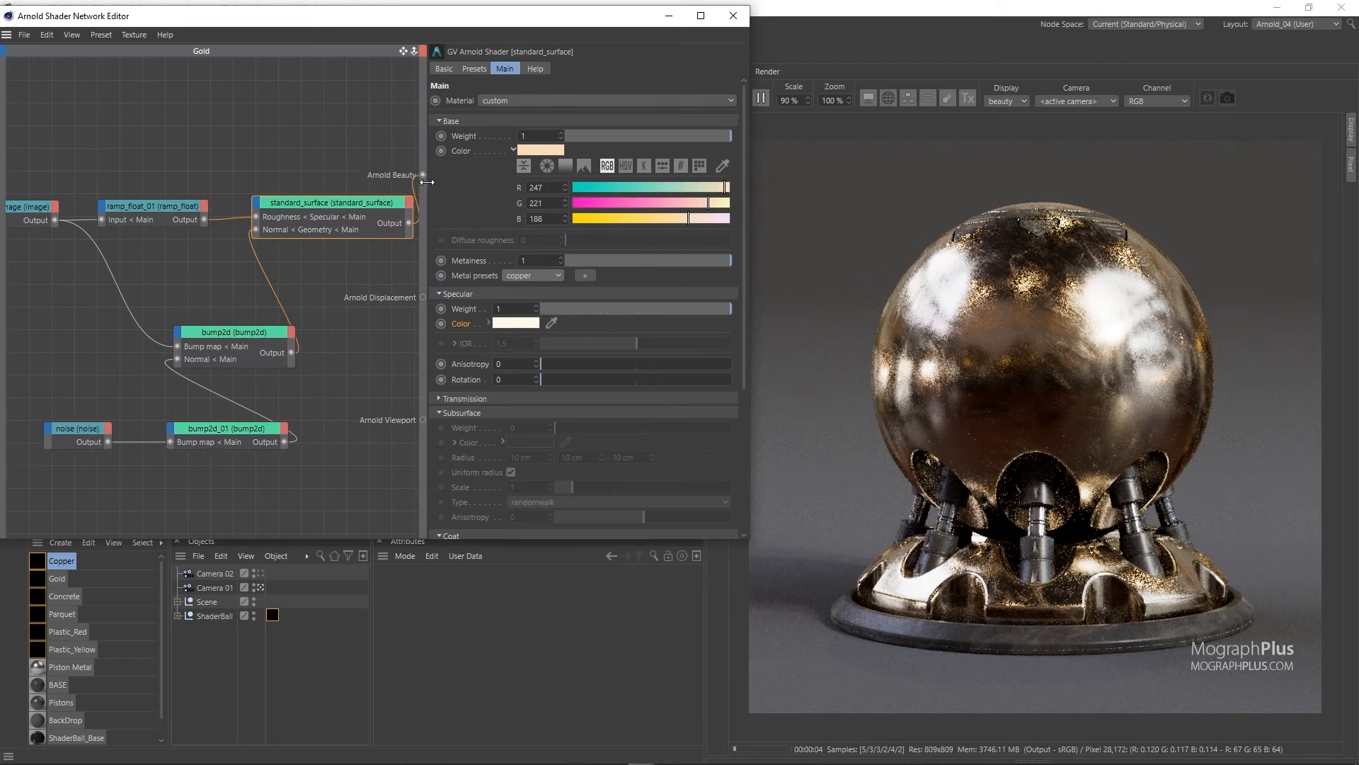
right_click(533, 151)
click(565, 179)
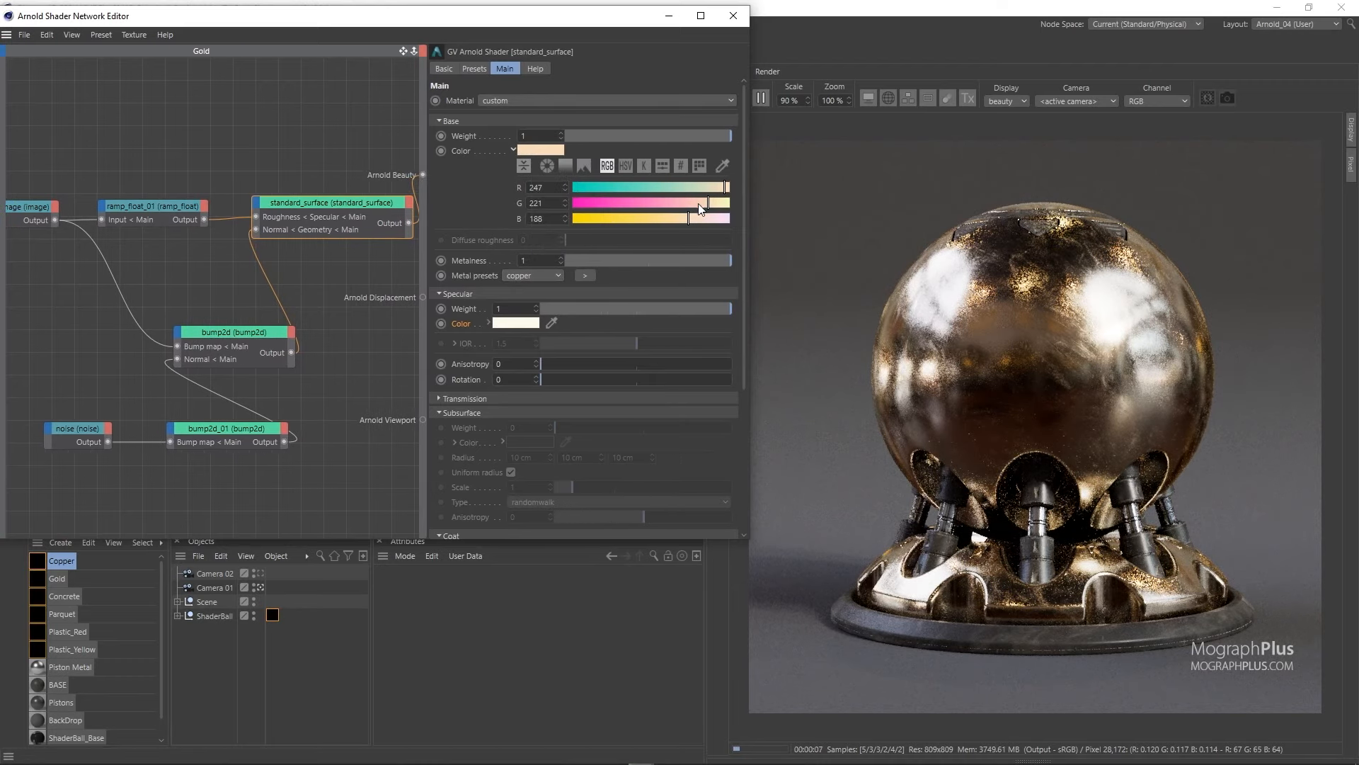
click(698, 203)
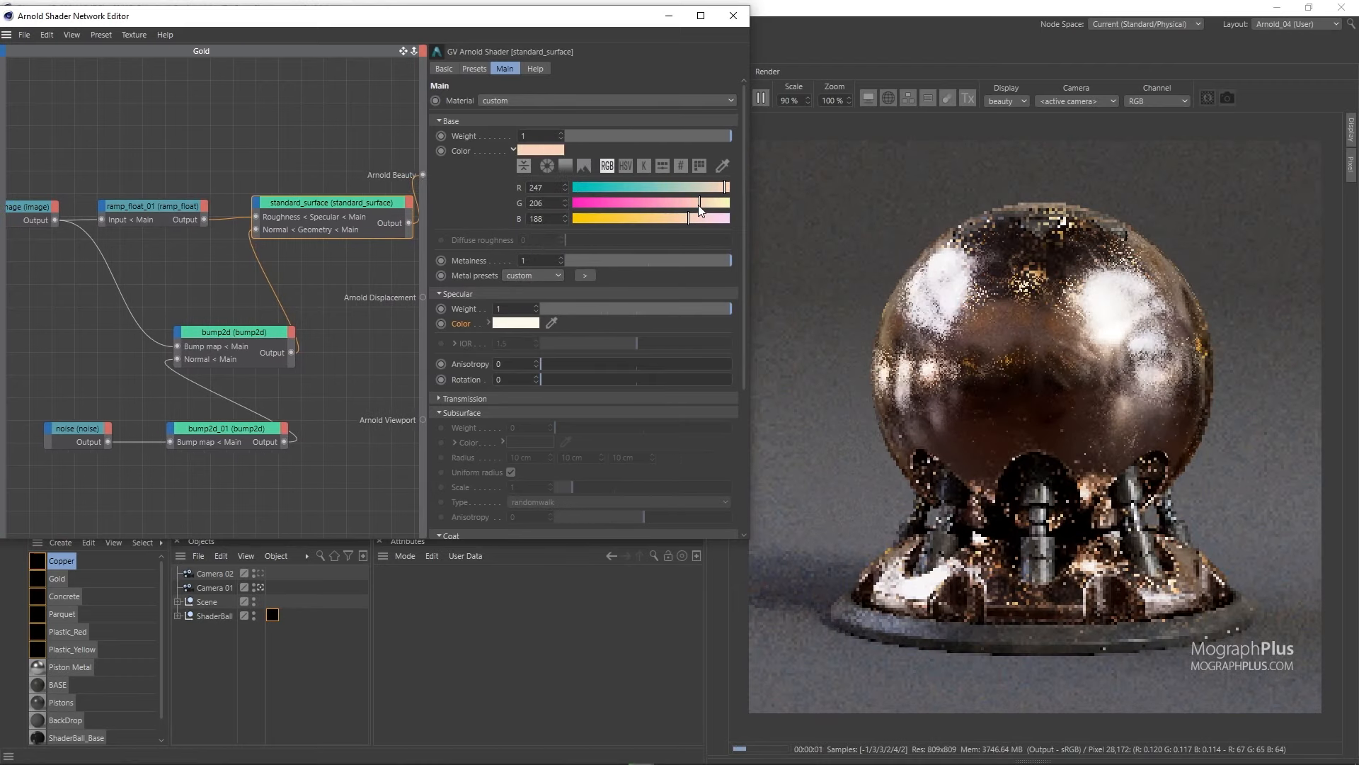
click(625, 166)
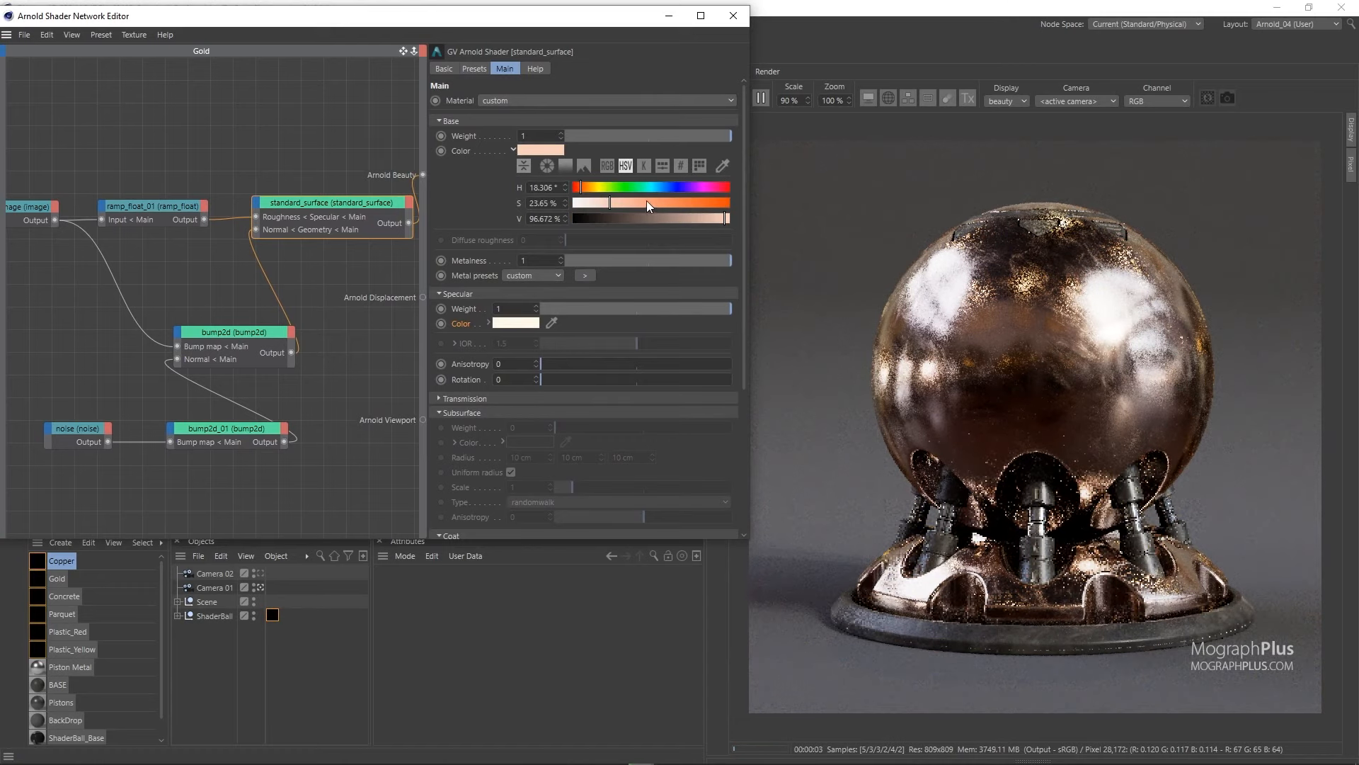
click(618, 204)
click(621, 203)
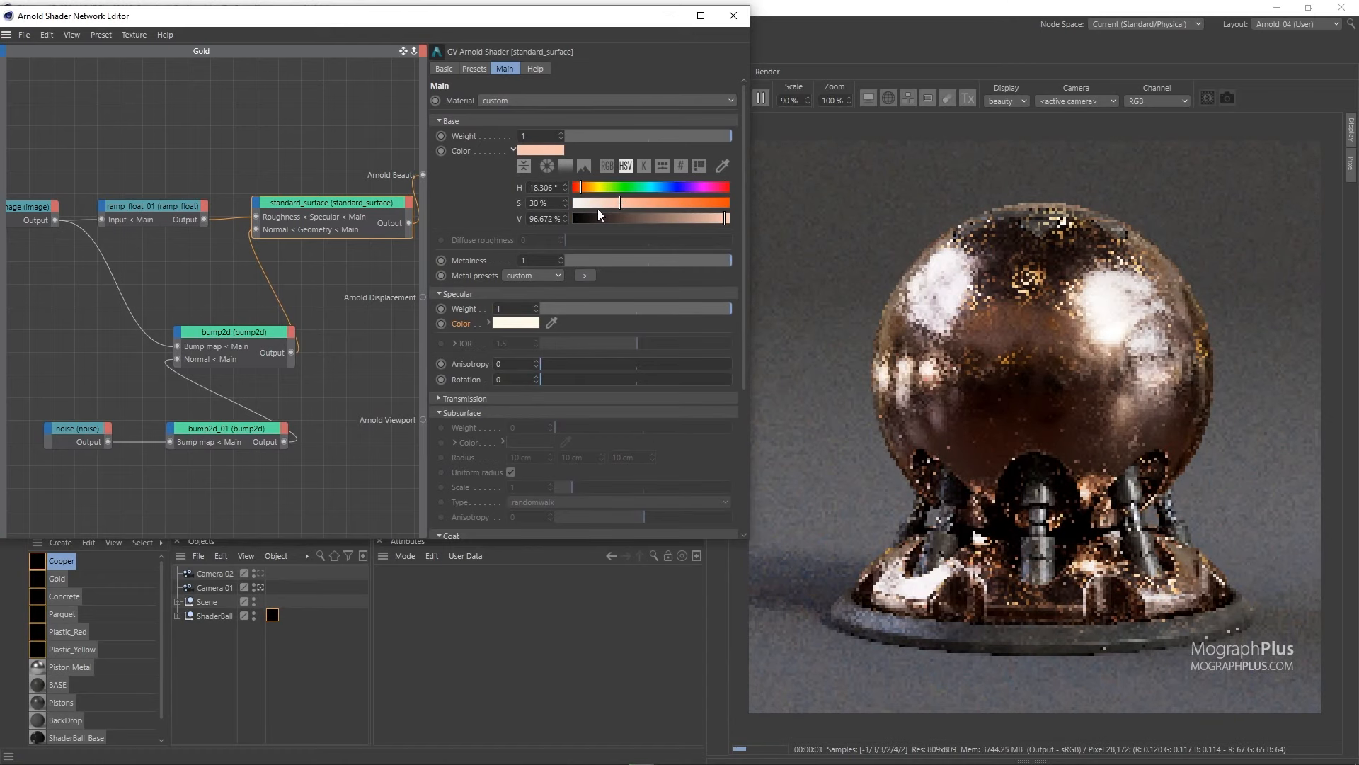
Change the Copper material's base color to a yellower tint with hue 33.441° and saturation 23.65%.
right_click(549, 151)
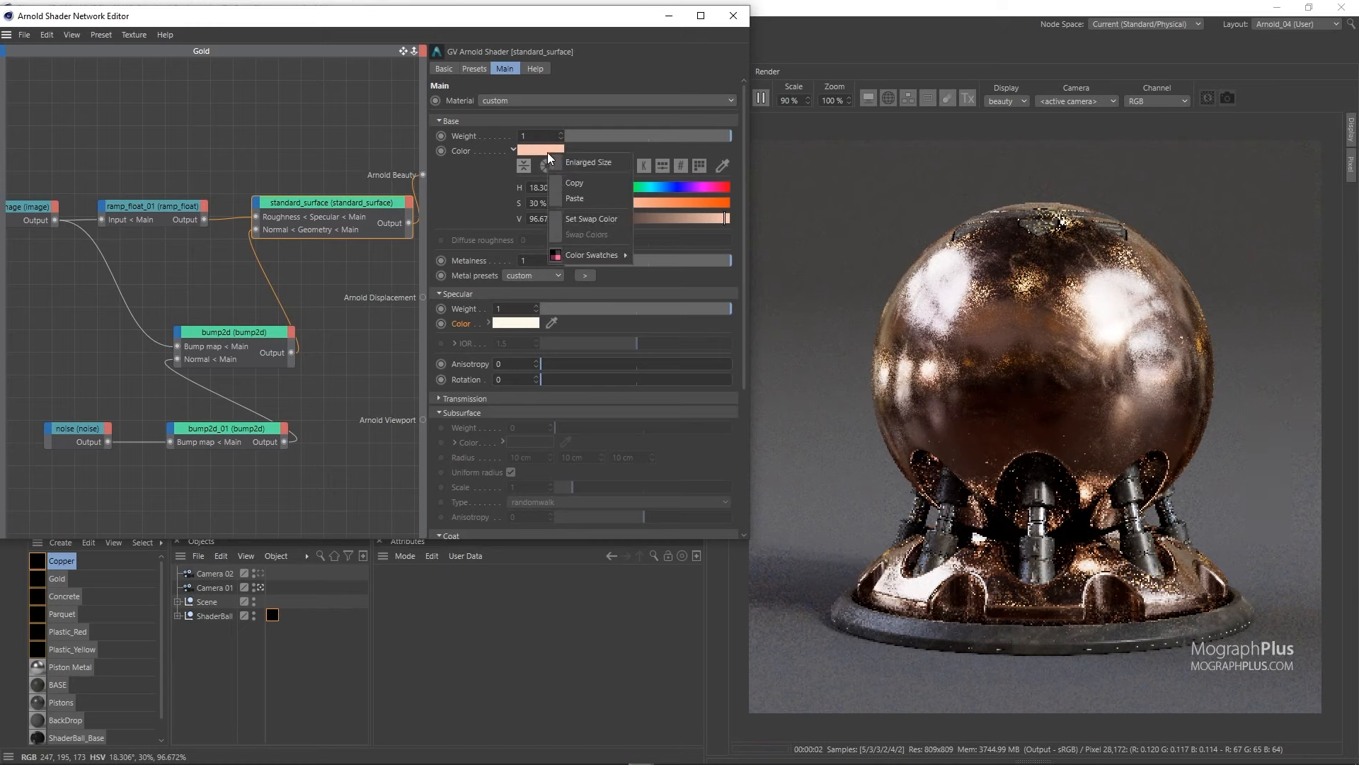
click(567, 186)
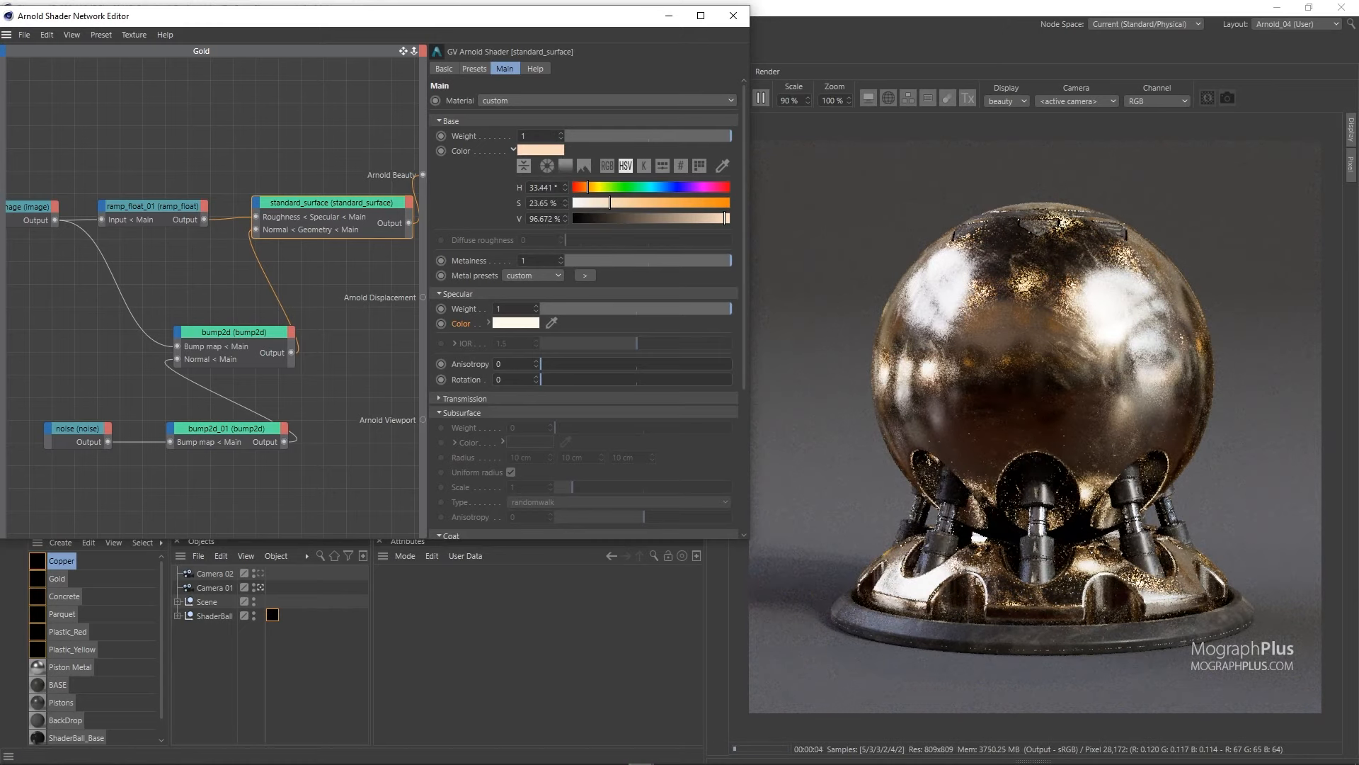
Switch to the Photos app and examine the sphere and base in the finished copper render up close.
key(alt+Tab)
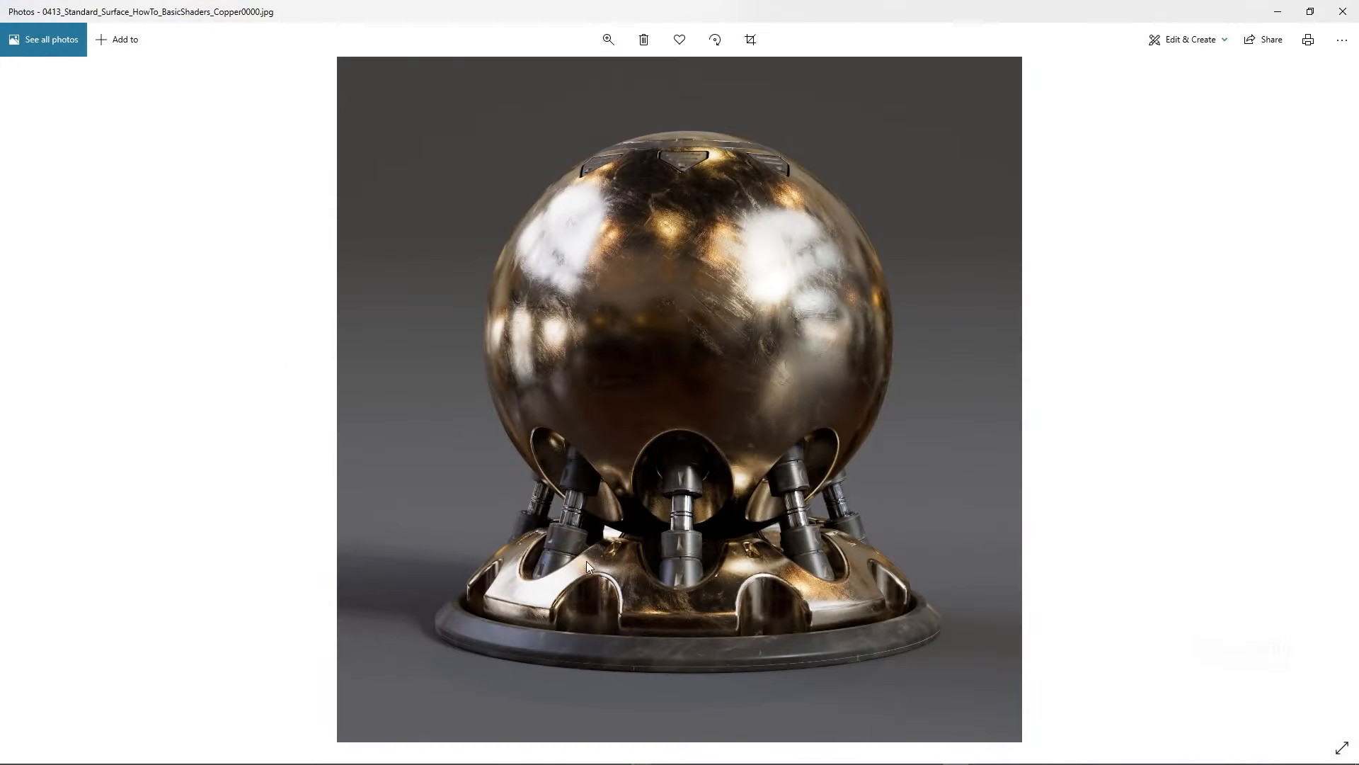
ctrl+scroll(586, 561, up, 3)
scroll(613, 233, up, 6)
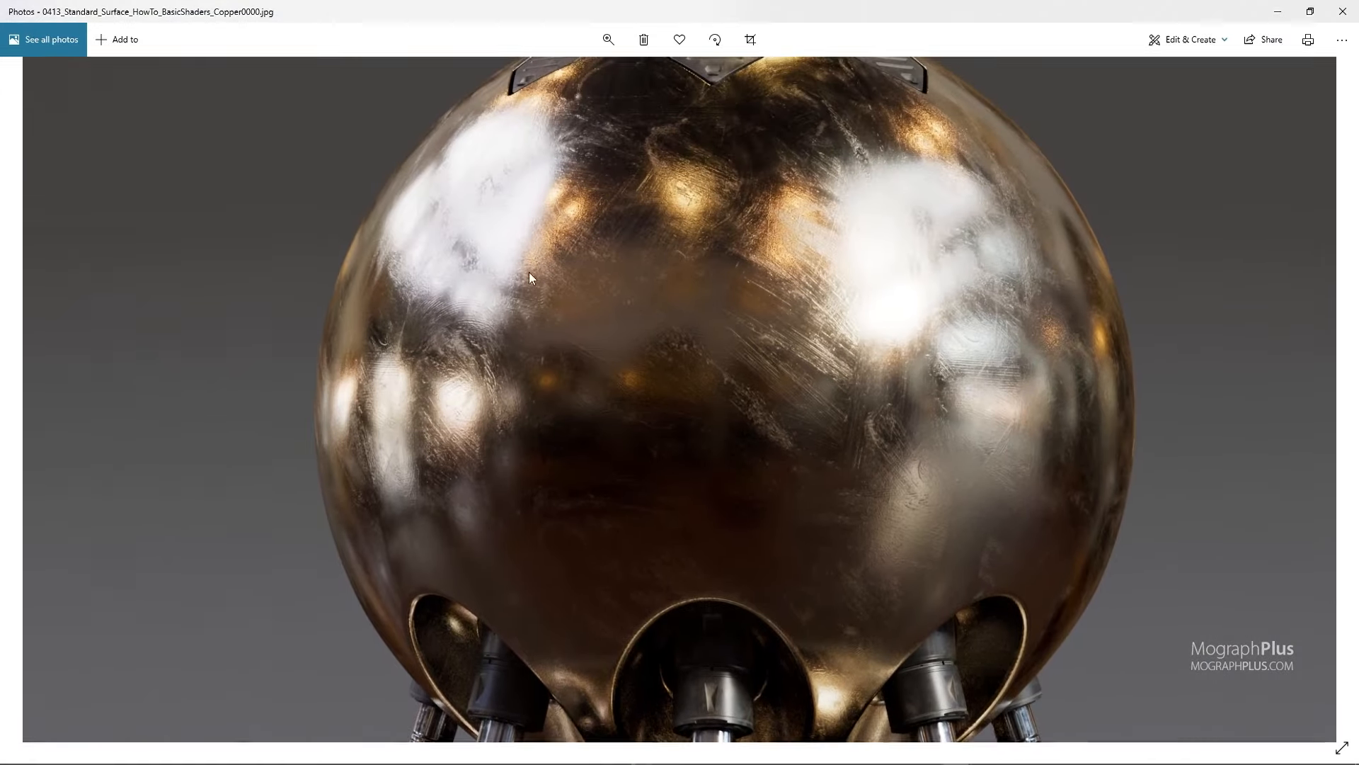
scroll(529, 272, up, 2)
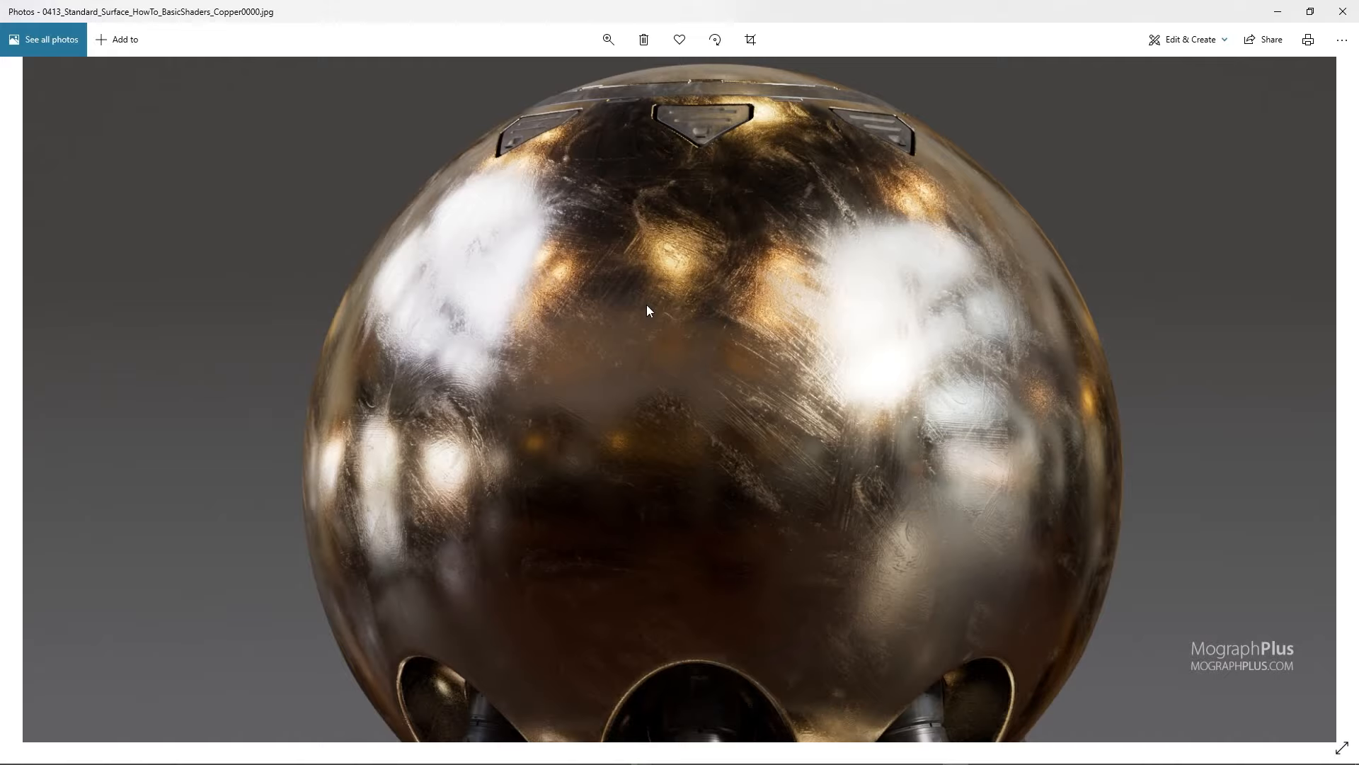
drag(642, 293, 643, 287)
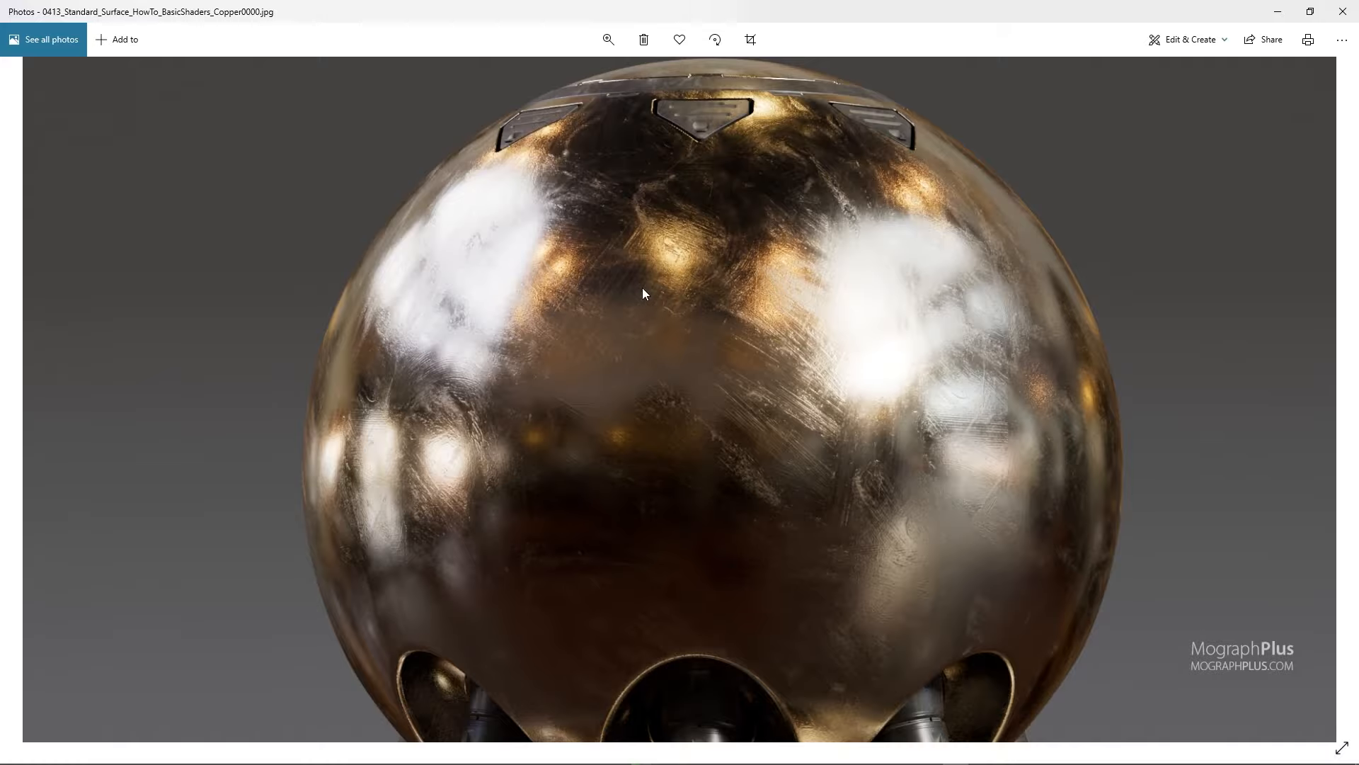
double_click(643, 288)
double_click(672, 618)
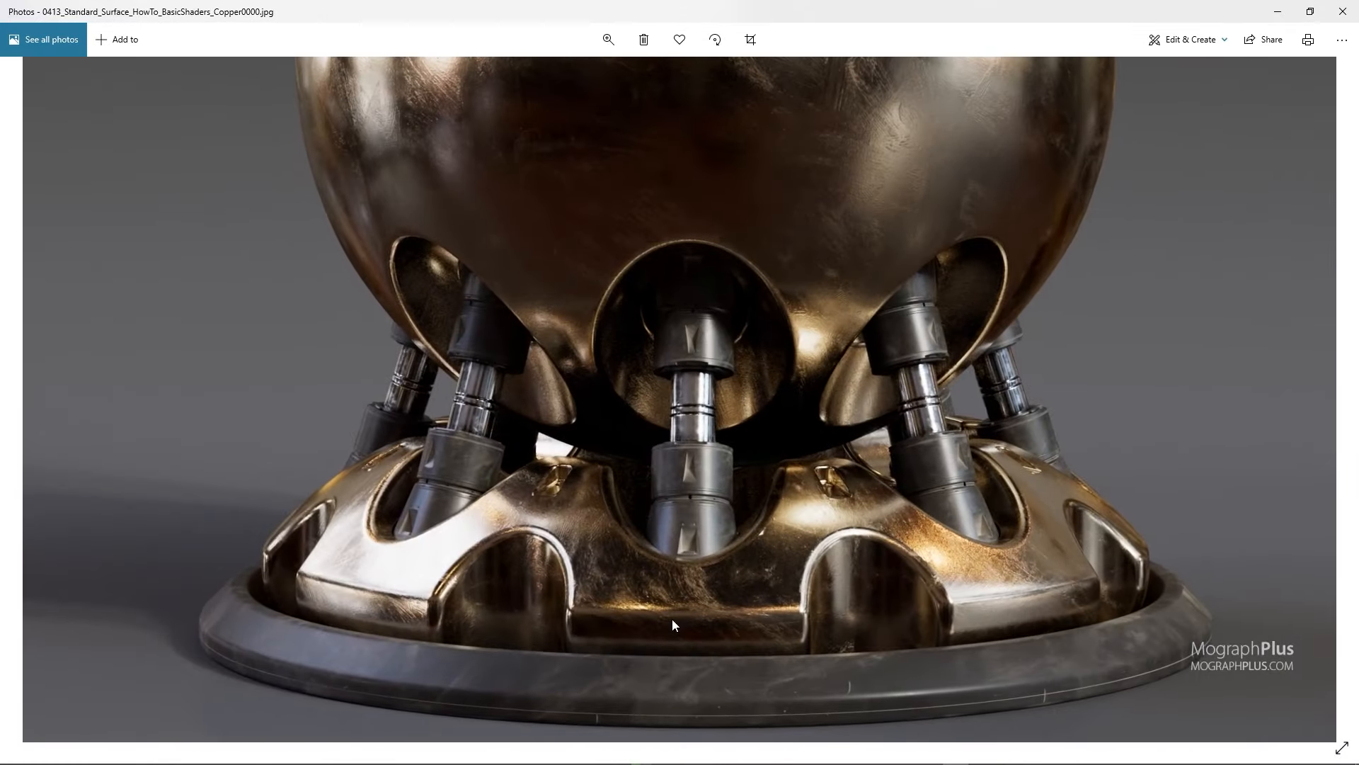
double_click(672, 521)
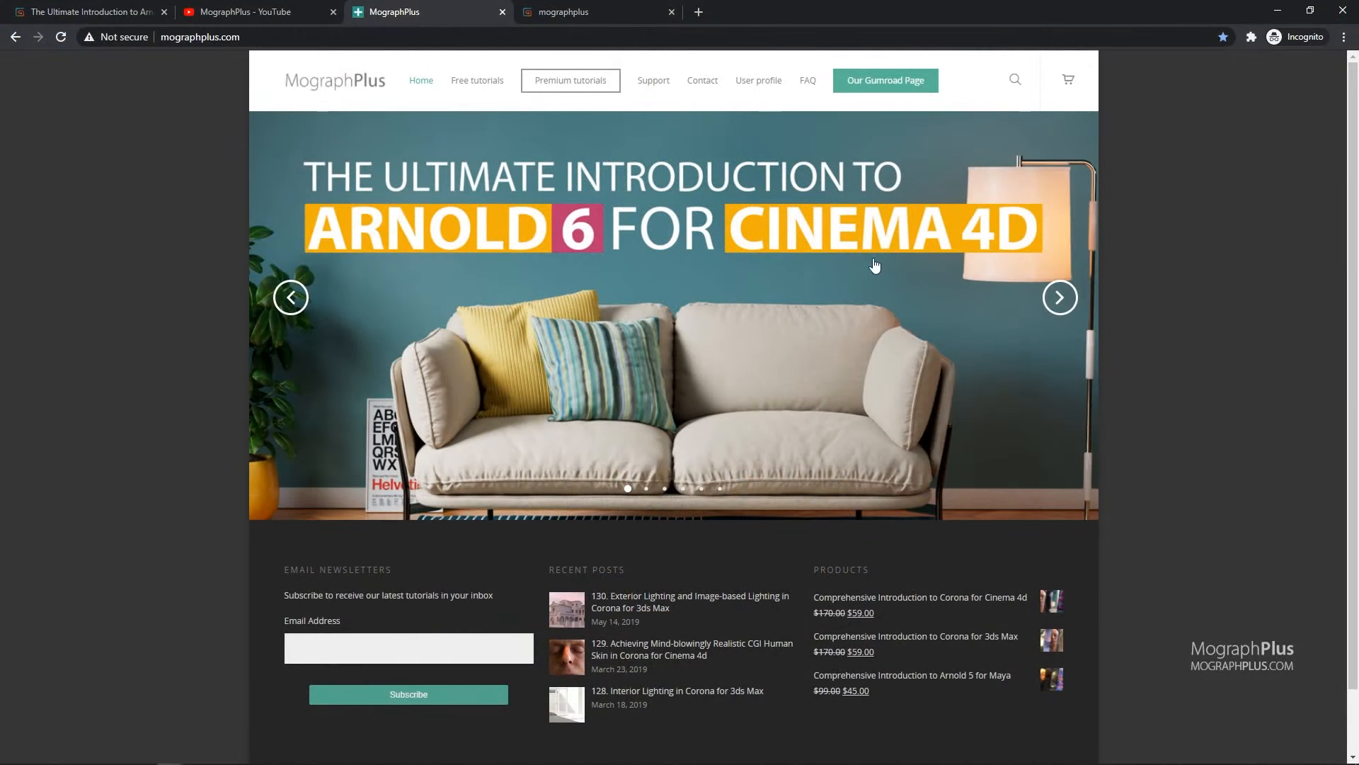
Browse the featured courses on the MographPlus homepage and the course listings on its Gumroad page.
click(1055, 299)
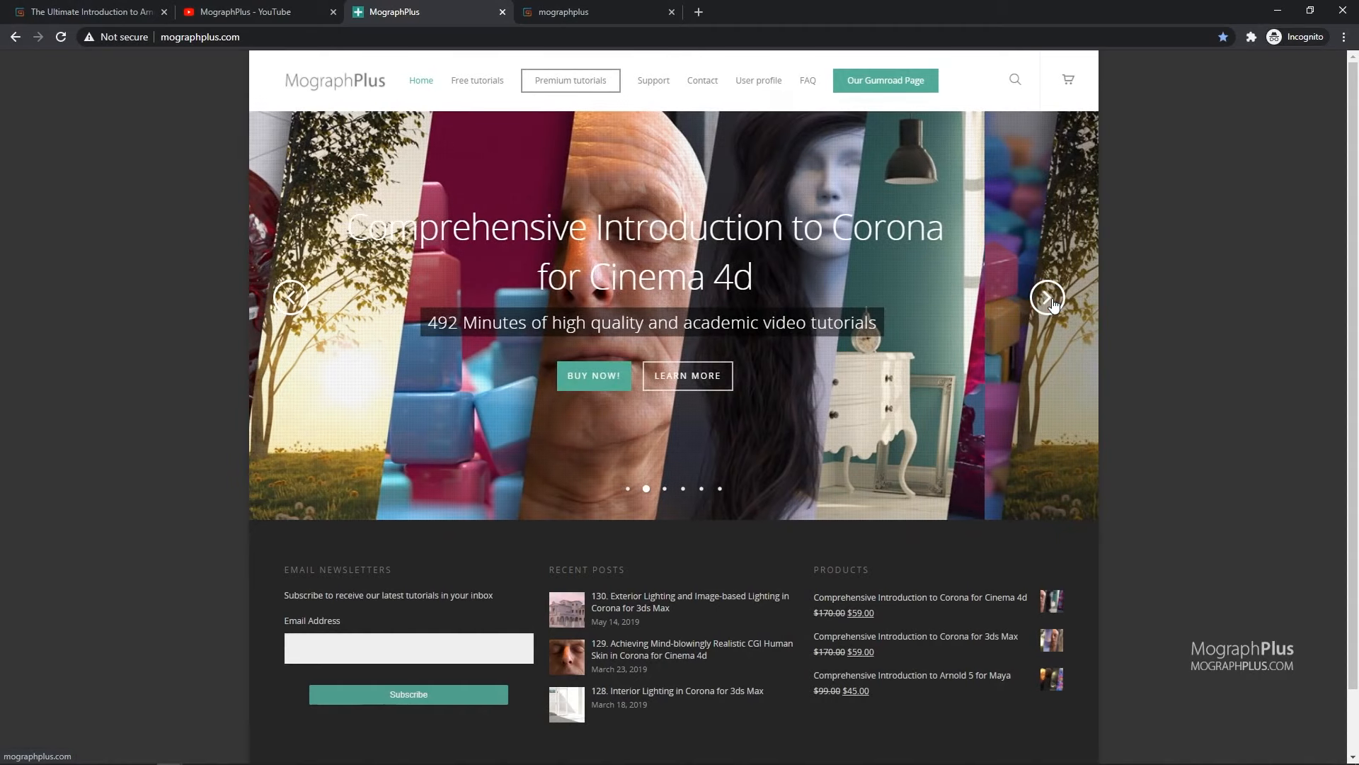
click(1055, 302)
click(564, 13)
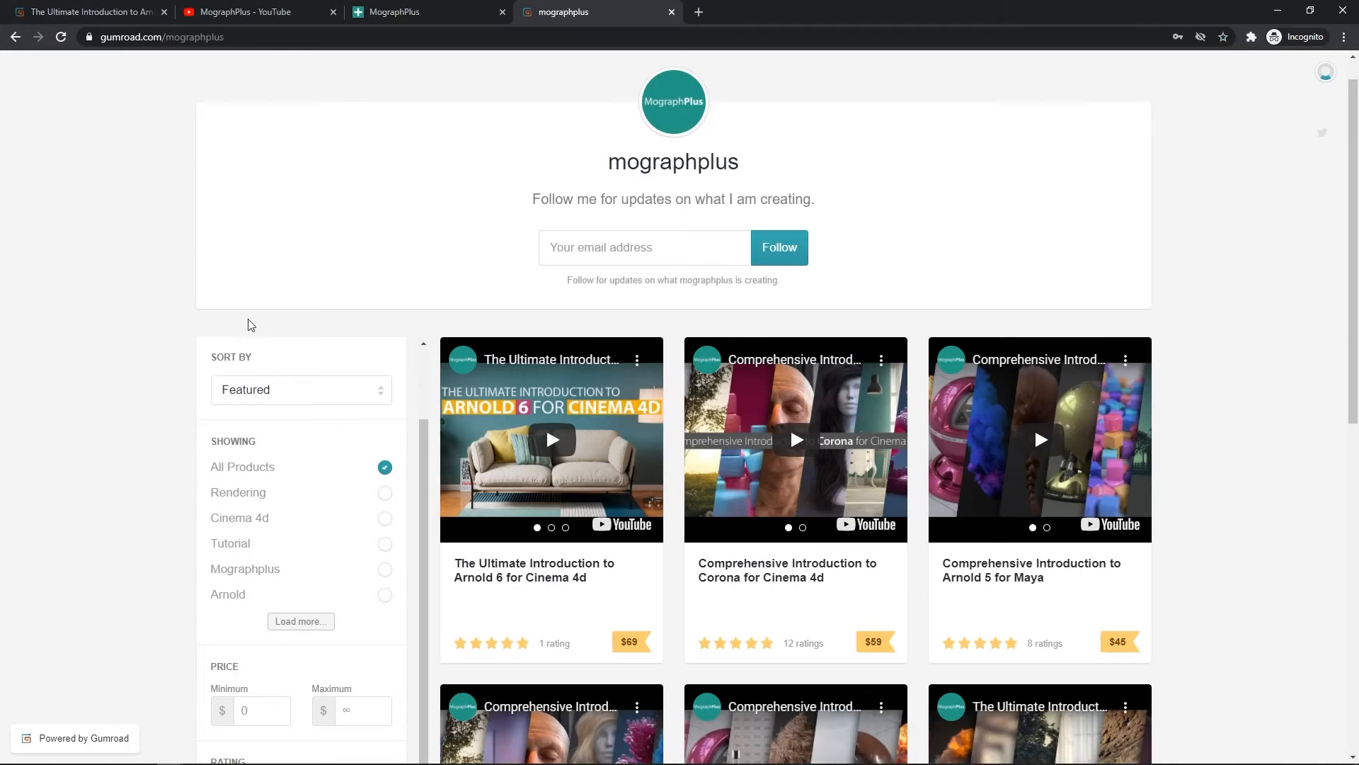
scroll(121, 369, down, 2)
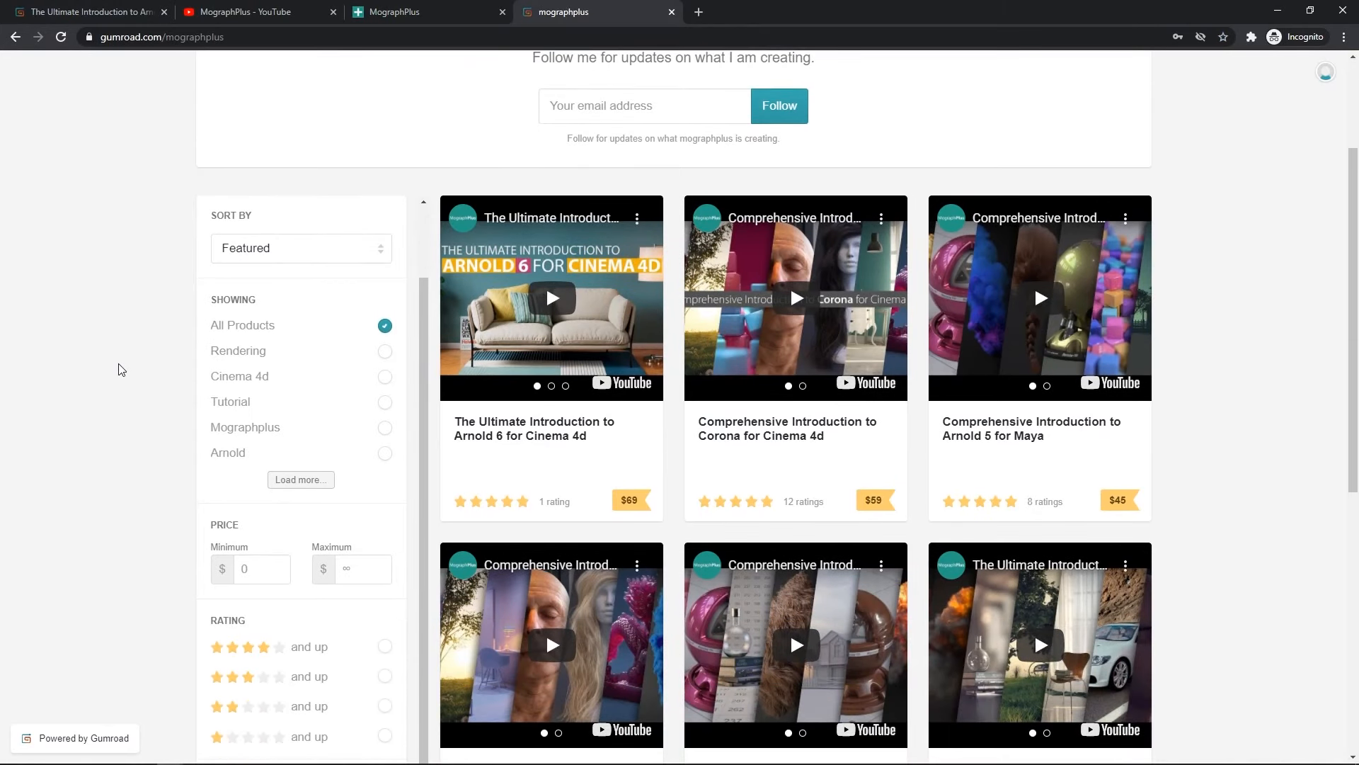
scroll(123, 370, down, 2)
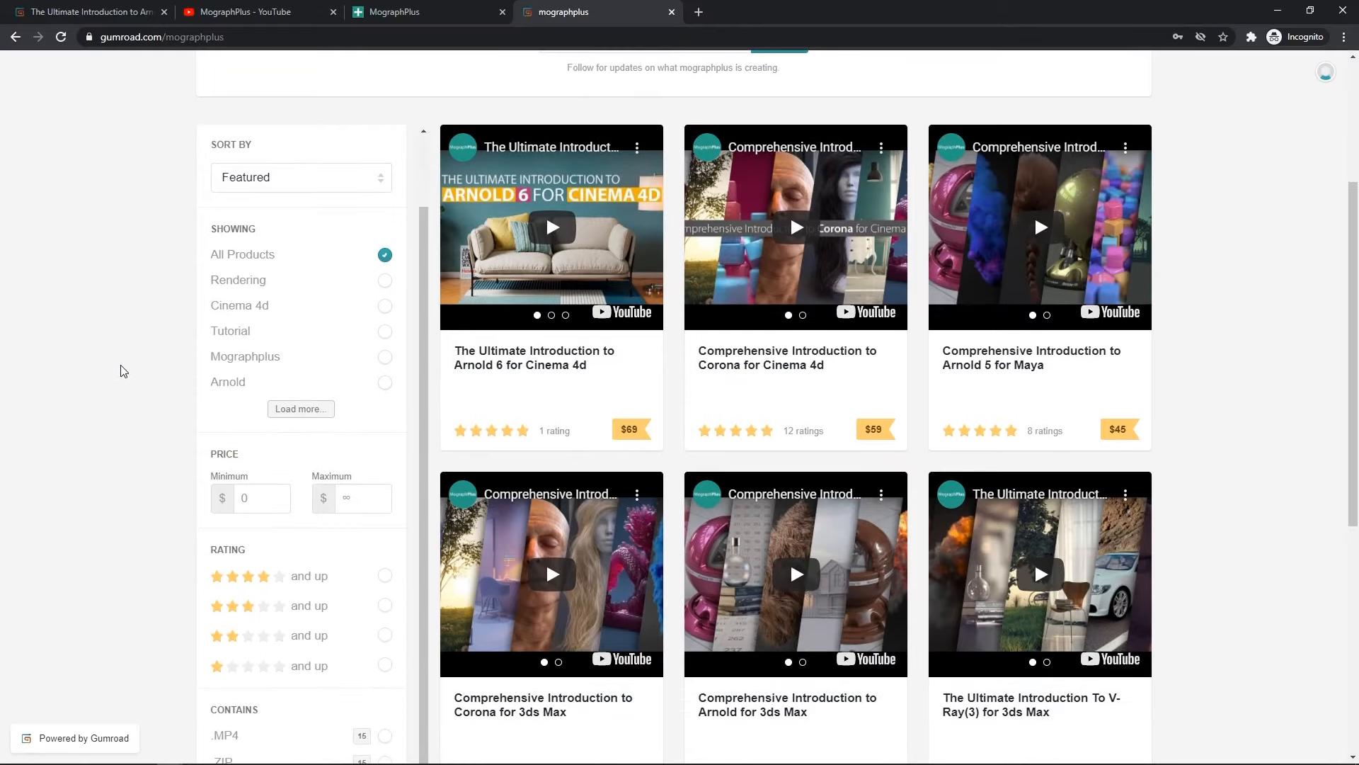
scroll(121, 365, up, 4)
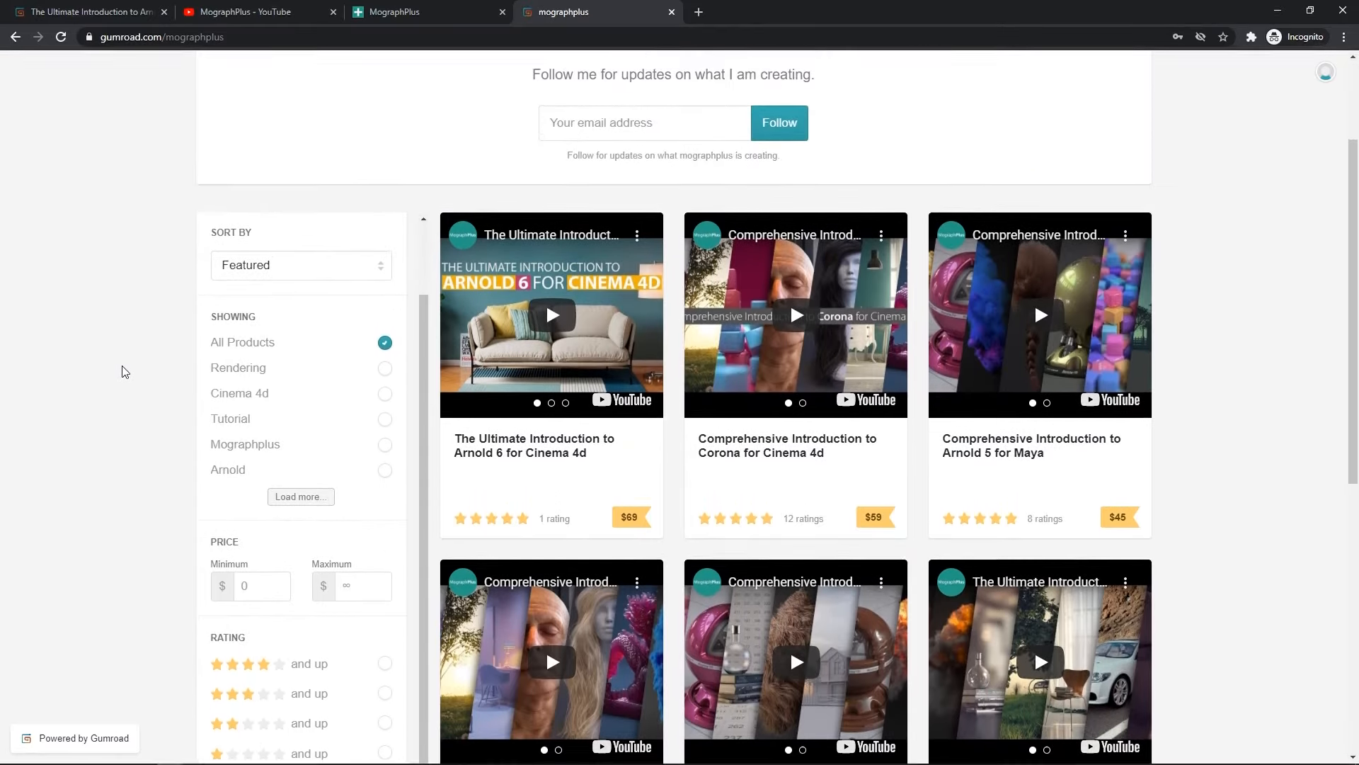